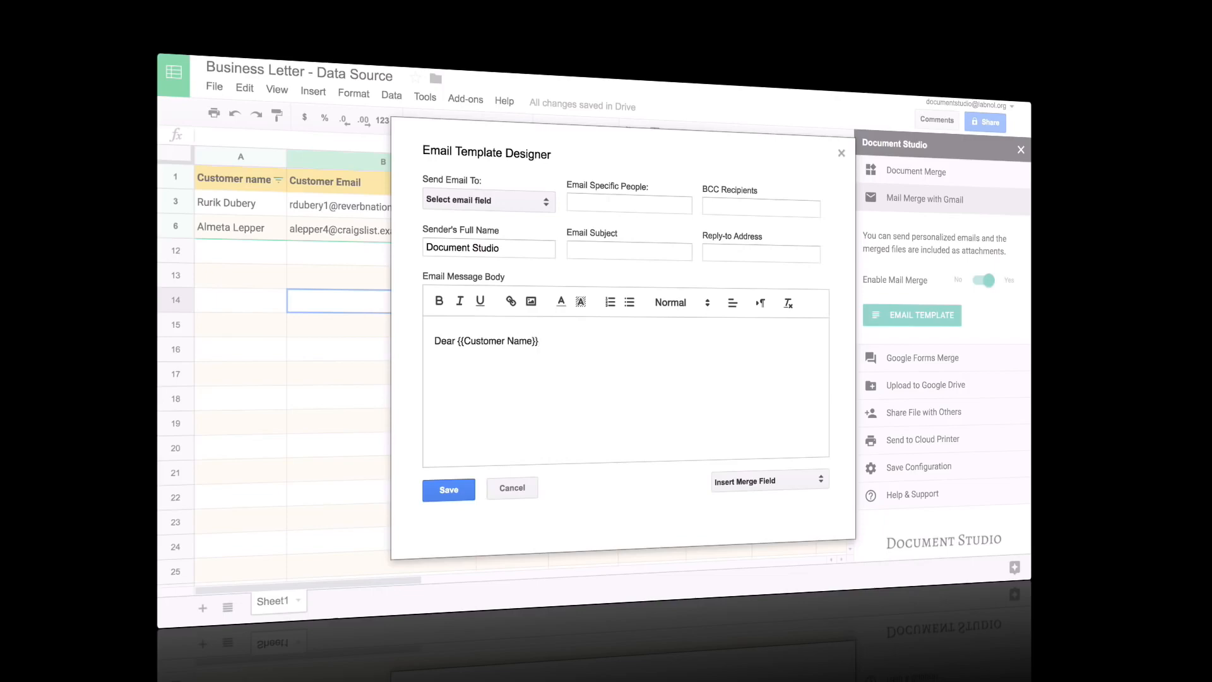
Open and close the Insert Merge Field list in the Email Template Designer
click(789, 484)
click(670, 505)
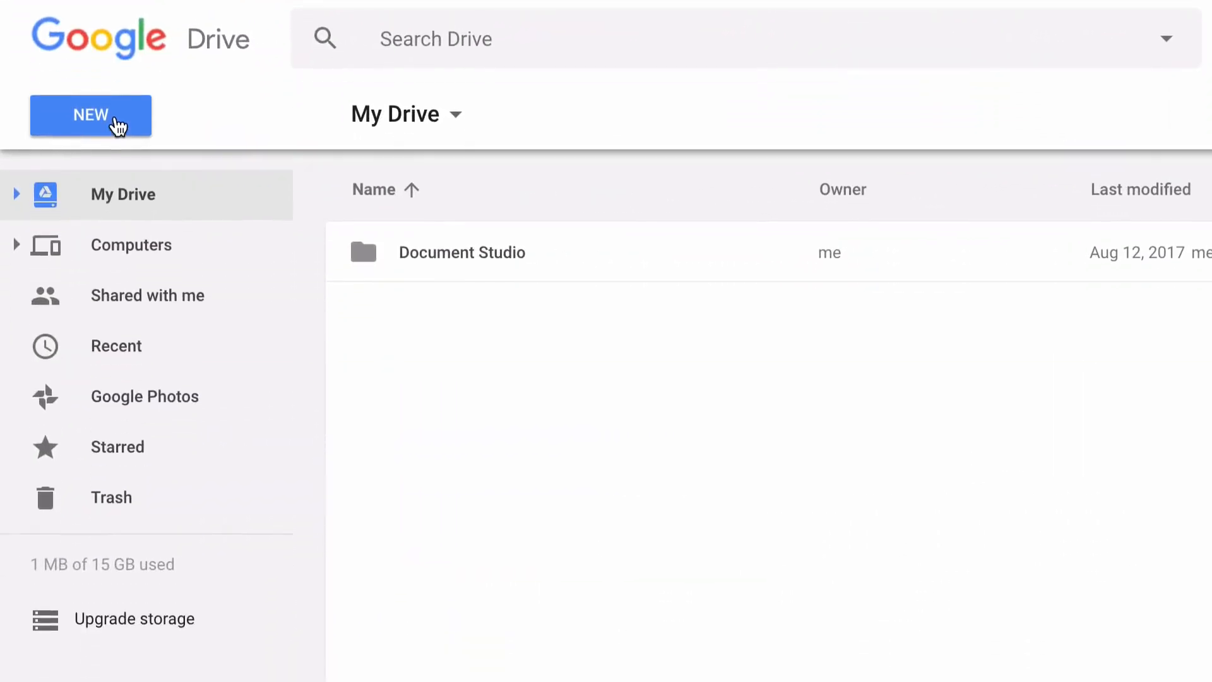
Create a new blank Google Form titled 'Cake Studio'
click(118, 221)
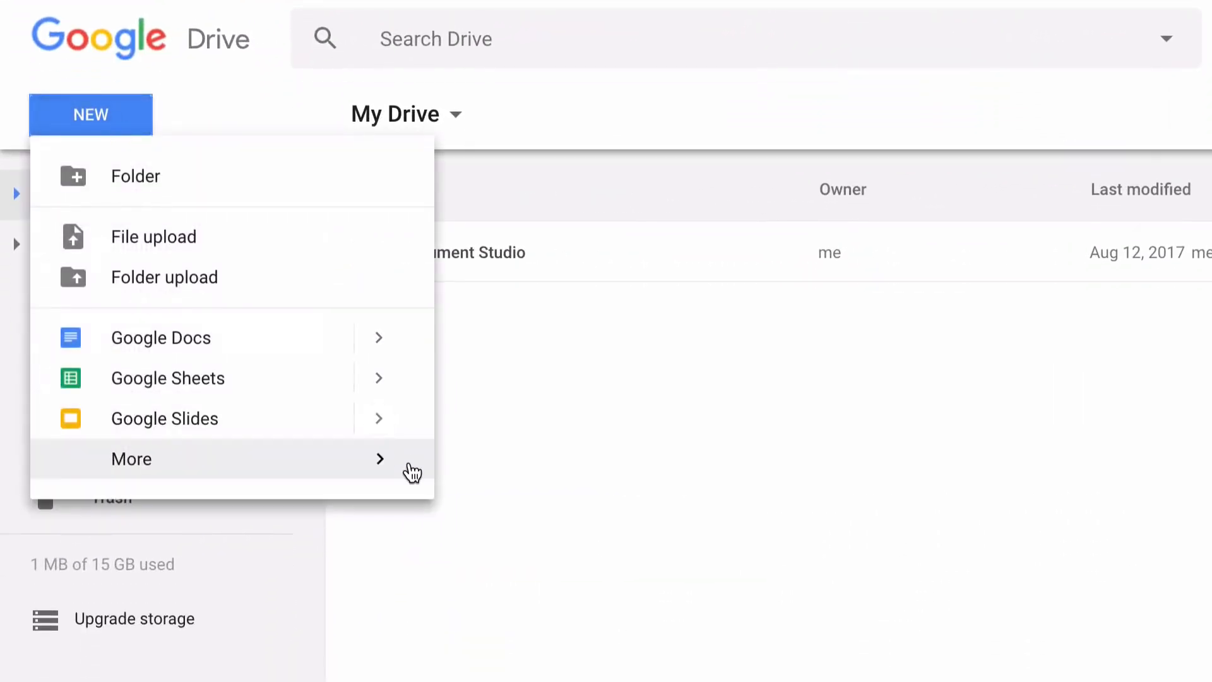
mouse_move(400, 471)
mouse_move(807, 479)
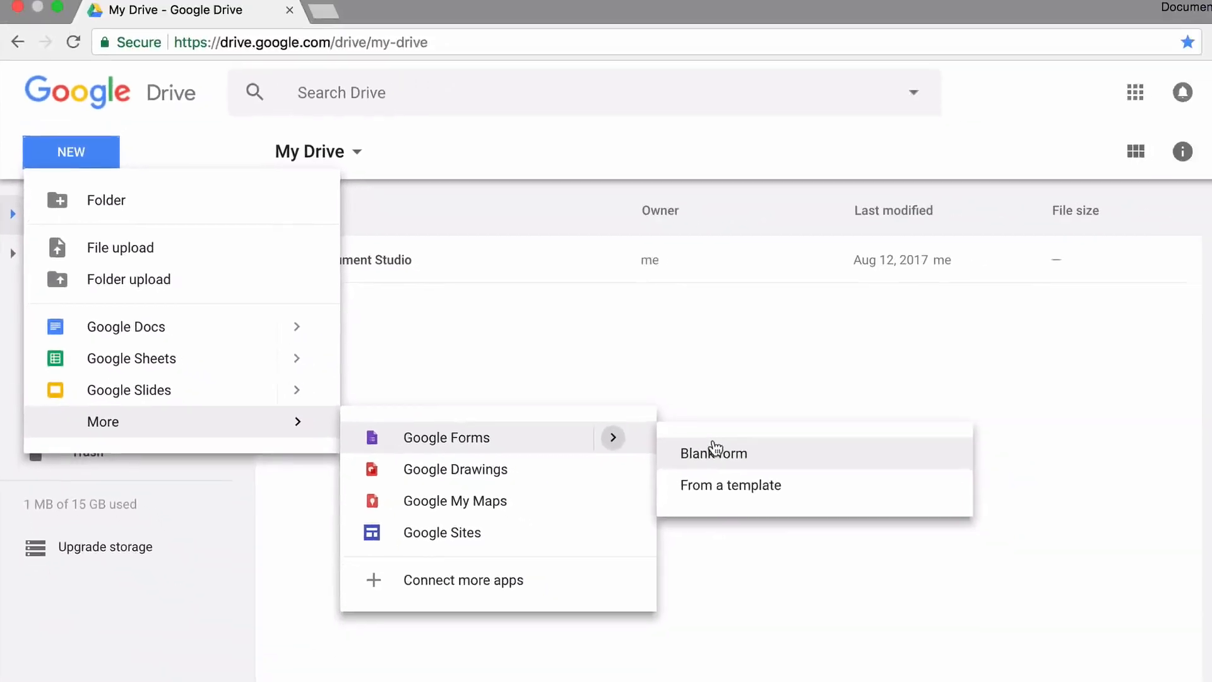
click(715, 452)
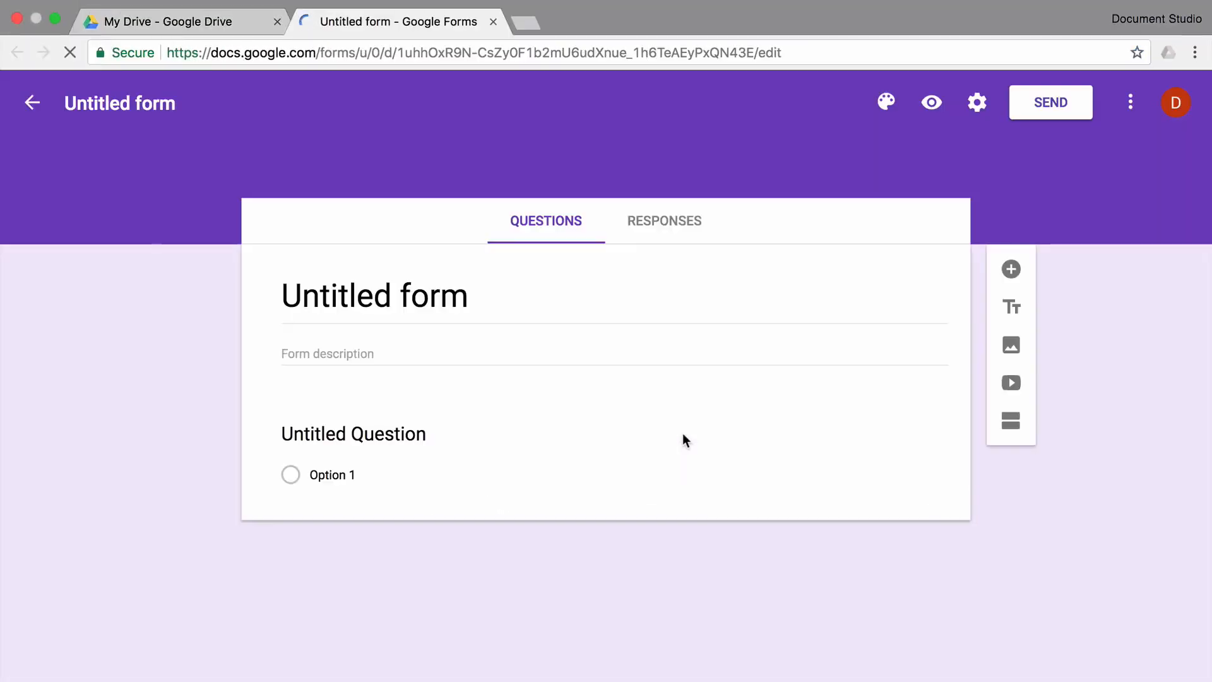
text(Cake Stu)
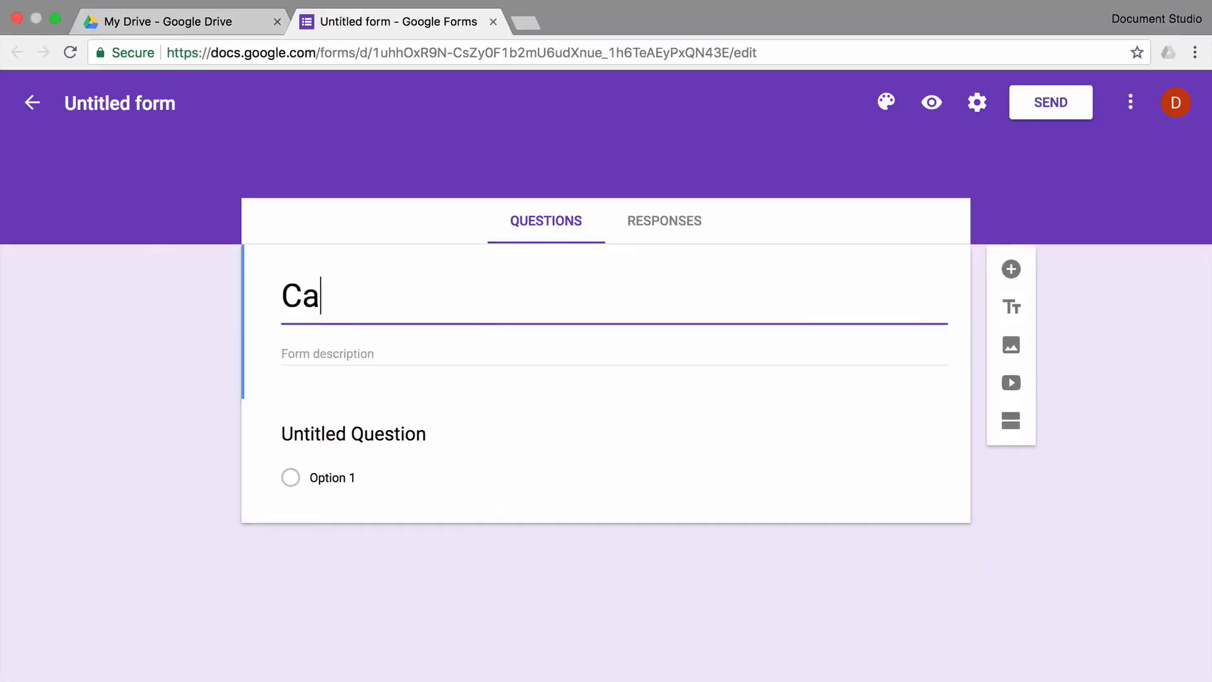
text(dio)
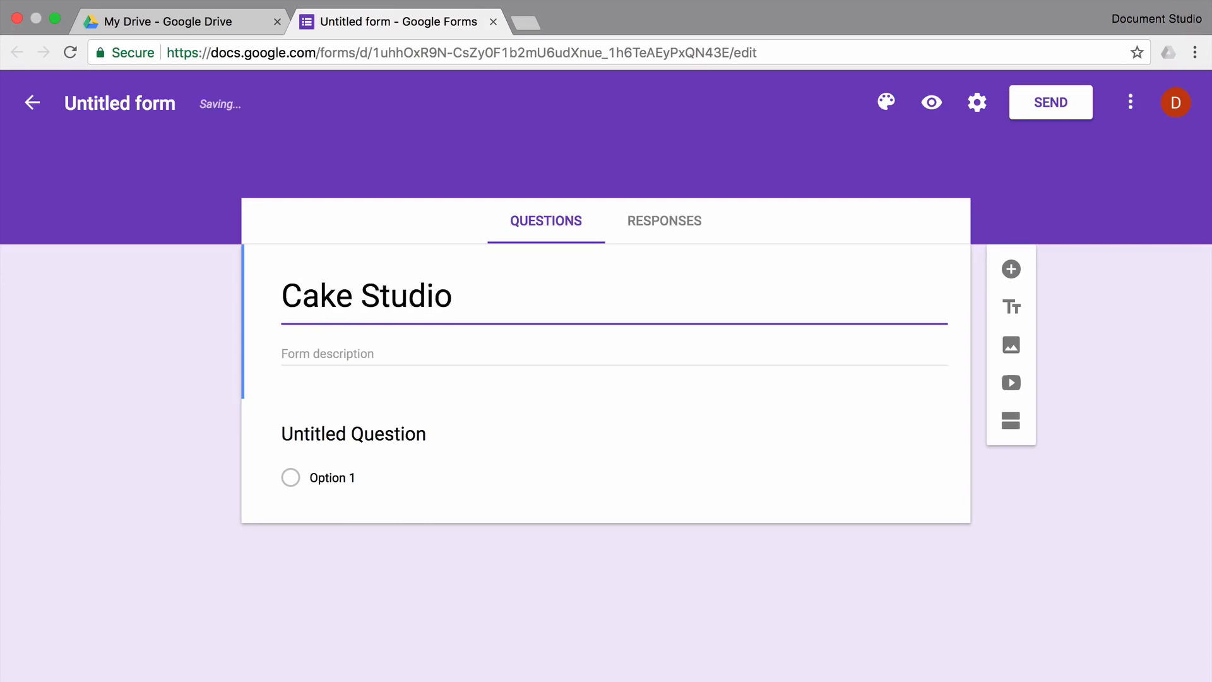
Apply the Birthday cake header picture as the form's theme
click(887, 102)
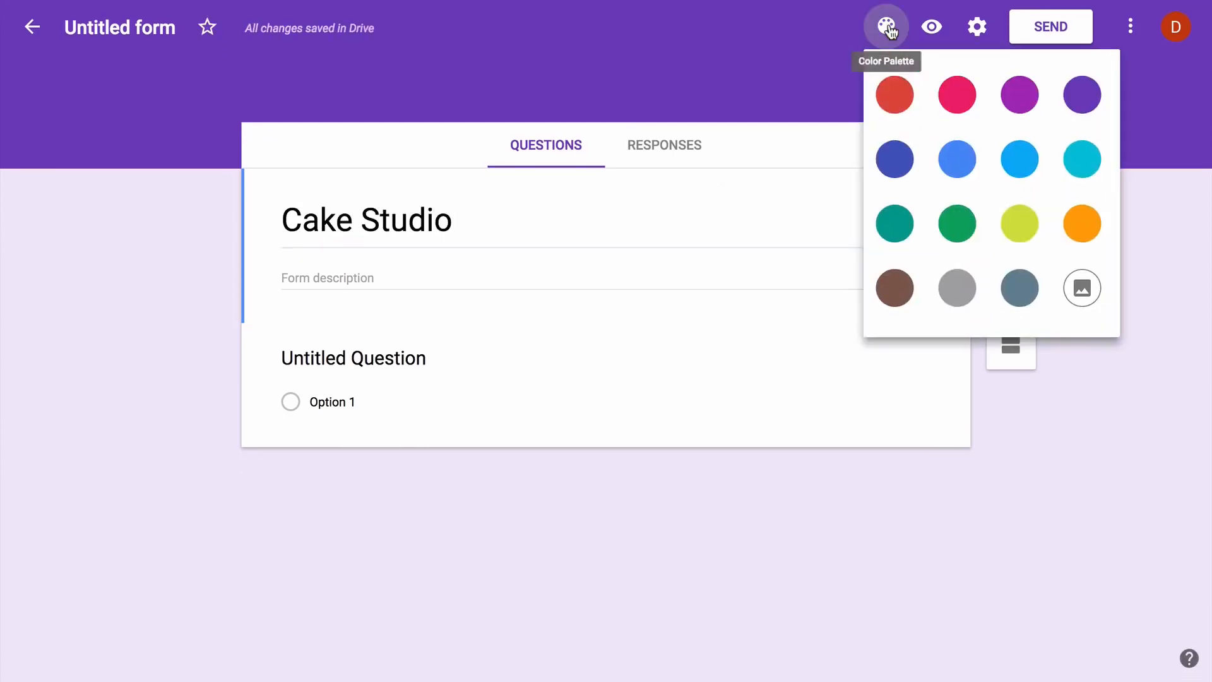
click(1081, 288)
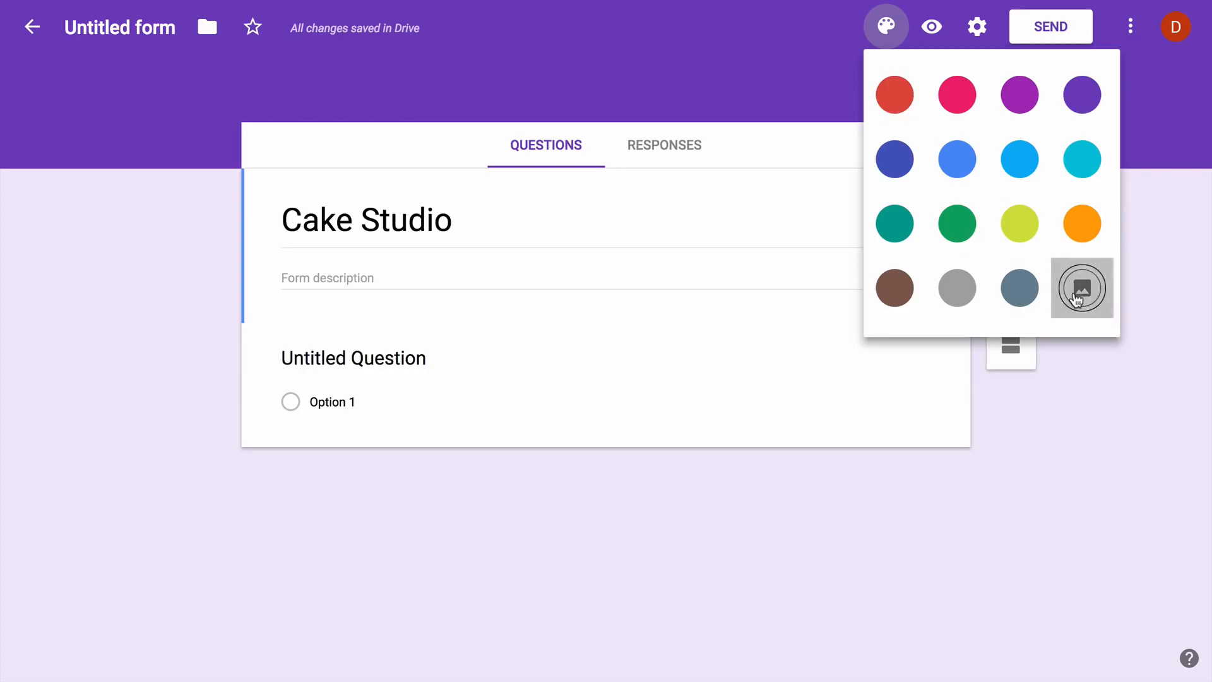
click(321, 186)
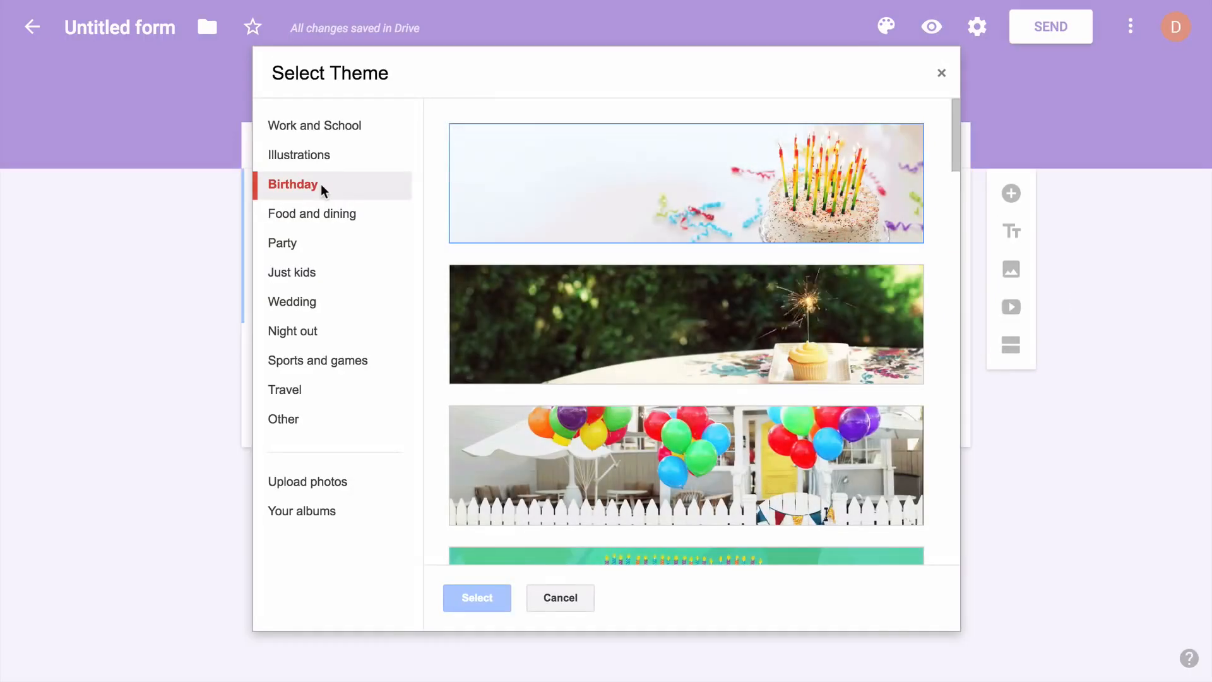
click(783, 200)
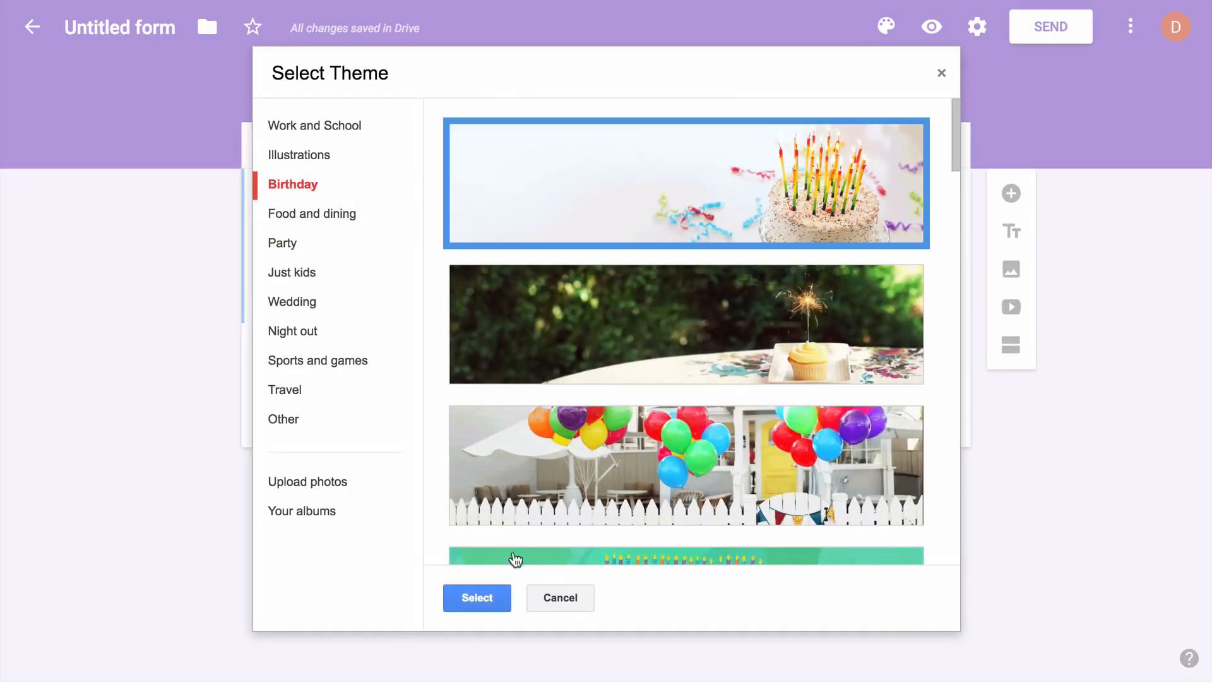
click(485, 601)
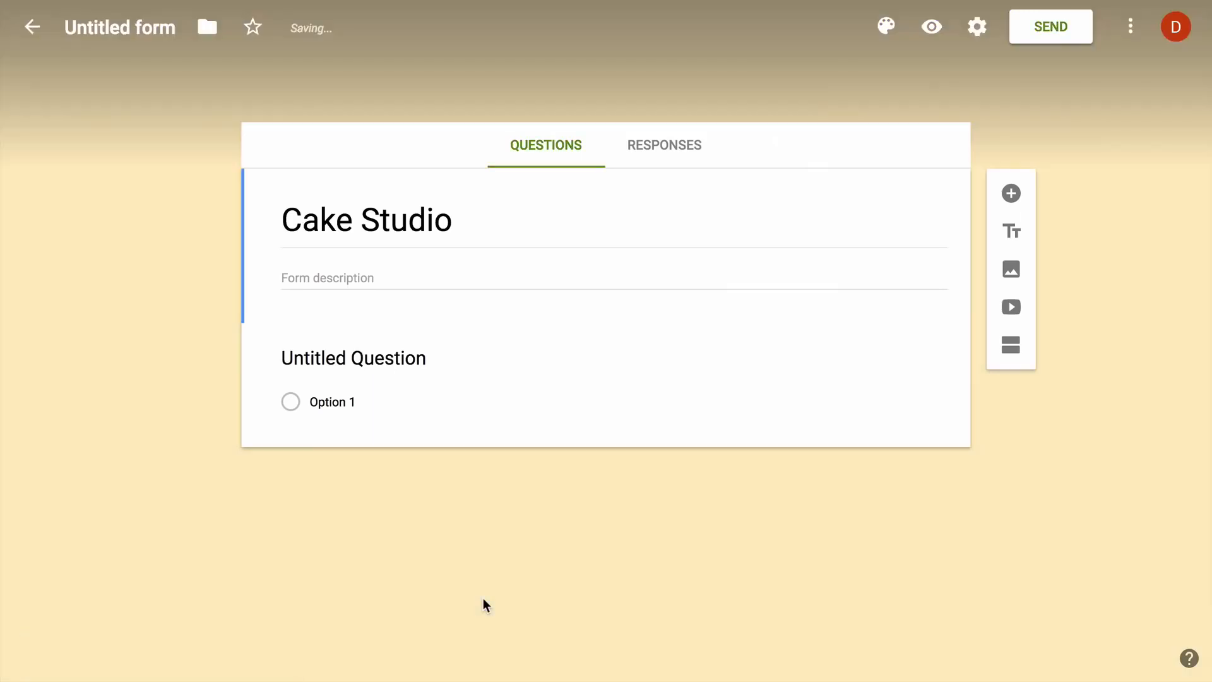
Title the first question 'Your name' and add a 'Your email address' short-answer question
click(403, 353)
text(Your name)
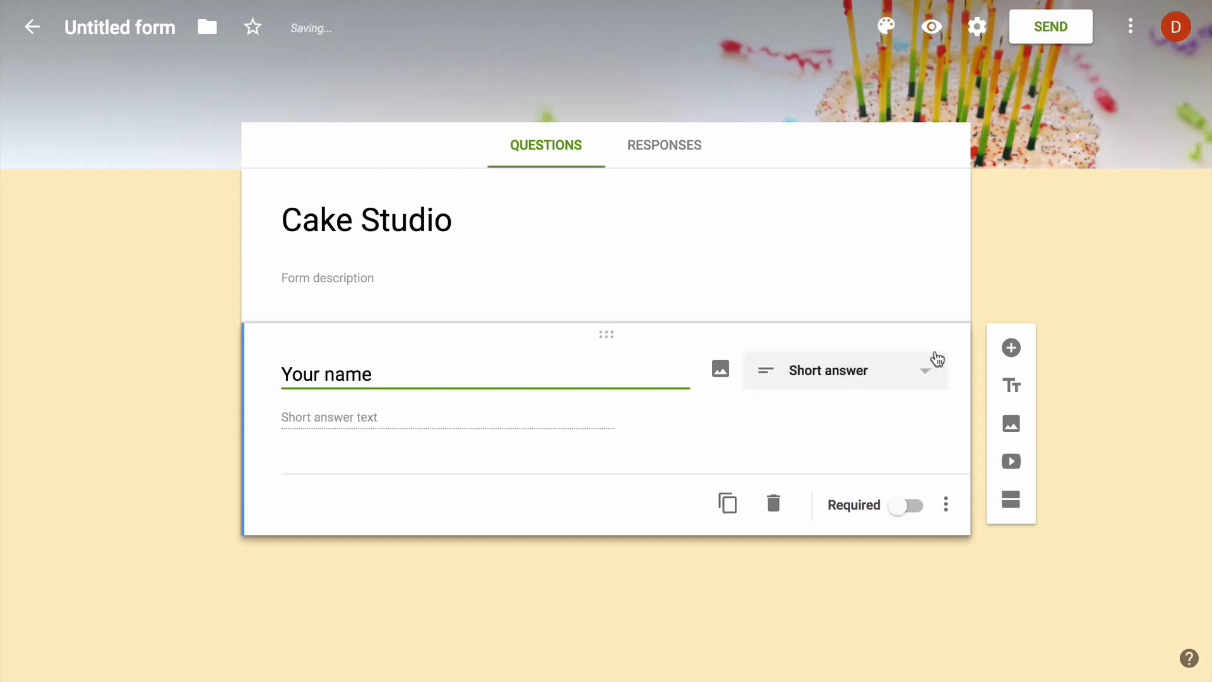
click(1011, 348)
text(Your )
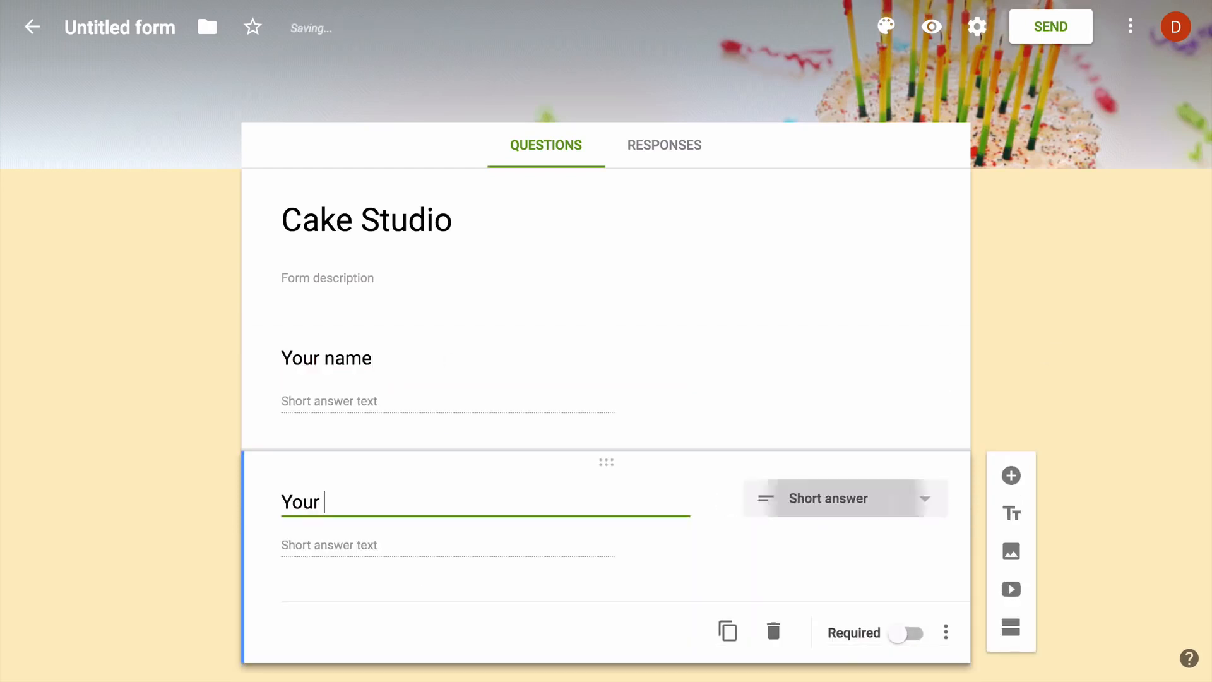
text(email address)
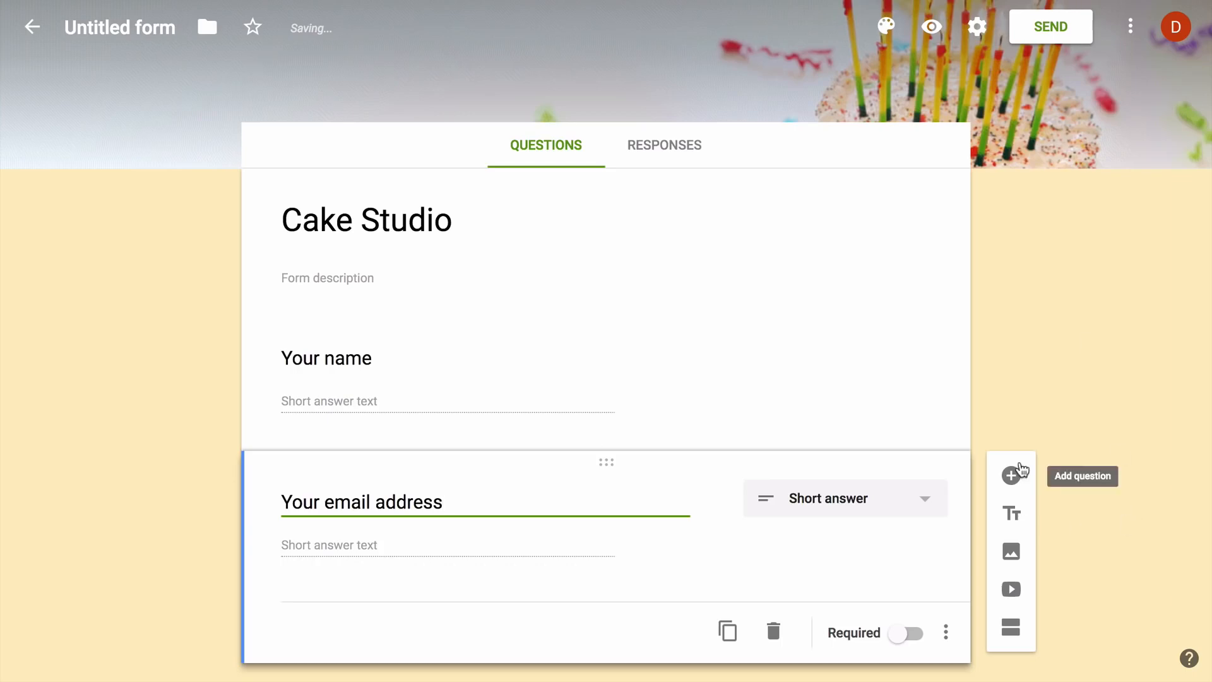
Validate the email answer as an email address with error 'Please enter a valid email address'; make it required
scroll(1072, 403, down, 1)
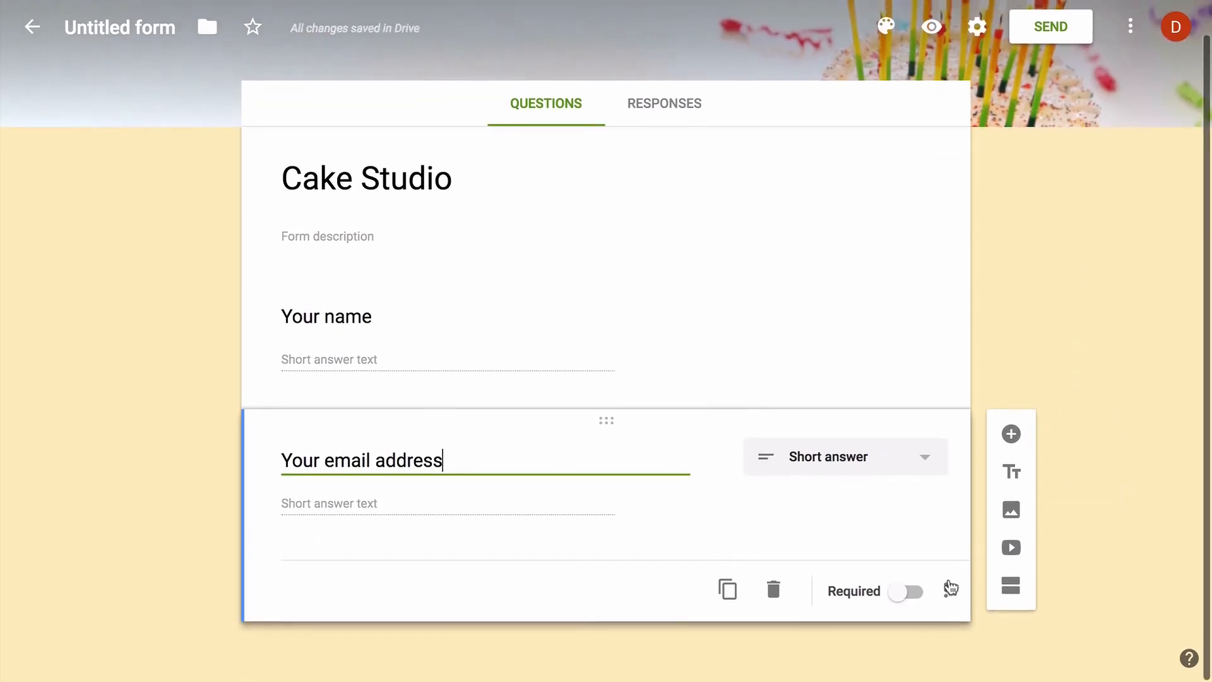
click(950, 589)
click(1015, 633)
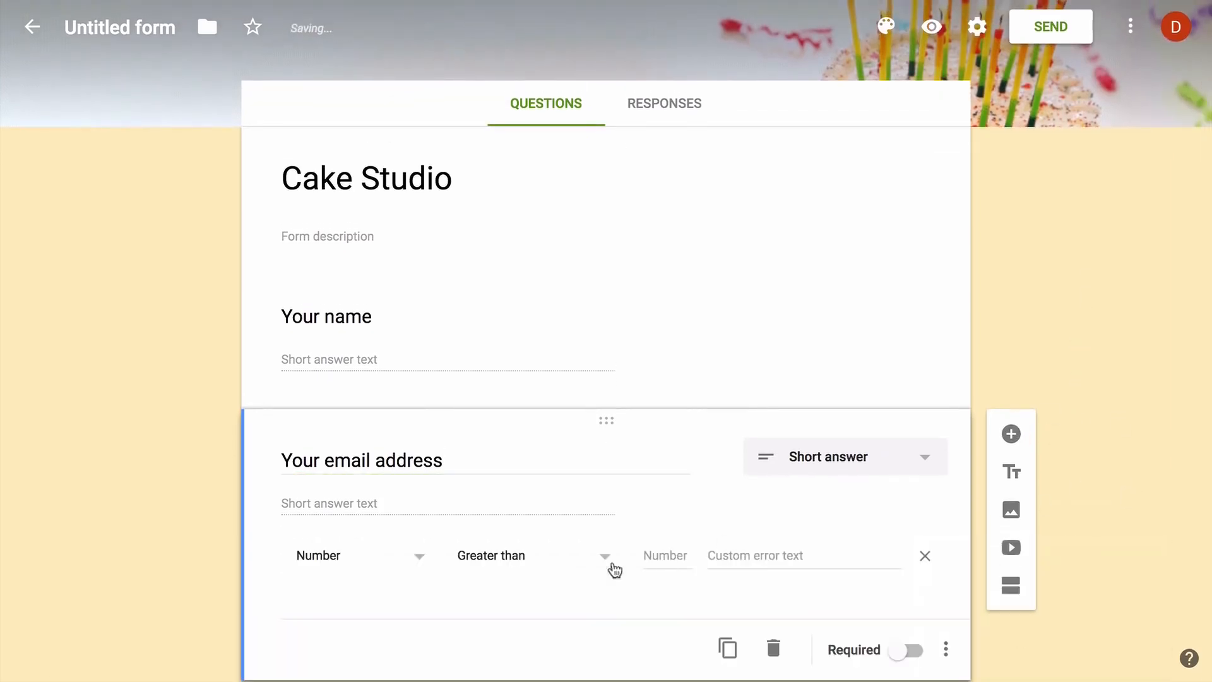
click(392, 555)
click(394, 556)
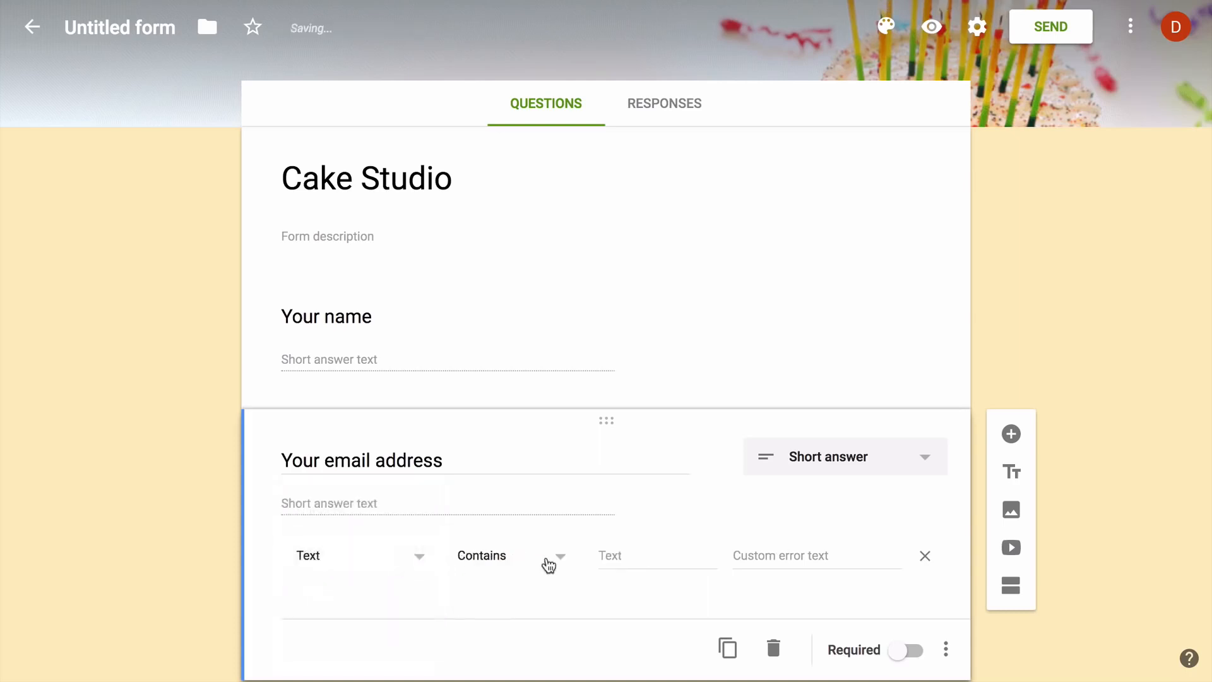
click(549, 564)
click(538, 594)
click(682, 556)
text(Please e)
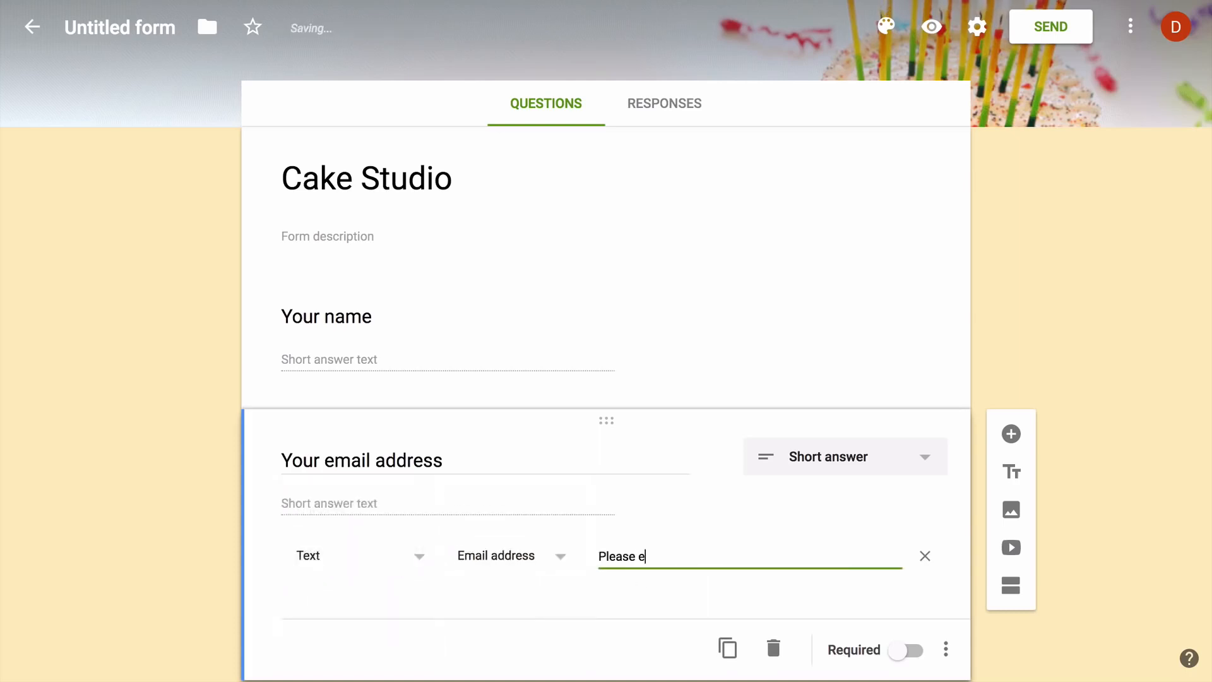
text(nter a valid email address)
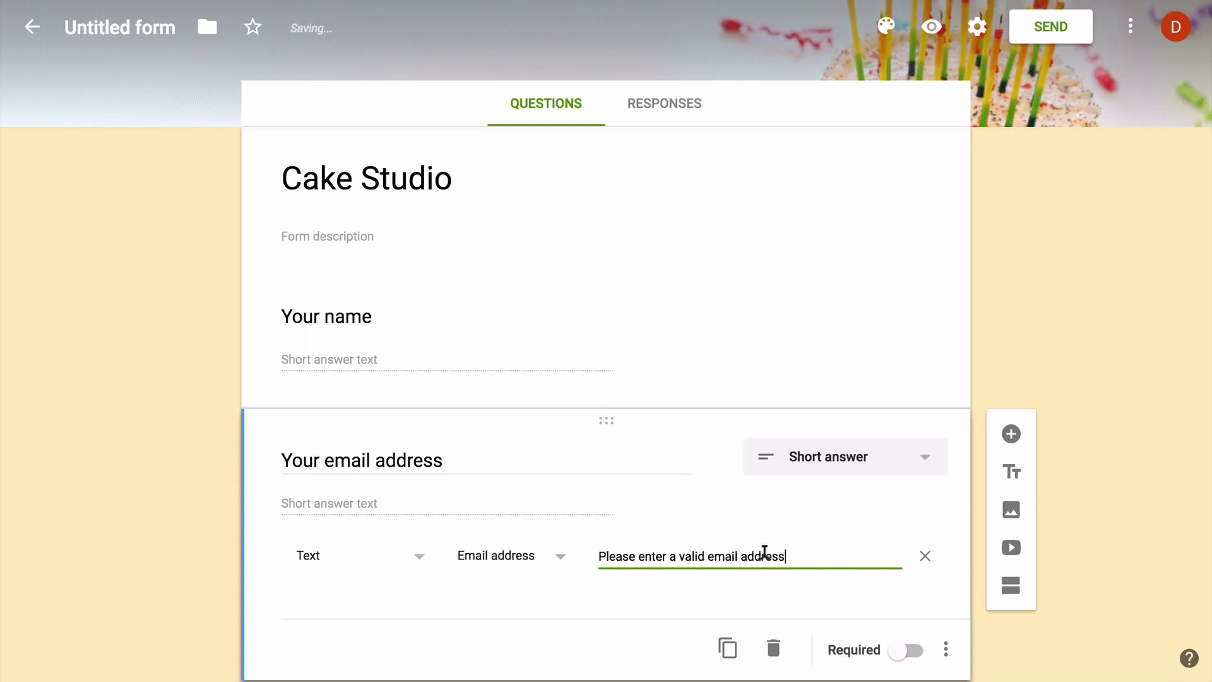
click(914, 650)
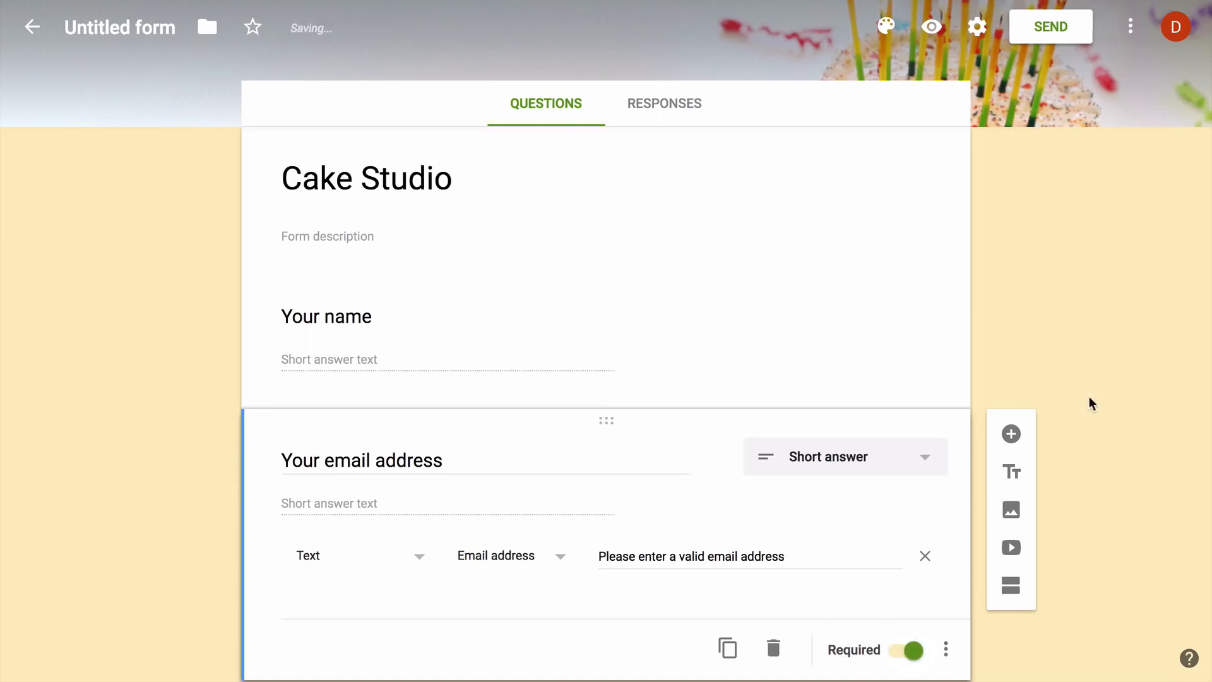
scroll(1090, 403, down, 1)
Add a required 'Your postal address' question
click(1012, 371)
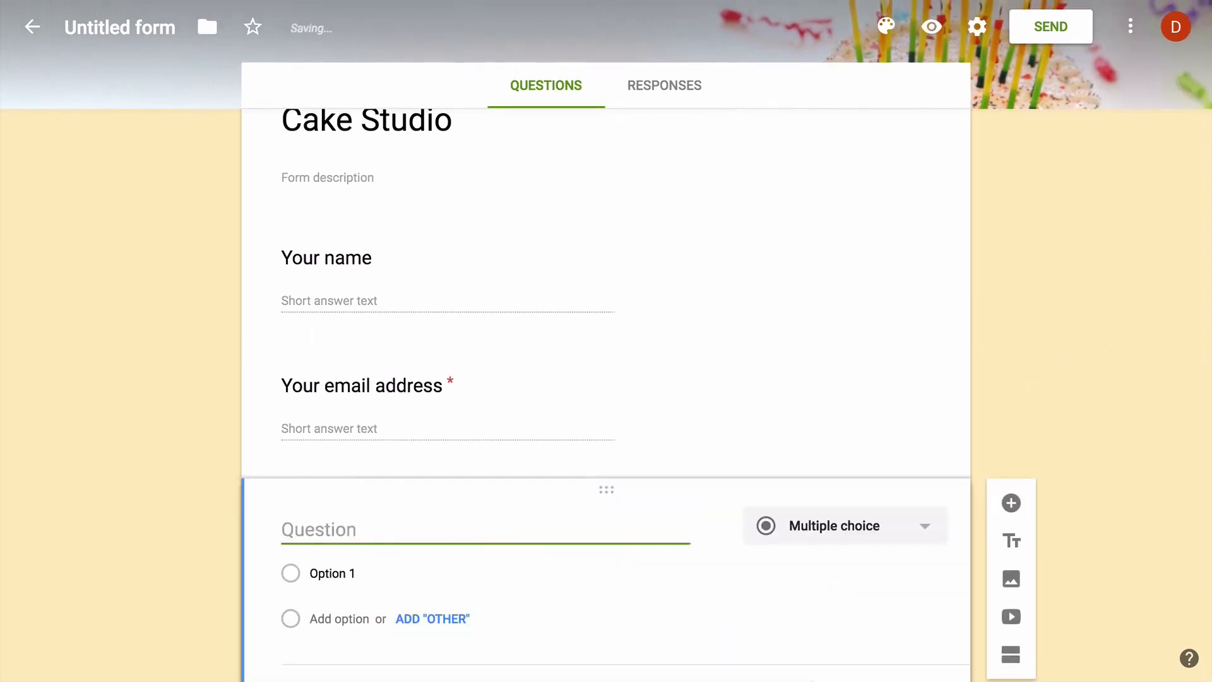
text(Your postal add)
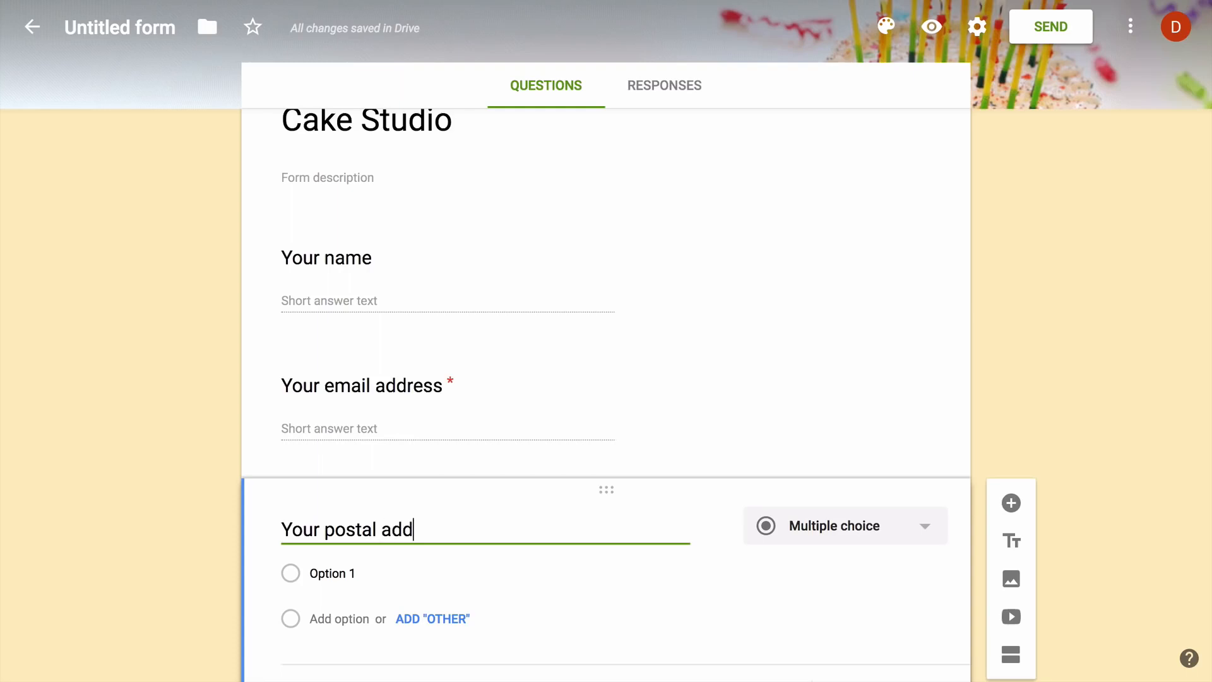
text(ress)
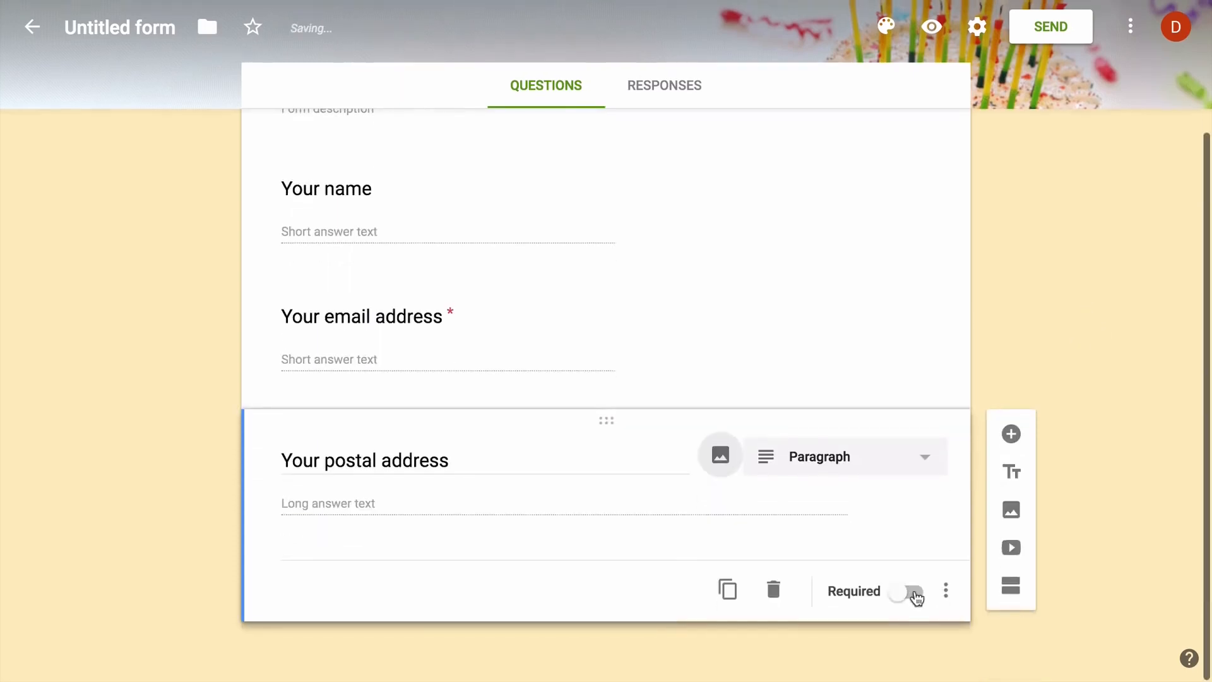
click(913, 593)
Add a required 'Which cake would you like to order' question: Black Forest, Strawberry, Red Velvet, Chocolate Chip
click(1011, 433)
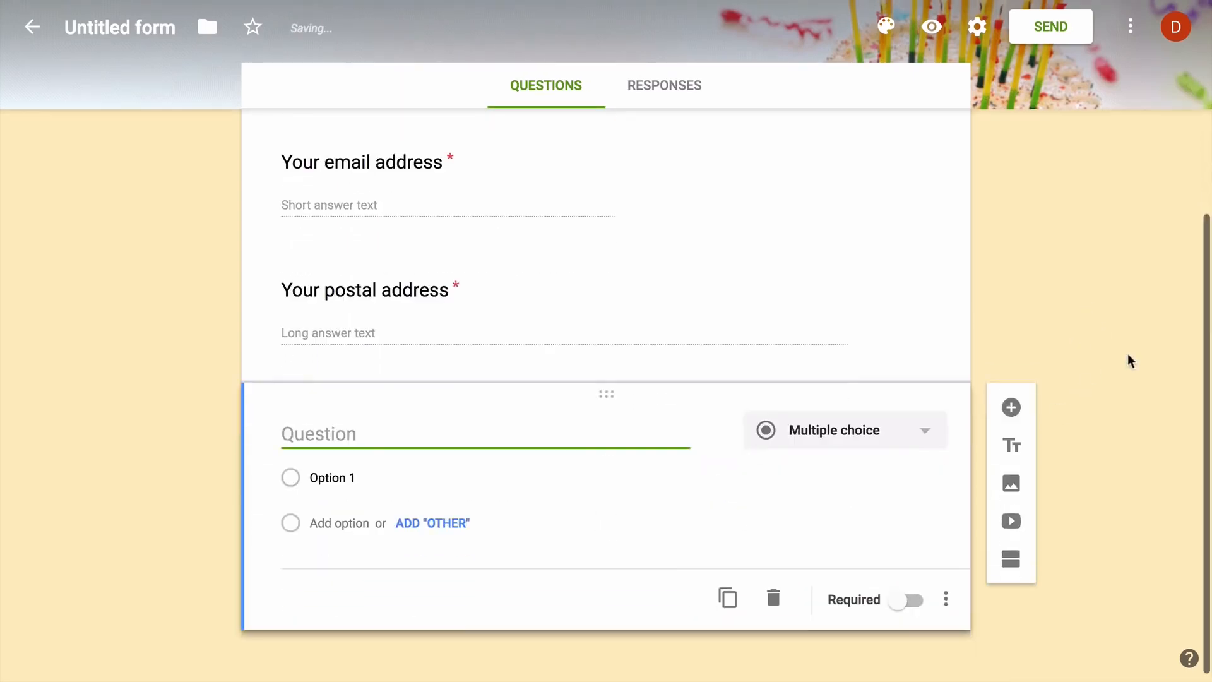
text(Which cake would you l)
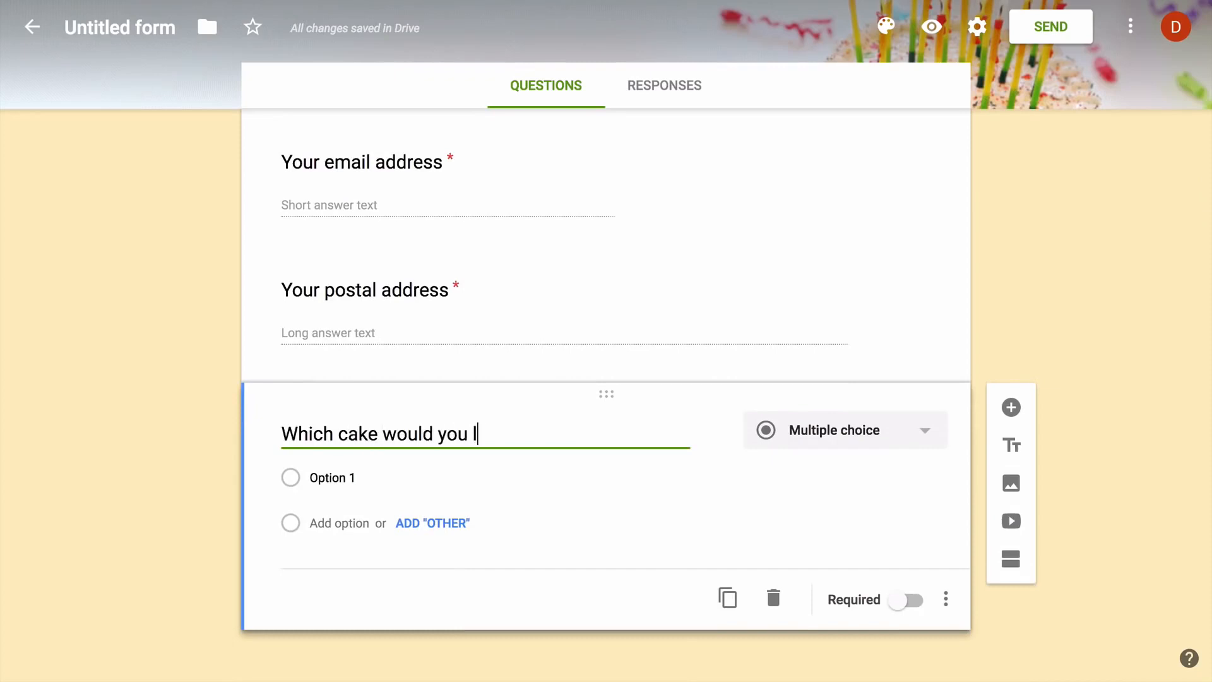
text(ike to order)
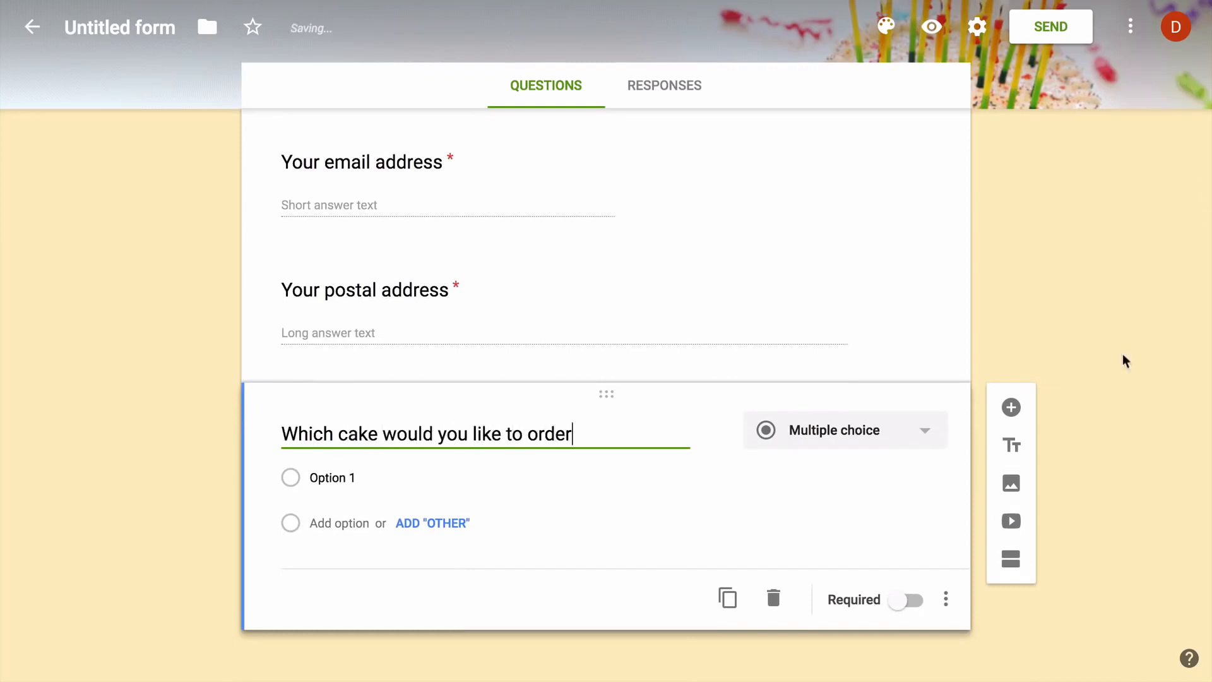
click(404, 476)
text(Black)
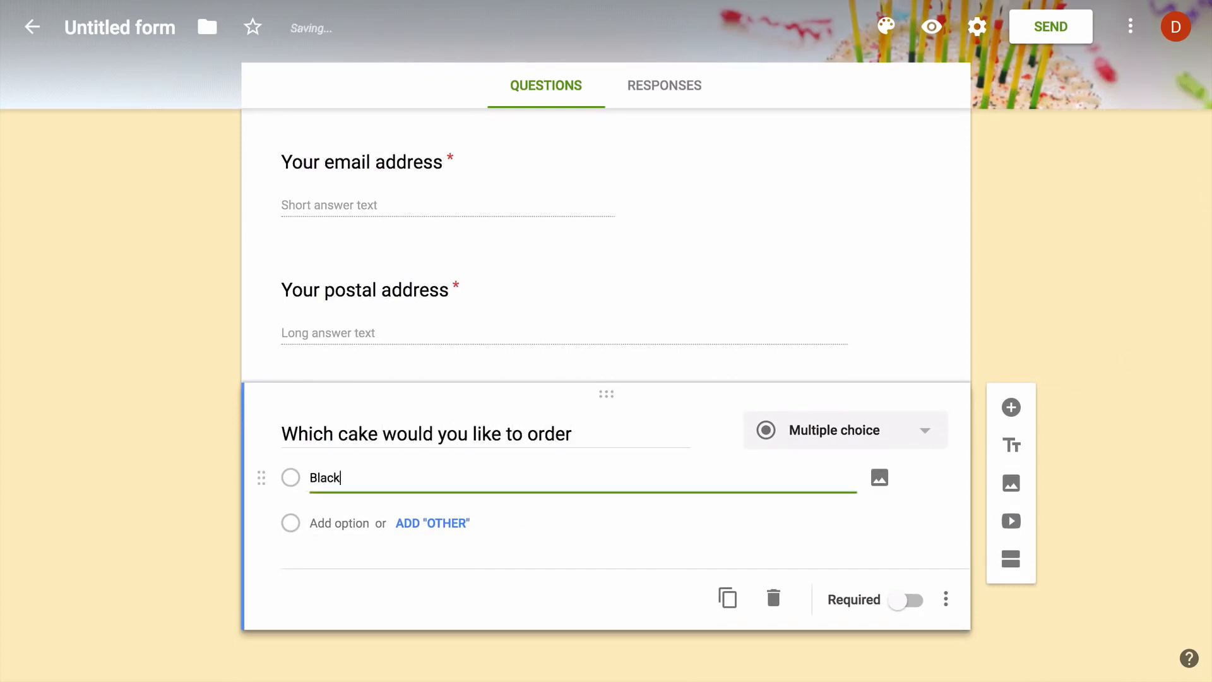
text( Forest)
key(Tab)
key(Tab)
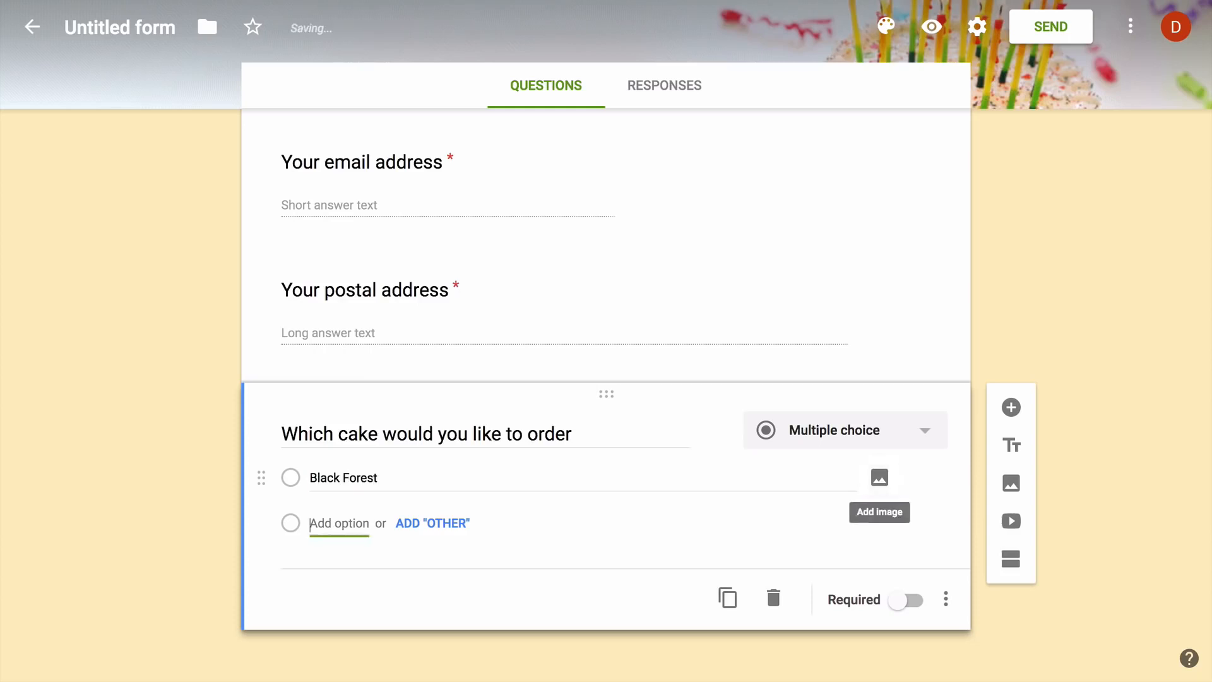
text(Strawberry)
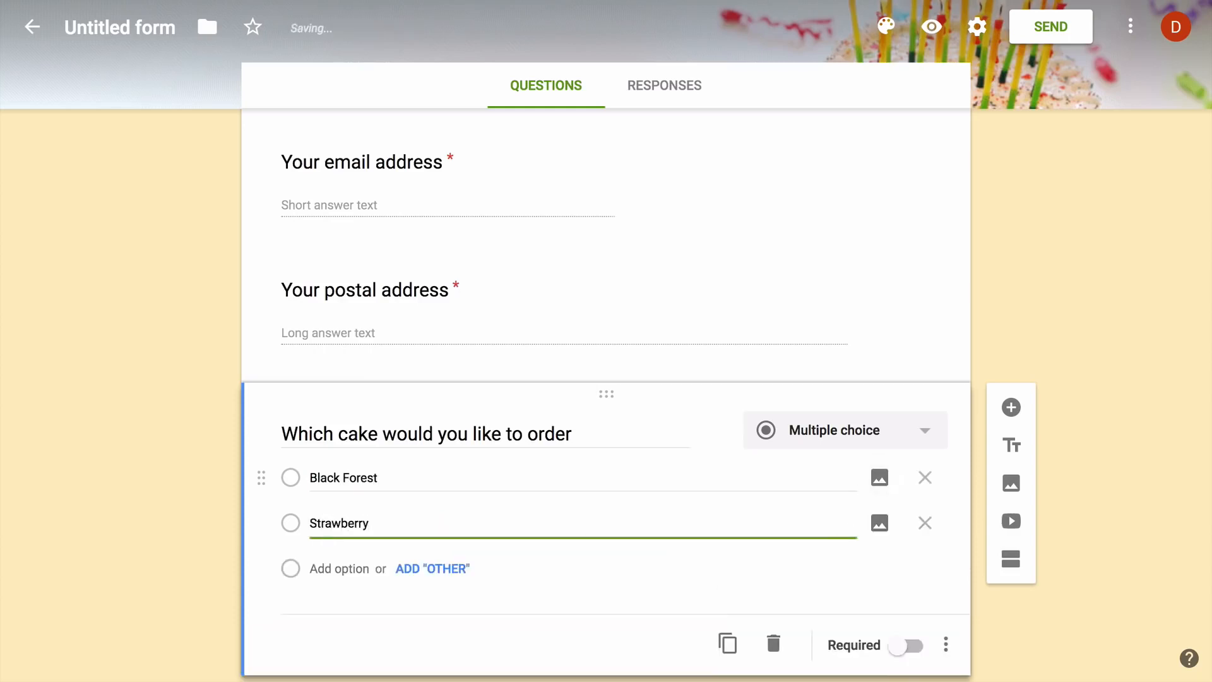
key(Tab)
key(Tab)
text(Red Ve)
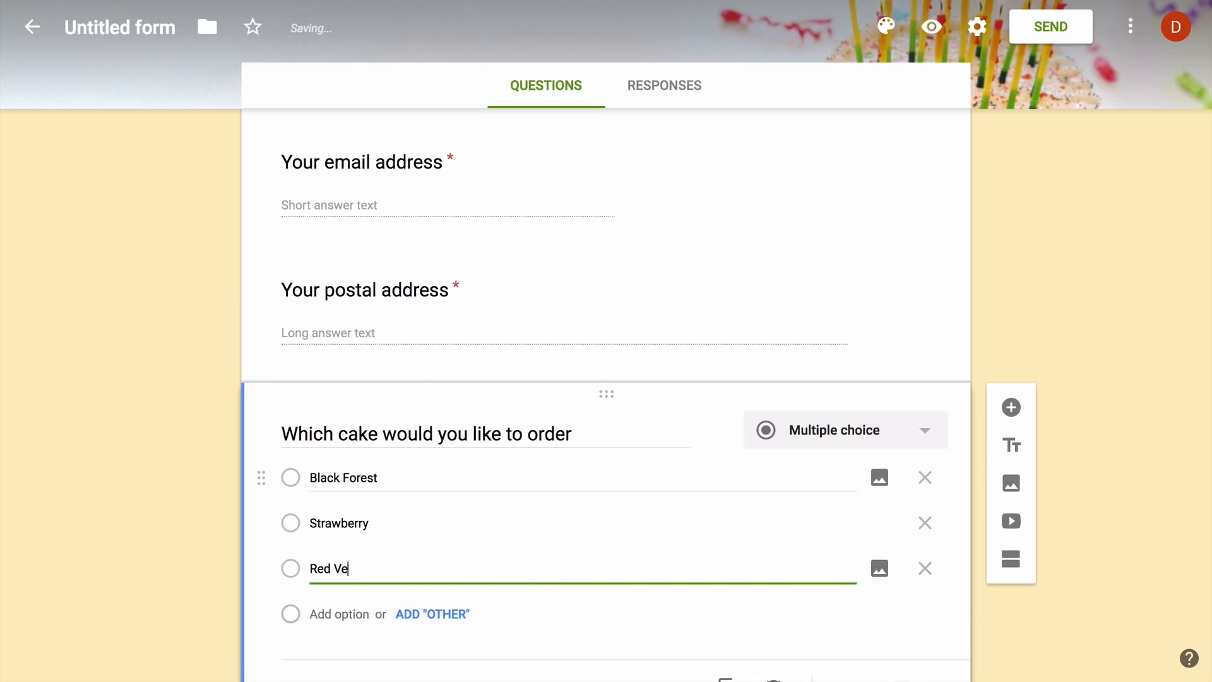
text(lvet)
key(Tab)
key(Tab)
text(C)
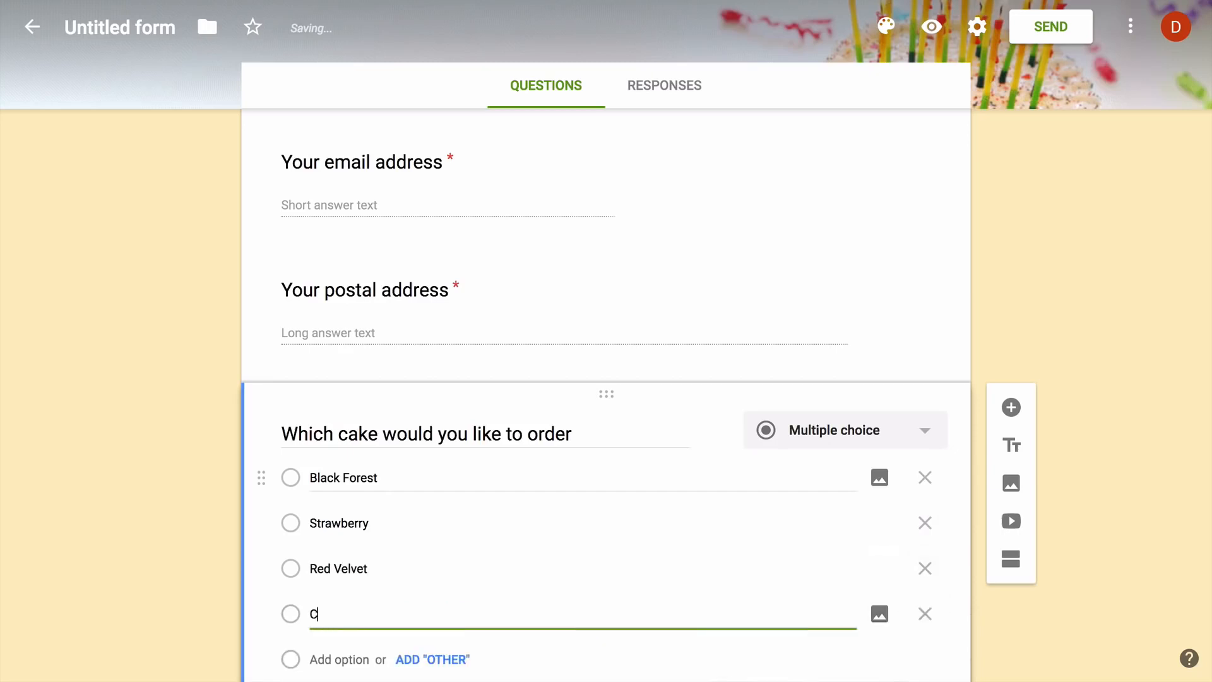
text(hocolate Chip)
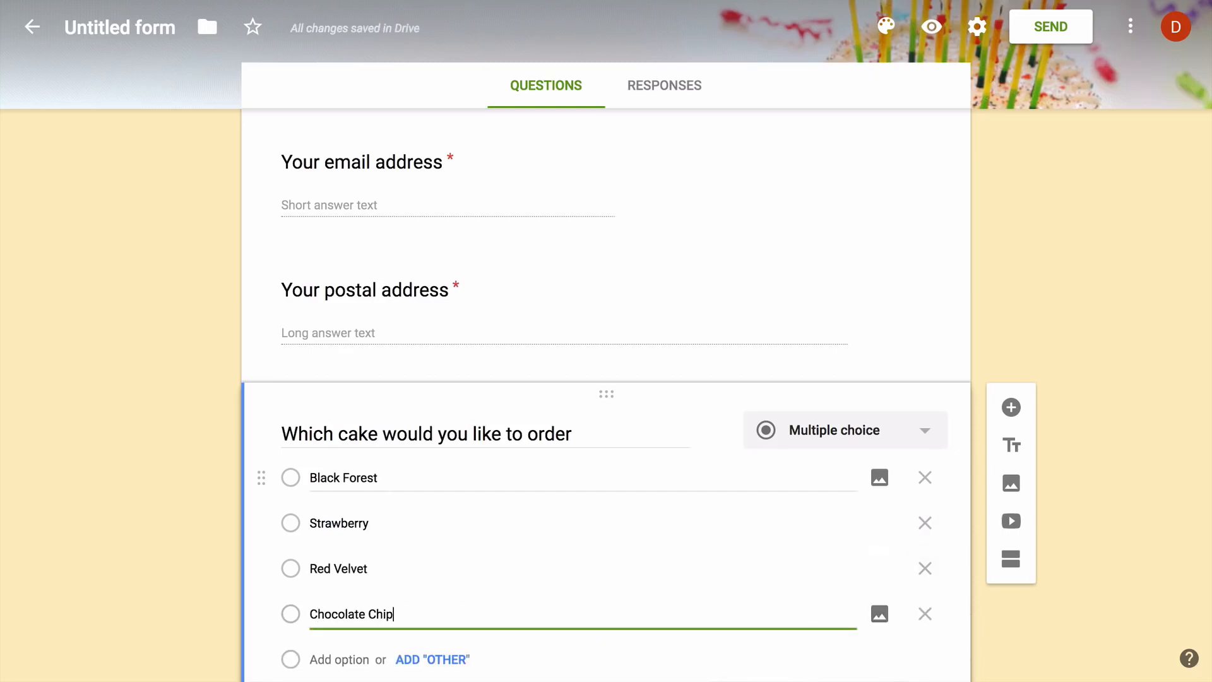
scroll(455, 480, down, 2)
click(914, 593)
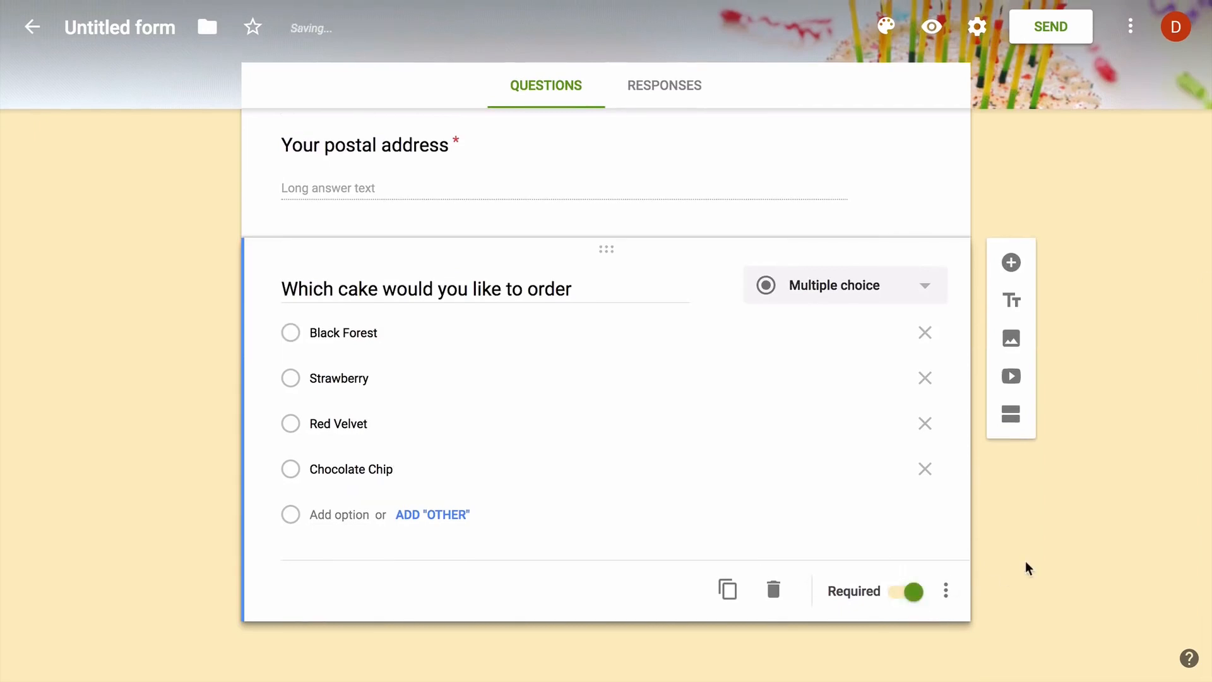
Add a 'Would you like extra decoration' question with Yes and No options
click(1011, 262)
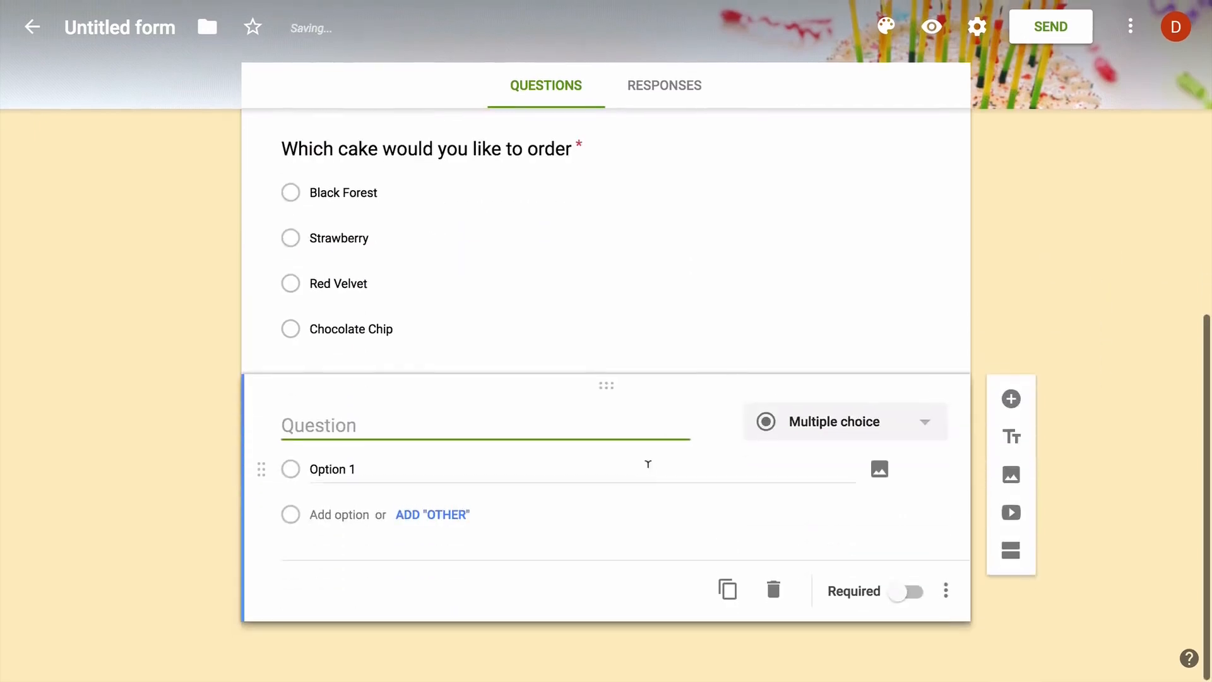
text(Would you like extra decoration)
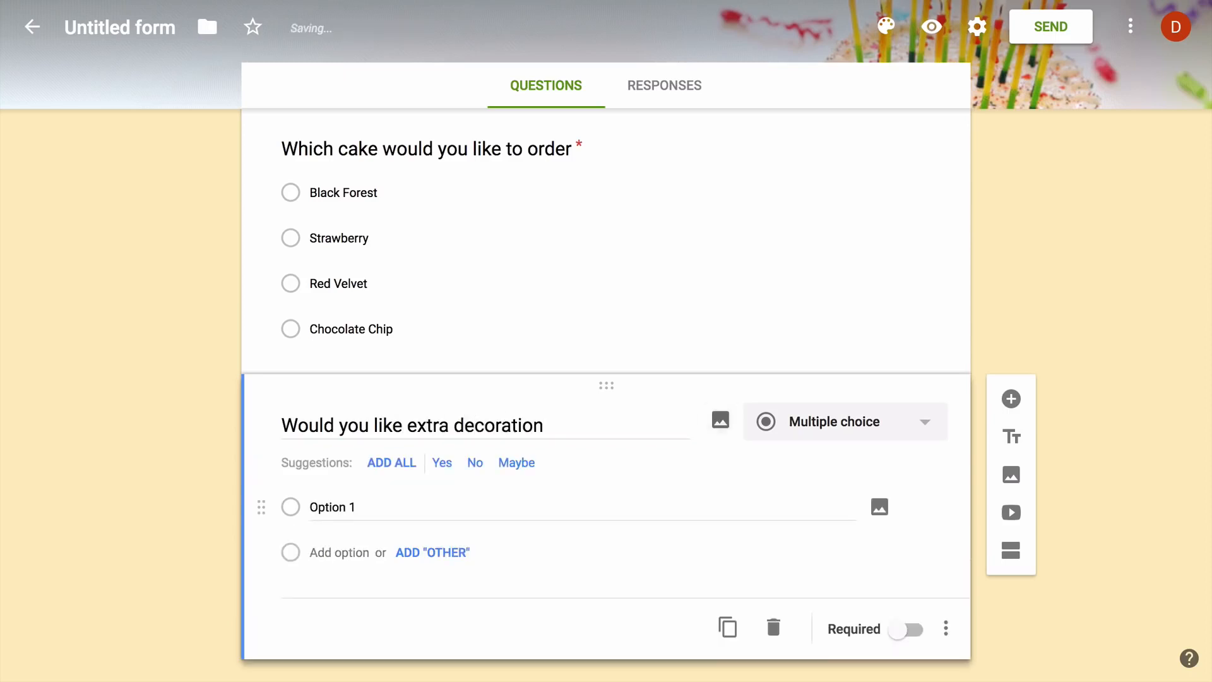
click(444, 468)
click(444, 468)
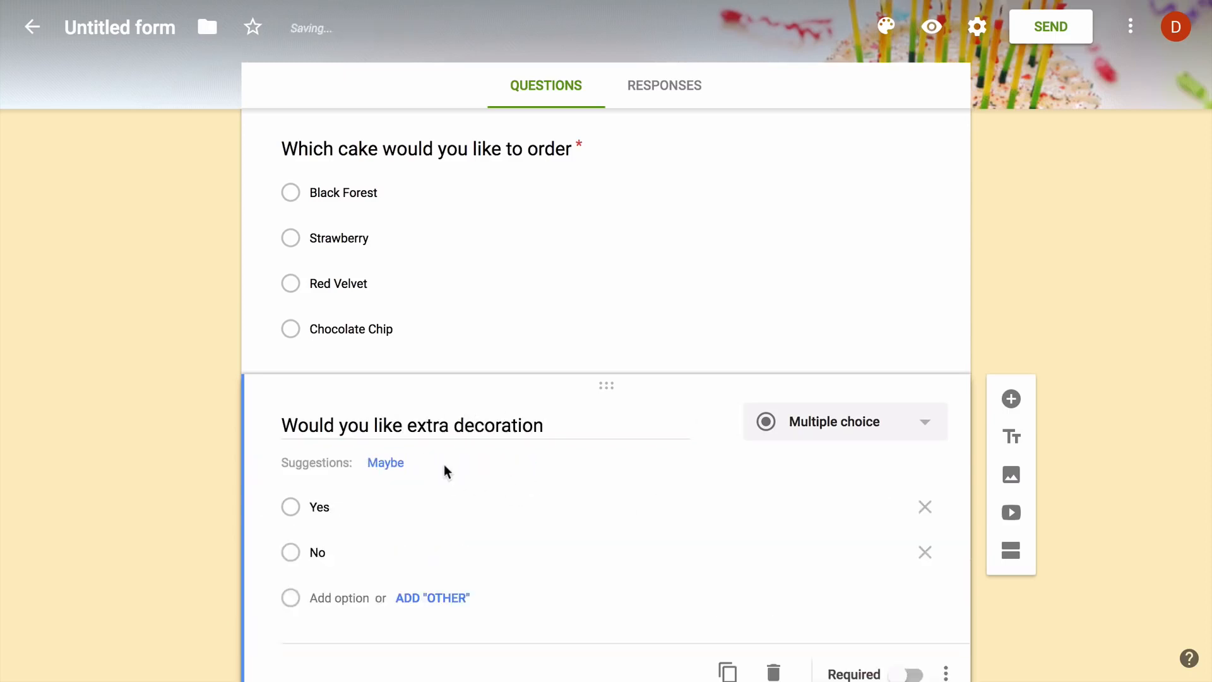
scroll(1044, 556, up, 15)
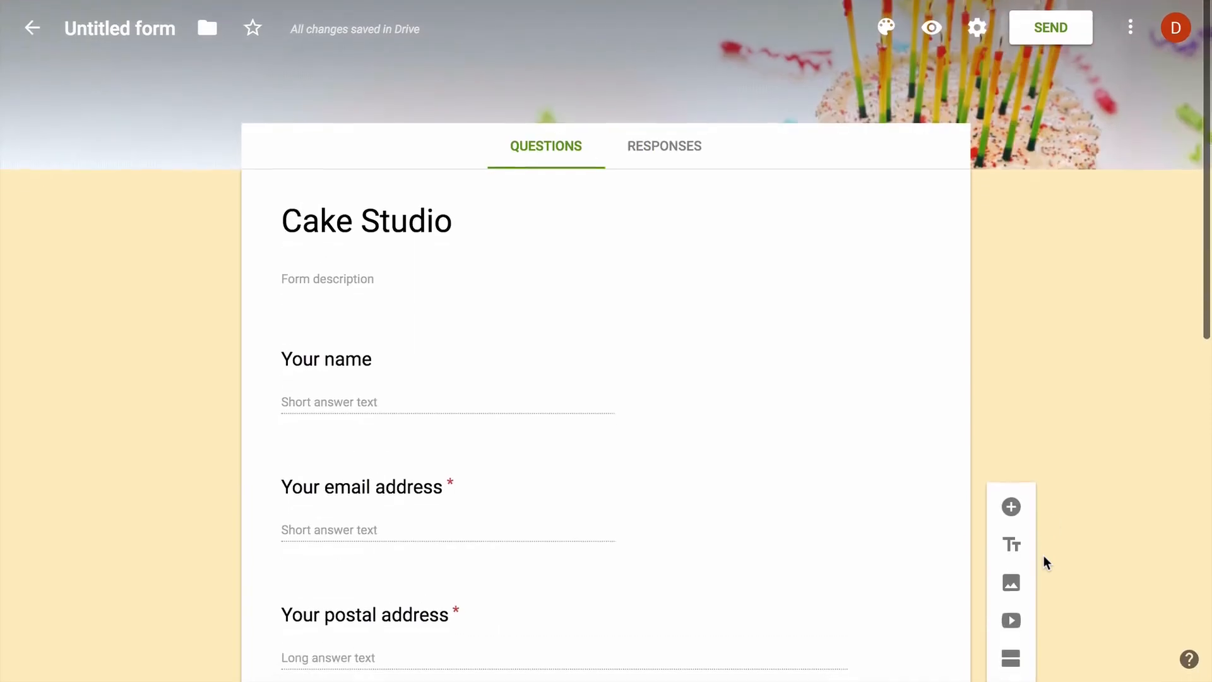
Link form responses to a new spreadsheet named 'Cake Studio Responses' and open it
click(679, 152)
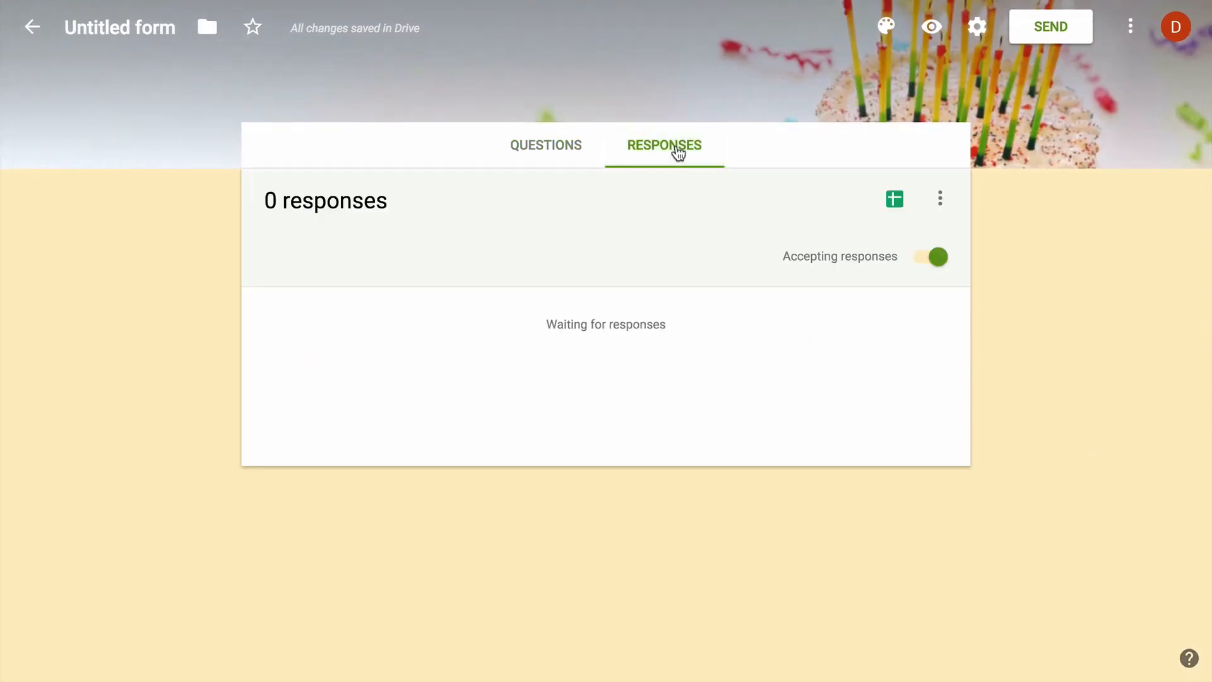
click(940, 199)
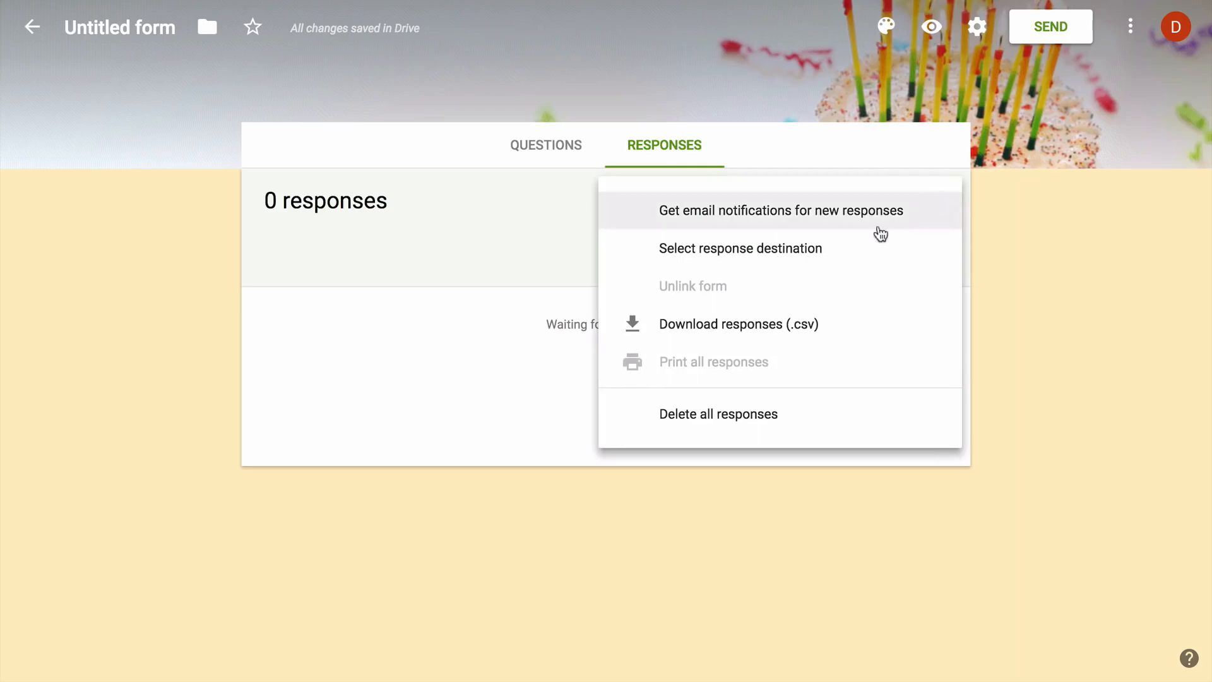
click(847, 250)
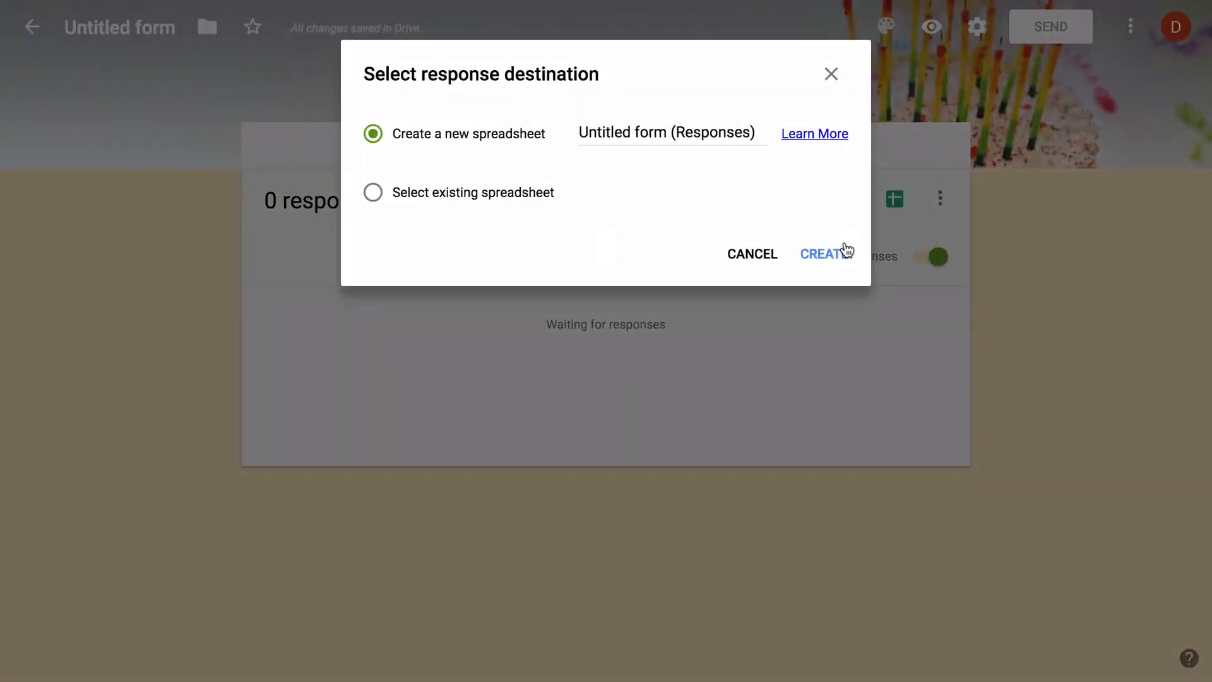
triple_click(651, 133)
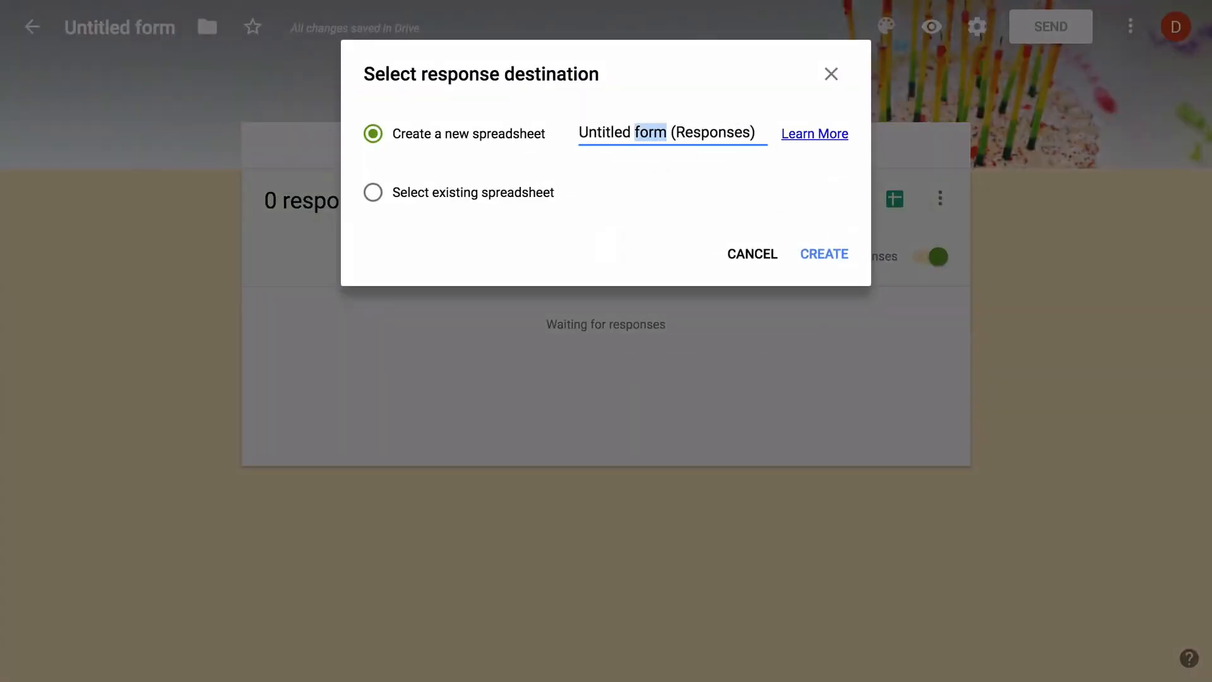
text(Cake Stud)
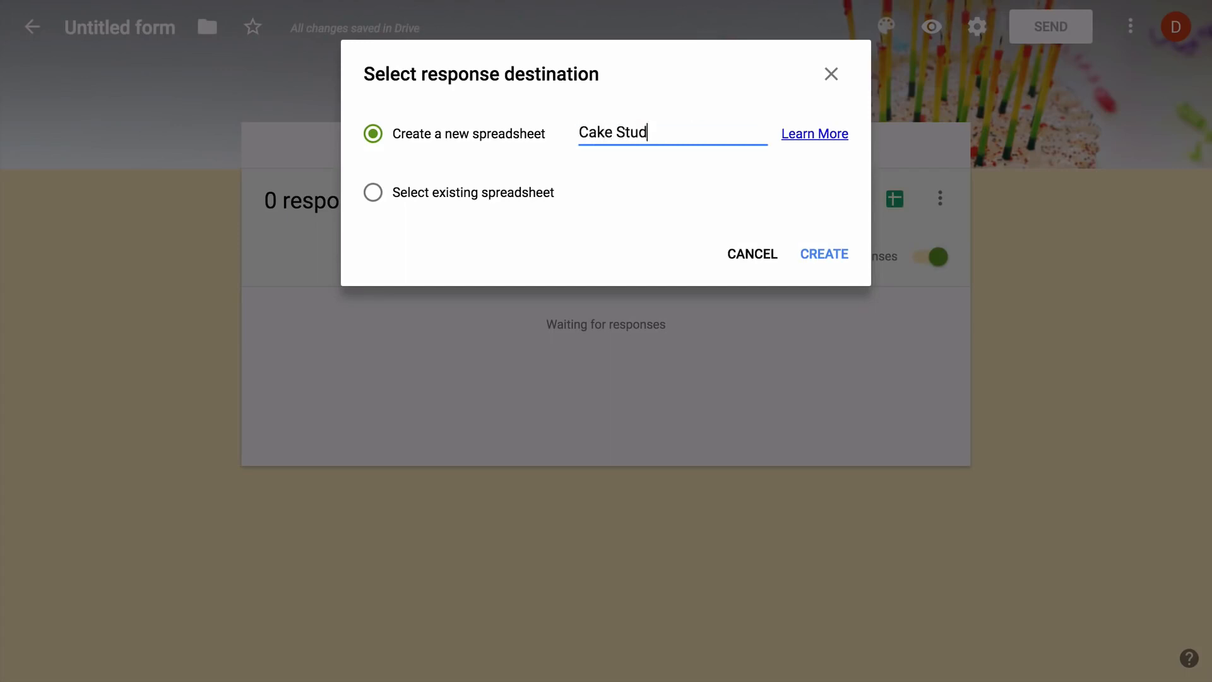
text(io Responses)
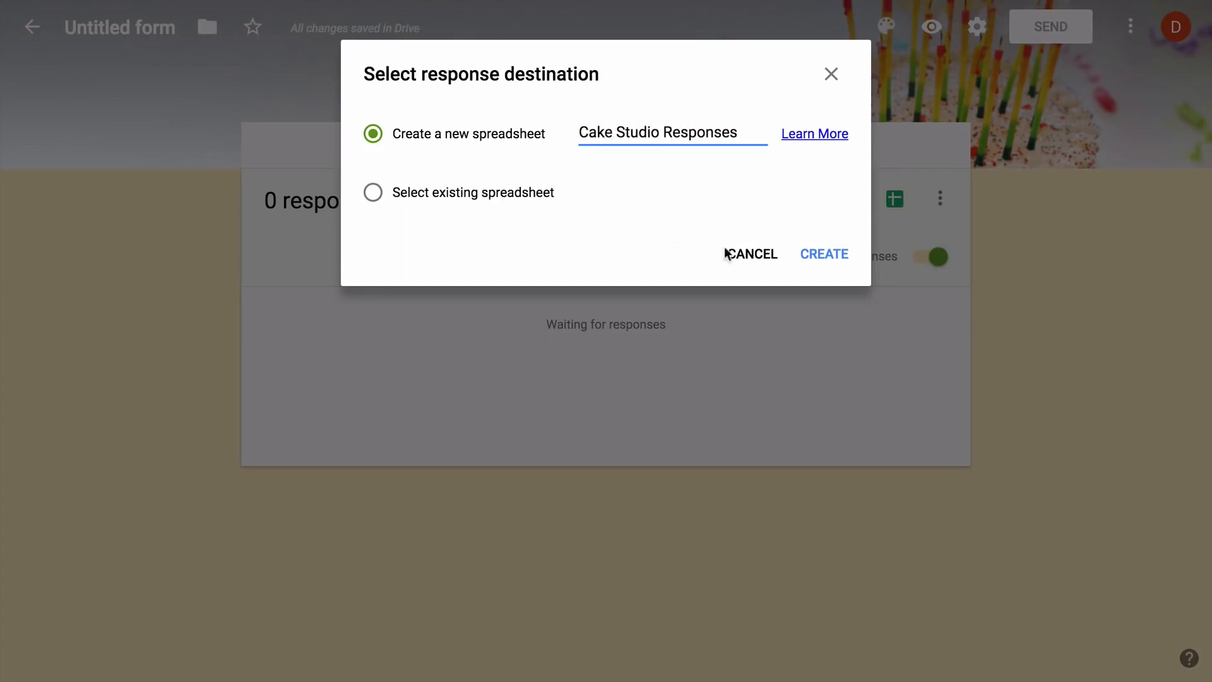
click(827, 258)
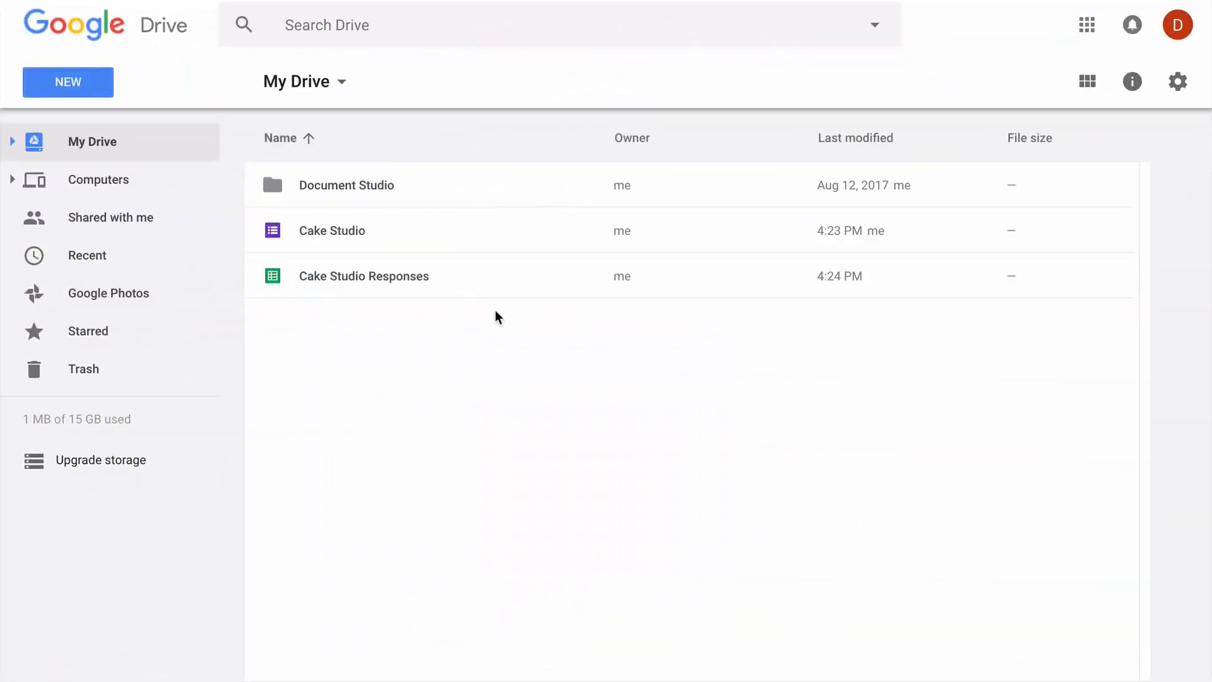
double_click(471, 279)
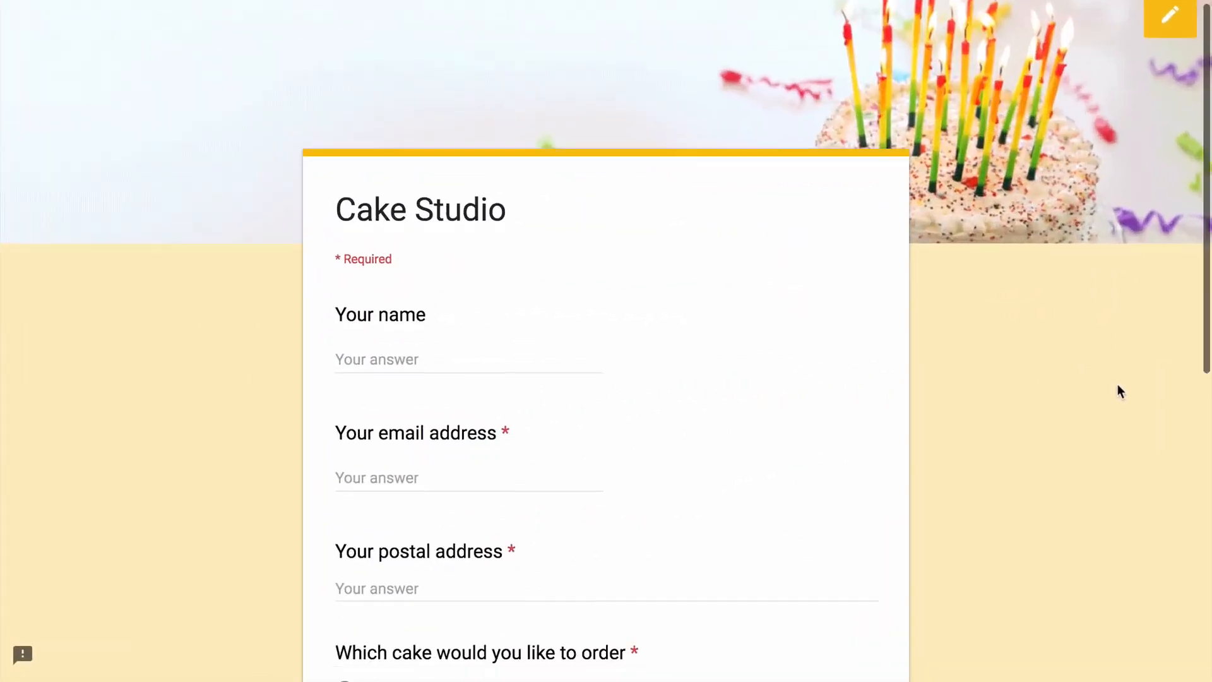
Submit a test order with the customer's name, e-mail and postal address, Black Forest, and extra decoration Yes
scroll(1119, 391, down, 3)
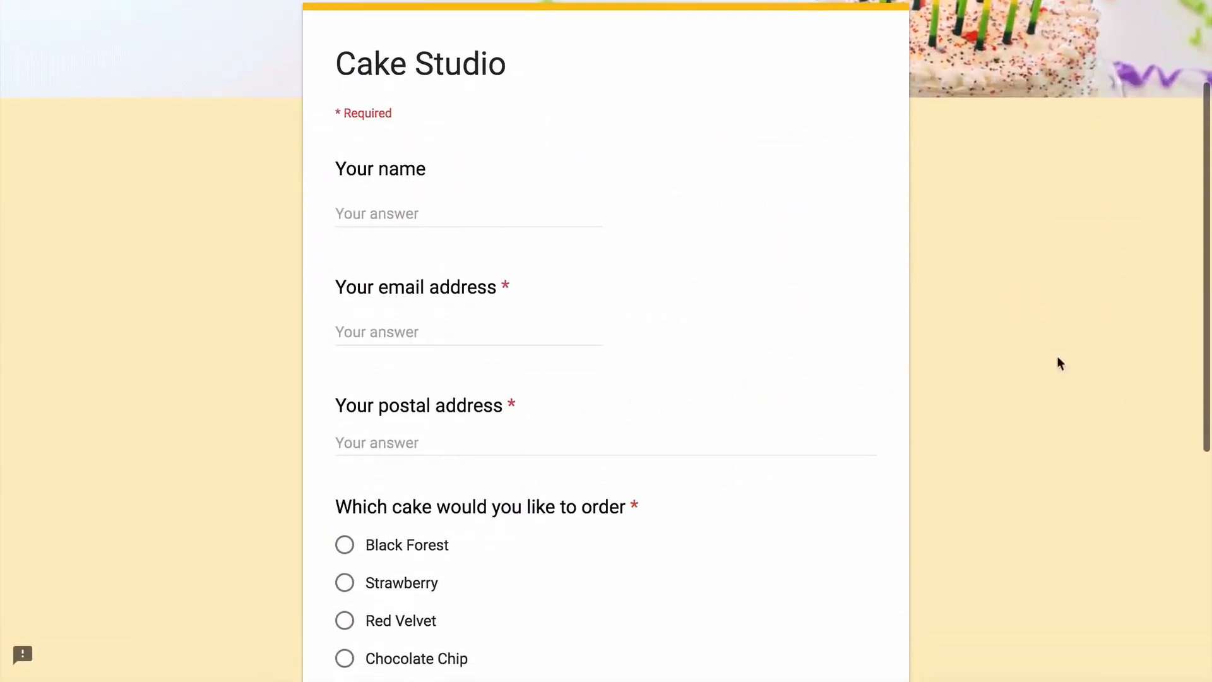
text(Angus)
key(Tab)
text(A)
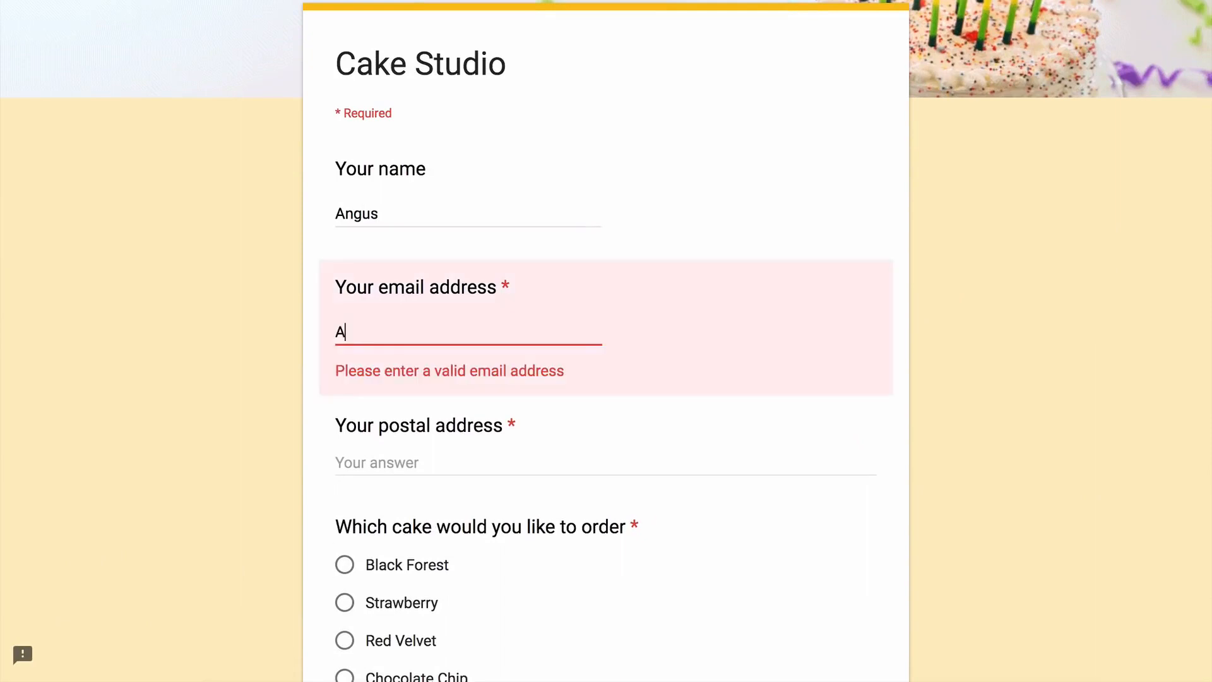
text(ngus@example.com)
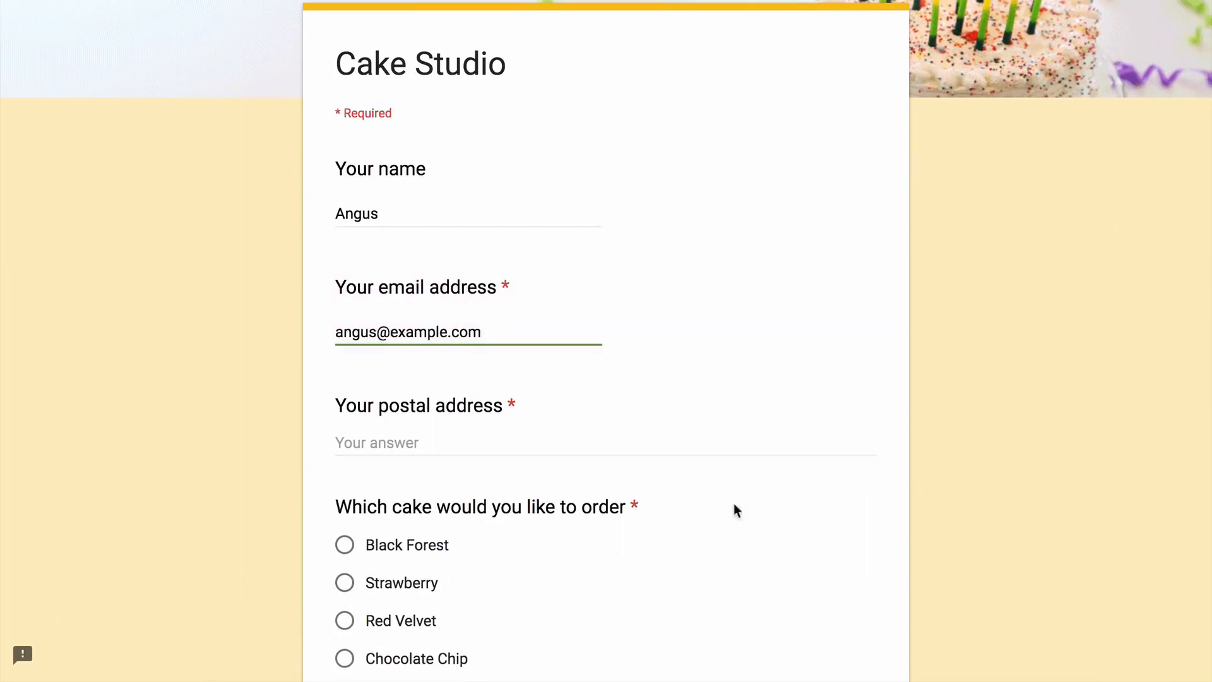
key(Tab)
text(N)
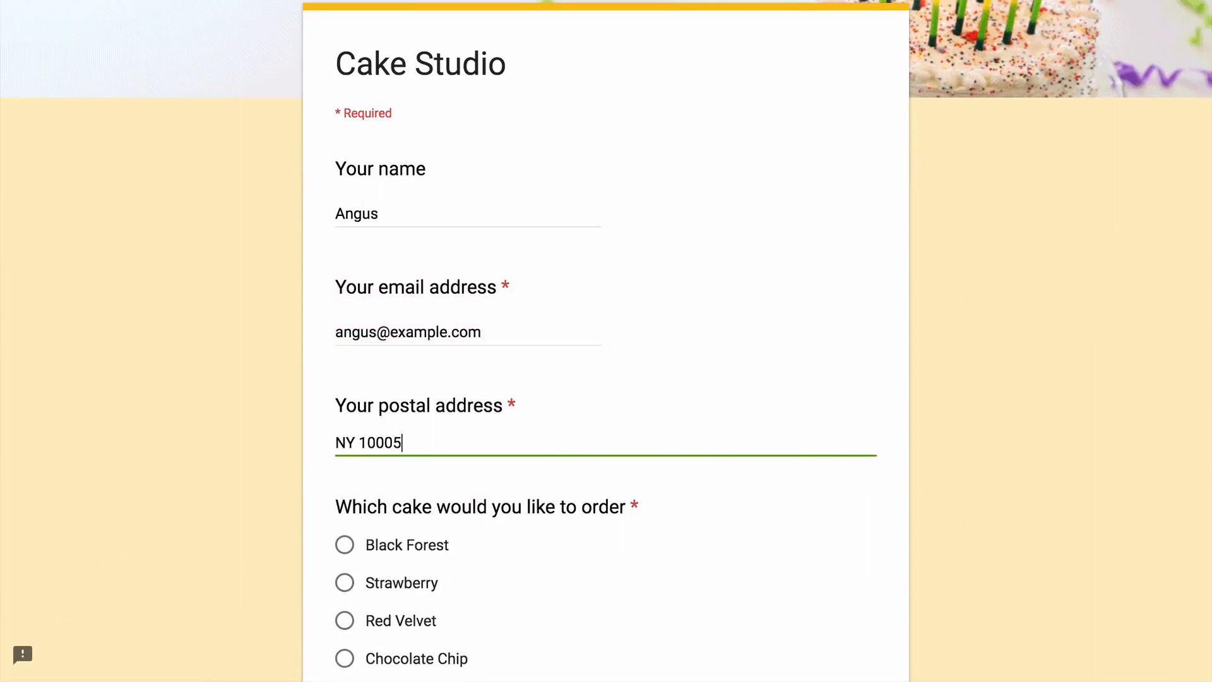
text(Y 10005)
scroll(960, 387, down, 6)
click(345, 138)
click(345, 355)
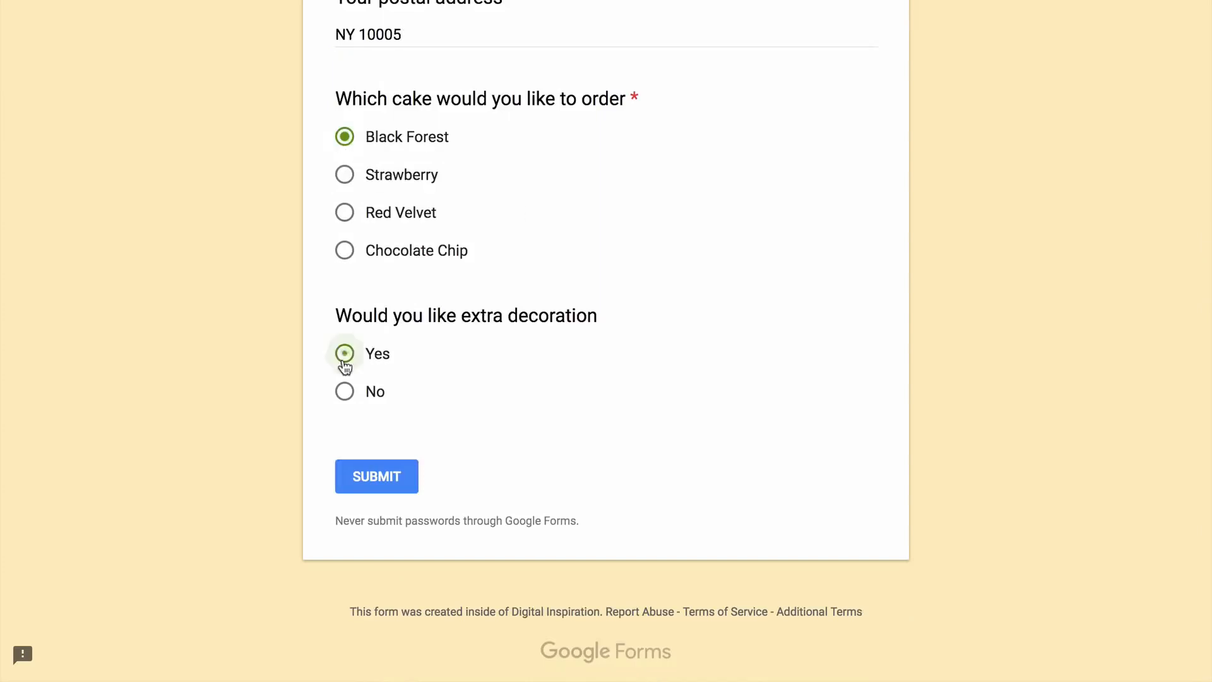
click(389, 479)
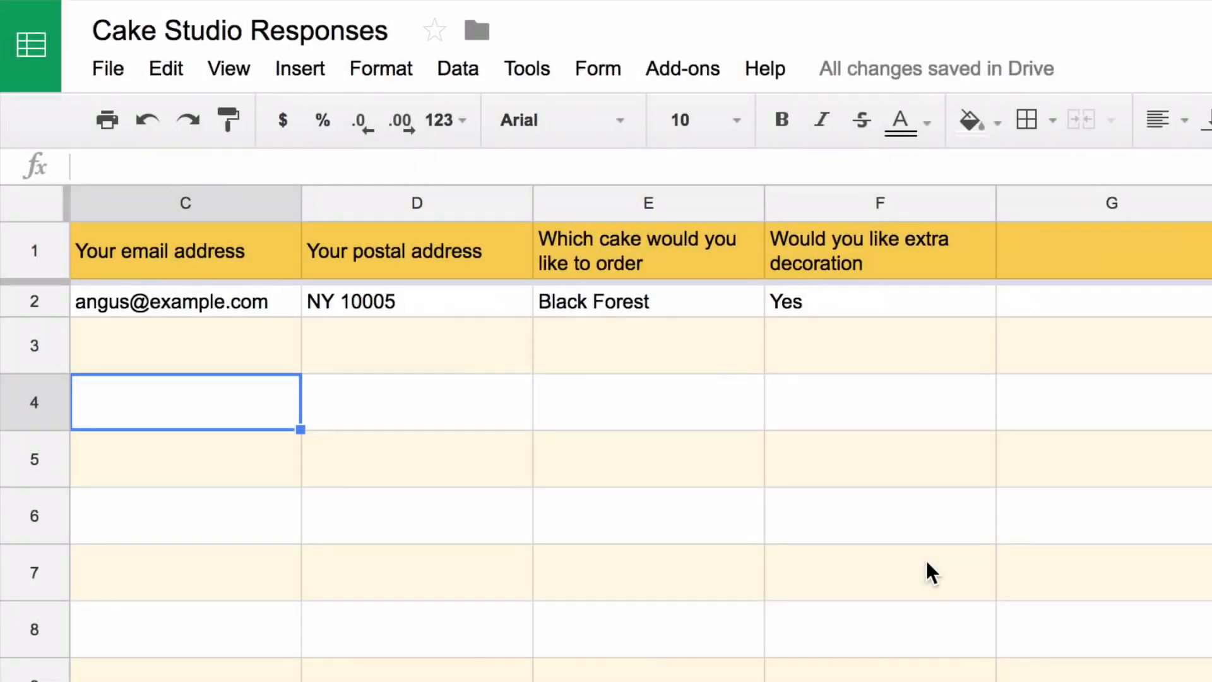
Insert a blank column left of column F and head it 'Cake Price'
click(904, 197)
right_click(904, 197)
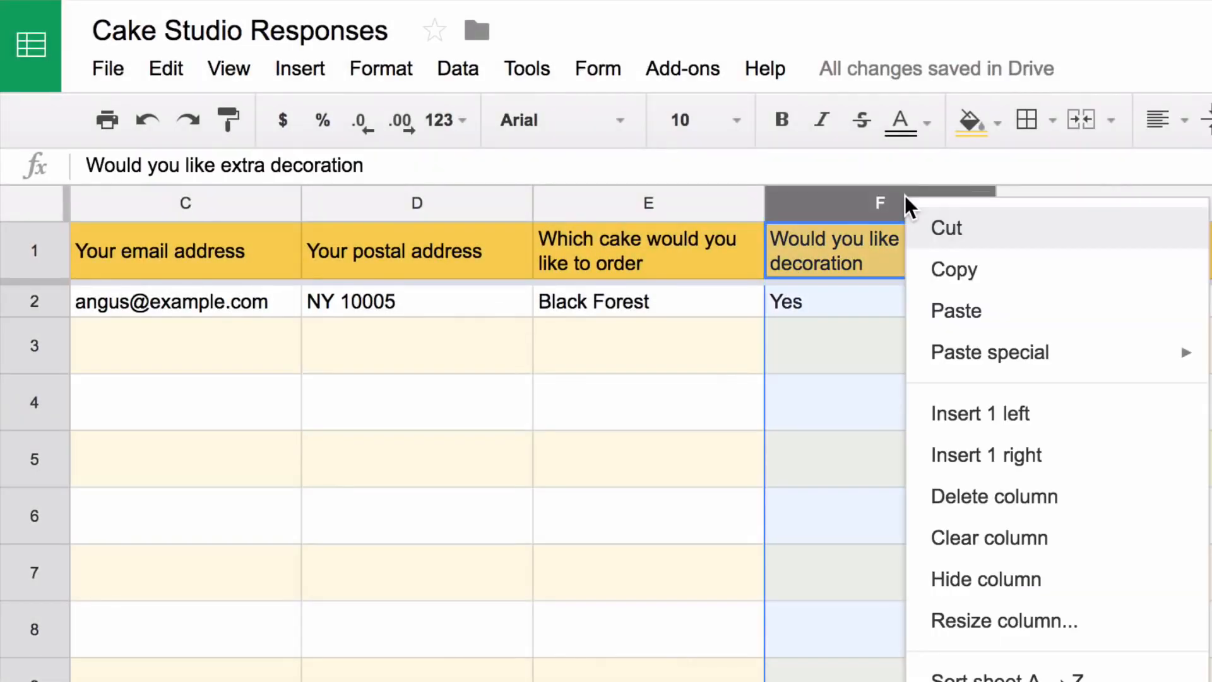
click(1063, 427)
text(Cake P)
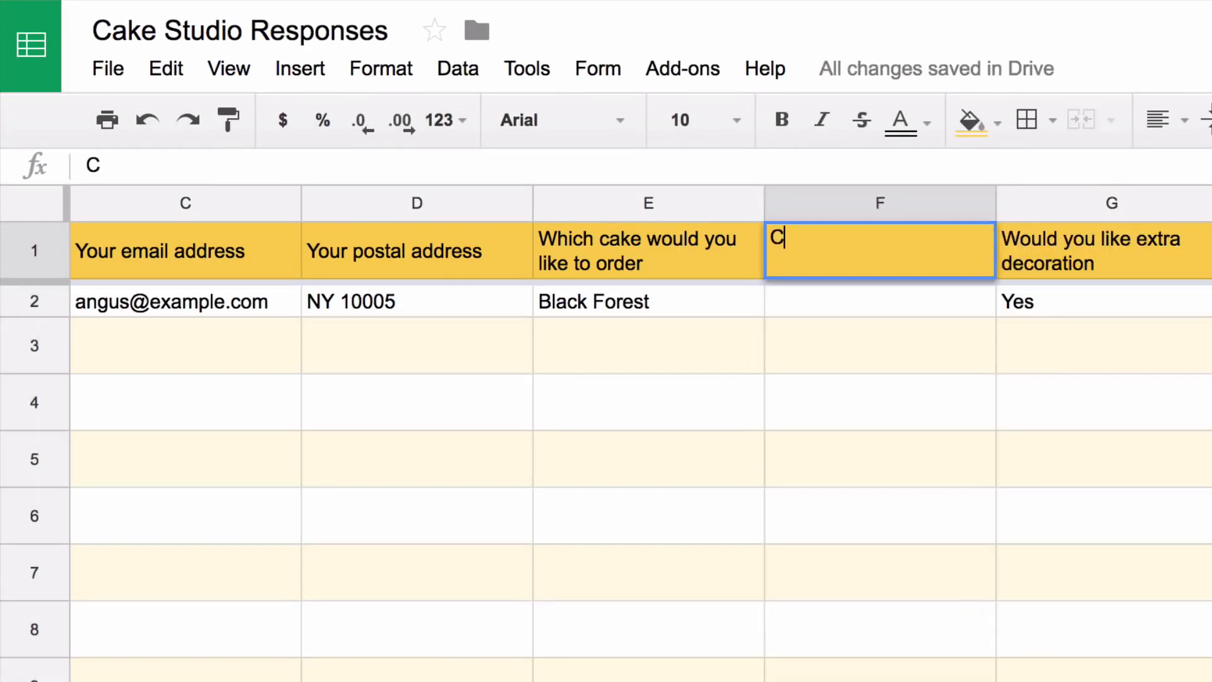
text(rice)
key(Return)
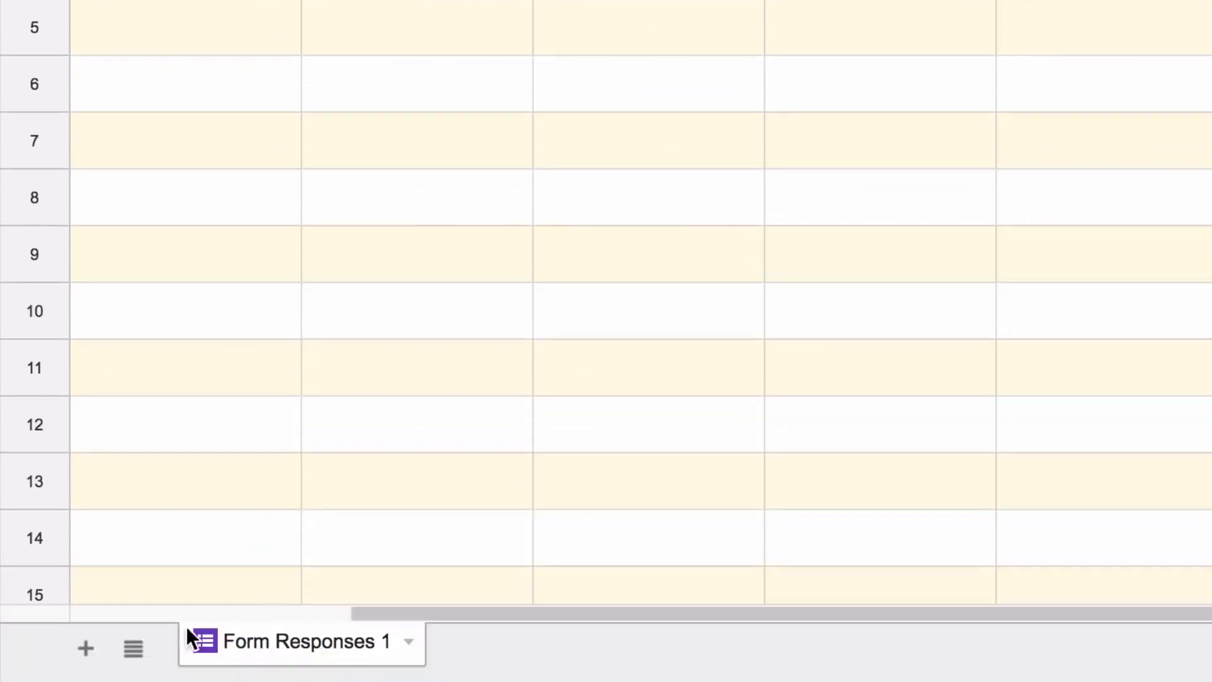
Add a new sheet named 'Price'
click(95, 645)
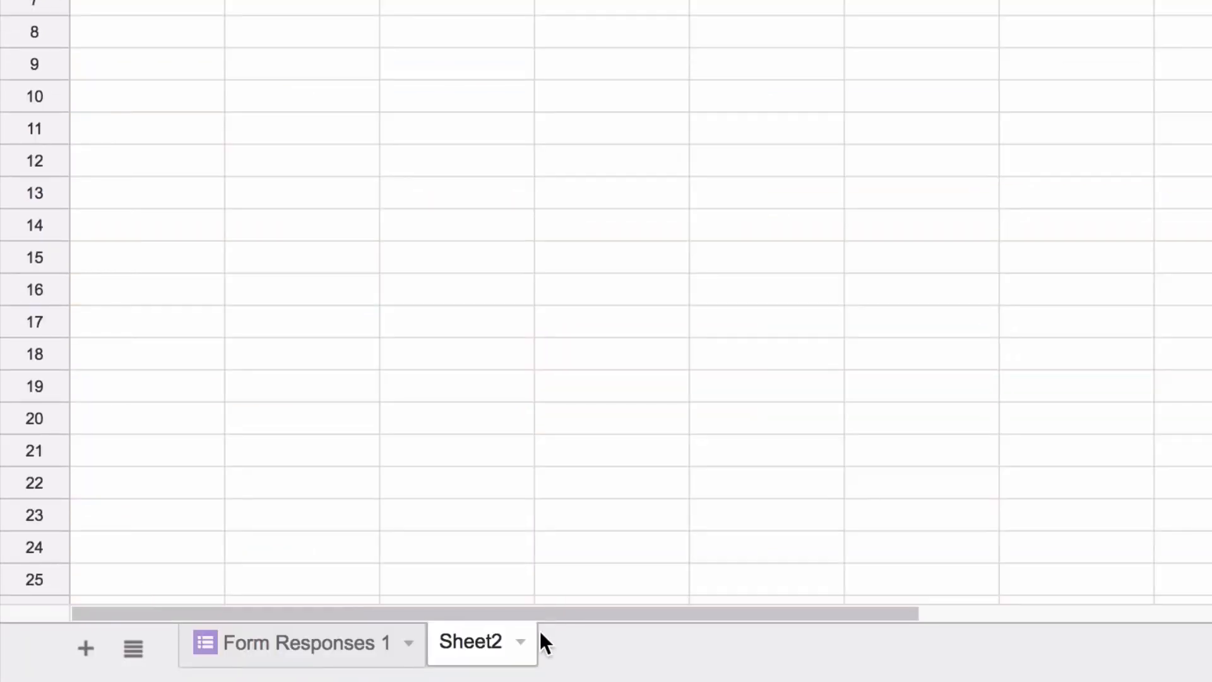
click(522, 642)
click(570, 328)
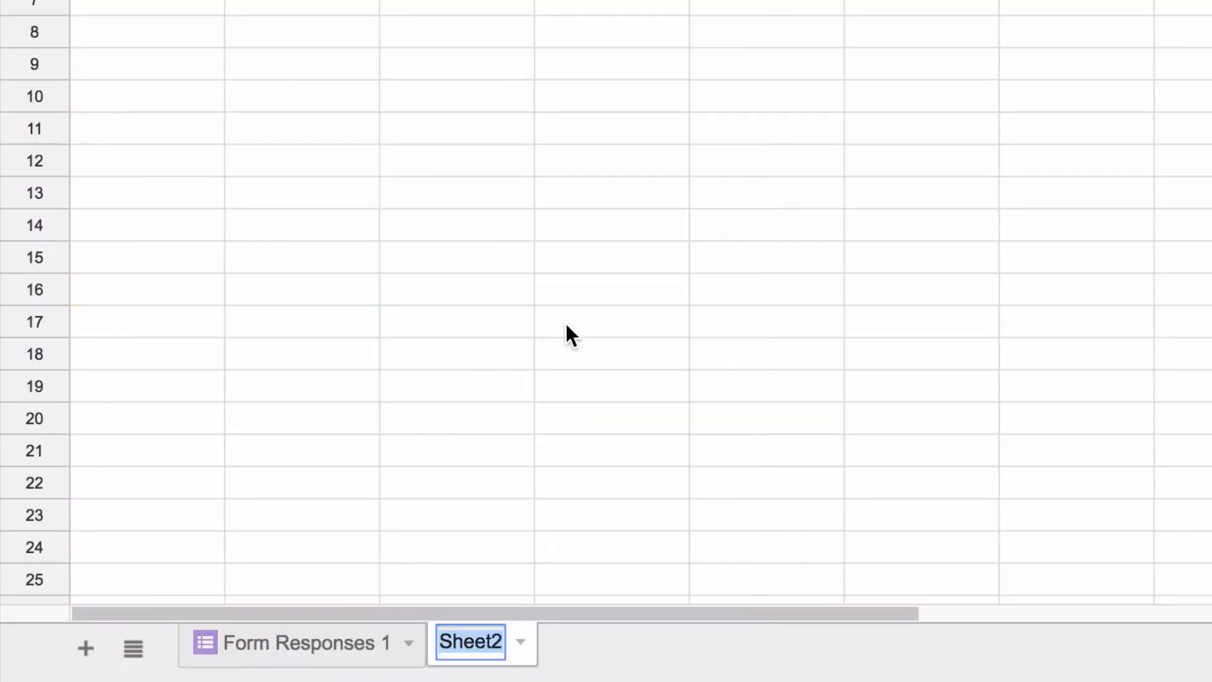
text(Price)
key(Return)
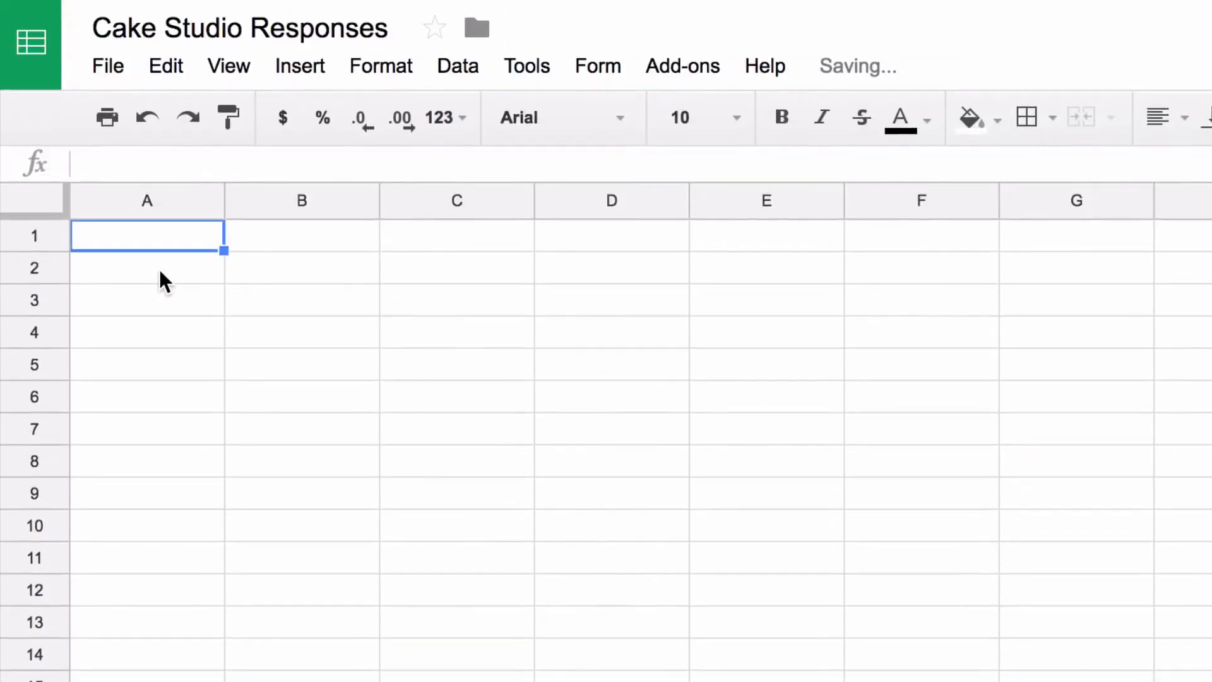
Enter headers Cake Name and Cake Price, then Black Forest, Strawberry, Red Velvet, Chocolate Chip in column A
text(Cake )
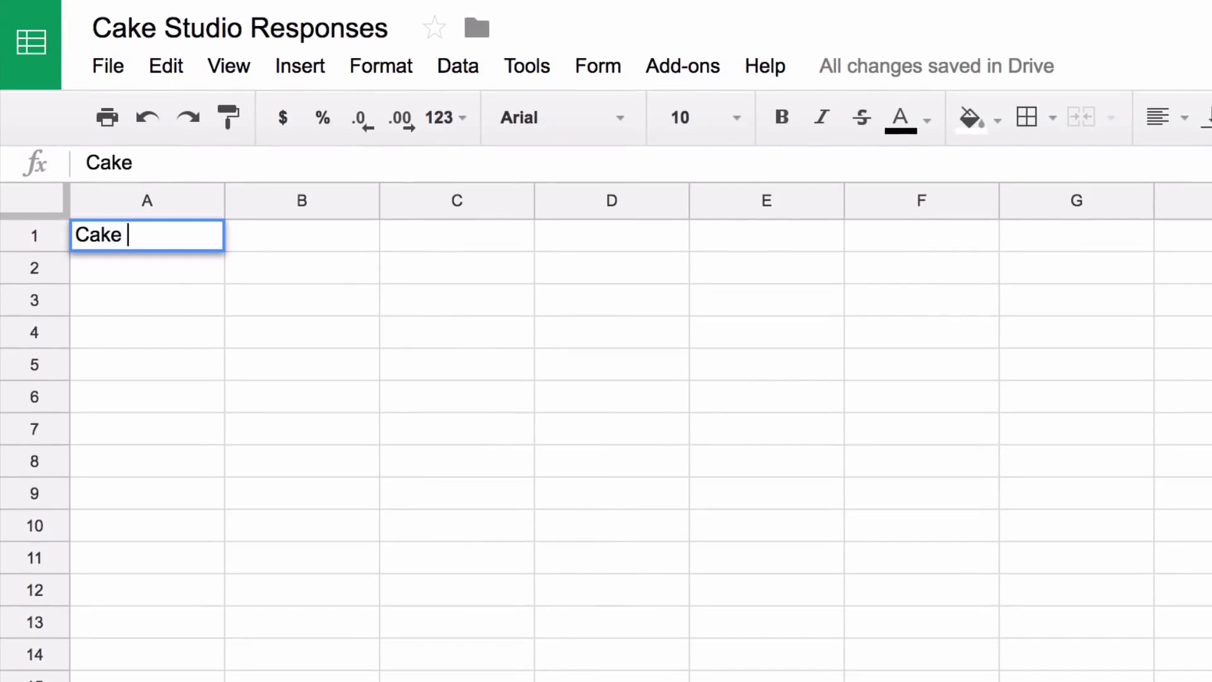
text(Name)
key(Tab)
text(Cake Price)
key(Return)
text(Bla)
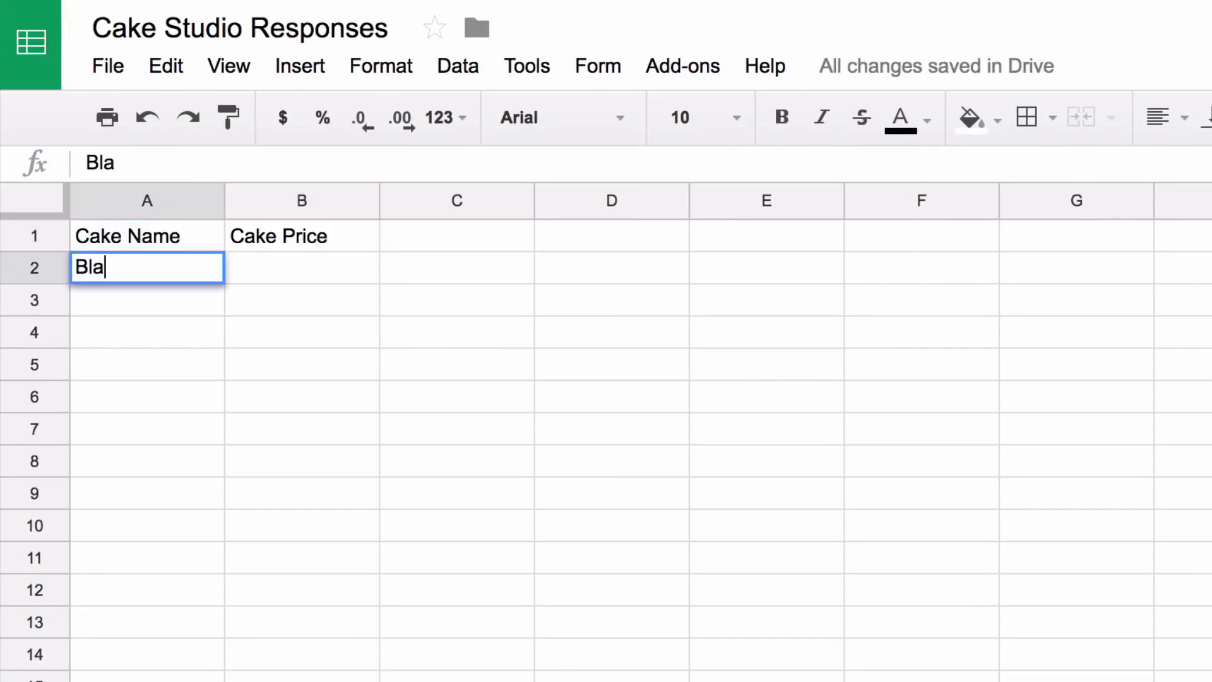
text(ck Forest)
key(Return)
text(Strawberry)
key(Return)
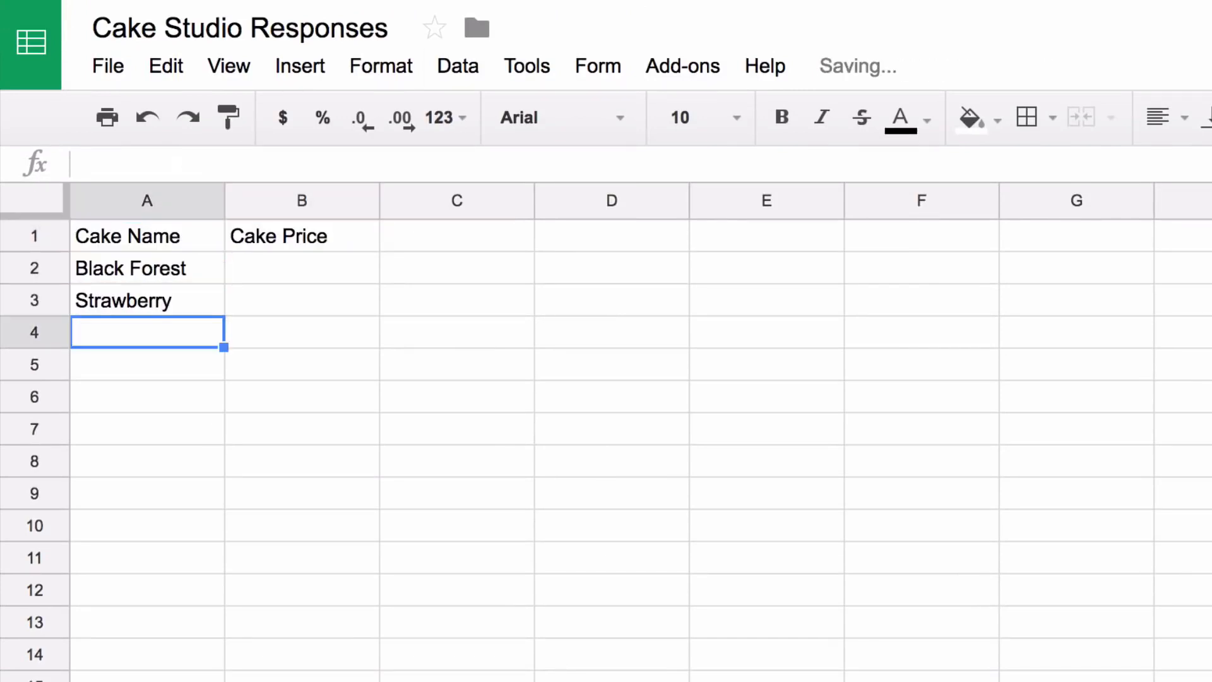
text(Red Velvet)
key(Return)
text(Chocol)
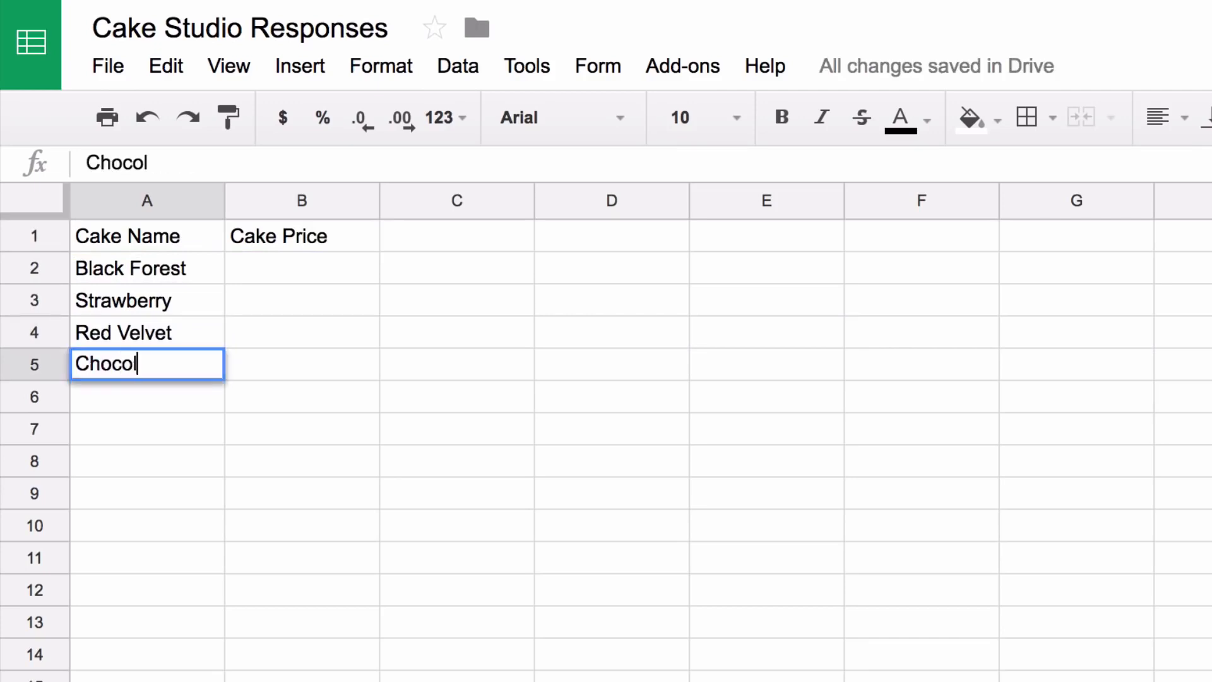
text(ate Chip)
key(Return)
Enter the prices 12.22, 2.21, 12.87 and 15.22 in B2:B5
key(Up)
text(12.22)
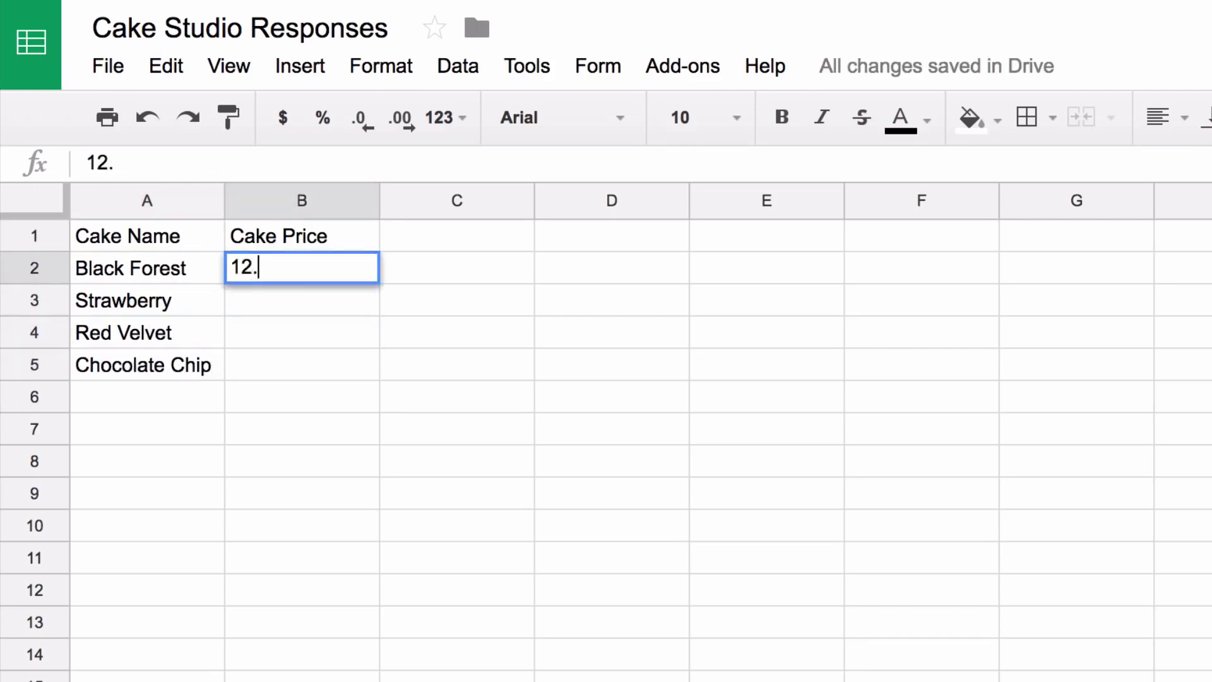
key(Return)
text(2.21)
key(Return)
text(12.87)
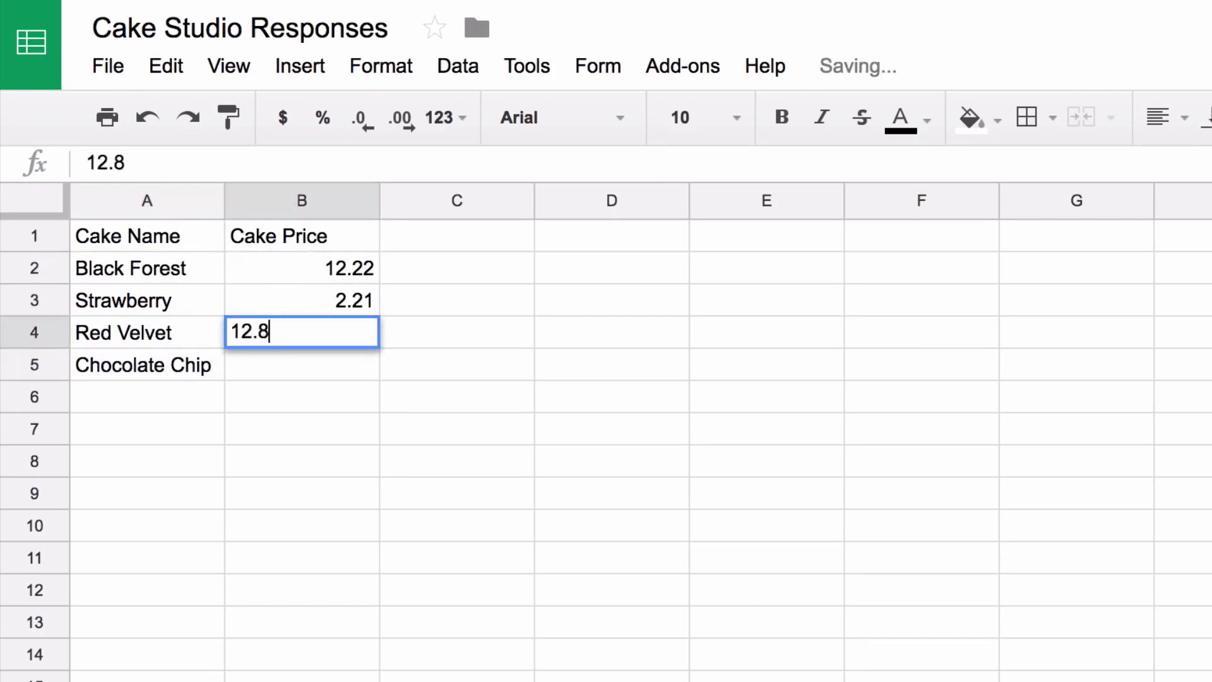
key(Return)
text(15.22)
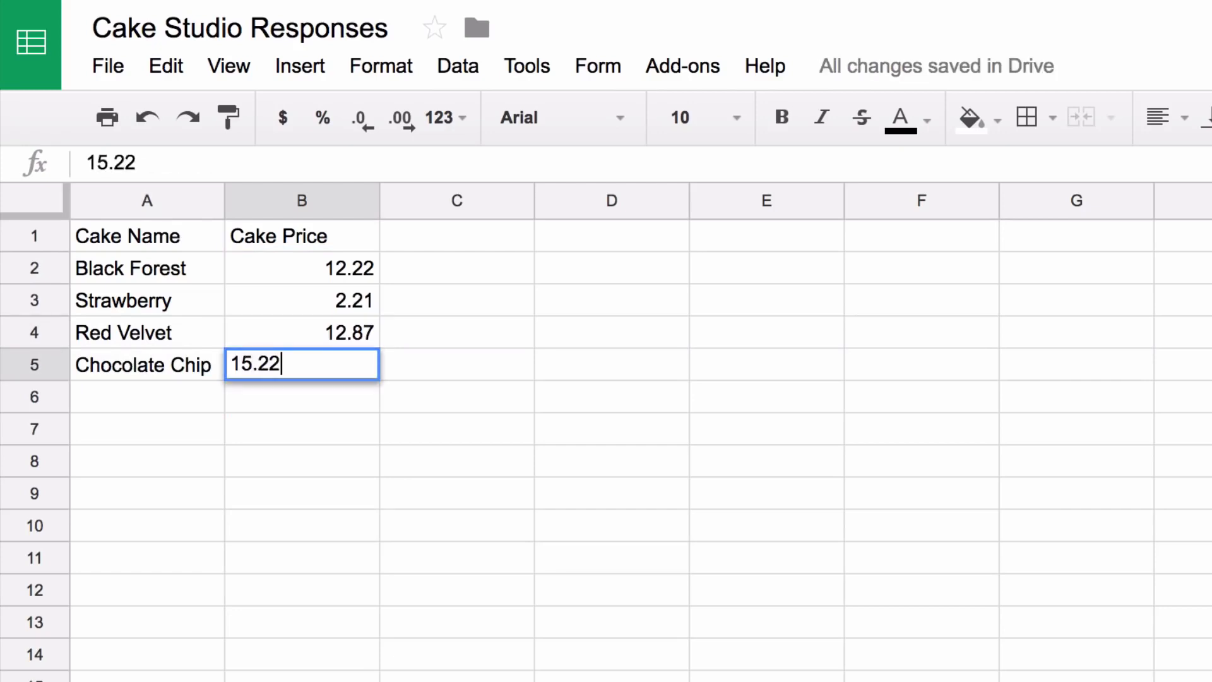
key(Up)
key(Down)
key(Down)
key(Down)
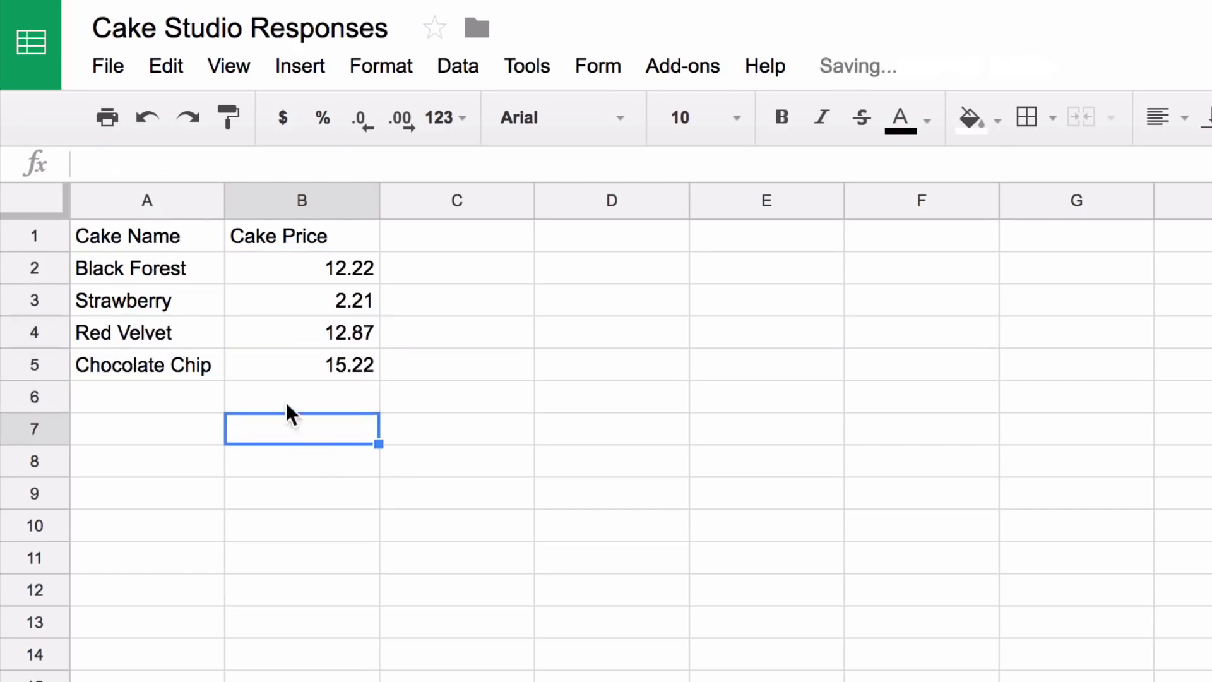
Format the Cake Price column as currency
click(302, 197)
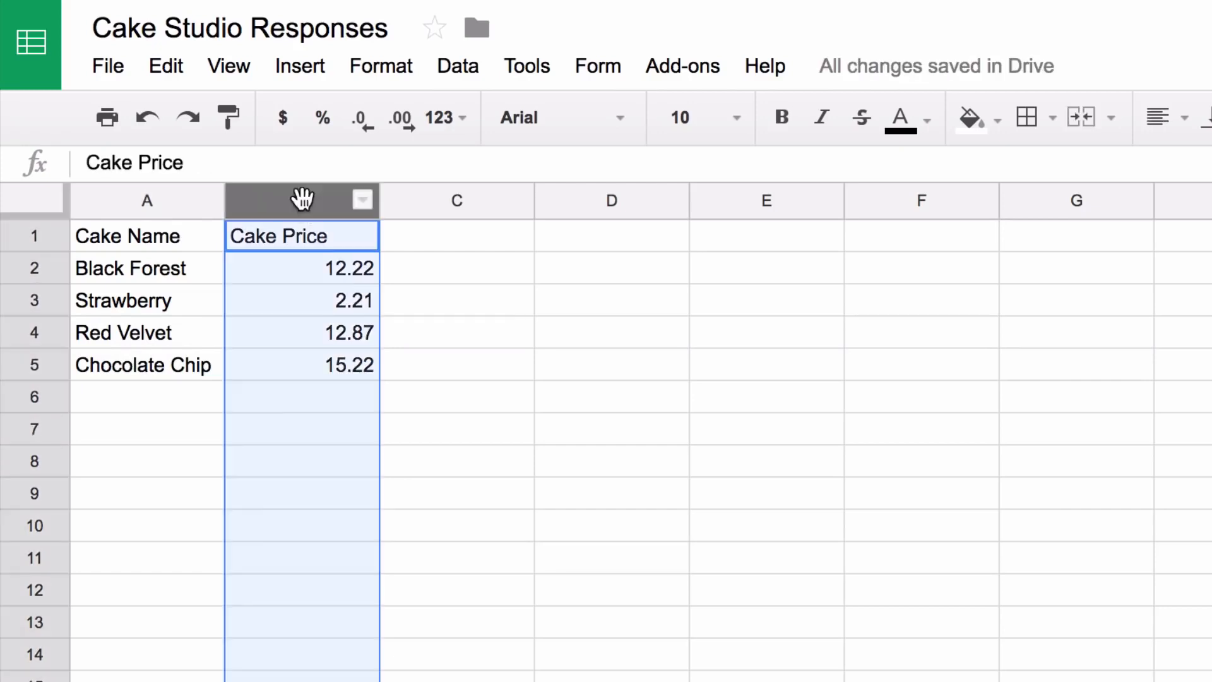
click(395, 63)
mouse_move(433, 118)
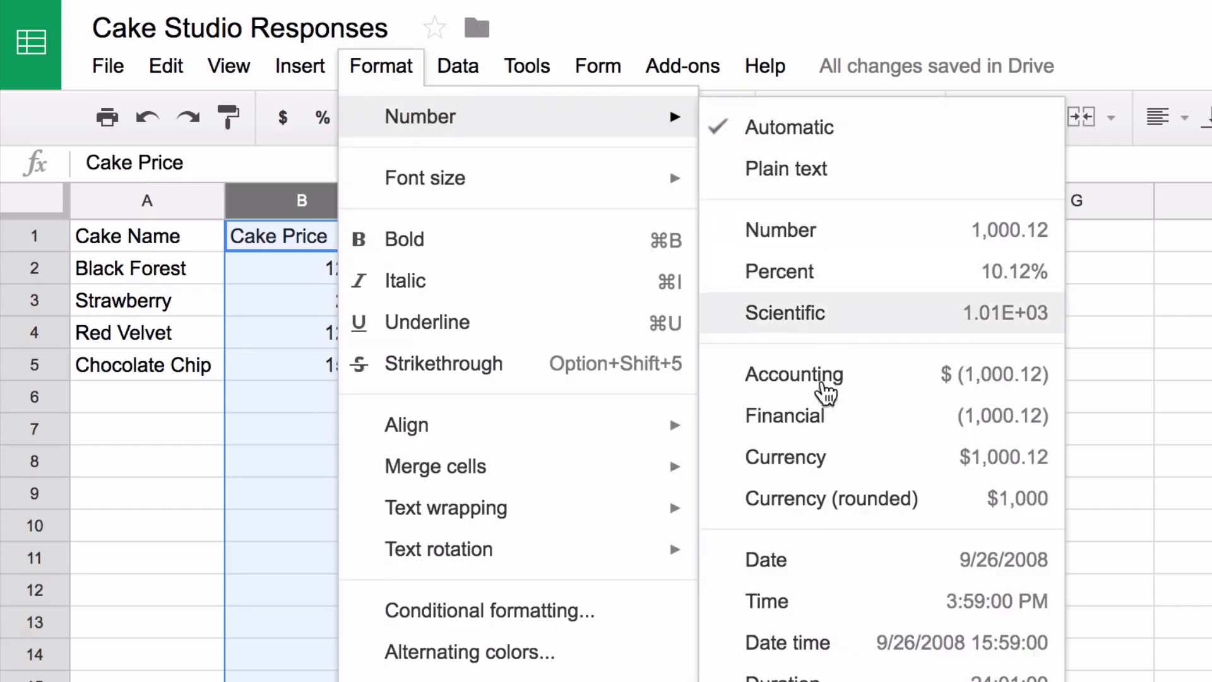
click(831, 466)
click(637, 375)
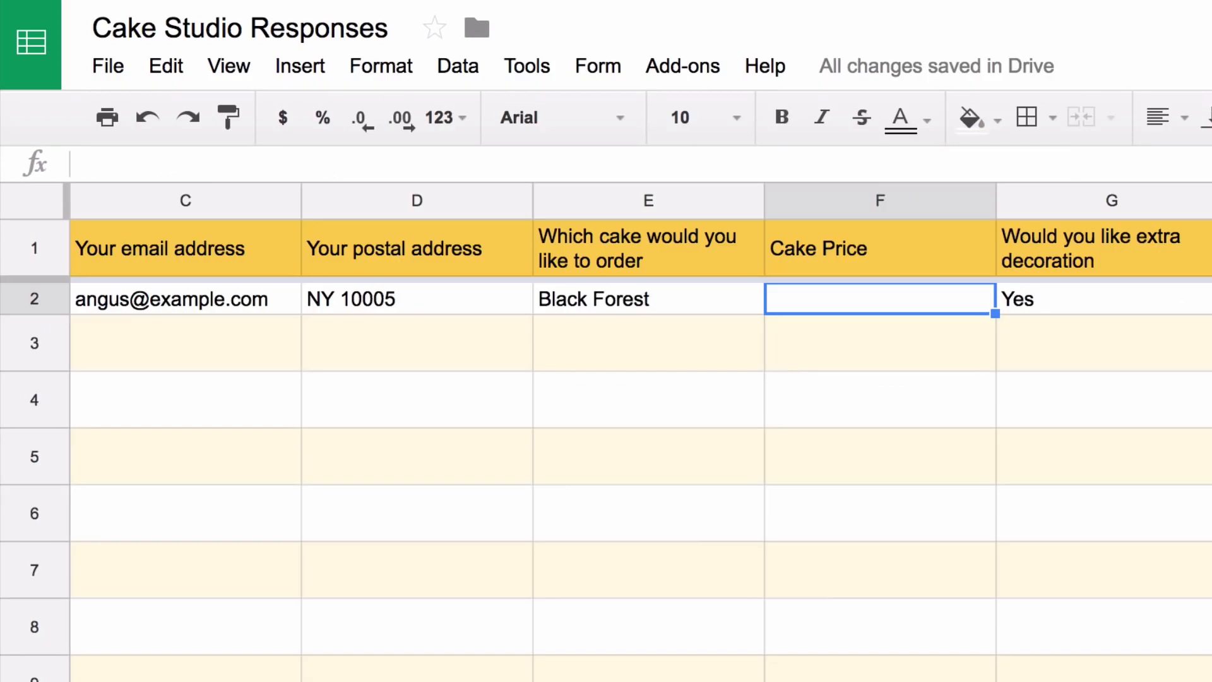
Enter =VLOOKUP(E2,Price!A2:B5,2,FALSE) in F2 of the responses sheet
text(=V)
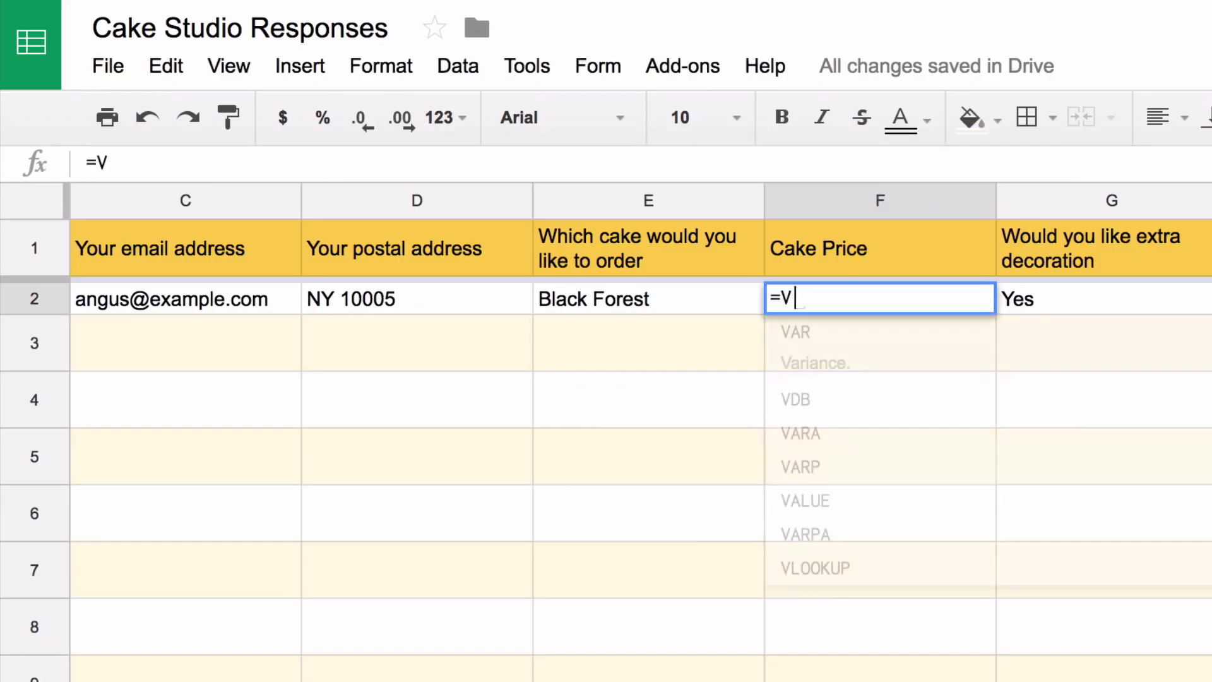
text(LOOKUP()
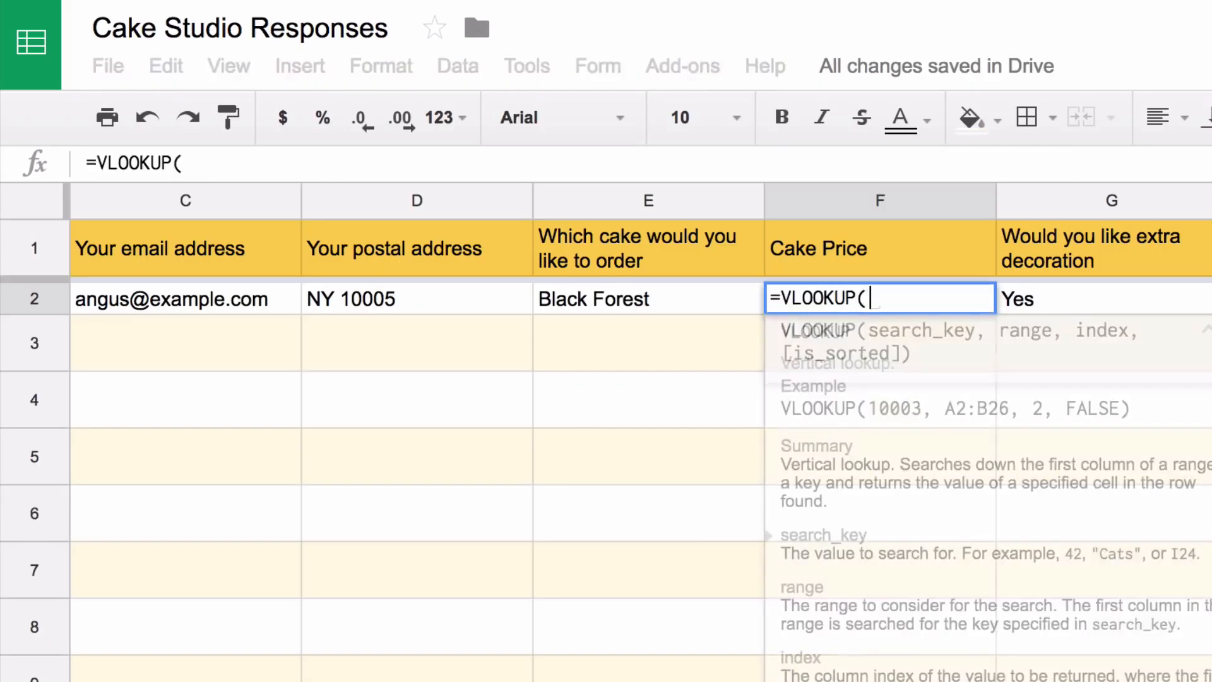
click(686, 302)
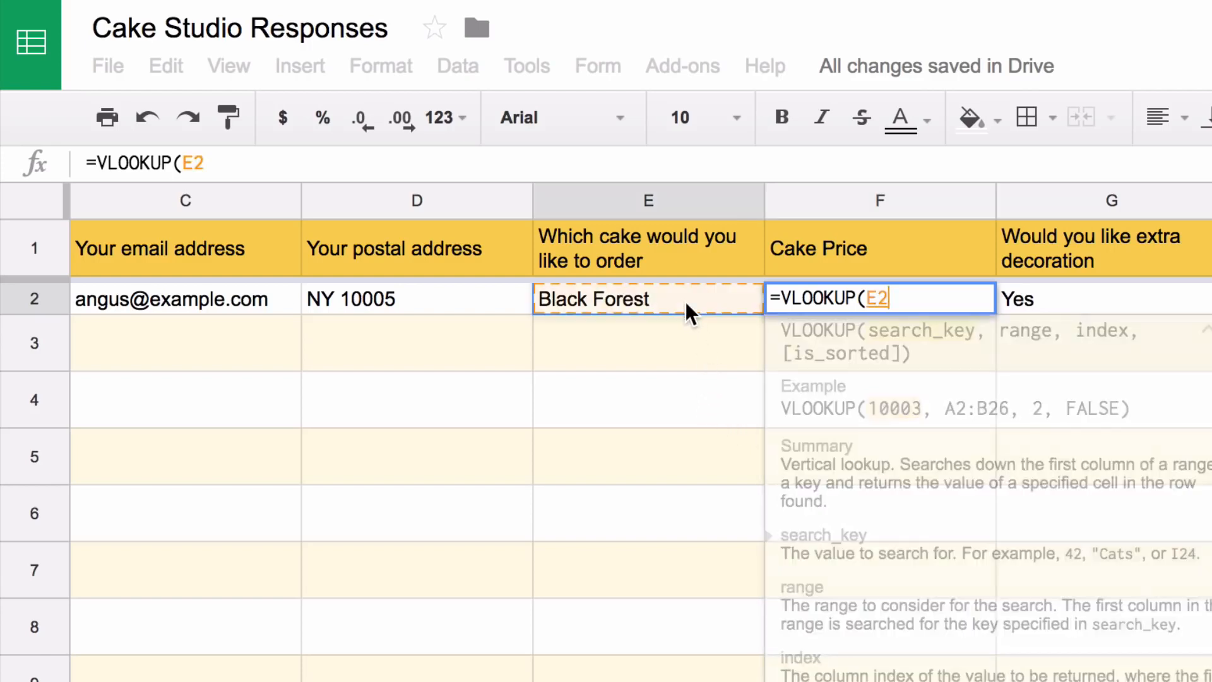
text(,)
click(432, 680)
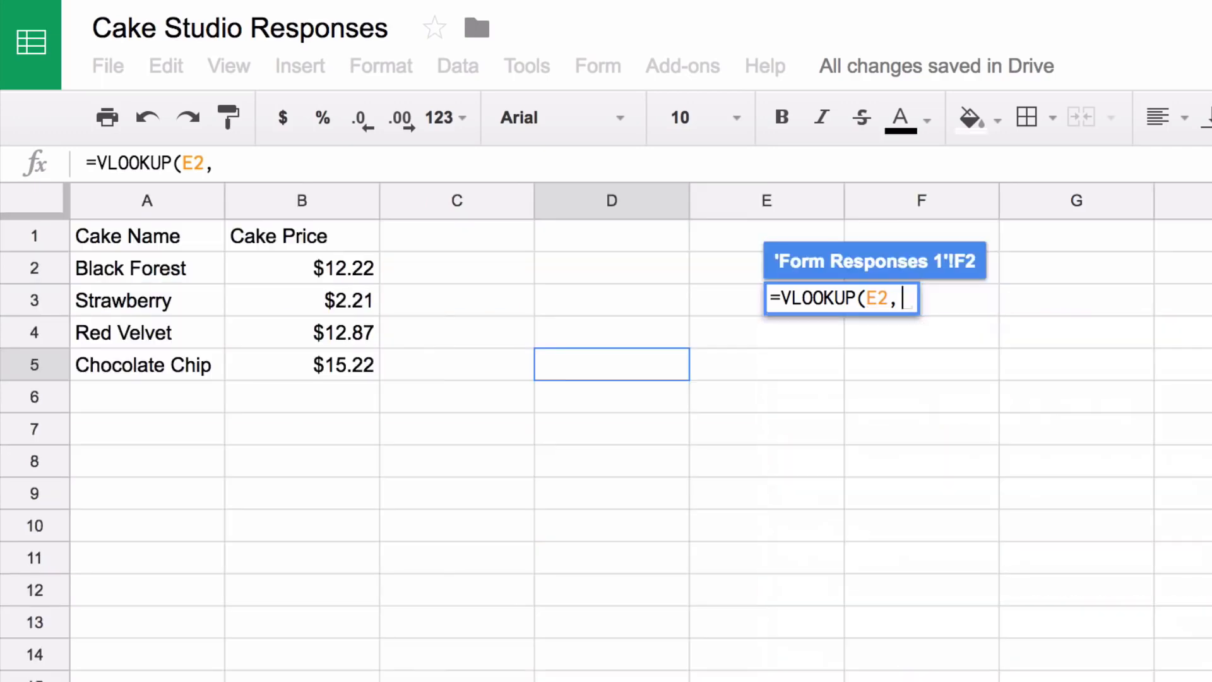
drag(166, 263, 306, 360)
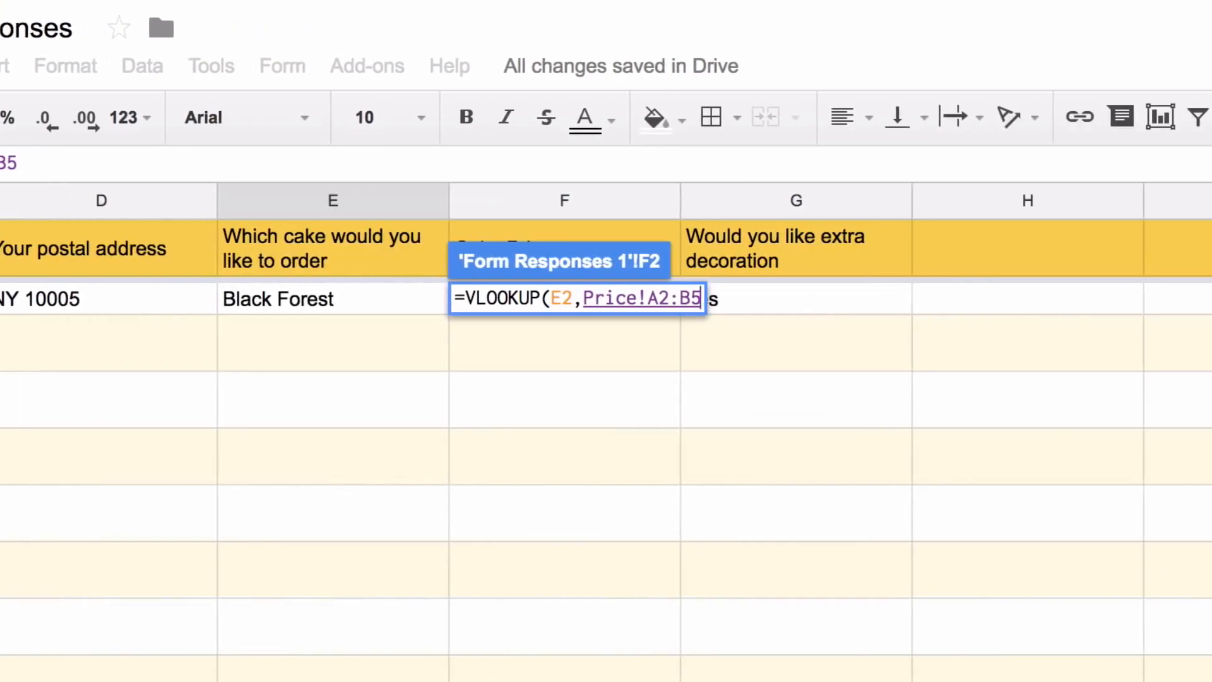
text(,)
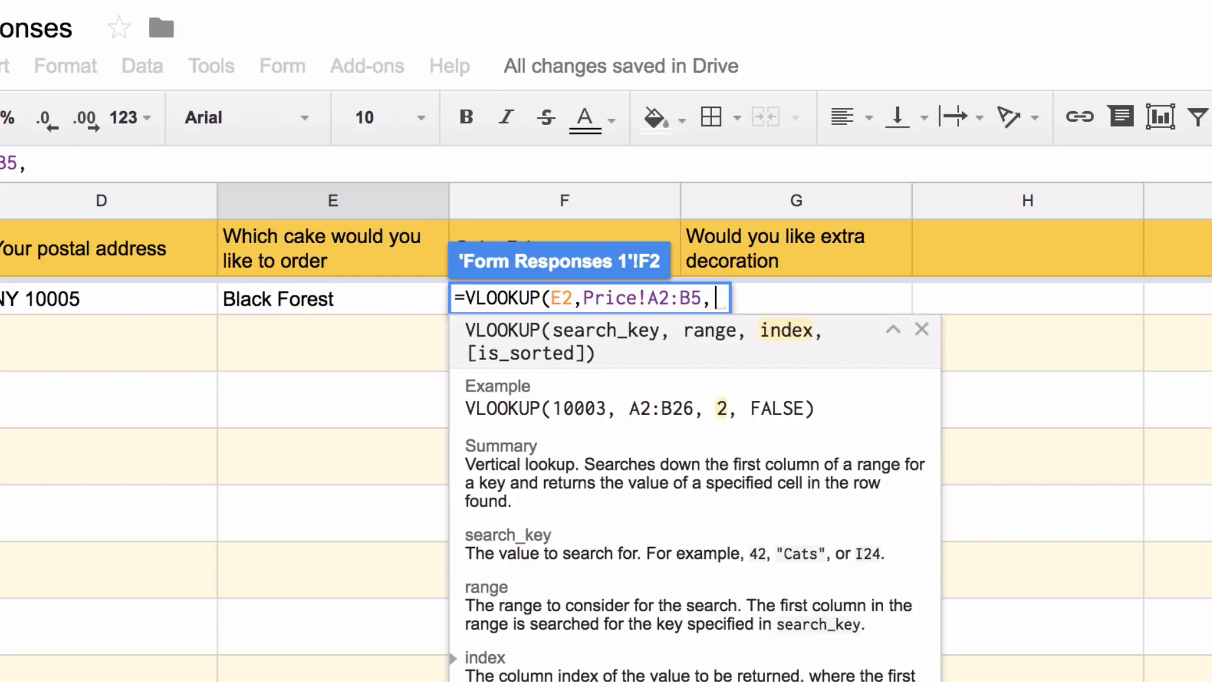
text(2,)
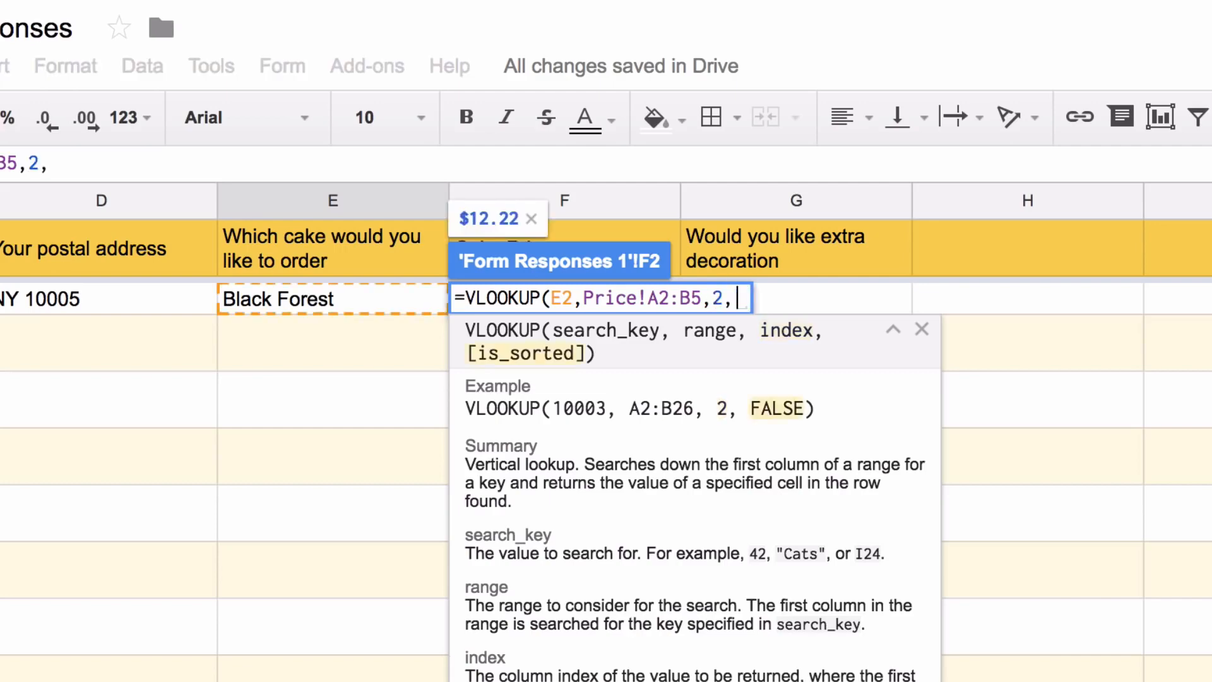
text(FALSE))
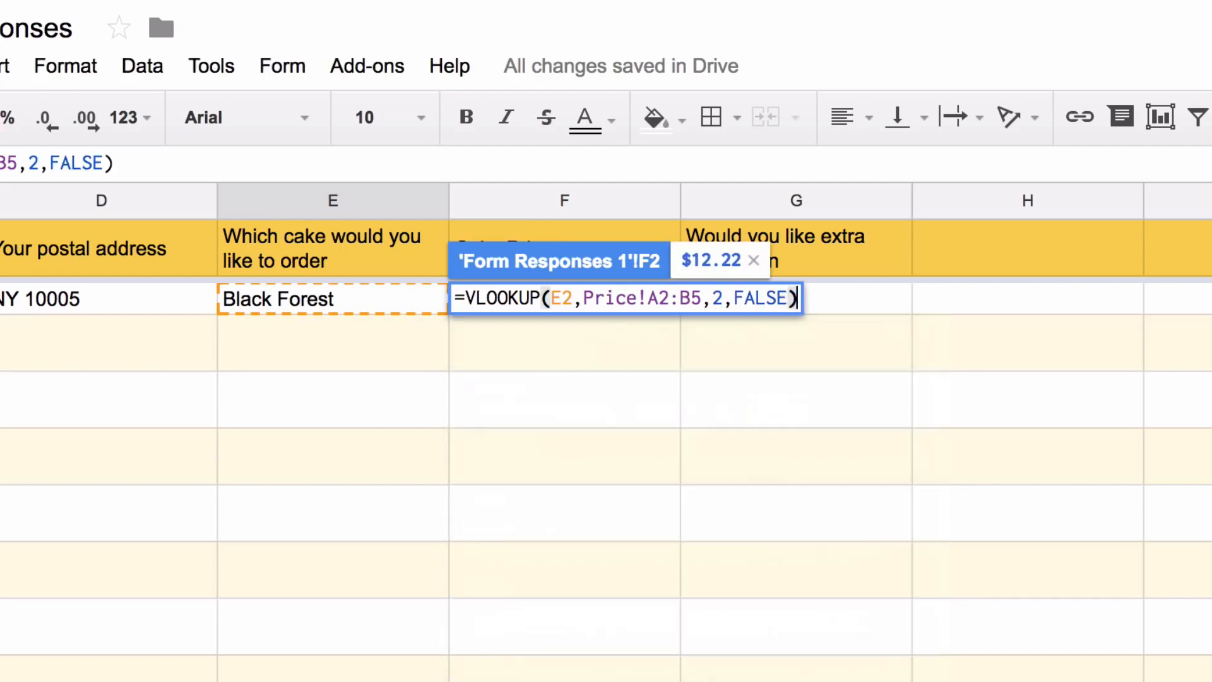
key(Return)
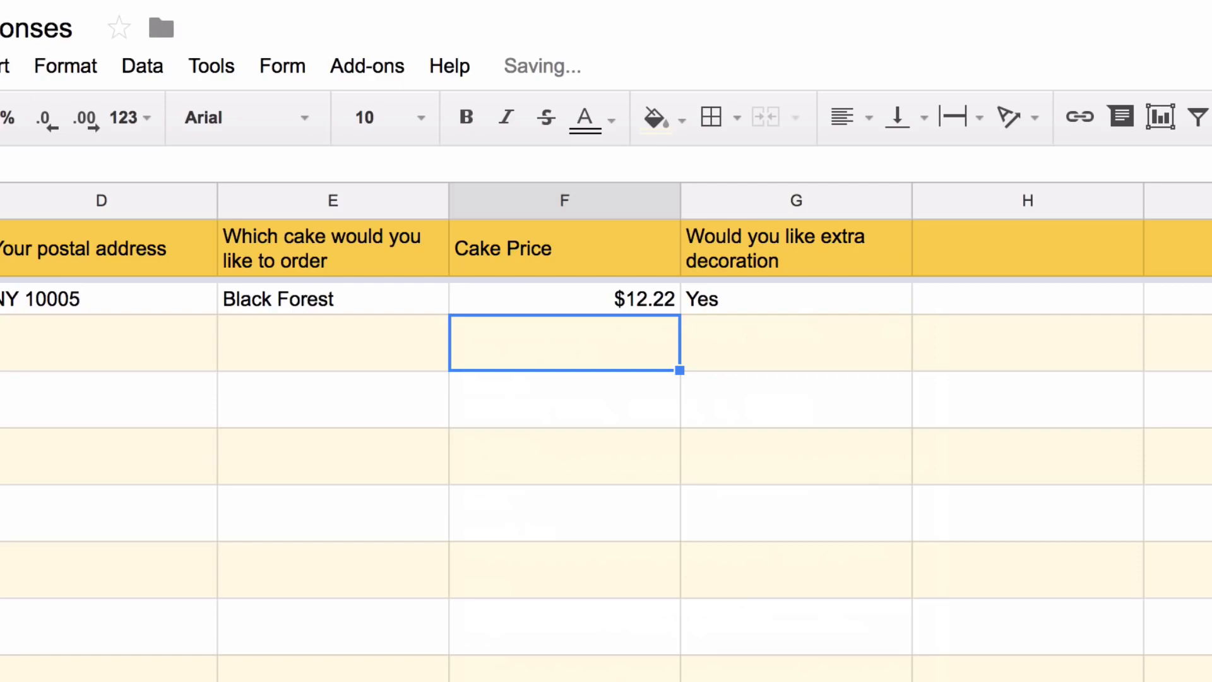
Change the ordered cake in E2 to Strawberry and check F2 shows $2.21
click(387, 308)
text(Straw)
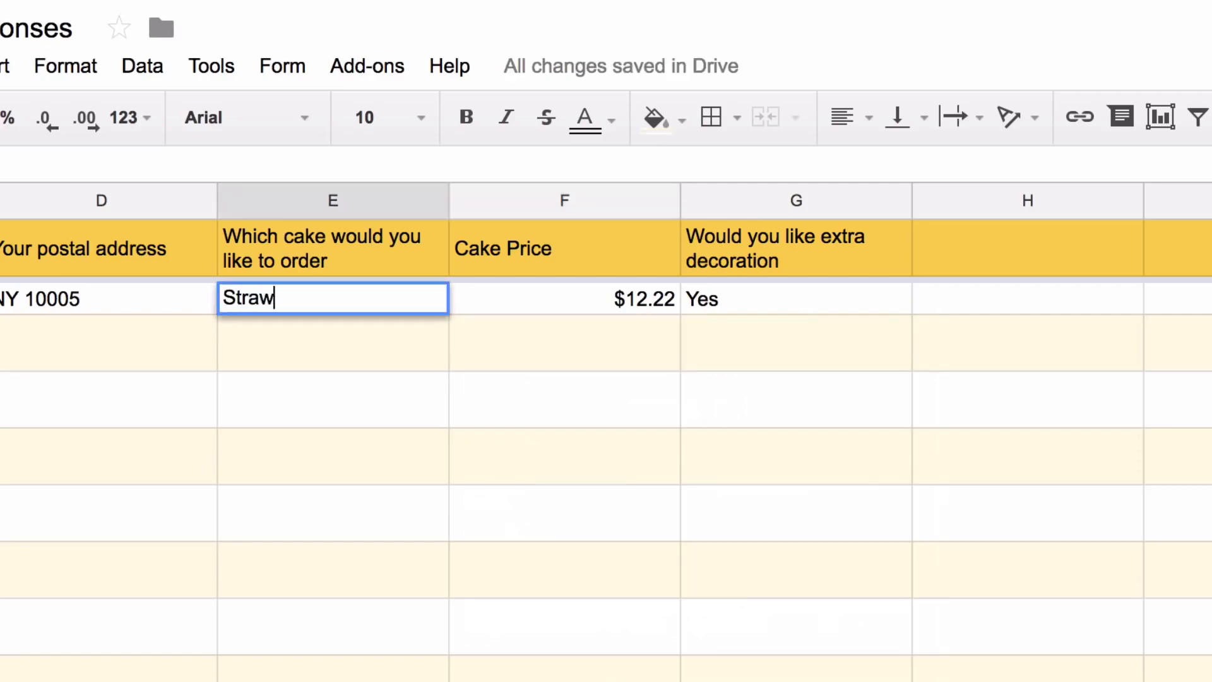
text(be)
key(BackSpace)
text(berry)
click(576, 310)
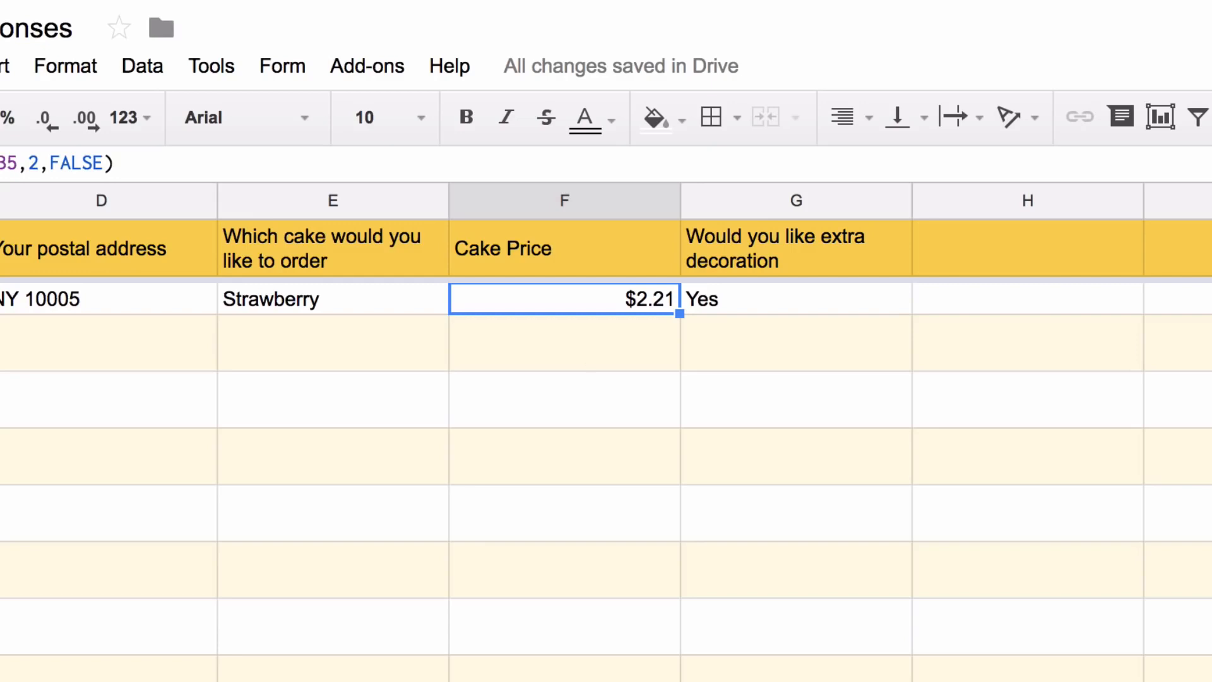
Extend the lookup key to E2:E and wrap the VLOOKUP in an ArrayFormula
key(Return)
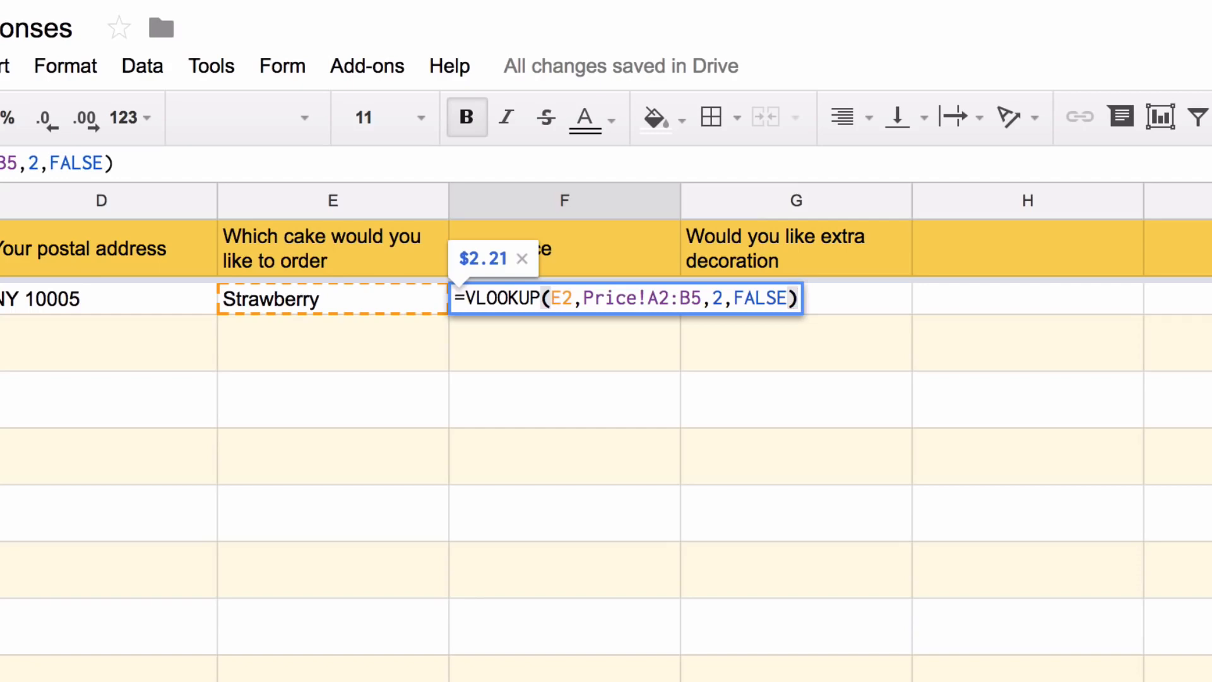
click(562, 298)
key(Right)
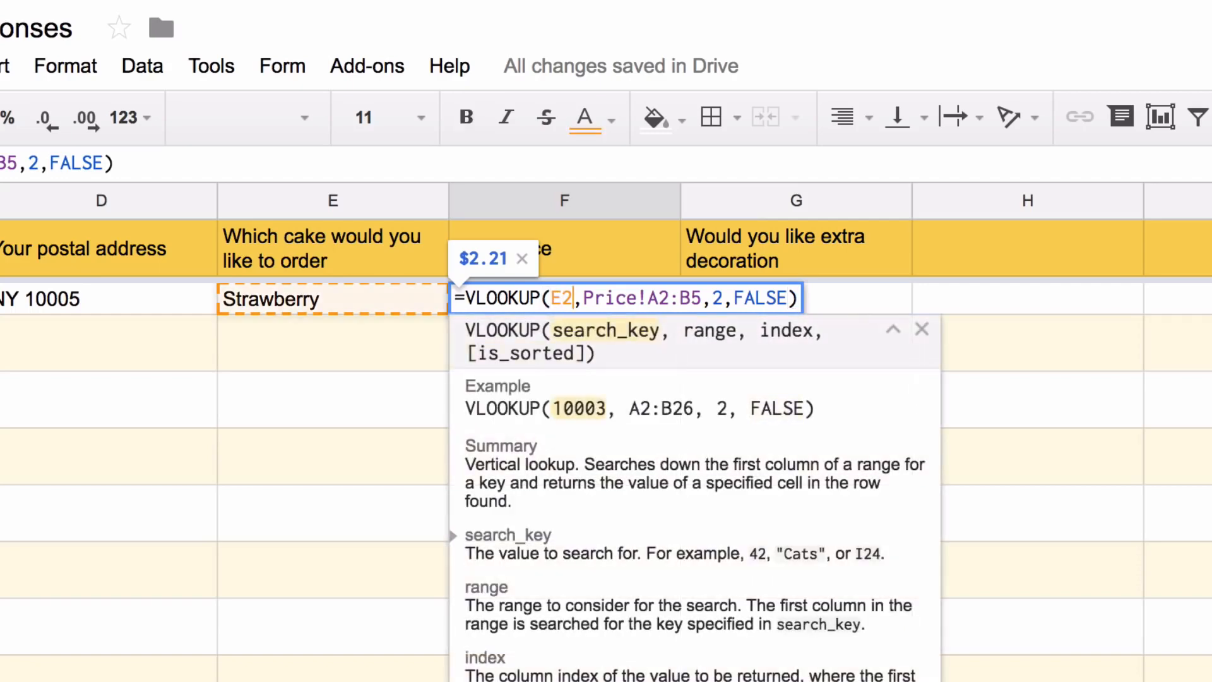
text(:E)
key(ctrl+shift+Return)
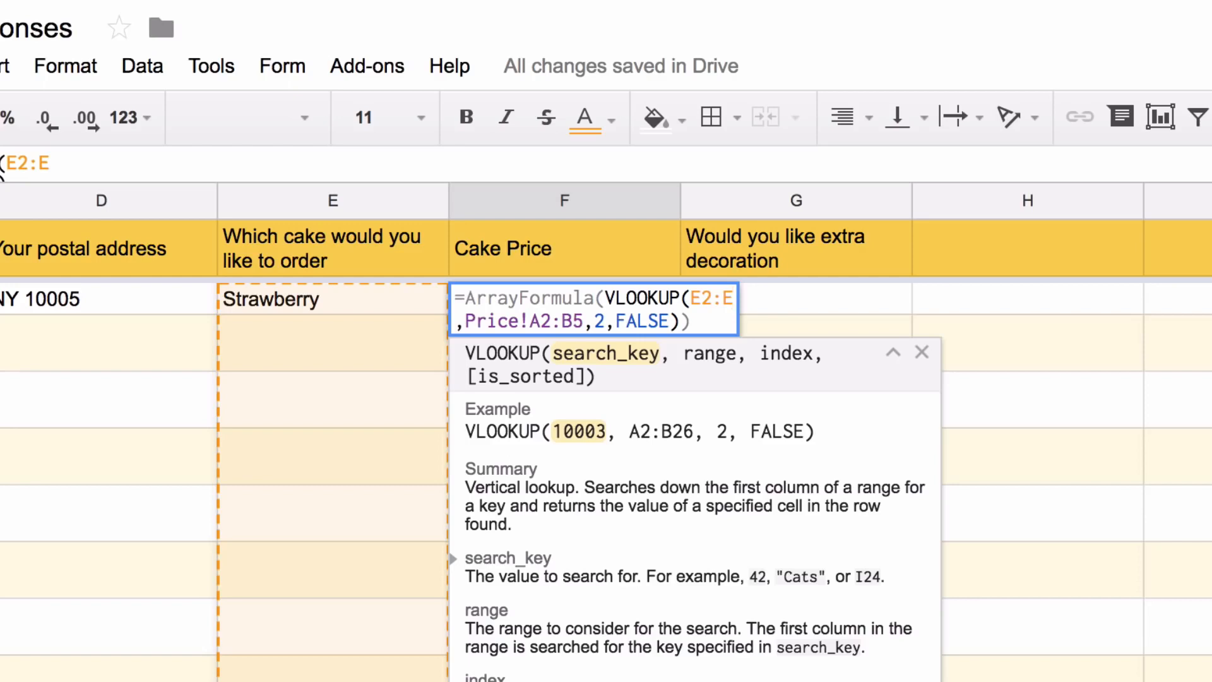
key(Return)
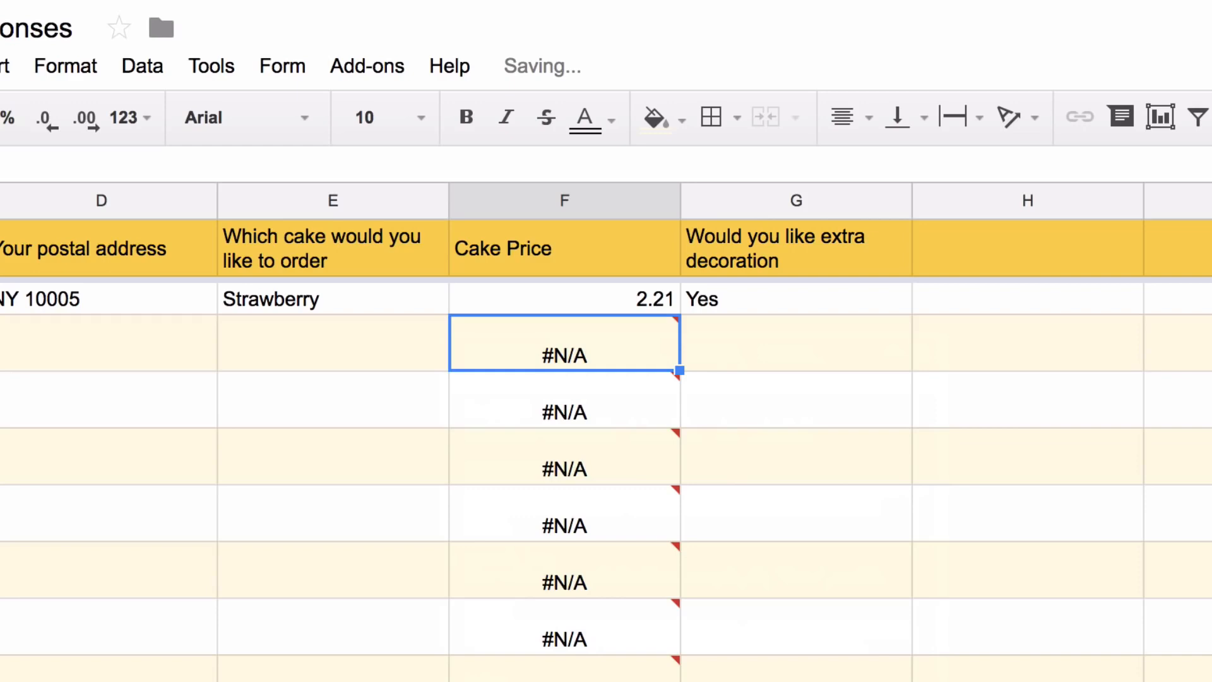
Add IF(NOT(ISBLANK(E2:E)), …) inside the ArrayFormula so empty rows stay blank
key(Up)
key(Return)
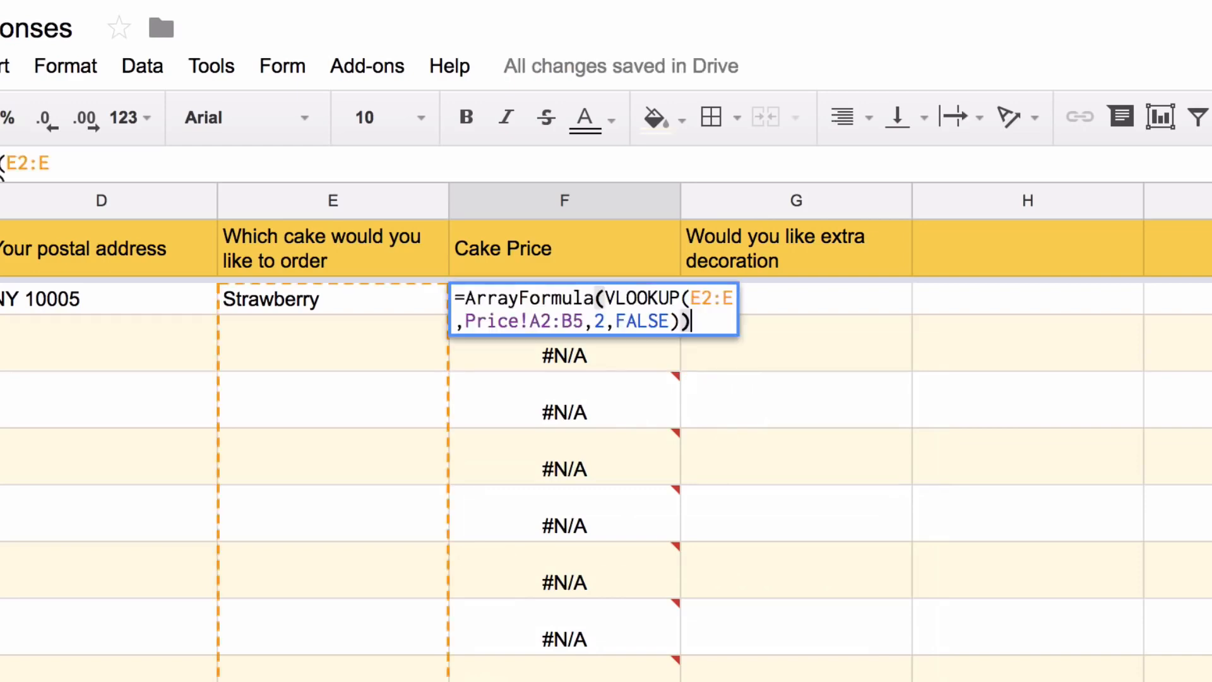
click(606, 299)
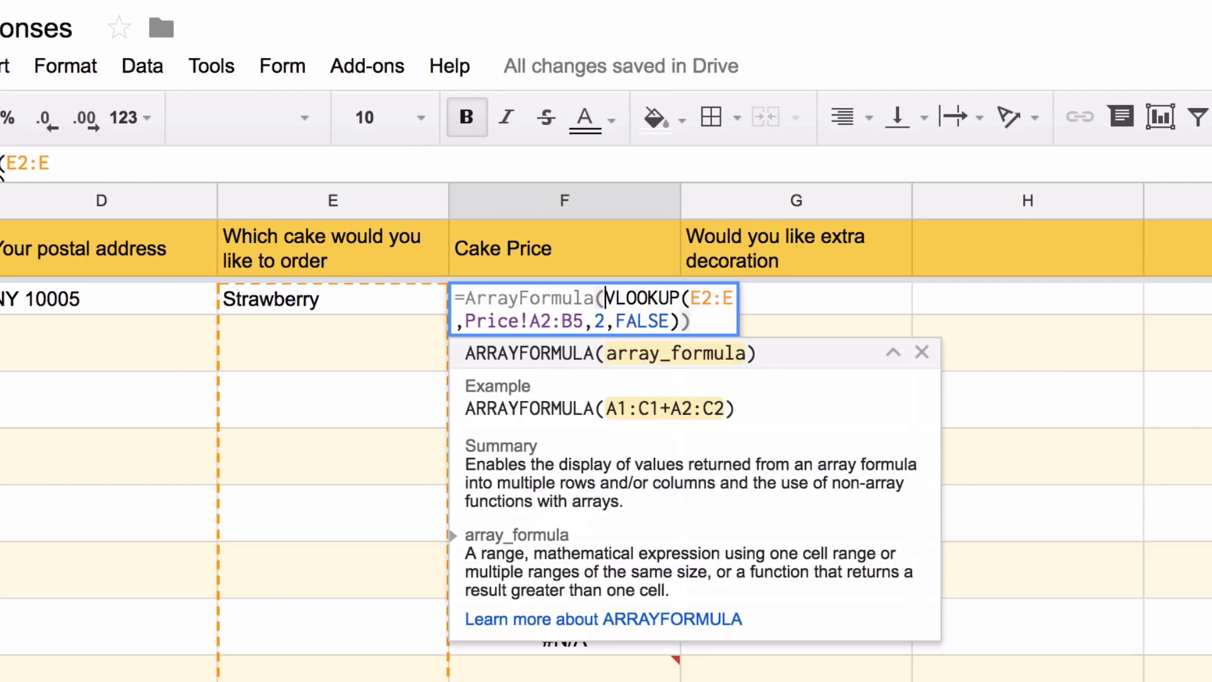
text(IF(NOT(IS)
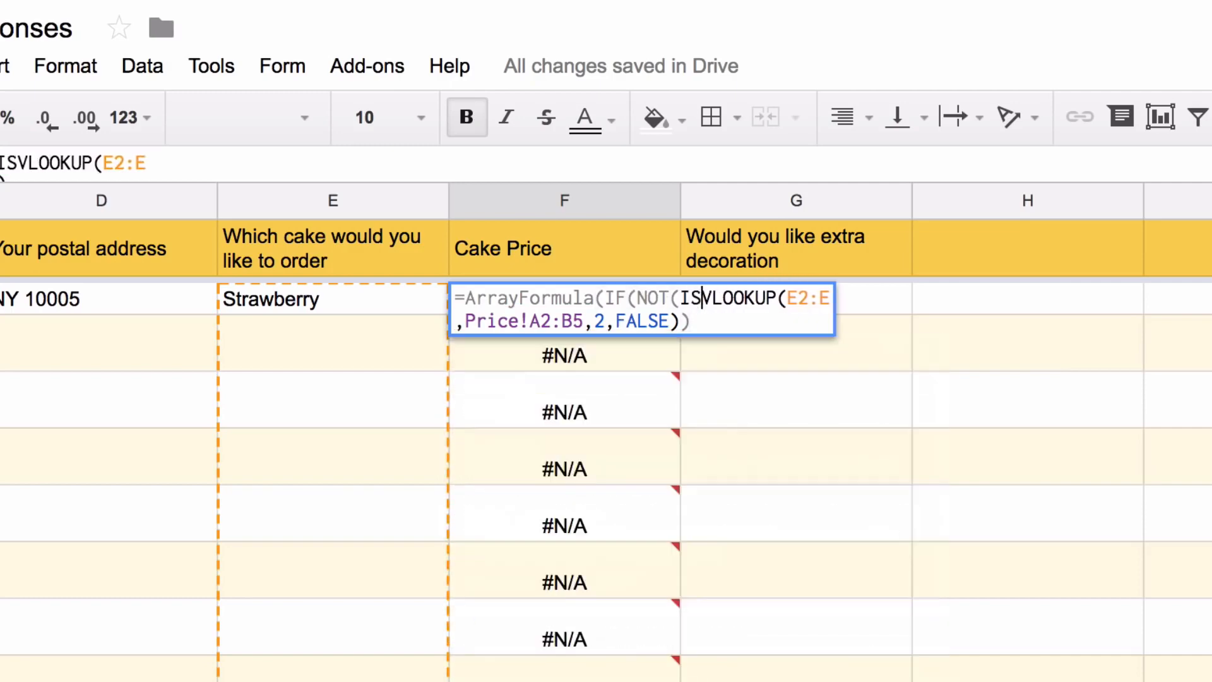
text(BLANK()
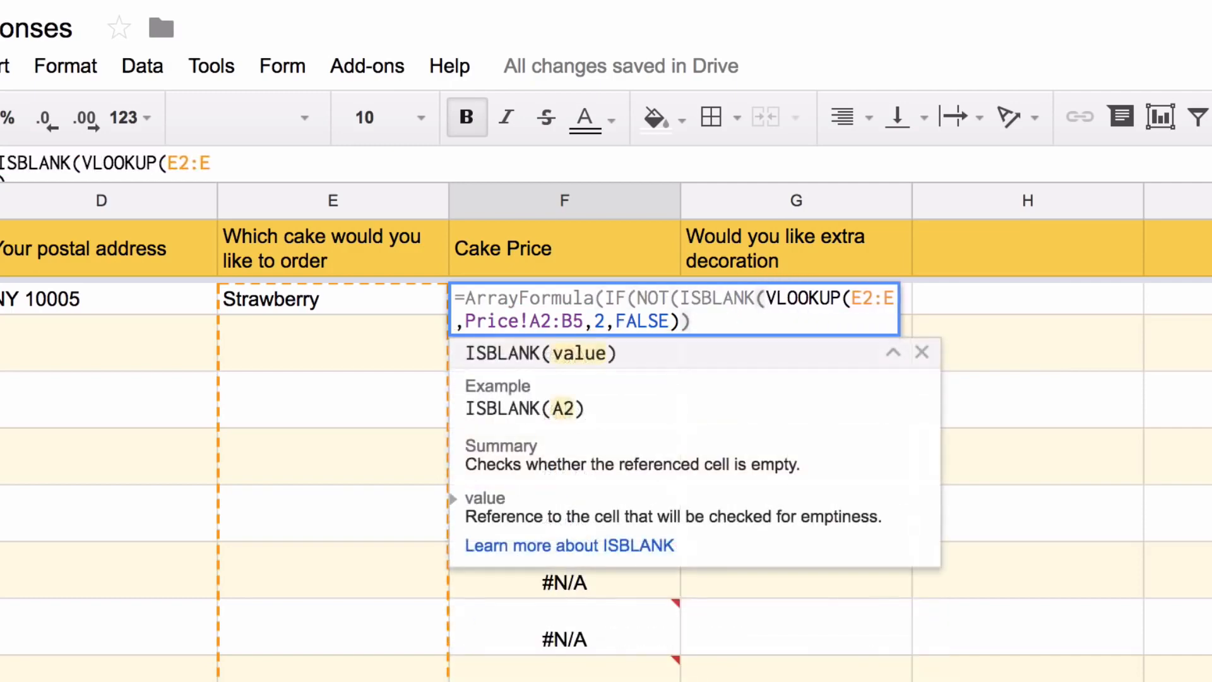
text(E)
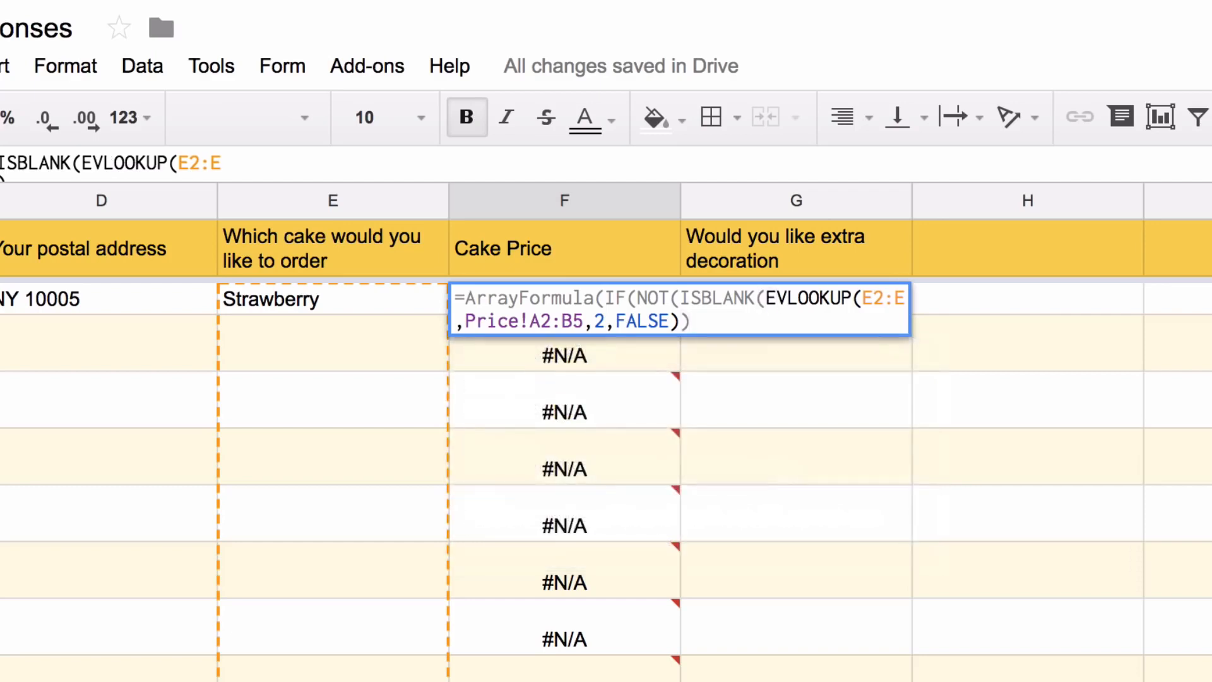
text(2:E)
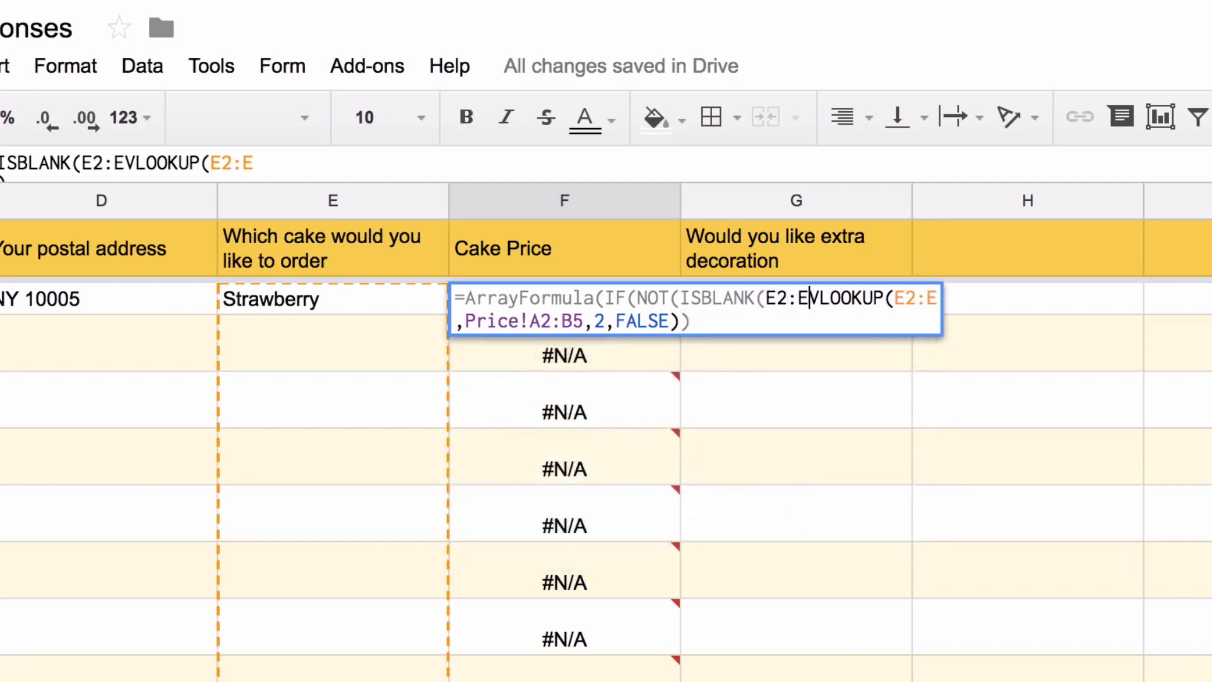
text()), )
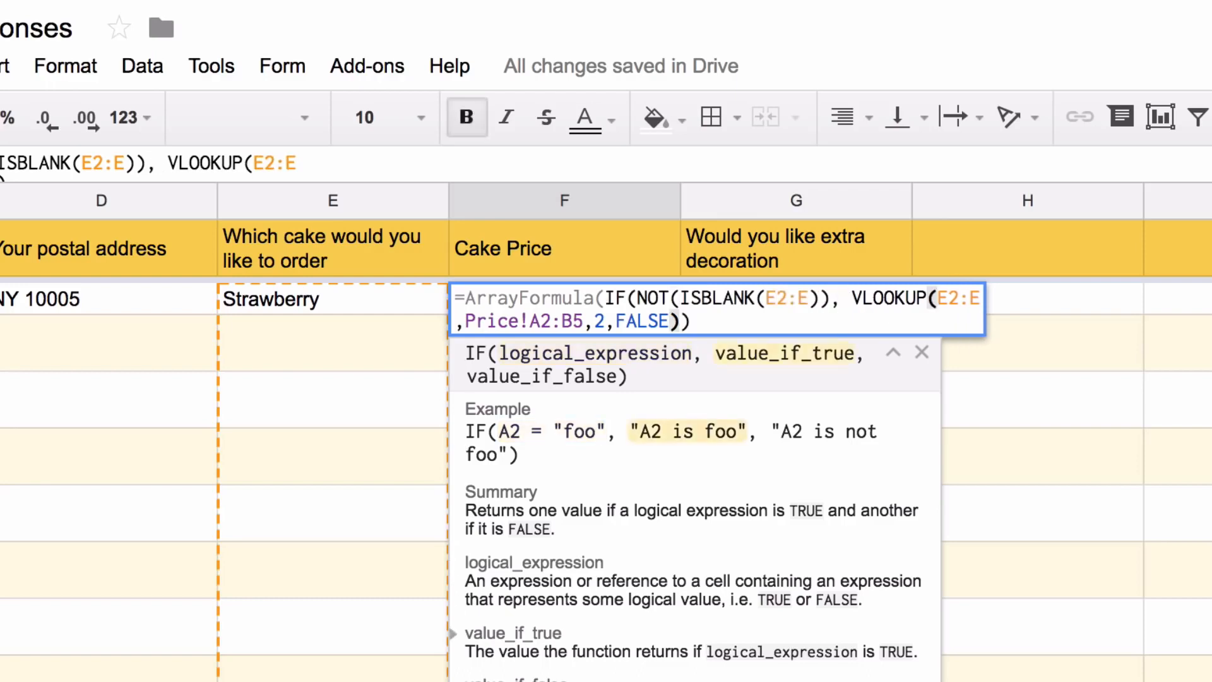
text(,)
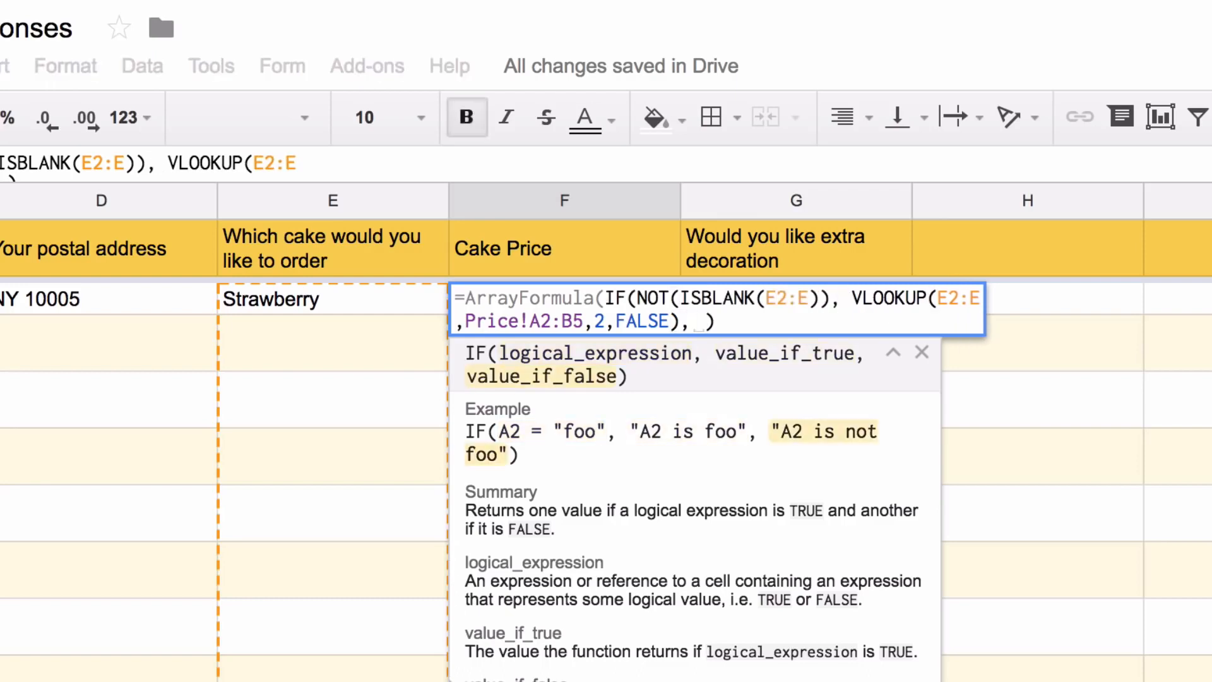
key(Return)
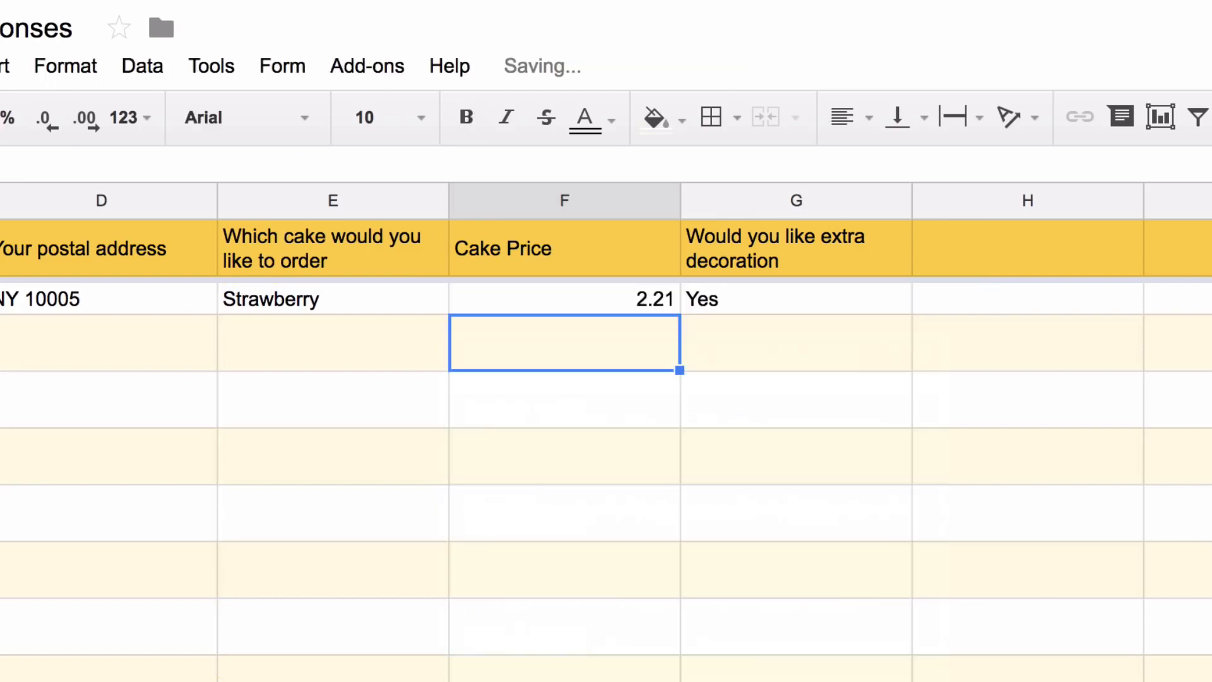
Test the formula with Red Velvet in E3, then clear that cell
click(333, 343)
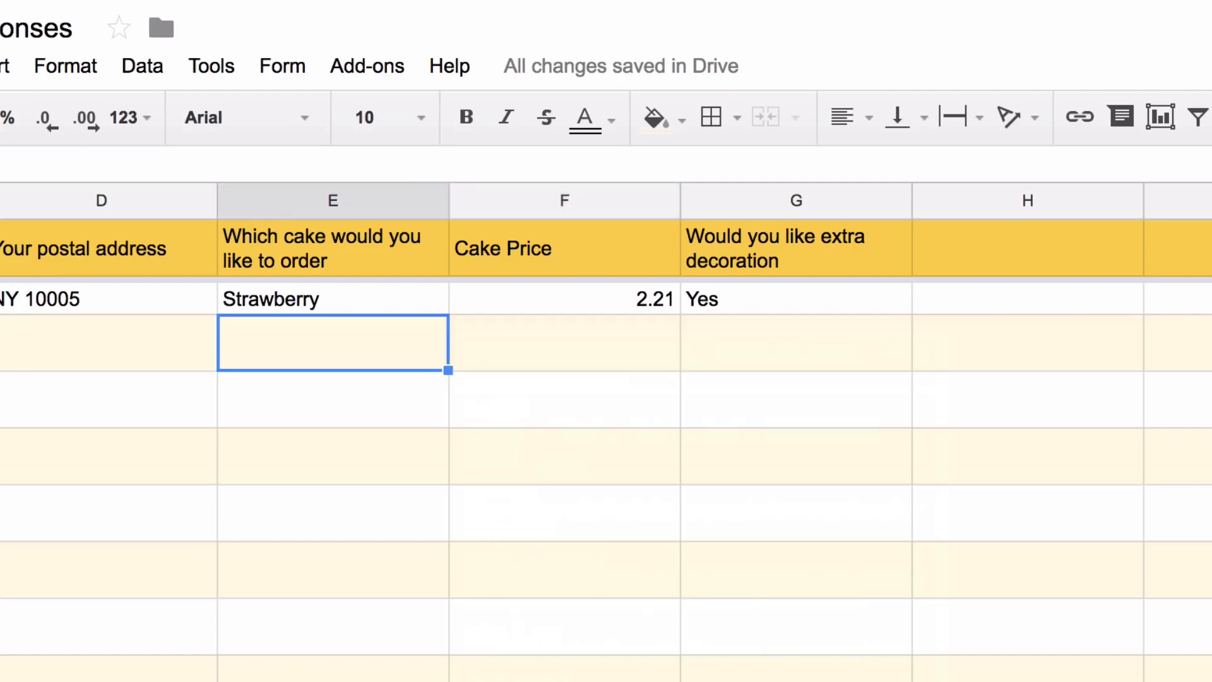
text(Red Ve)
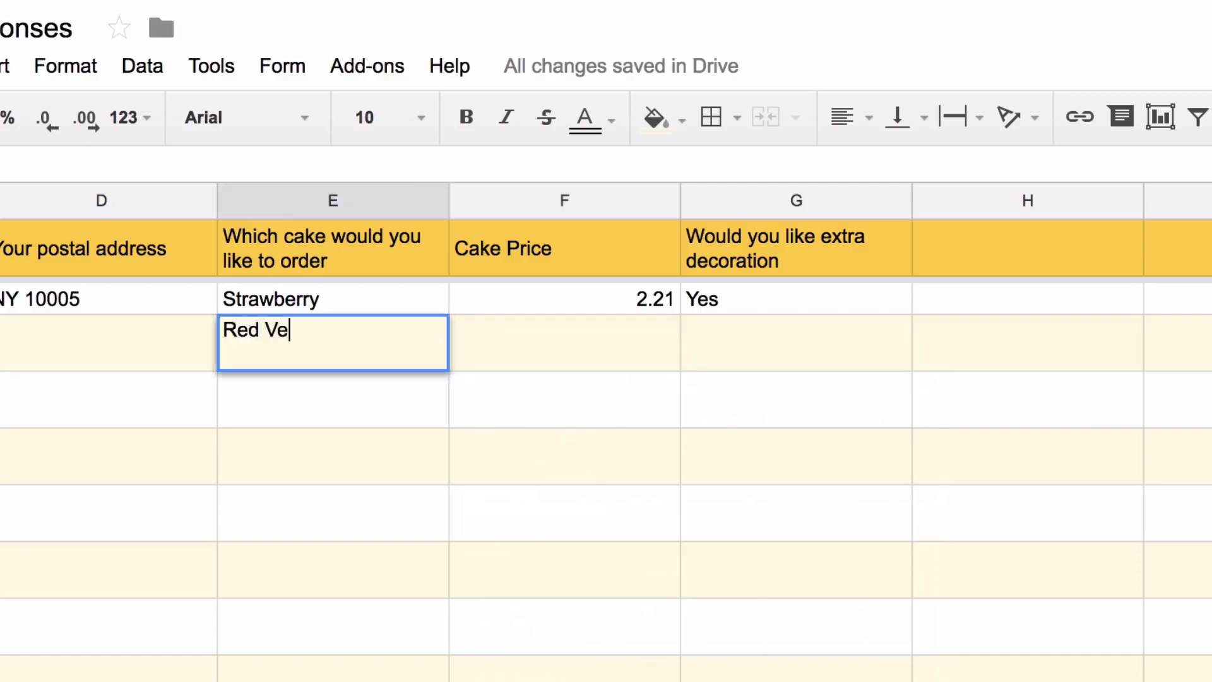
text(lvet)
key(Return)
click(333, 343)
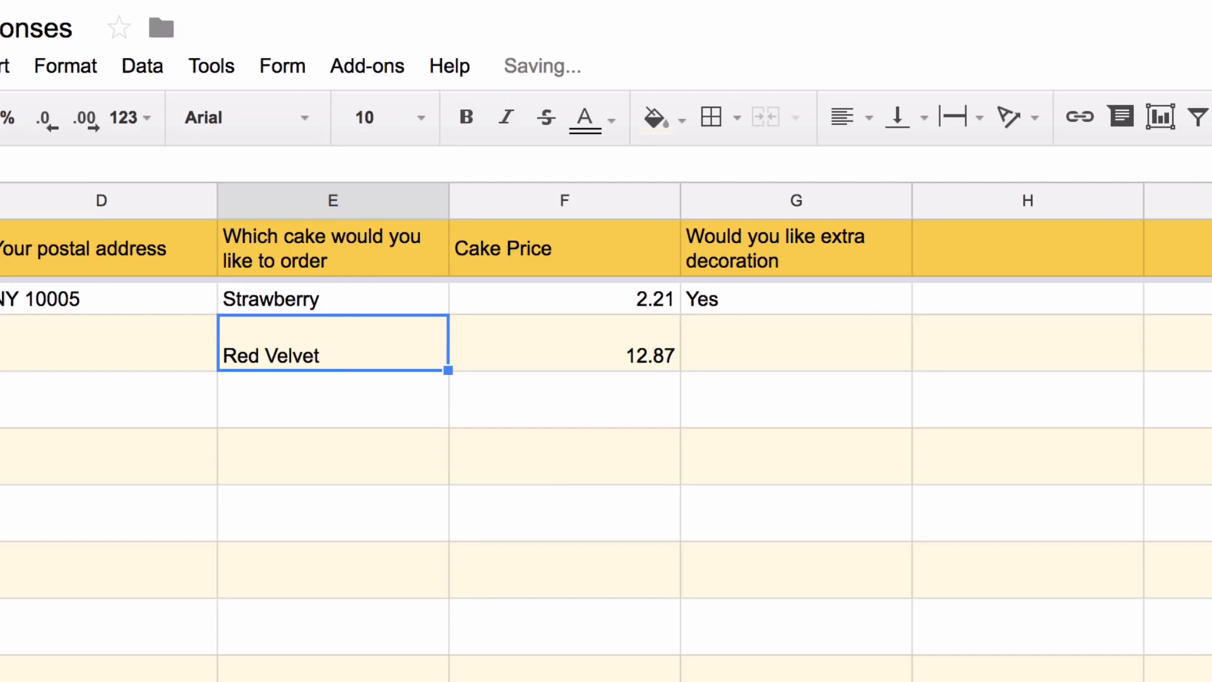
key(Delete)
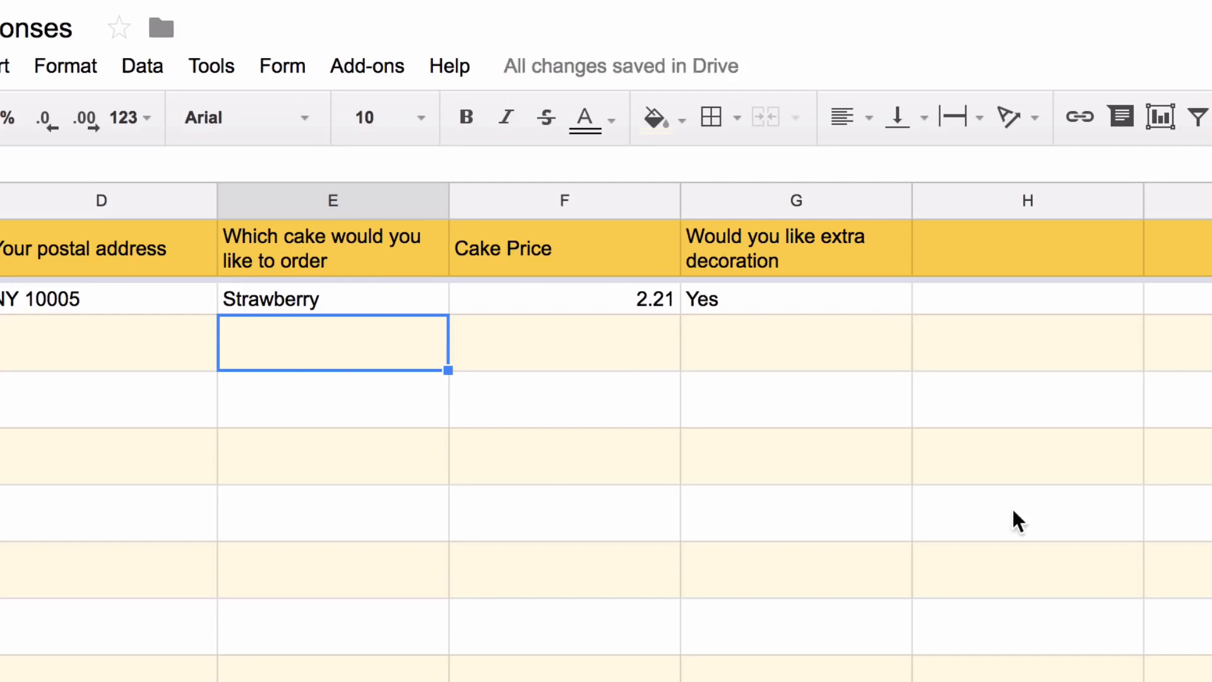
scroll(1011, 506, right, 5)
Add the 'Decoration Charges' header in column H
click(584, 243)
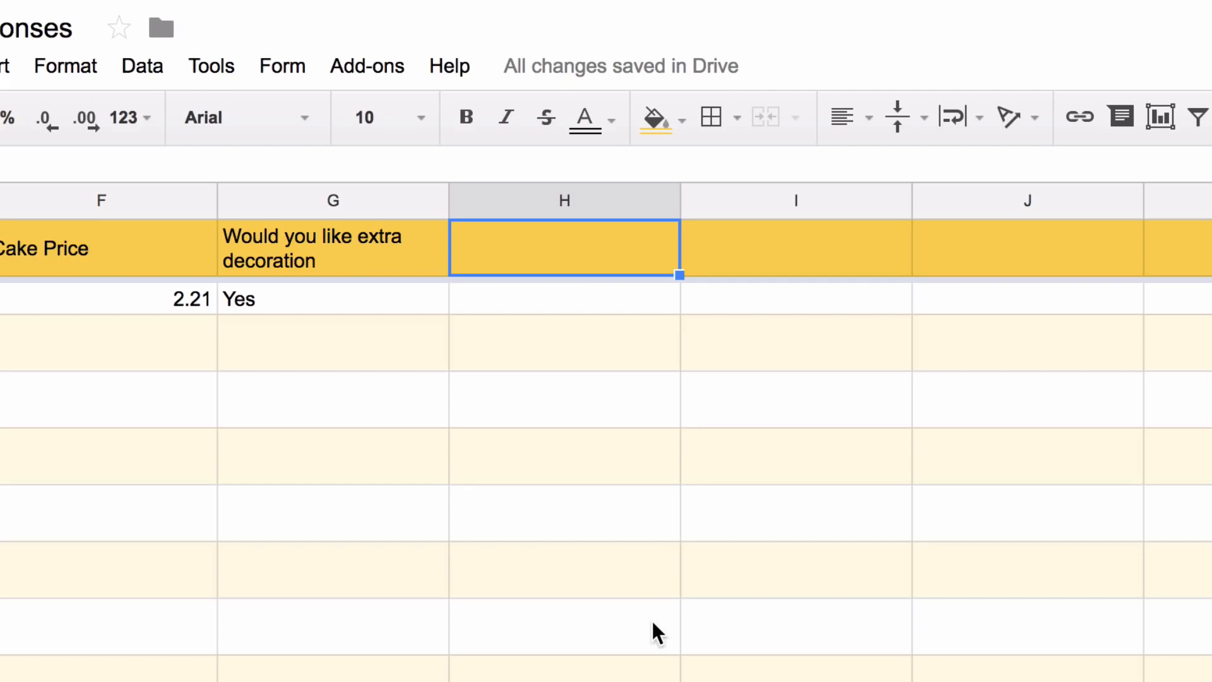
text(Decoration)
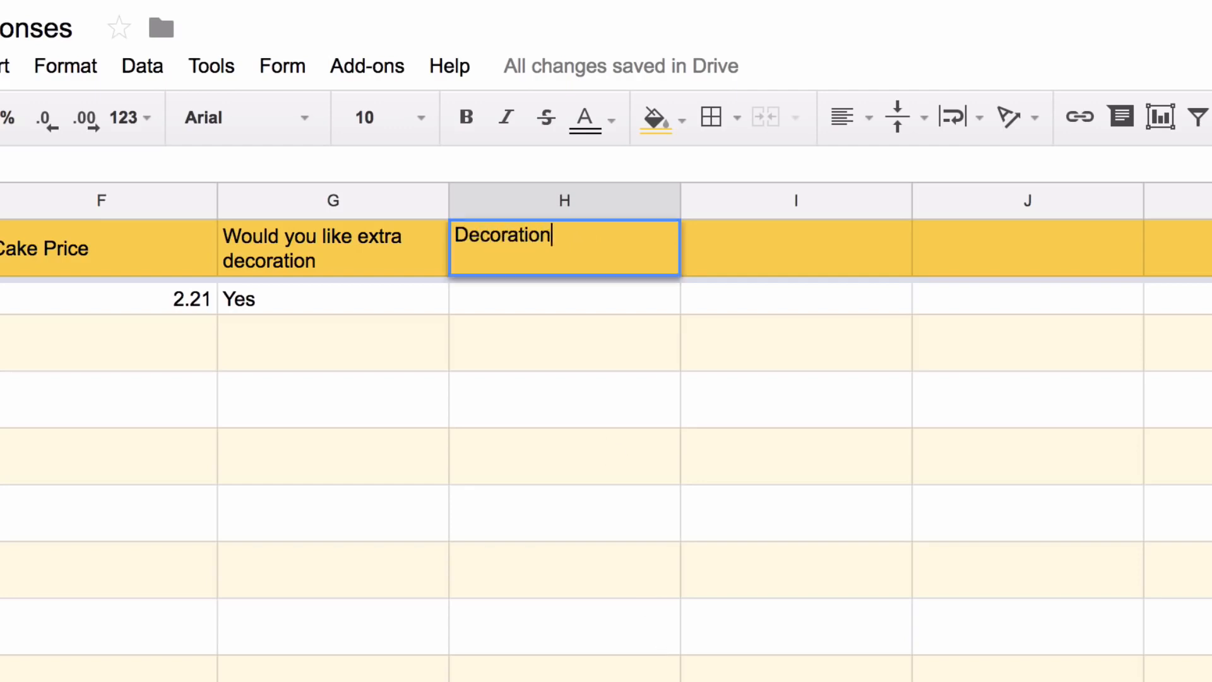
text( Charges)
key(Return)
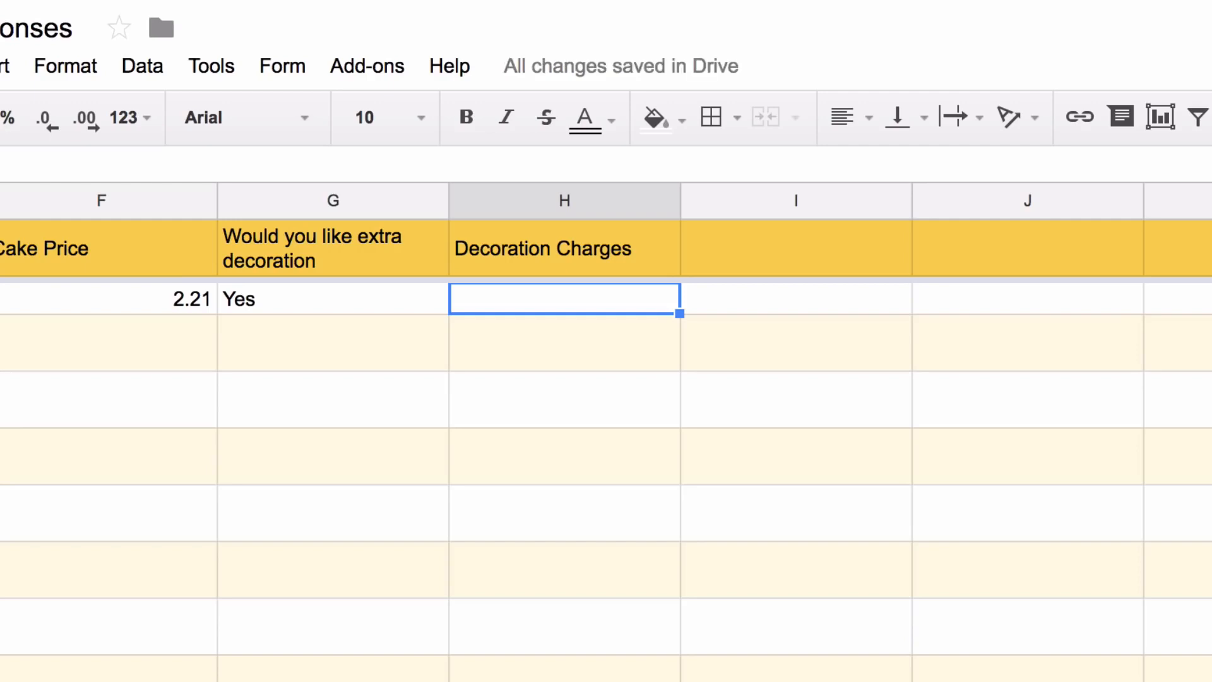
Enter =ArrayFormula(IF(NOT(ISBLANK(G2:G)), IF(G2:G="Yes", 99,),)) in H2
text(=if()
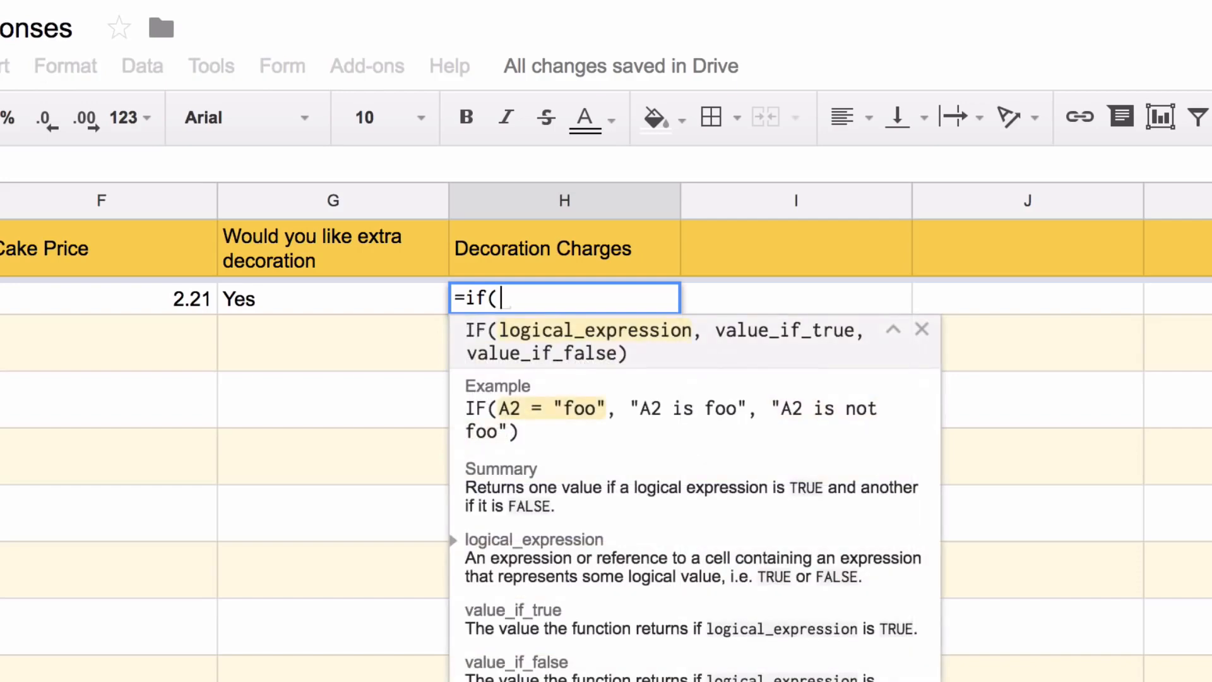
text(G2:G="U)
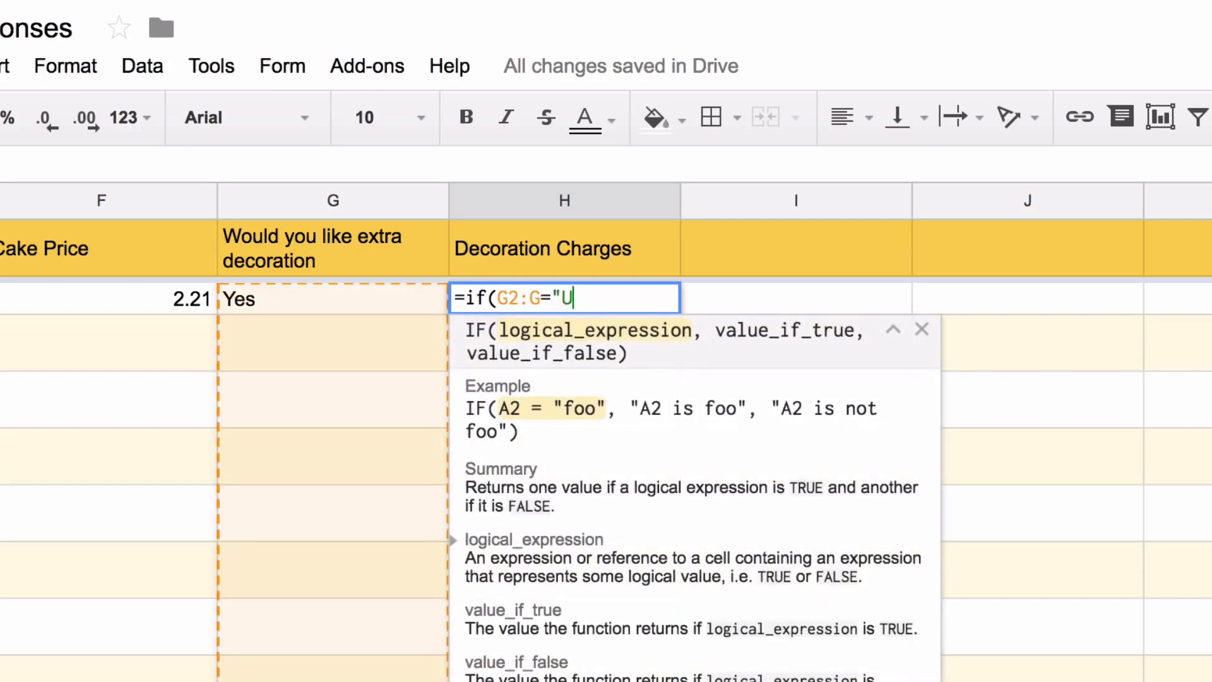
key(BackSpace)
text(Yes", 99,)
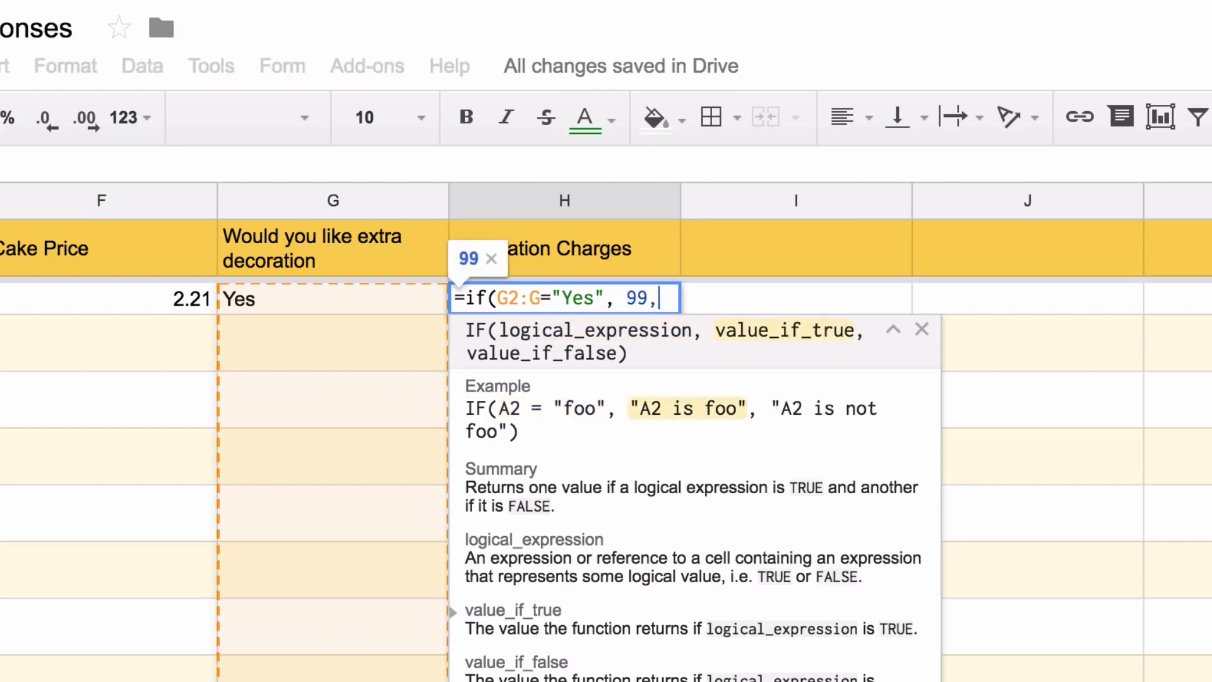
text())
key(ctrl+shift+Return)
key(Left)
key(Left)
key(Left)
key(Left)
key(Left)
key(Left)
key(Left)
key(Left)
key(Left)
key(Left)
key(Left)
key(Left)
key(Left)
key(Left)
key(Left)
key(Left)
key(Left)
key(Left)
key(Left)
key(Left)
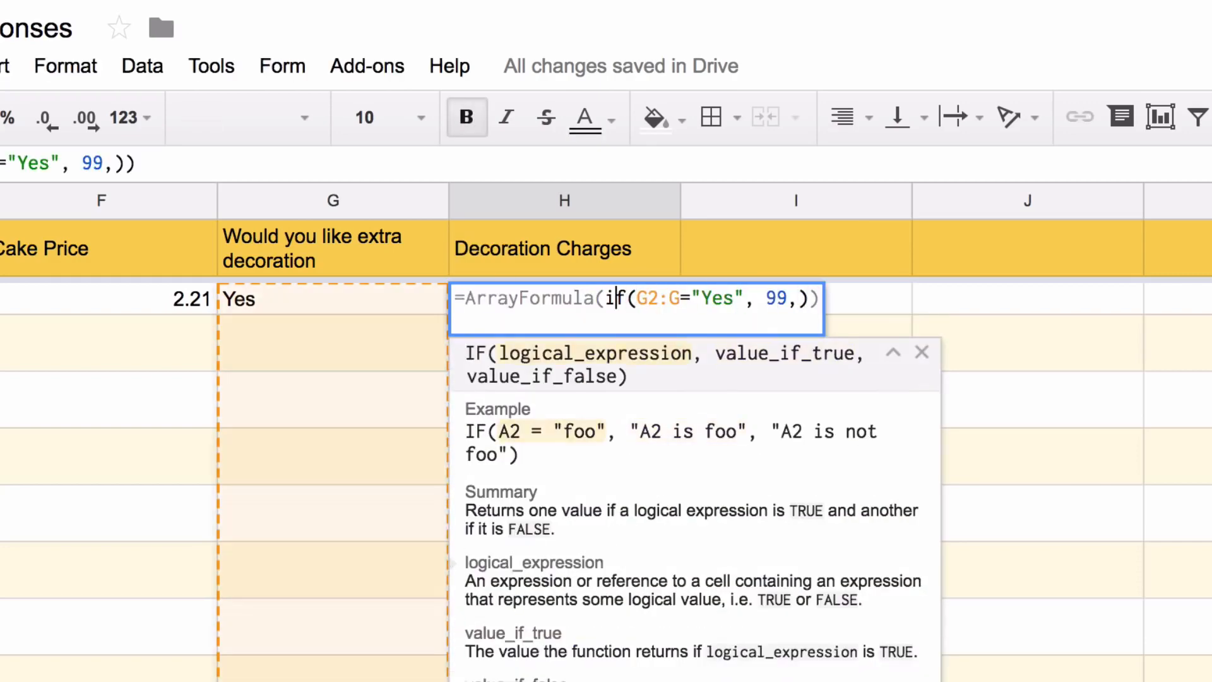
text(if(not(isblank()
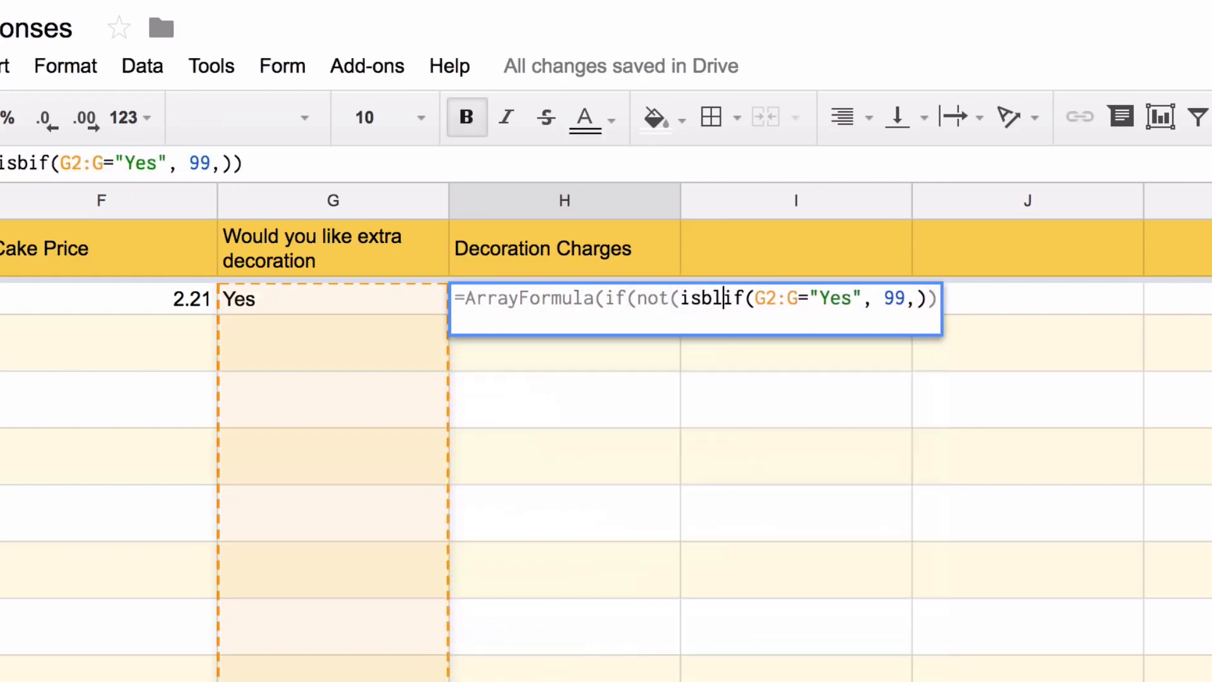
text(g2:g)),)
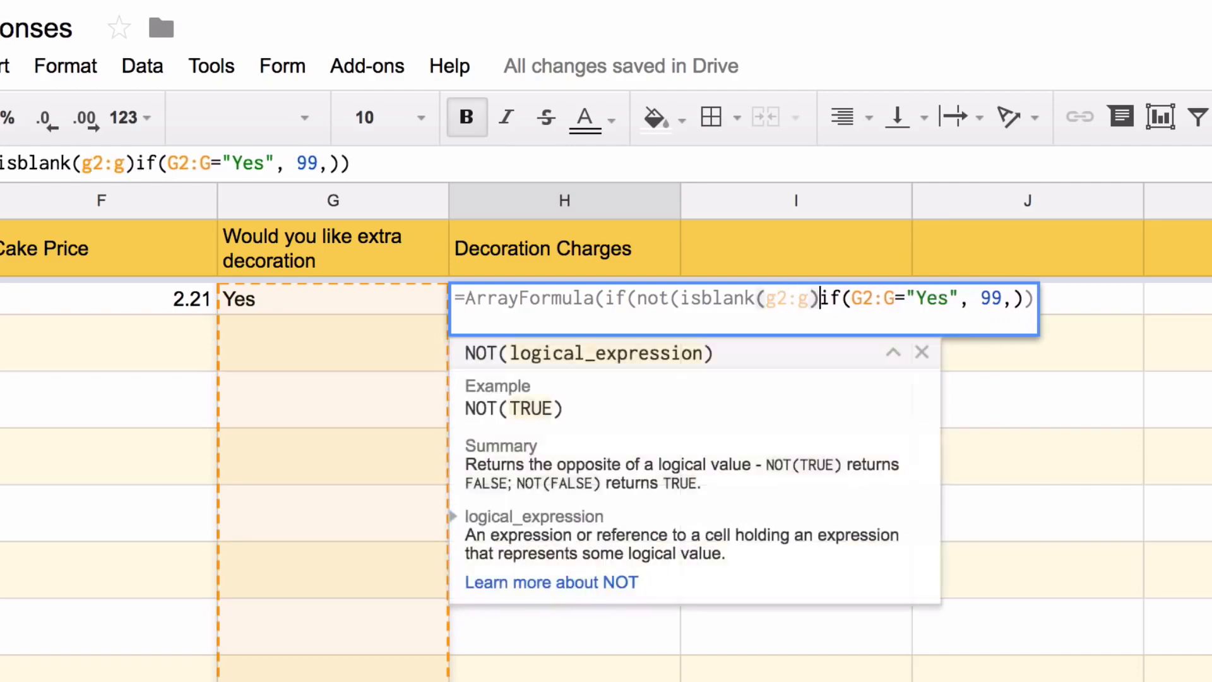
key(Right)
key(Right)
key(Right)
key(Right)
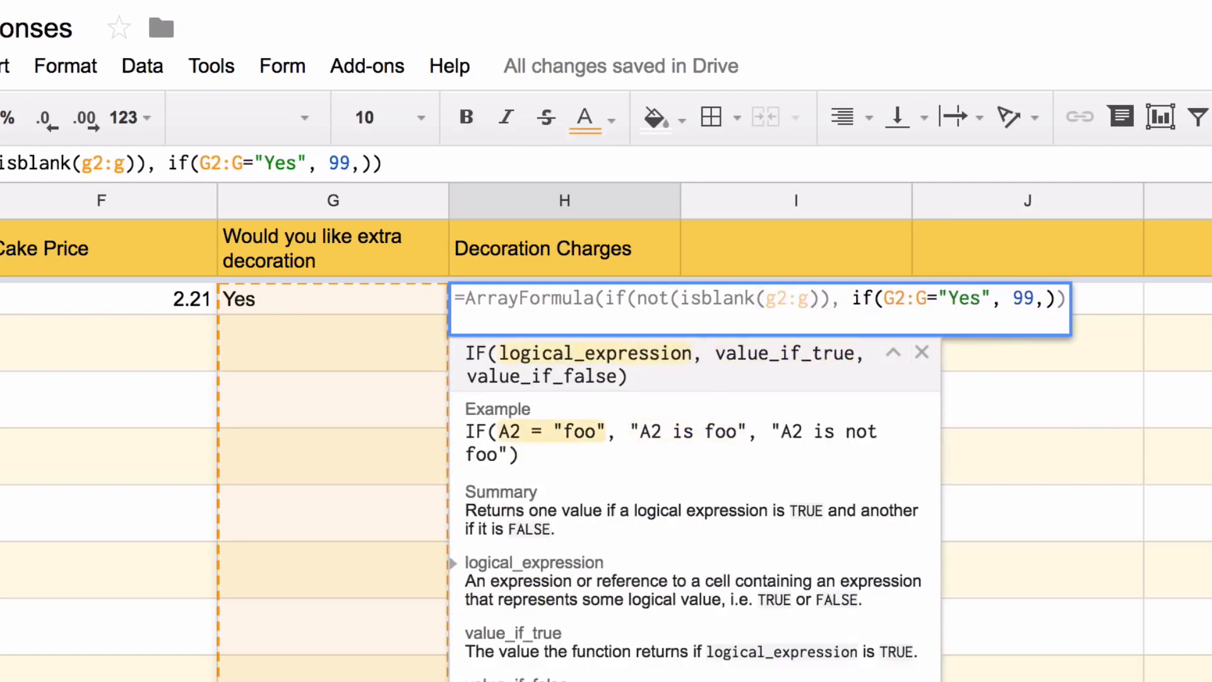
key(Right)
key(Right)
key(Right)
key(Right)
key(Right)
key(Right)
key(Right)
key(Right)
key(Right)
key(Right)
key(Right)
key(Right)
key(Right)
key(Right)
key(Right)
text(,)
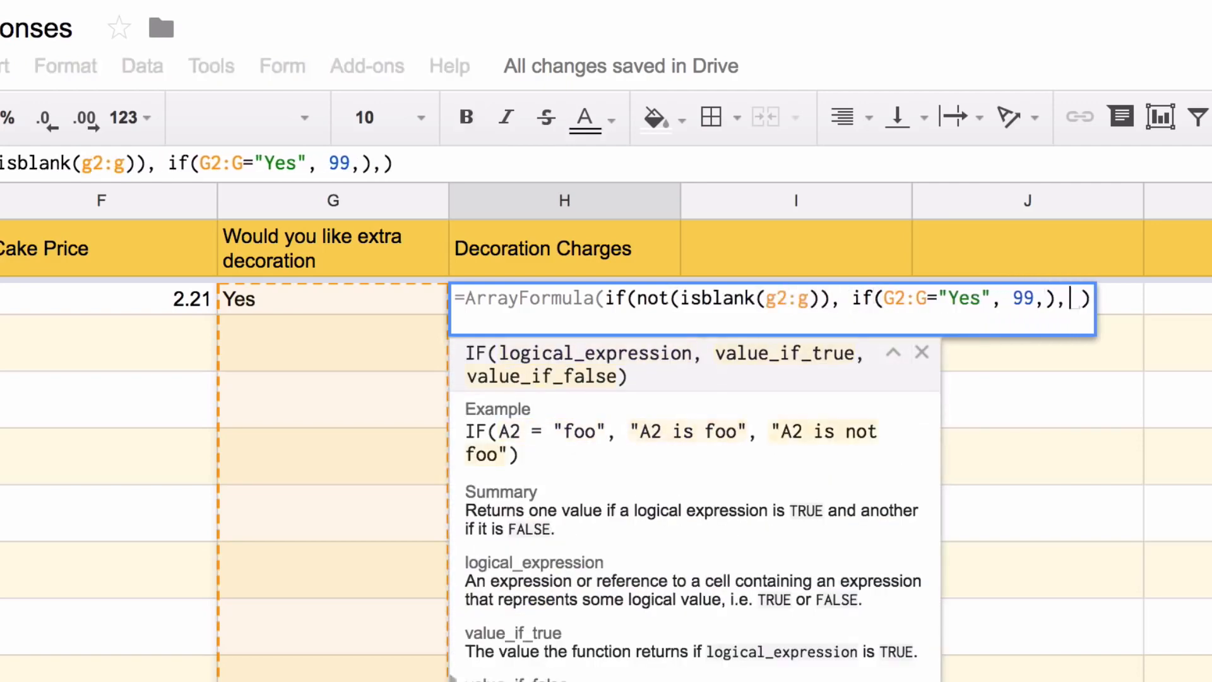
key(Return)
key(Up)
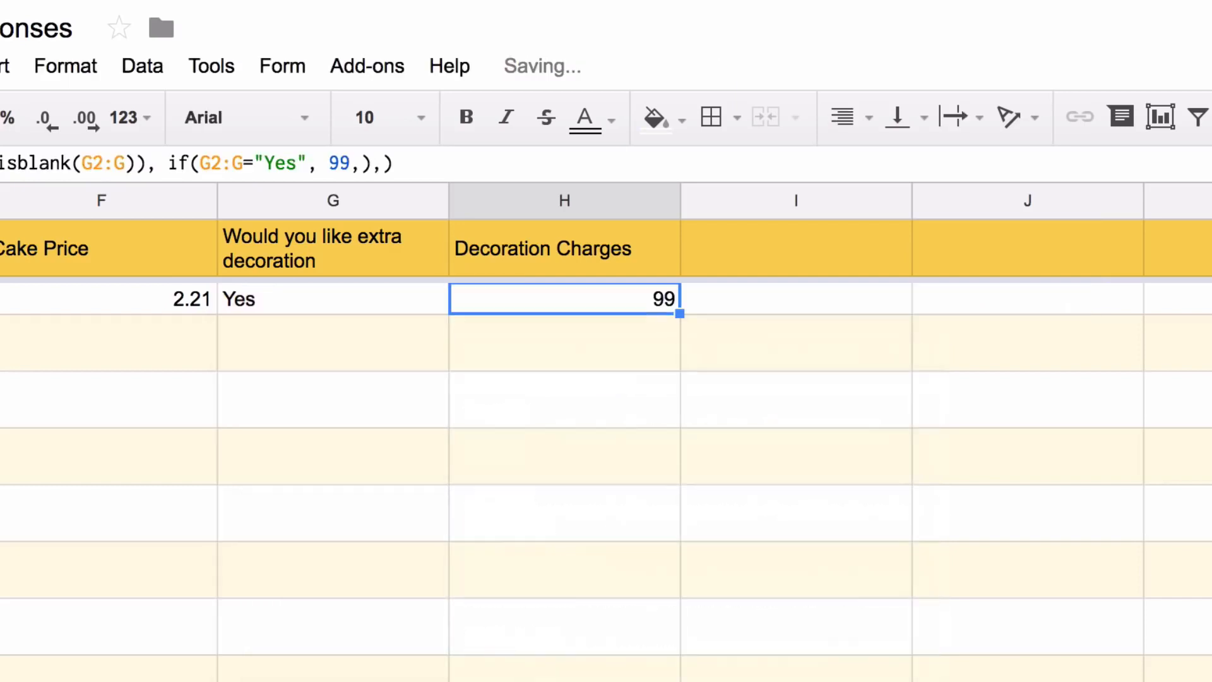
key(Up)
key(Right)
Add the 'Tax' header in I1 and enter (F2:F+H2:H)*.18 in I2
text(Tax)
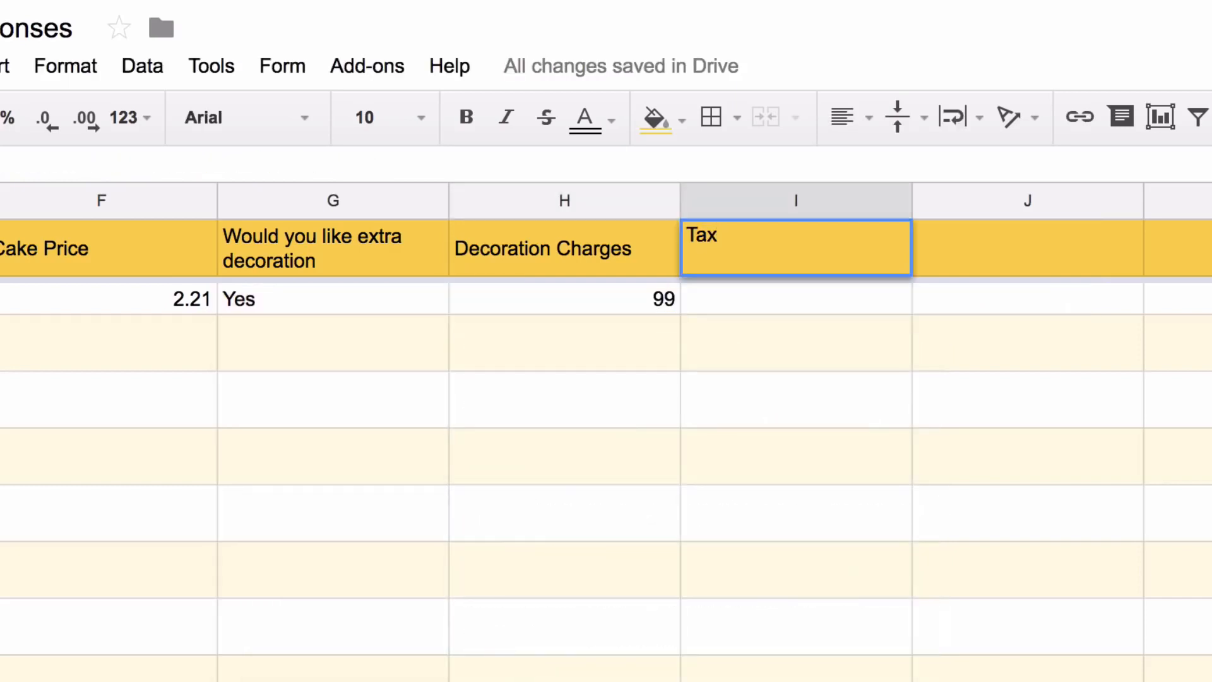
key(Return)
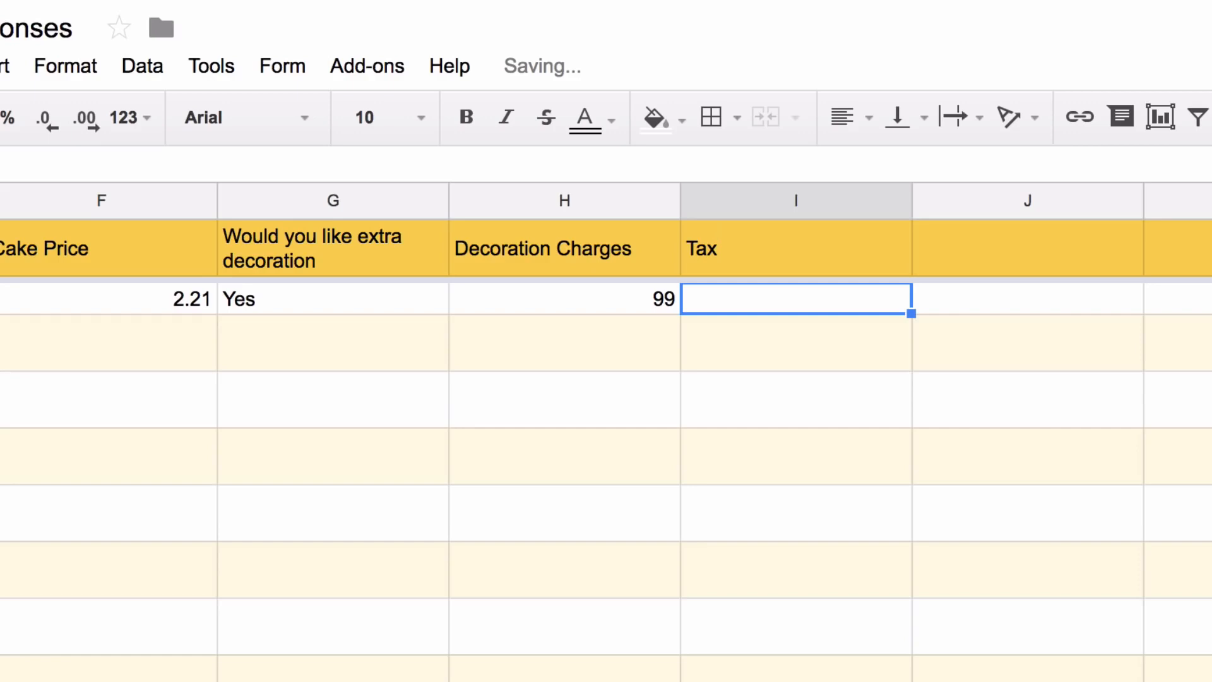
key(Up)
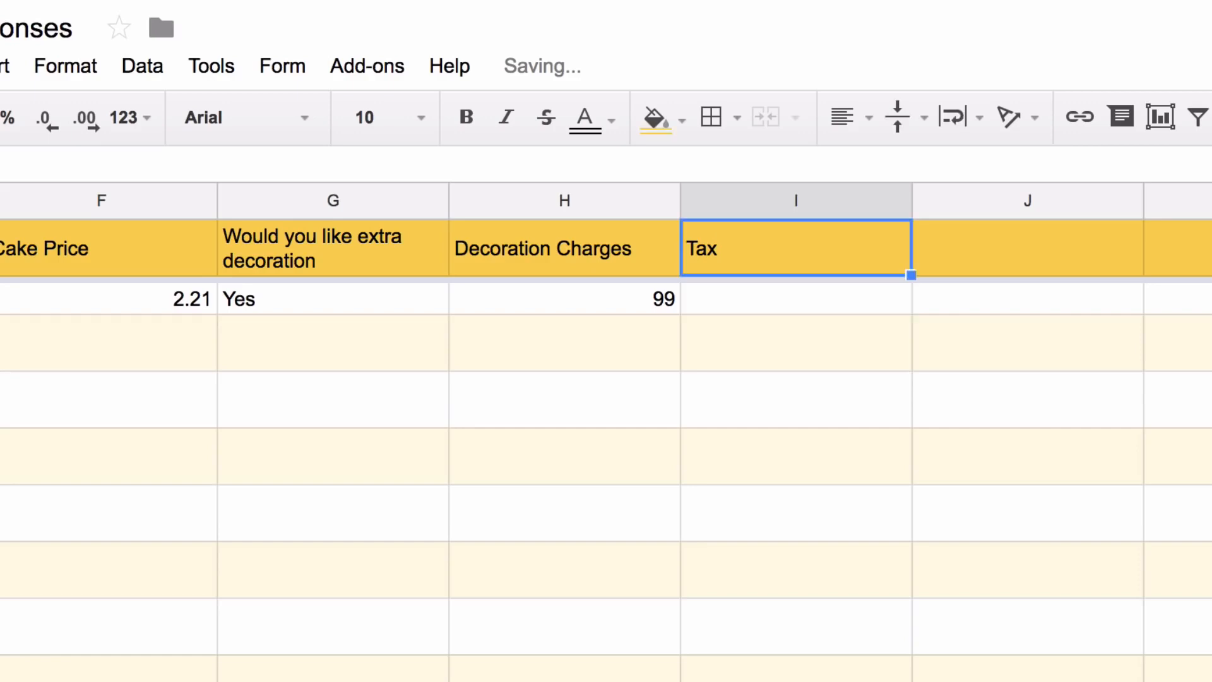
key(Down)
text(=F2)
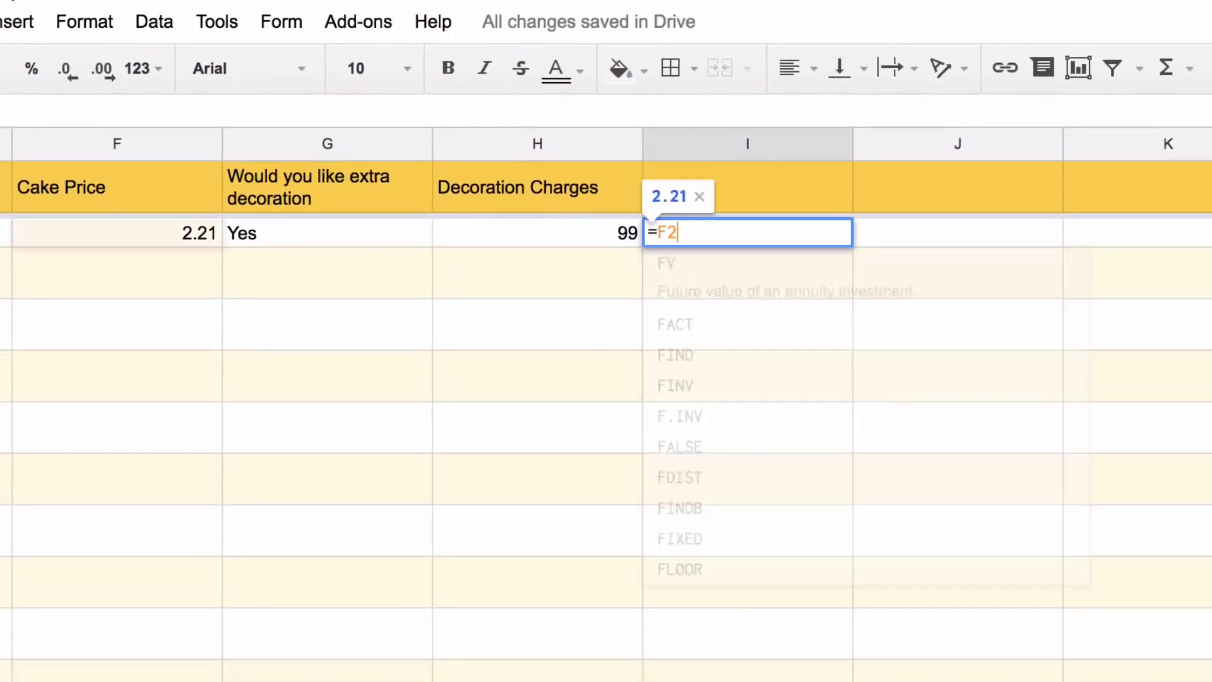
text(:F+H2)
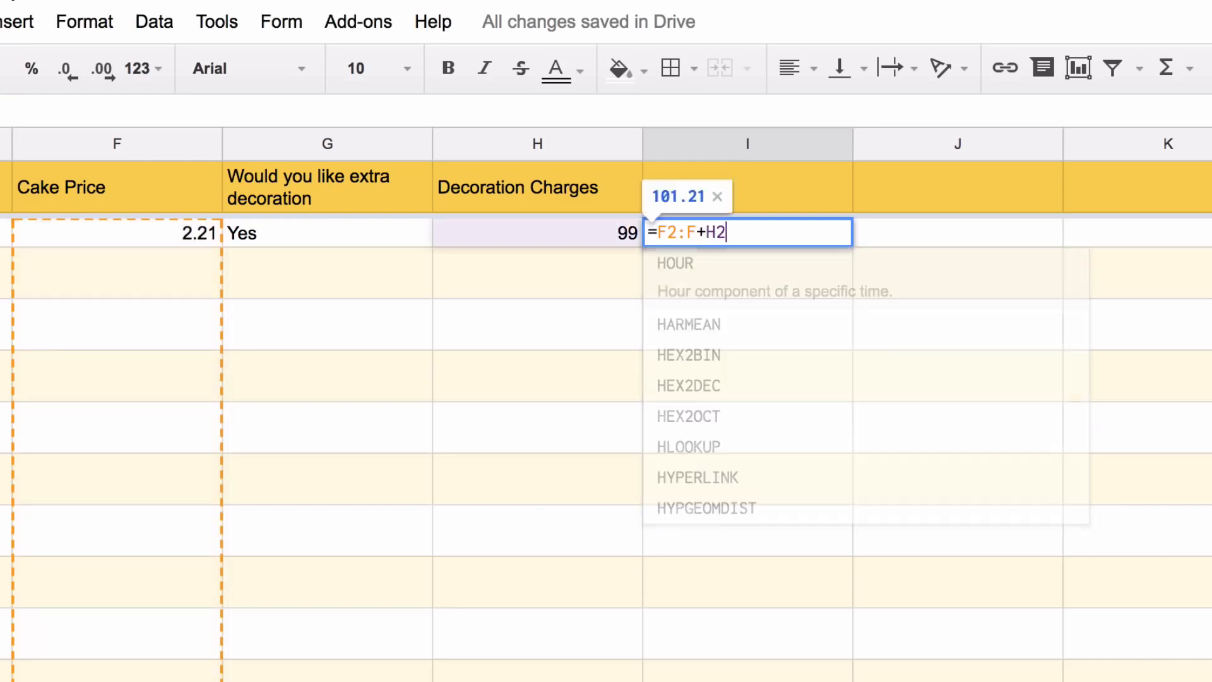
text(:H))
key(Left)
key(Left)
key(Left)
key(Left)
key(Left)
key(Left)
key(Left)
key(Left)
key(Left)
key(Left)
text(*)
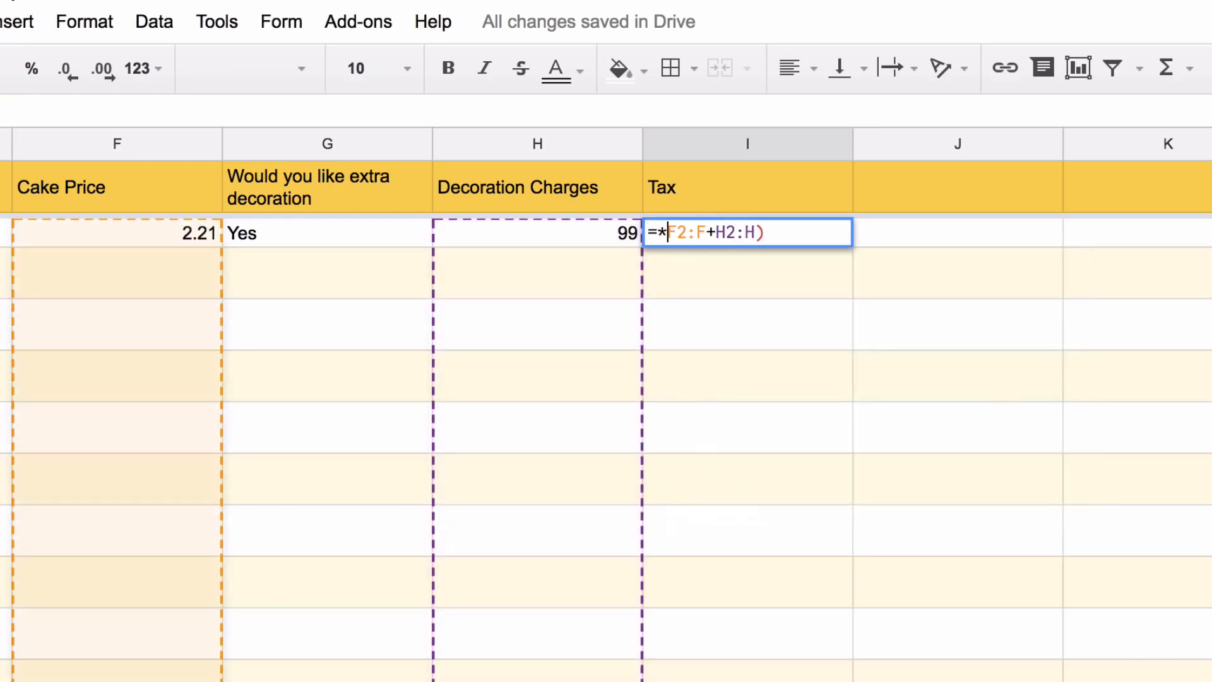
key(End)
key(Left)
key(Left)
key(Left)
key(Left)
key(Left)
key(Left)
key(Left)
key(Left)
key(Left)
key(Left)
key(BackSpace)
text(()
key(End)
text(*.18)
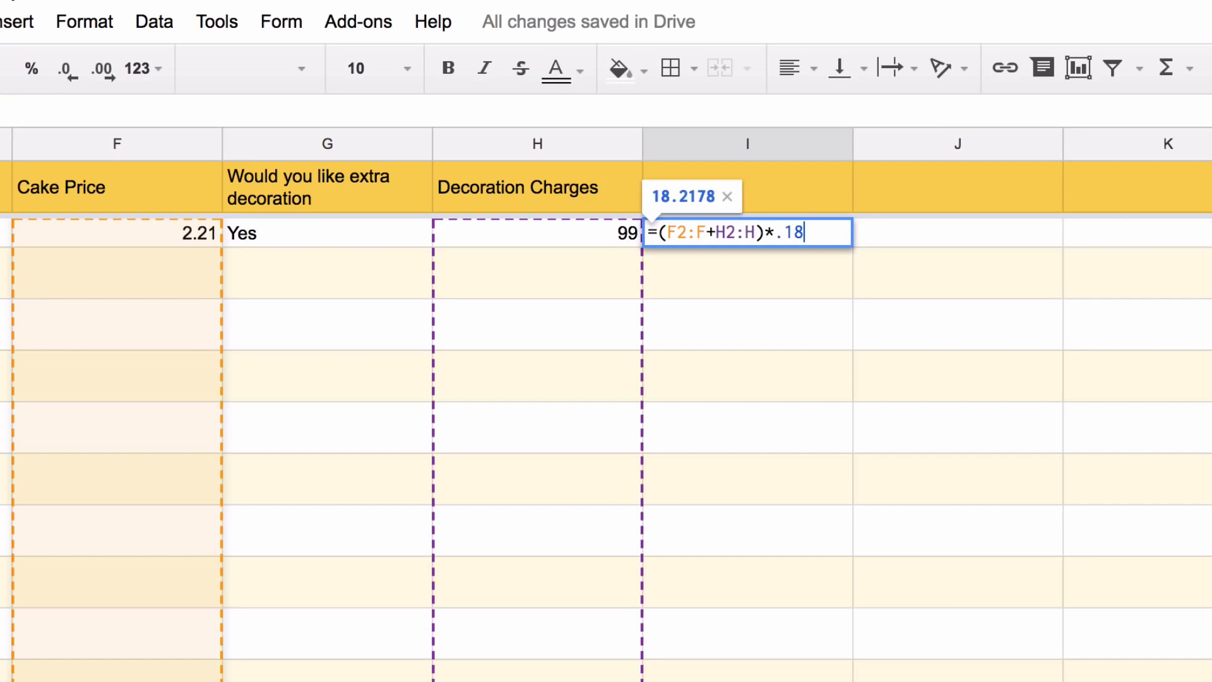
Make the tax an ArrayFormula that skips rows with a blank cake price, giving 18.2178
key(ctrl+shift+Return)
text(if(not(isbl)
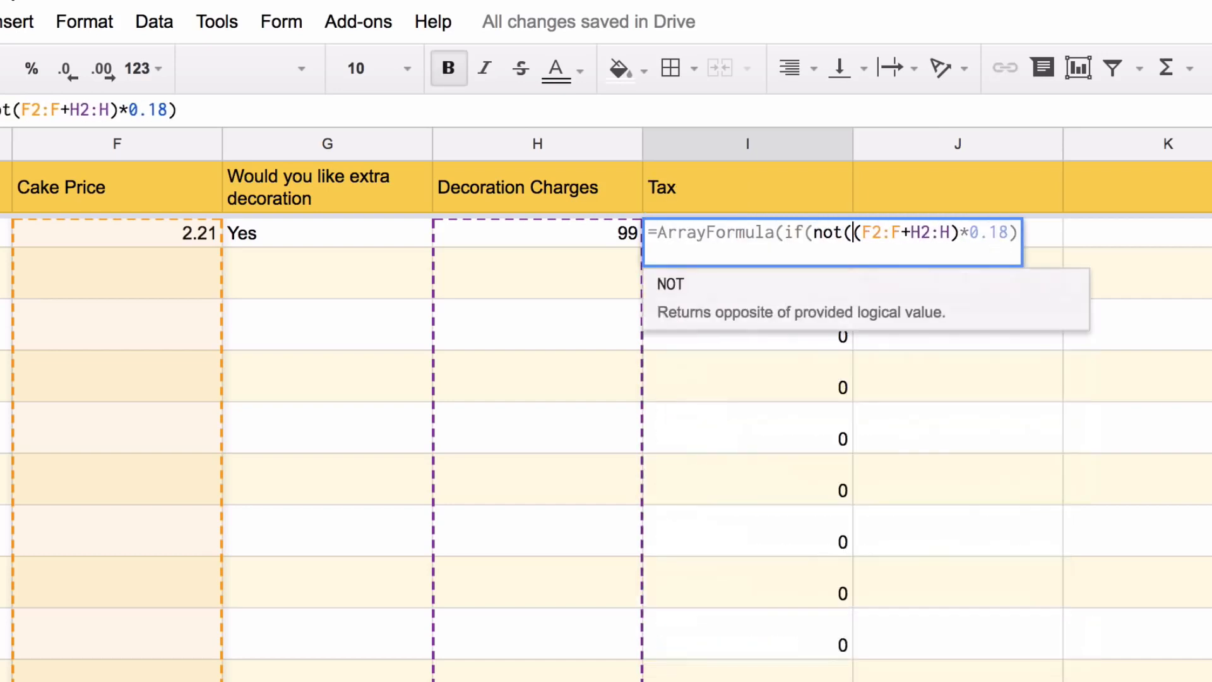
text(ank(f2:f)
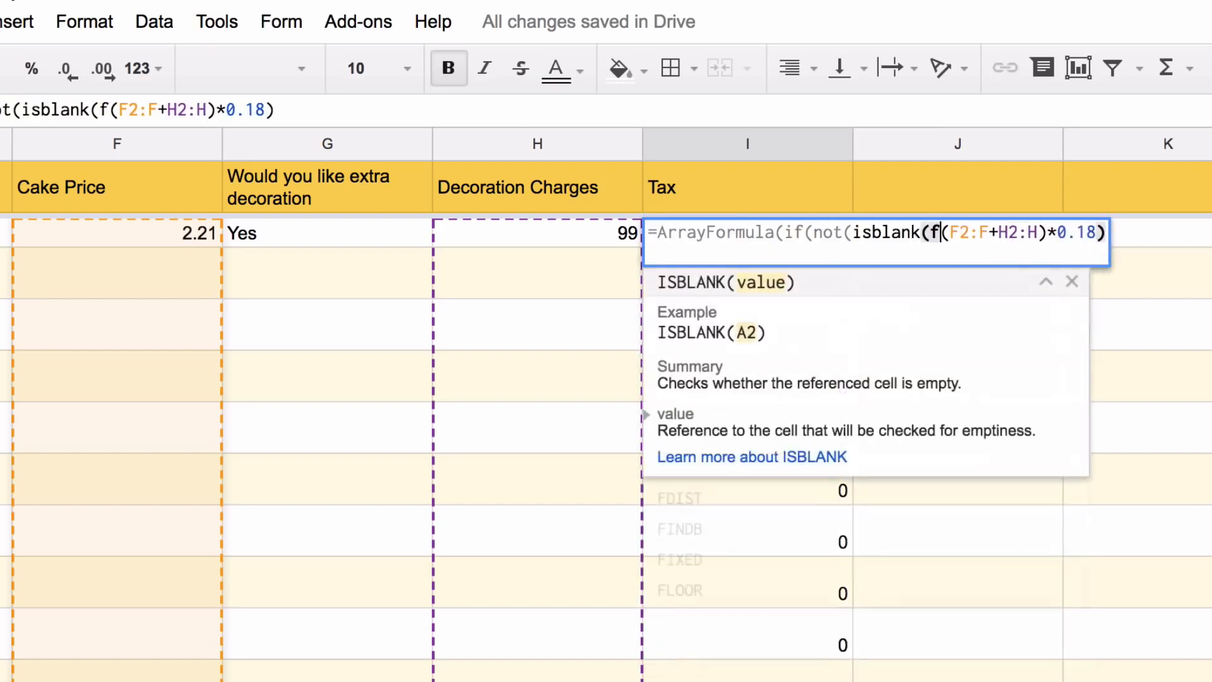
text())
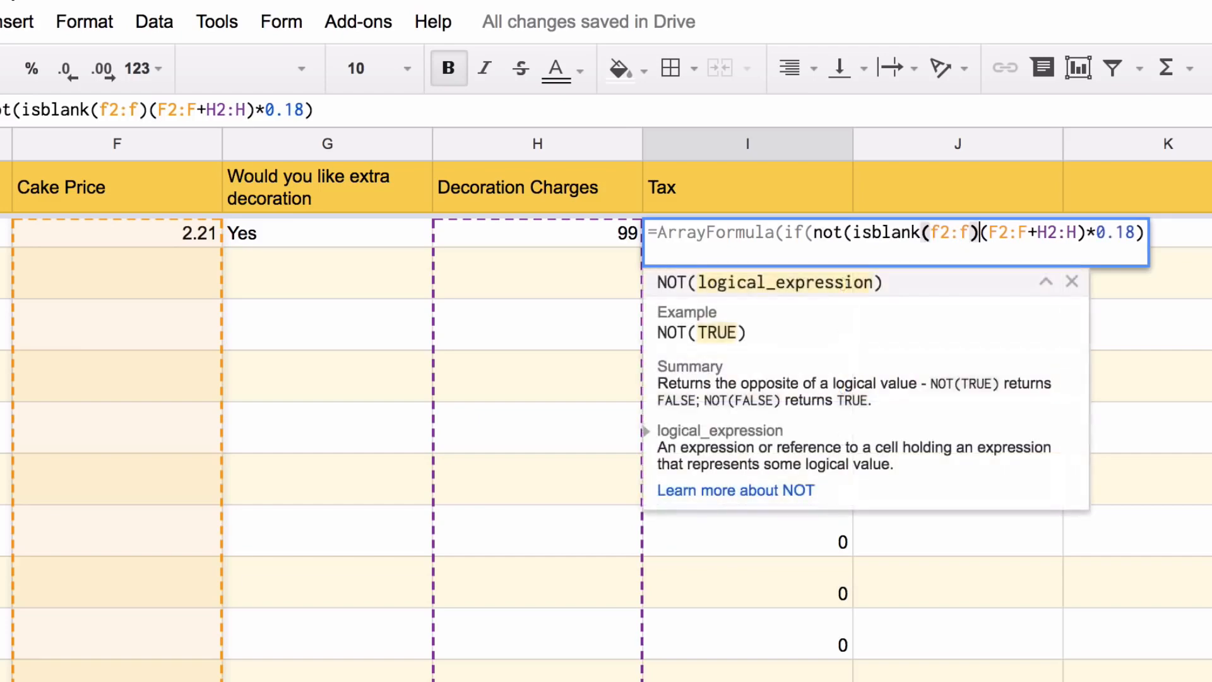
text(),)
click(1164, 232)
text(,)
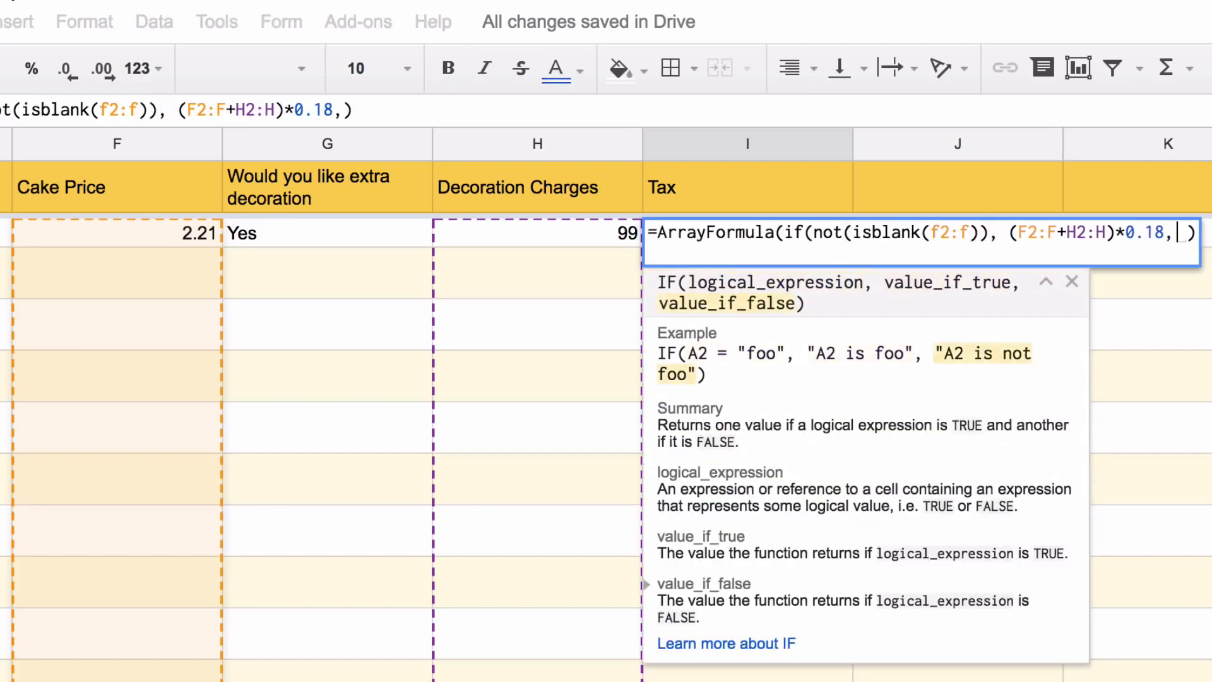
key(Right)
key(BackSpace)
key(BackSpace)
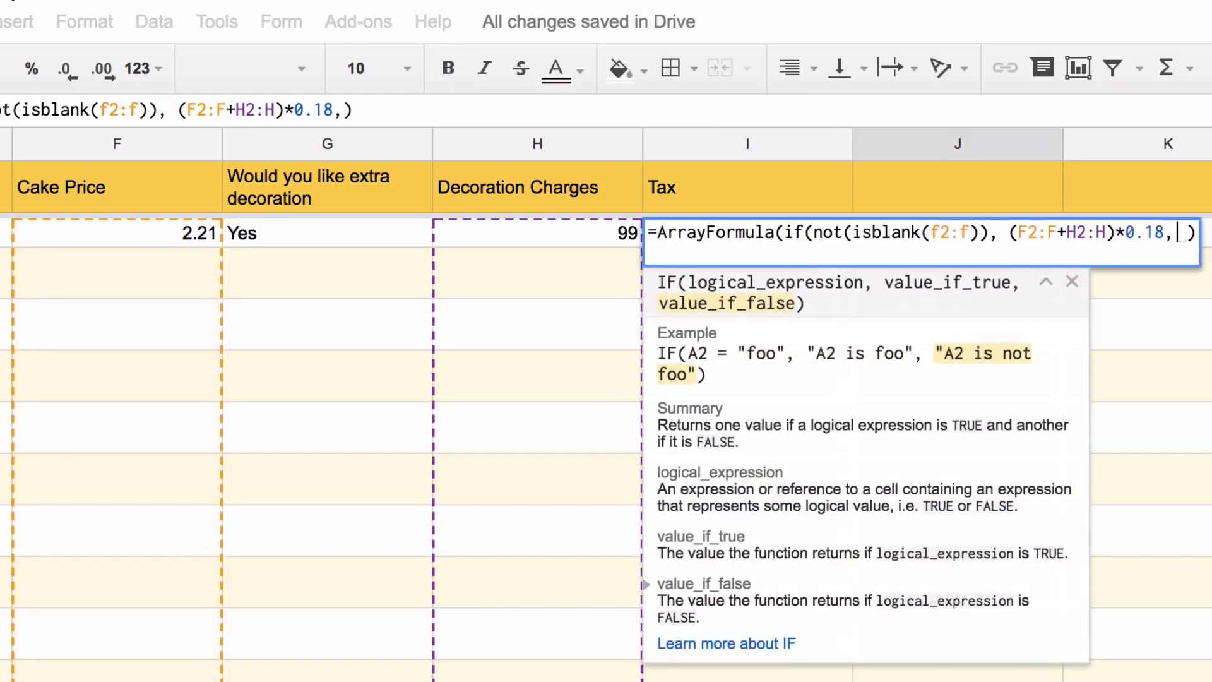
key(Right)
key(BackSpace)
key(BackSpace)
key(Return)
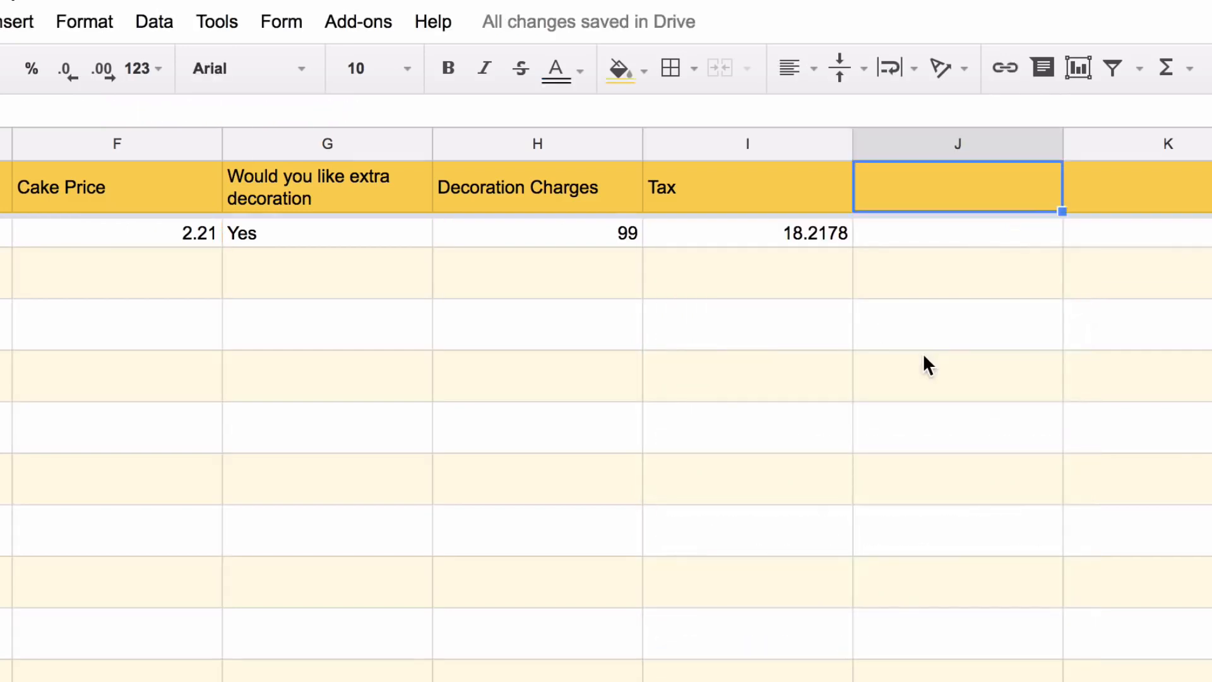
text(Total Am)
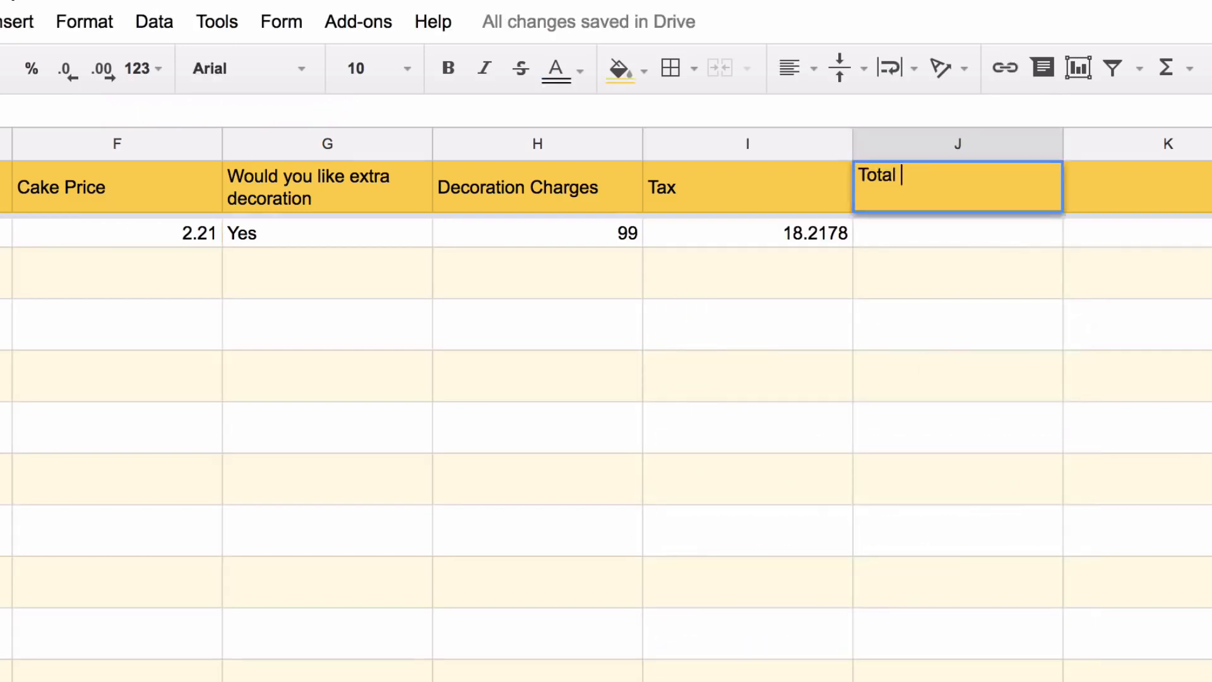
text(ount)
Enter =ArrayFormula(if(len(F2:F)>0, F2:F+H2:H+I2:I, )) in J2, giving 119.4278
key(Return)
text(=f)
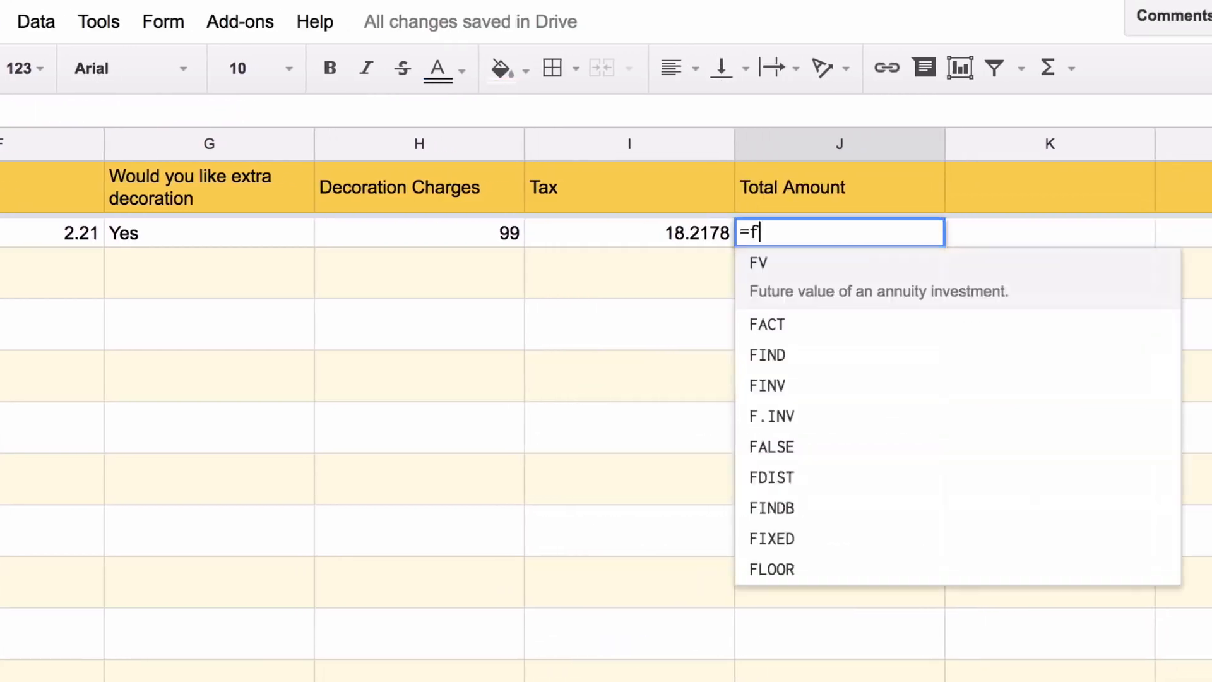
text(2:F+h2:H)
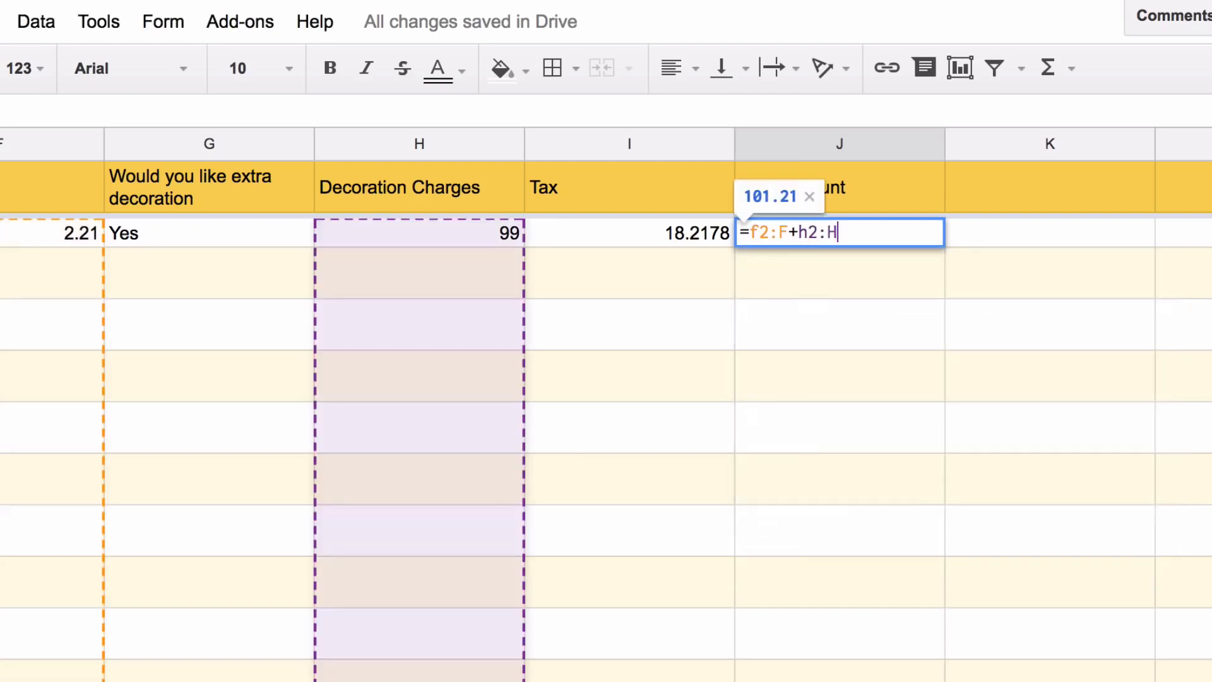
text(+i2:I)
key(ctrl+shift+Return)
key(Return)
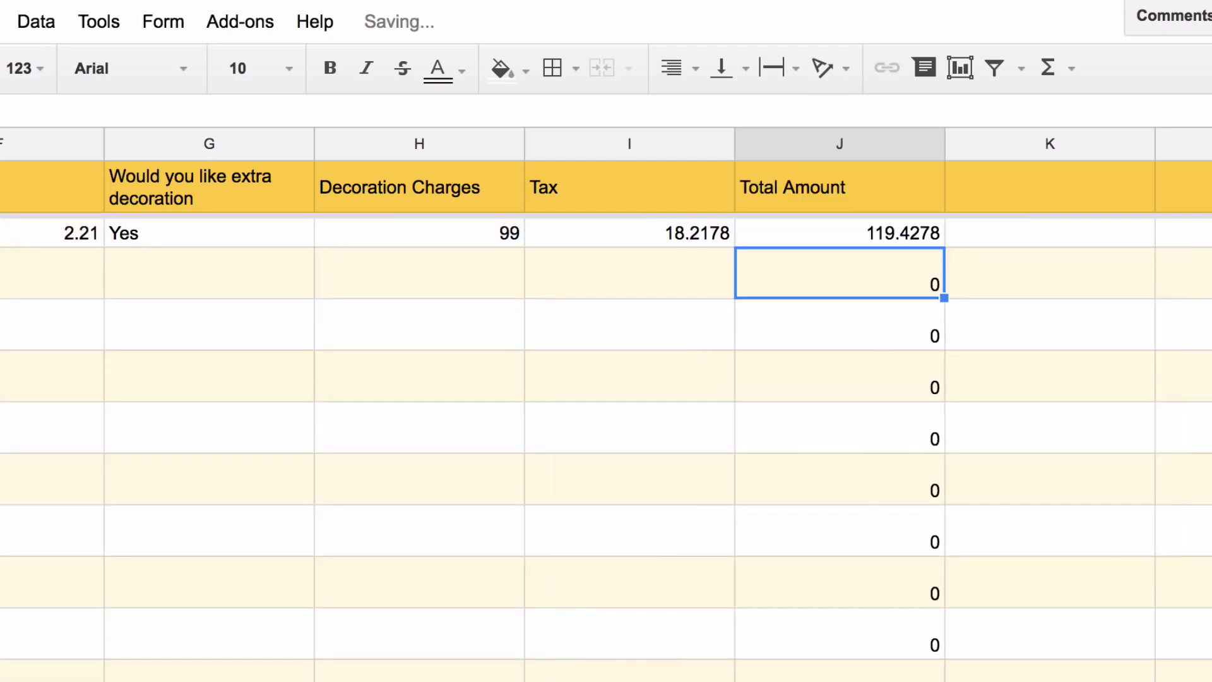
double_click(780, 233)
key(Right)
key(Right)
key(Right)
key(Right)
key(Right)
key(Right)
key(Right)
key(Right)
key(Right)
key(Right)
text(if(not)
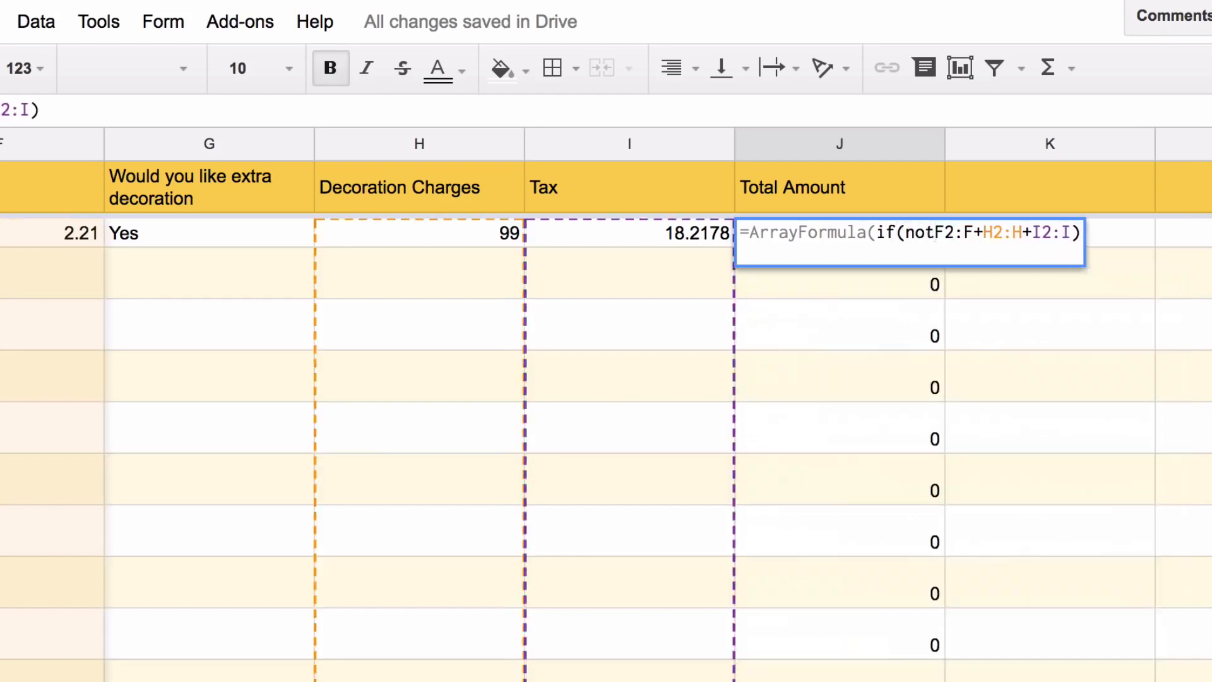
key(BackSpace)
key(BackSpace)
key(BackSpace)
text(len(f2:F)
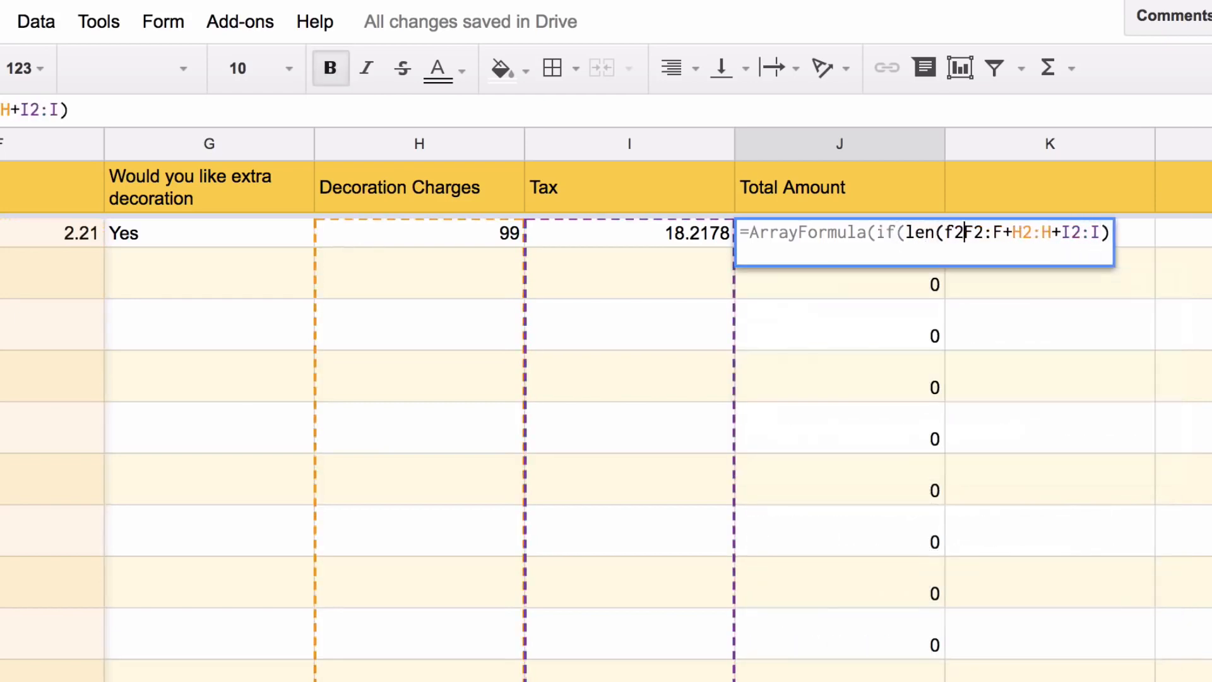
text()>0,)
key(Right)
key(Right)
key(Right)
key(Right)
key(Right)
key(Right)
key(Right)
key(Right)
key(Right)
key(Right)
key(Right)
key(Right)
key(Right)
key(Right)
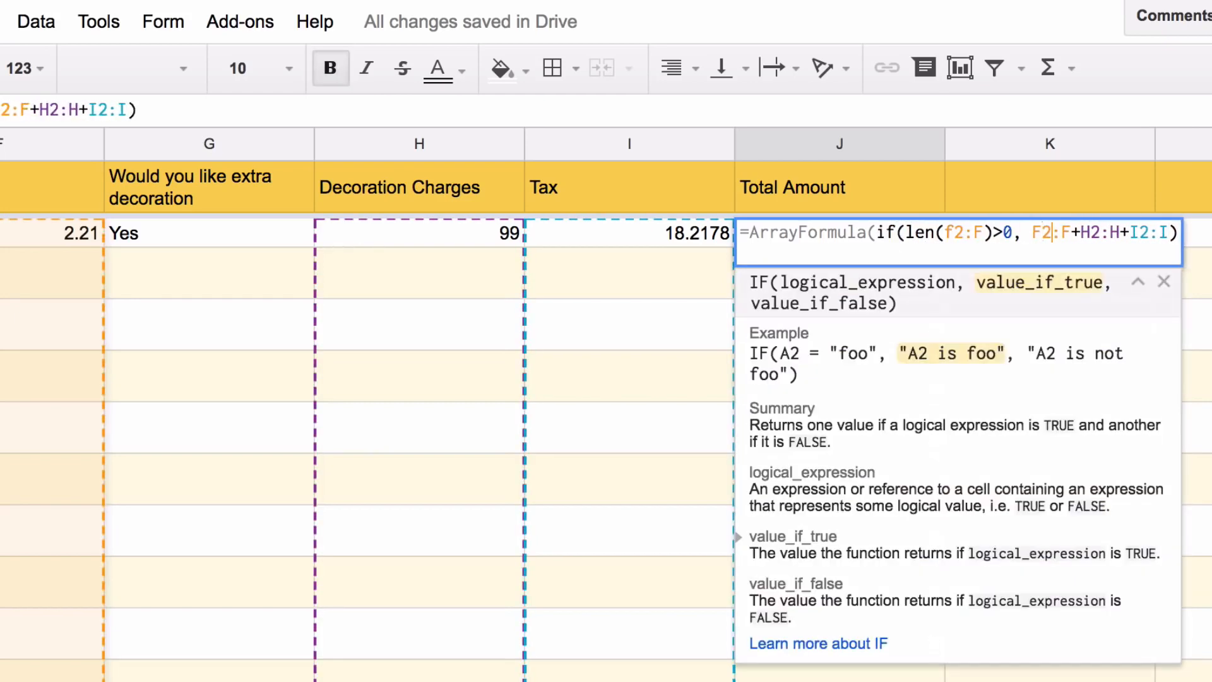
text(,)
key(Return)
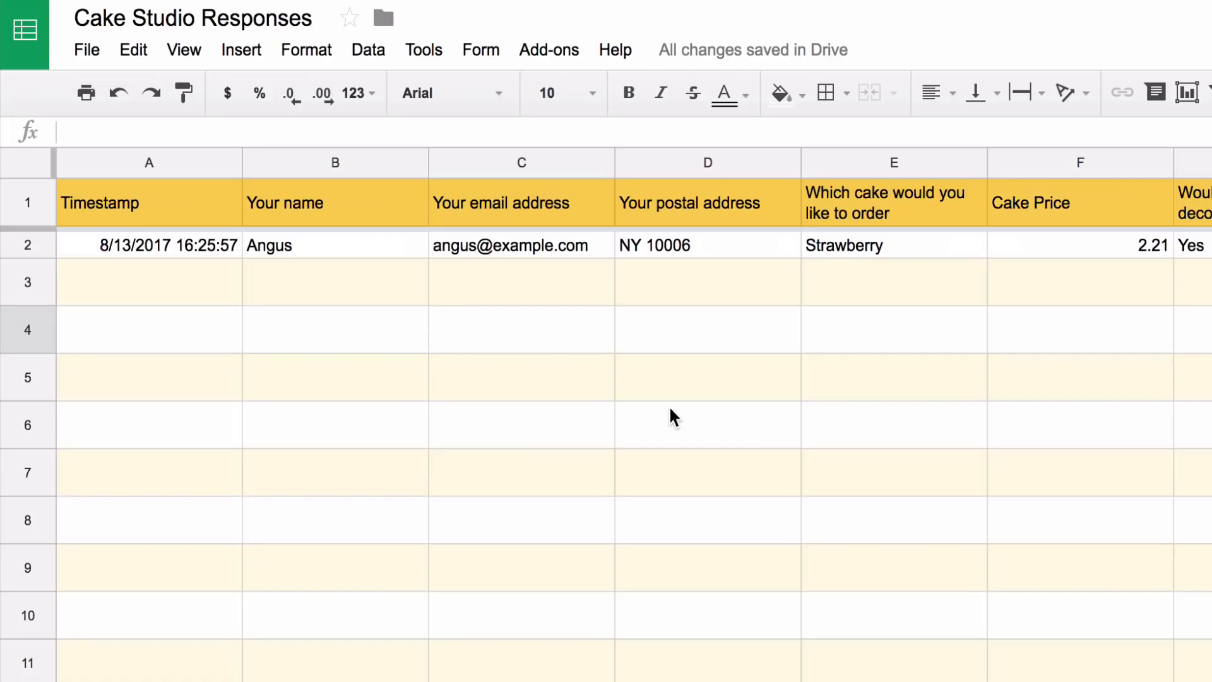
Insert an empty column to the left of the cake choice column E
click(894, 156)
right_click(895, 158)
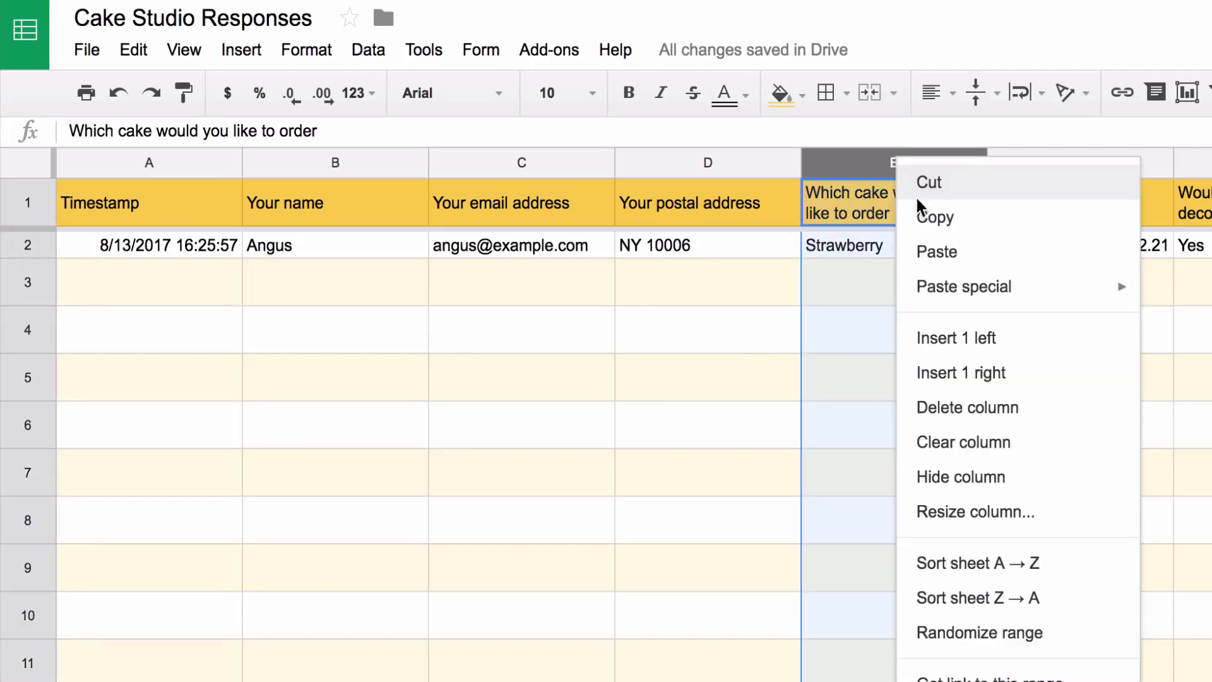
click(929, 344)
Head it 'Google Maps Image', enter =GOOGLEMAPS(D2:D) in E2, and preview the map
click(906, 213)
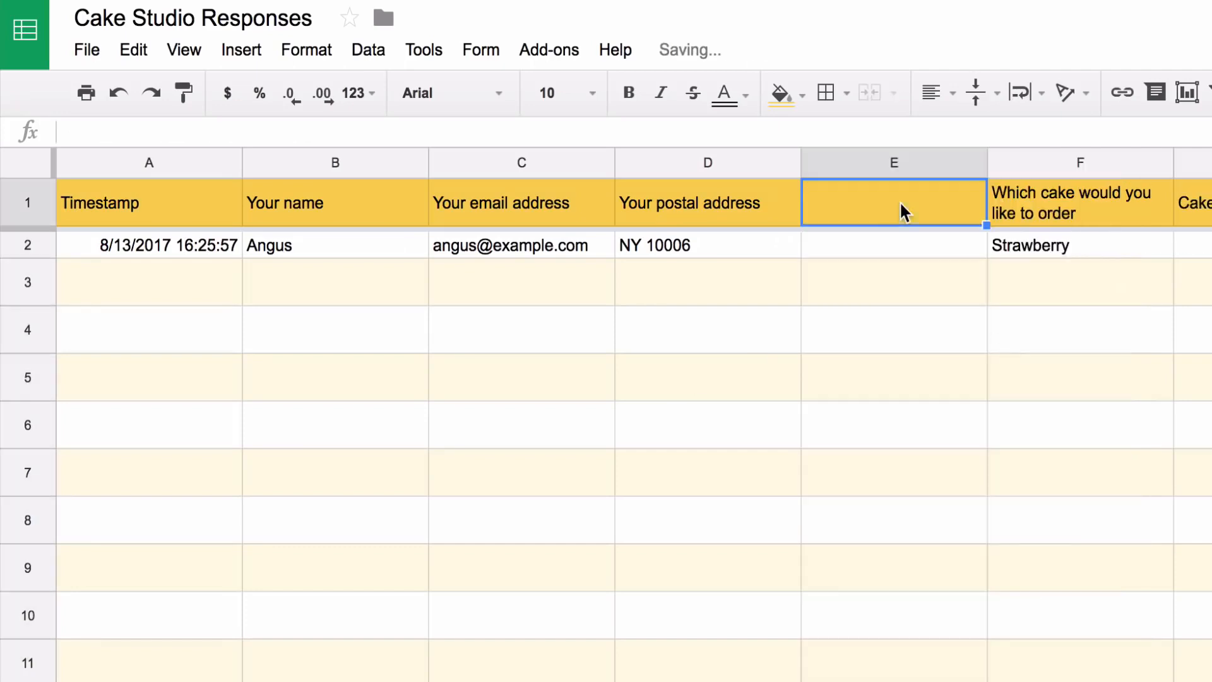
text(Google Ma)
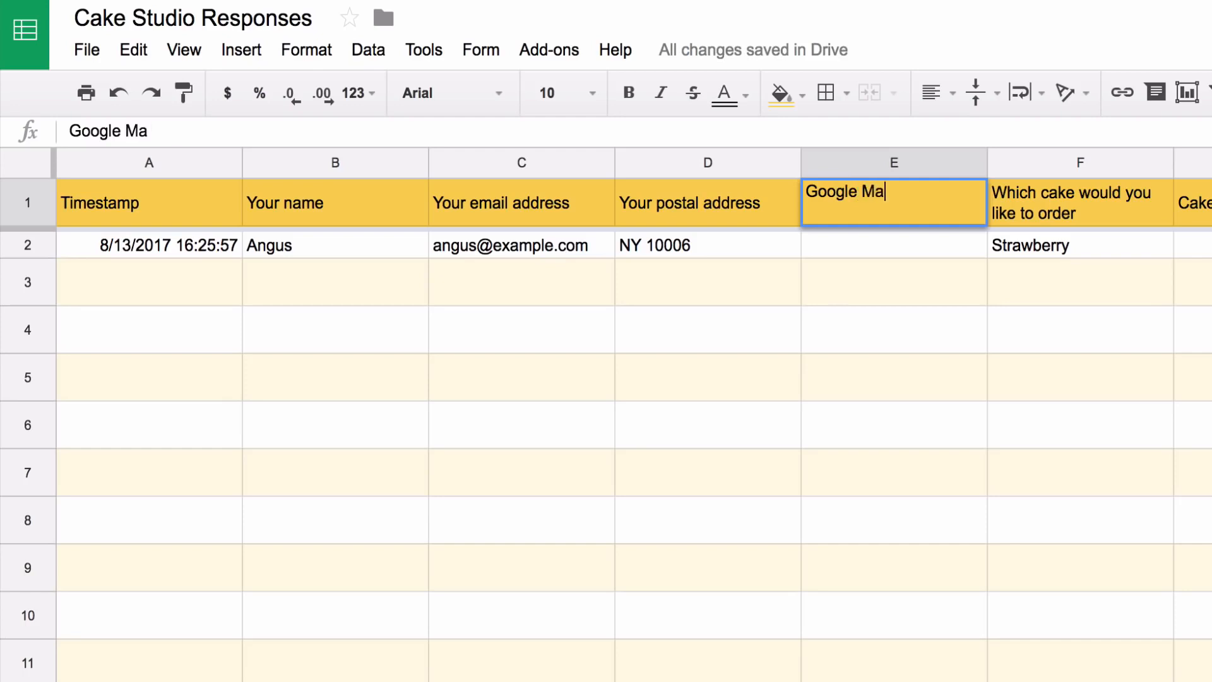
text(ps Image)
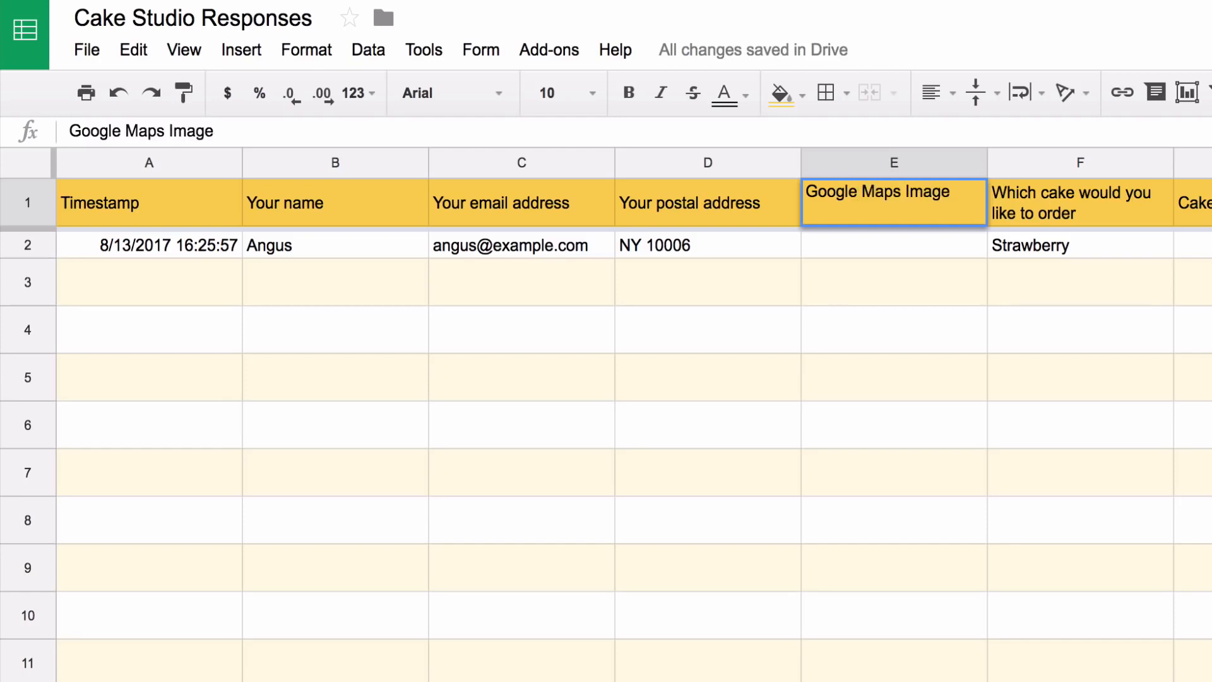
key(Return)
text(=)
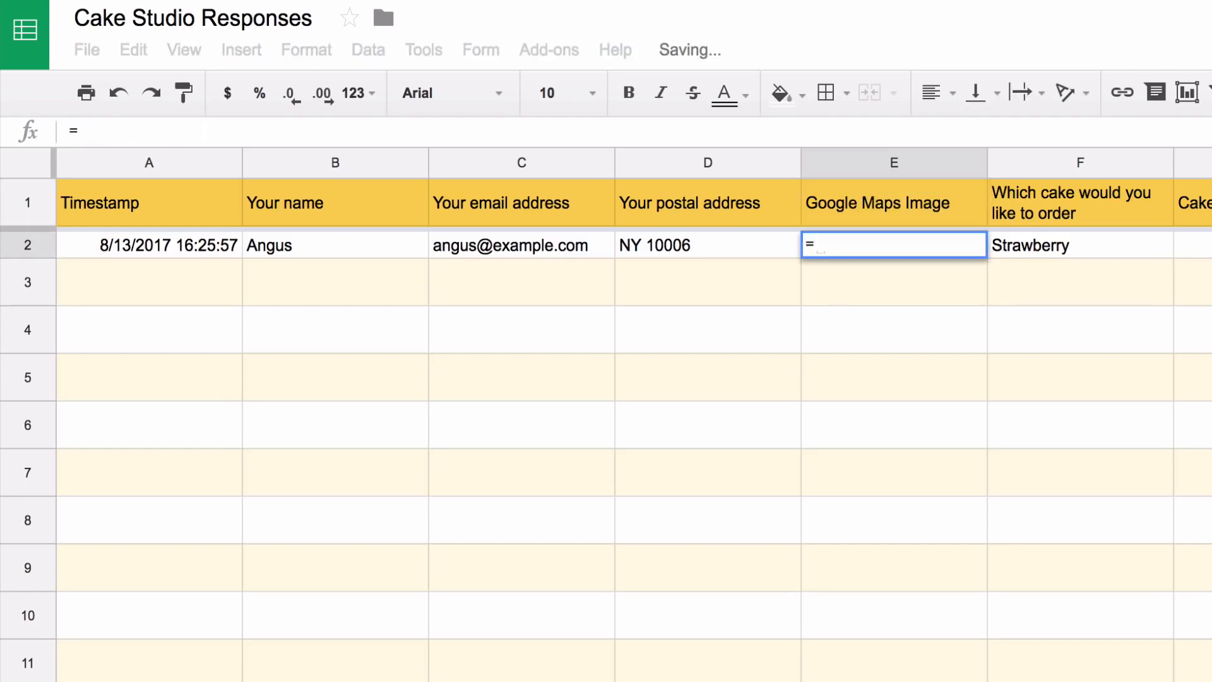
text(GOOGLEMAPS()
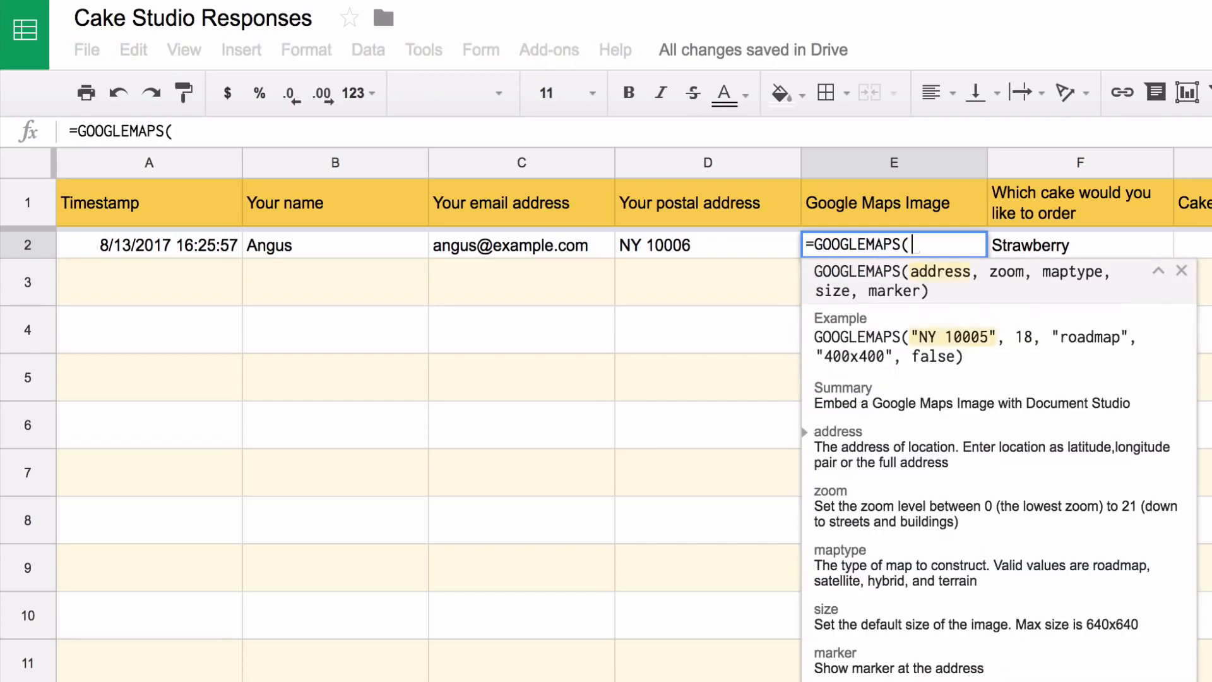
text(D2:)
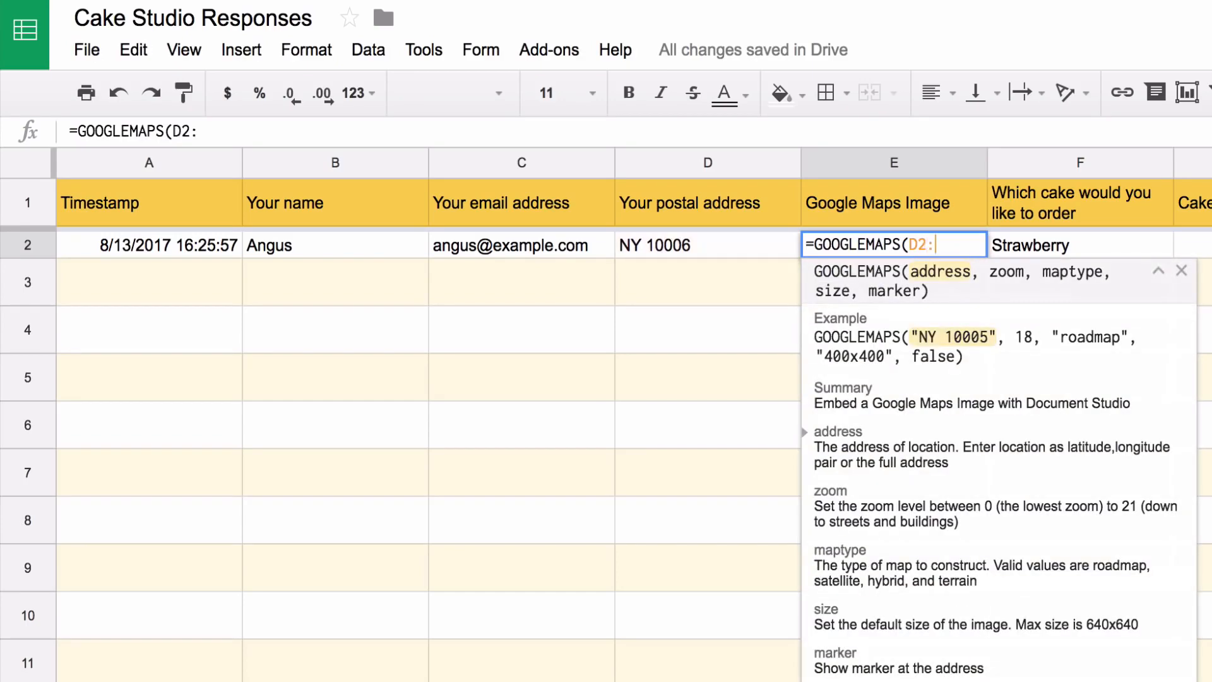
text(D))
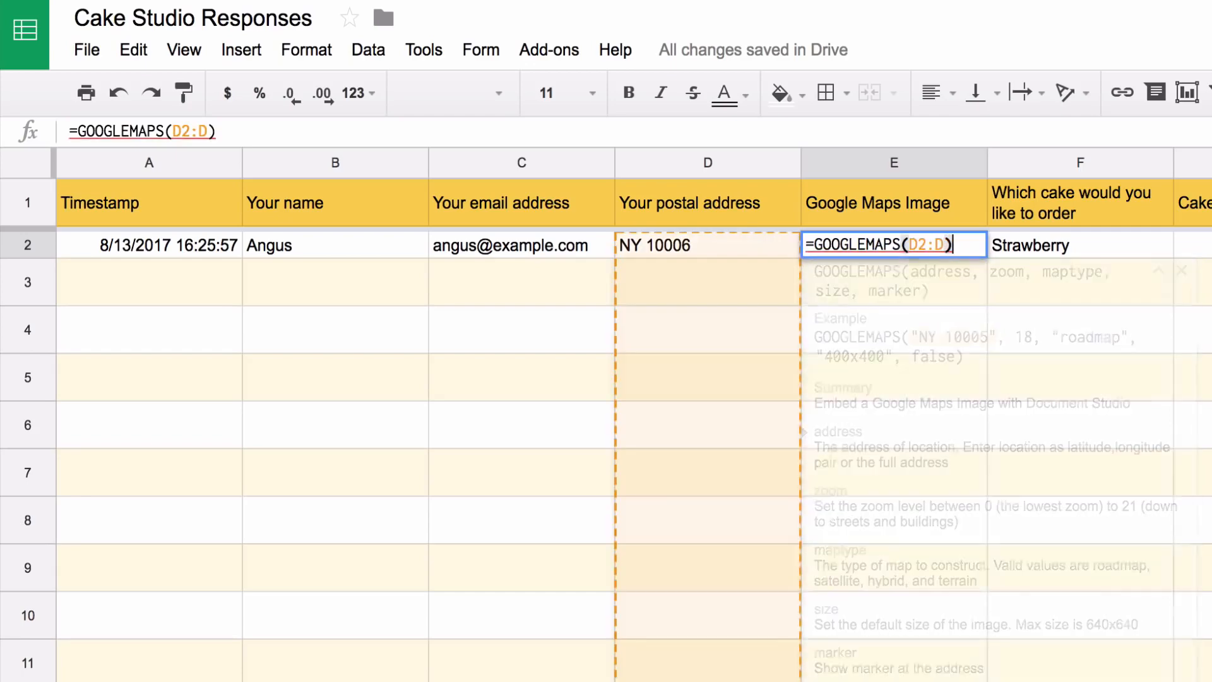
key(Return)
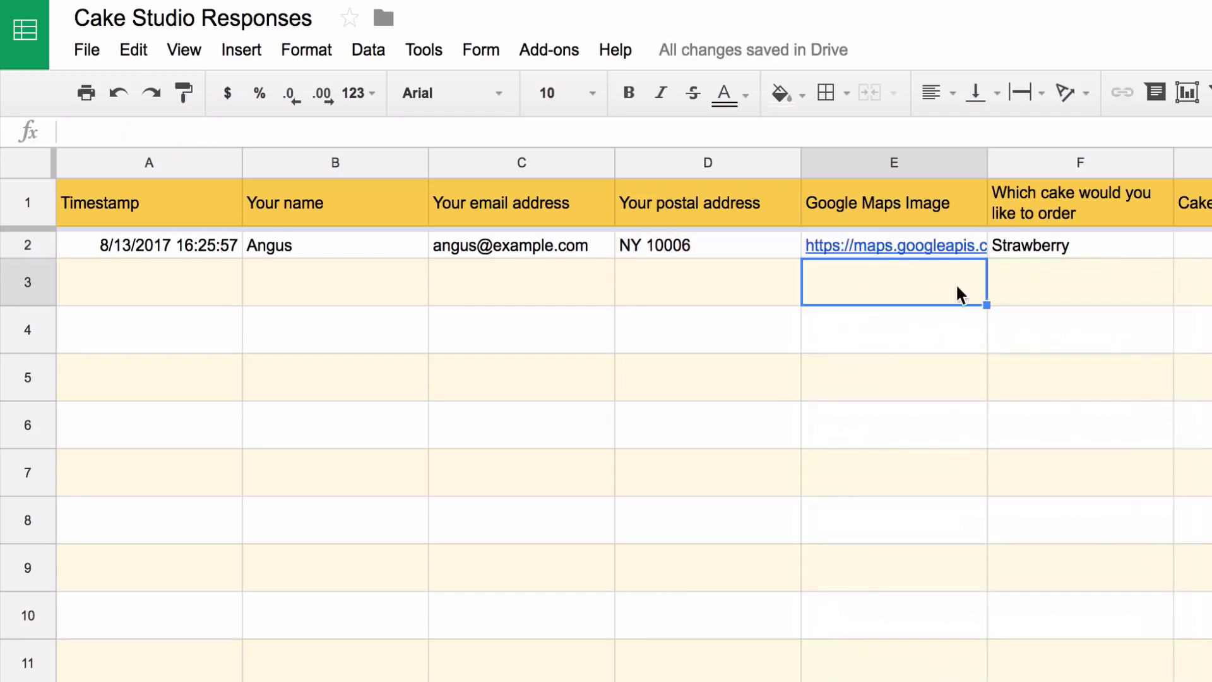
click(936, 250)
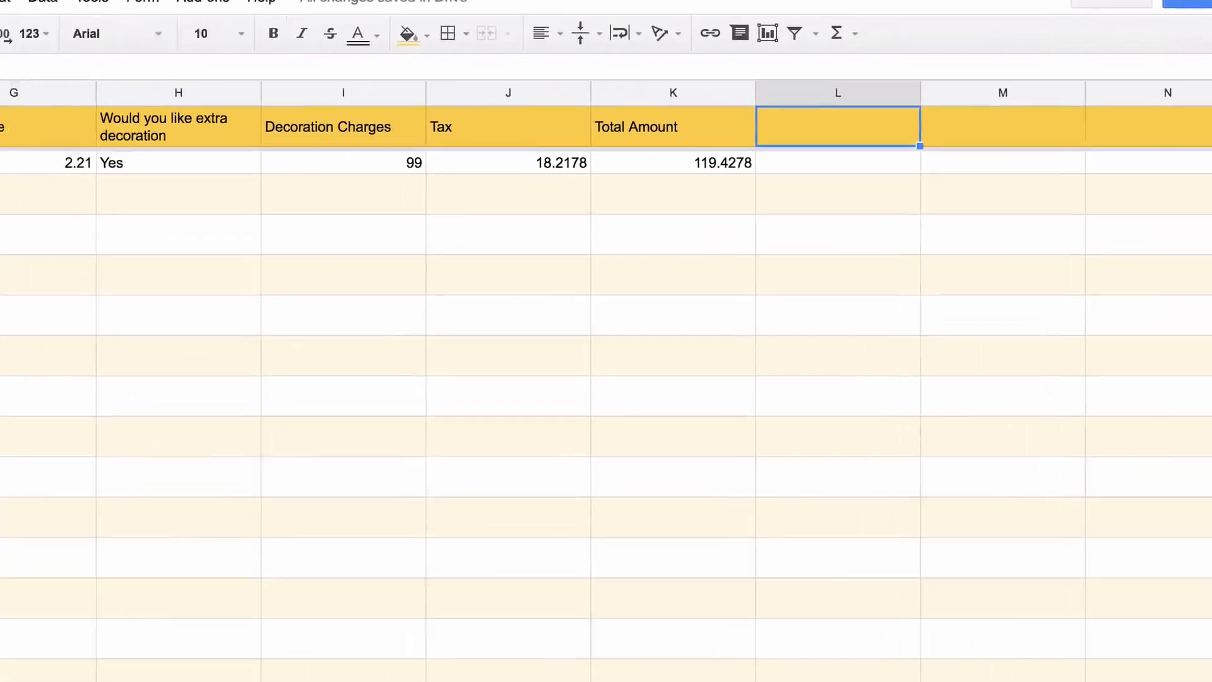
Add a 'PayPal Payment Link' header and enter =PAYPAL(F2:F, K2:K, "USD", payee's e-mail) in L2
text(P)
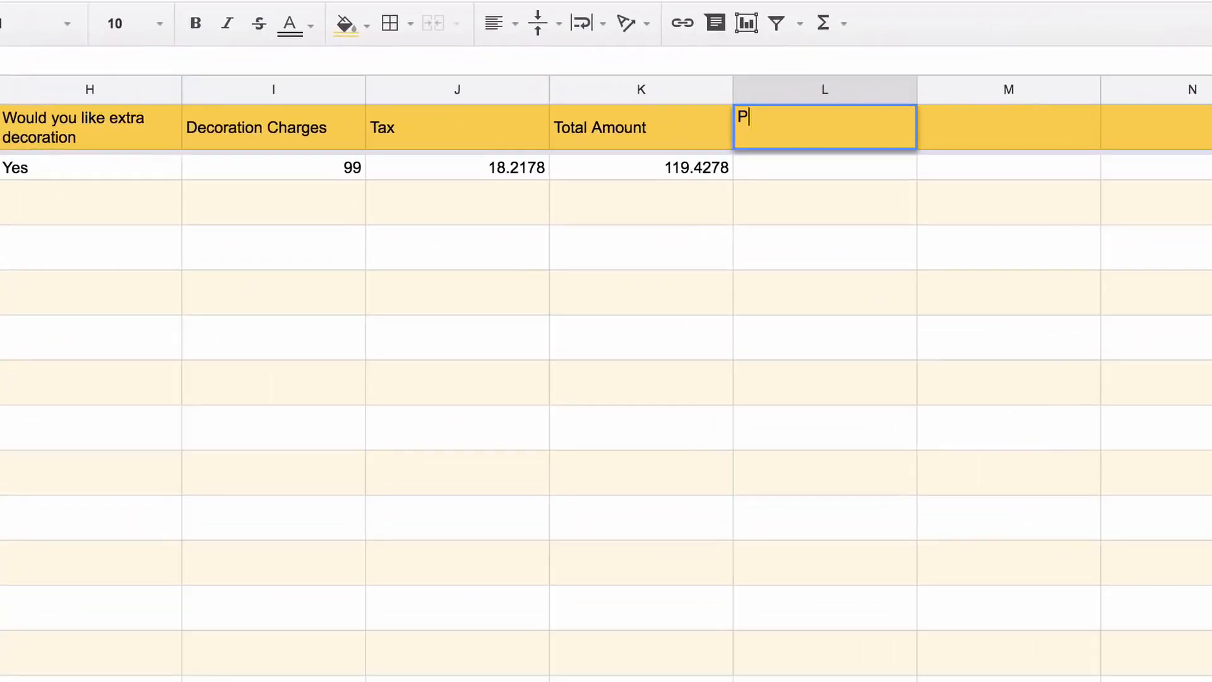
text(ayPal Payment Link)
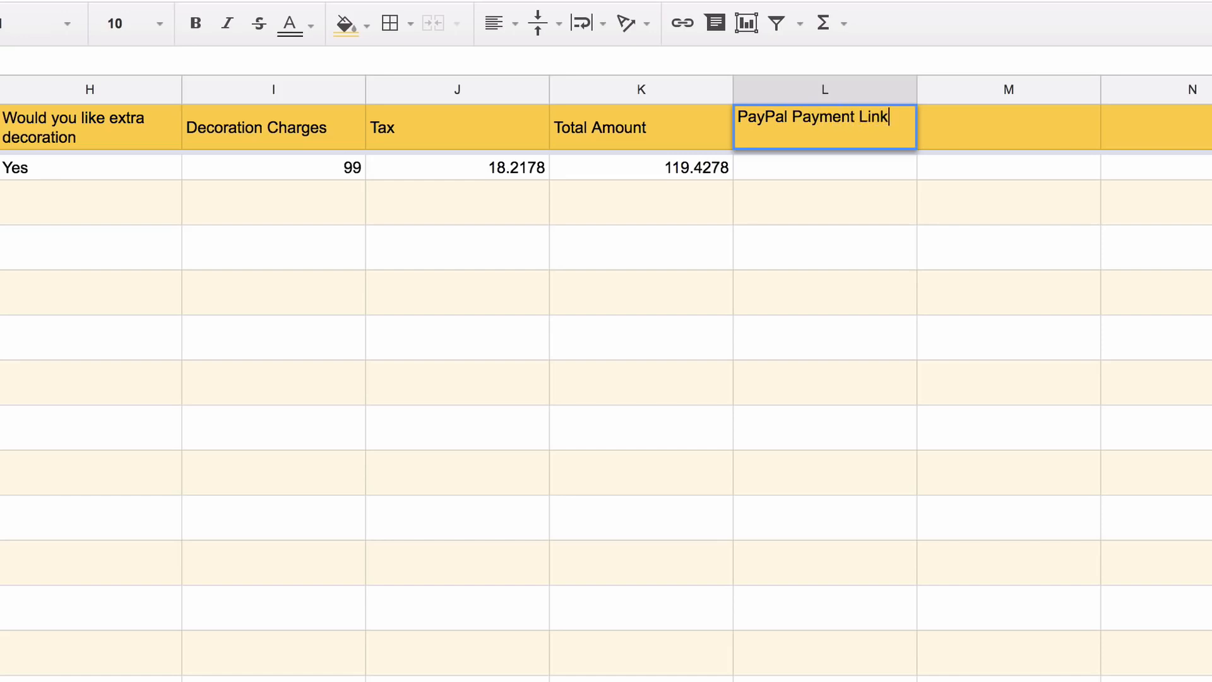
key(Return)
text(=PA)
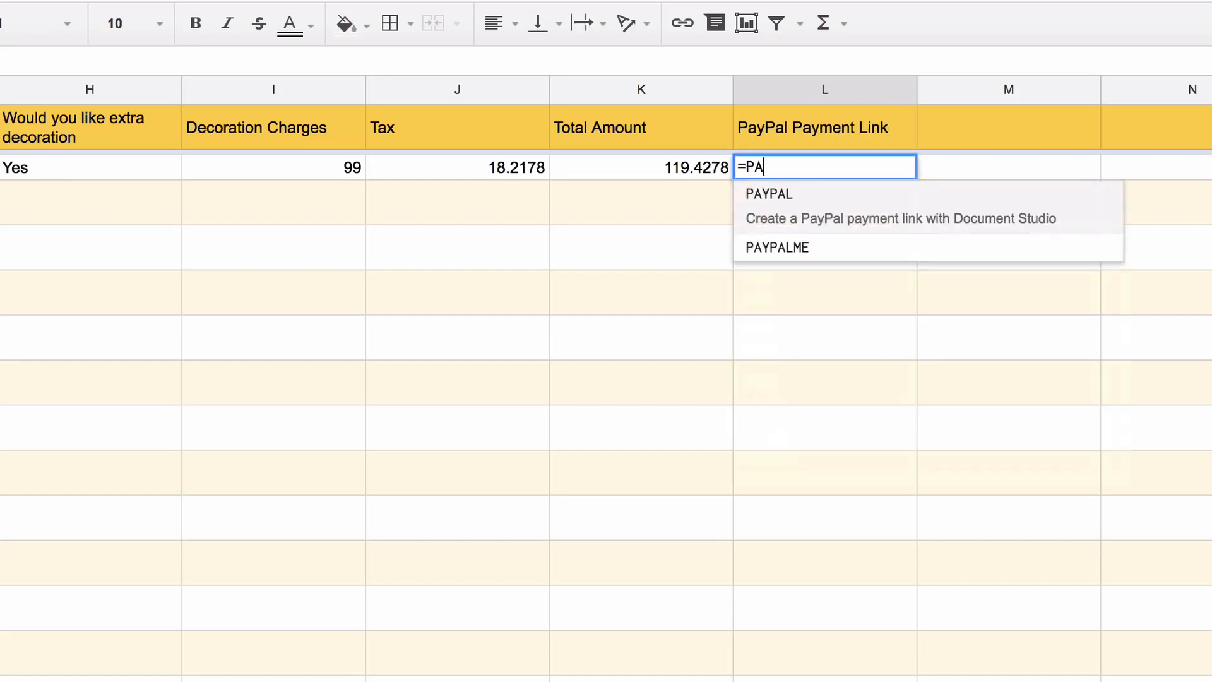
text(YPAL()
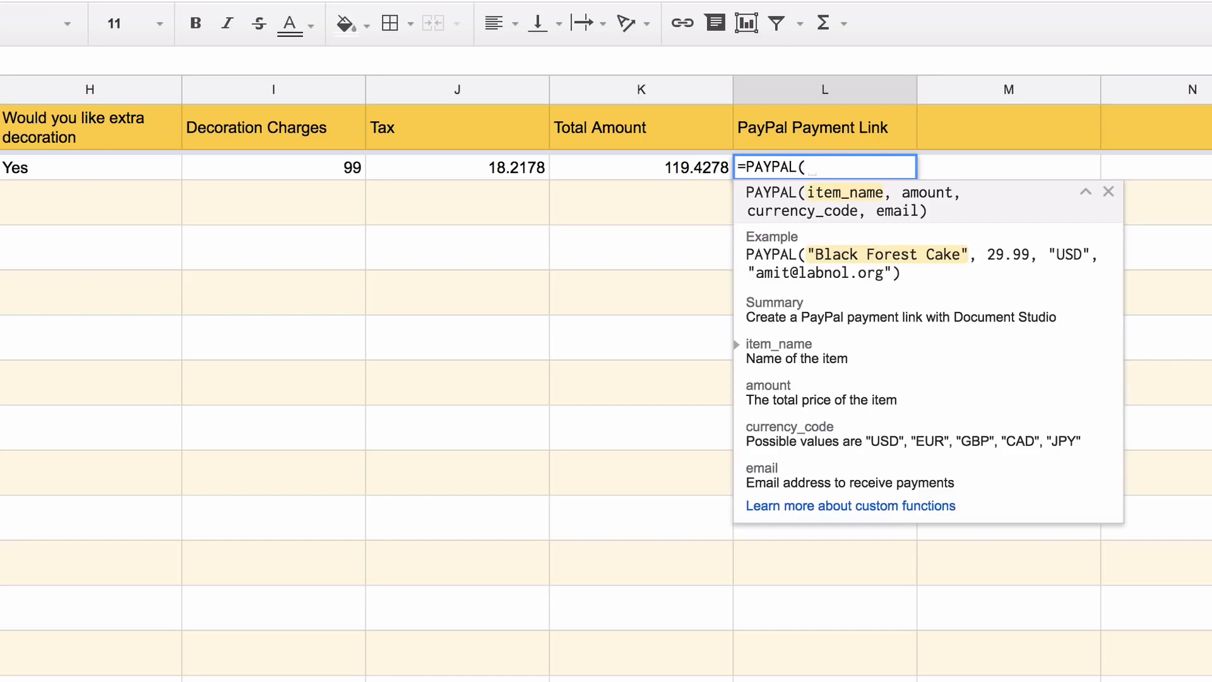
text(F2:)
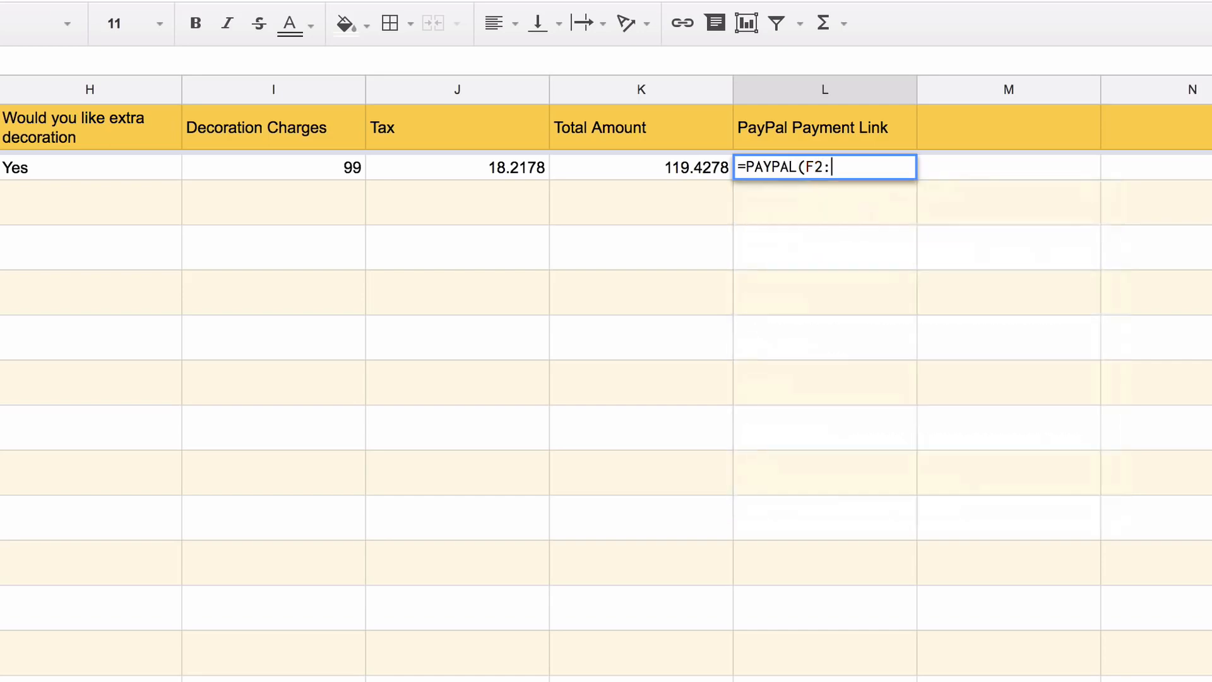
text(F)
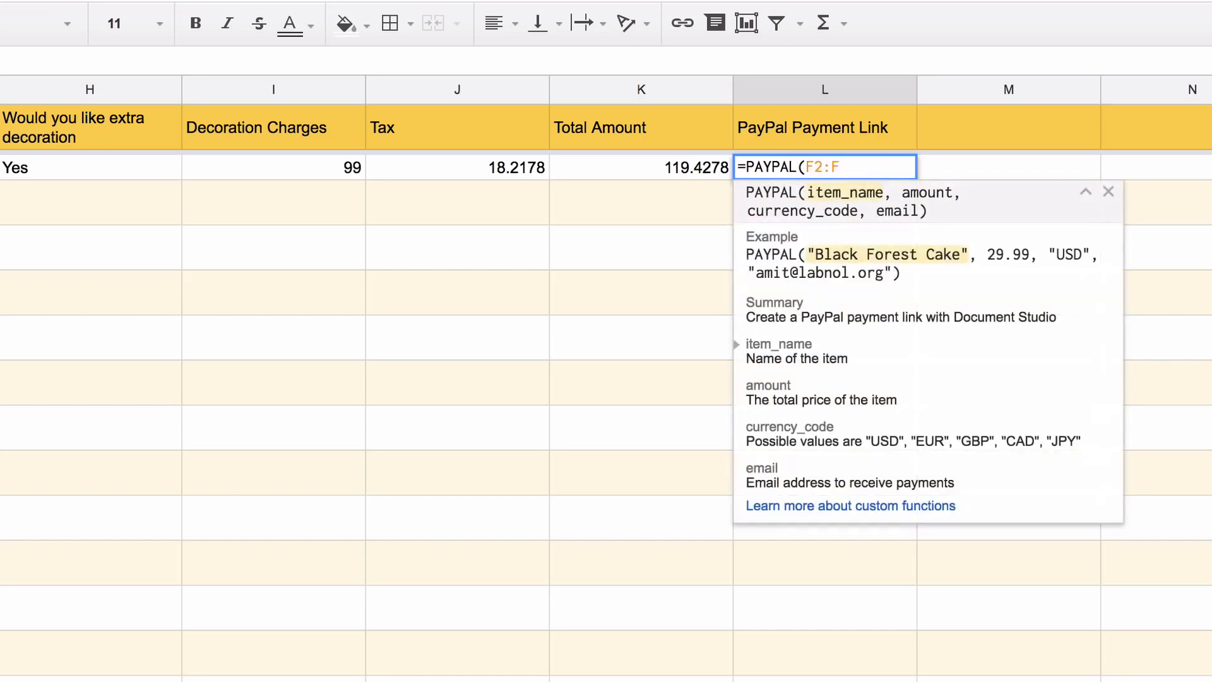
text(, K2:K)
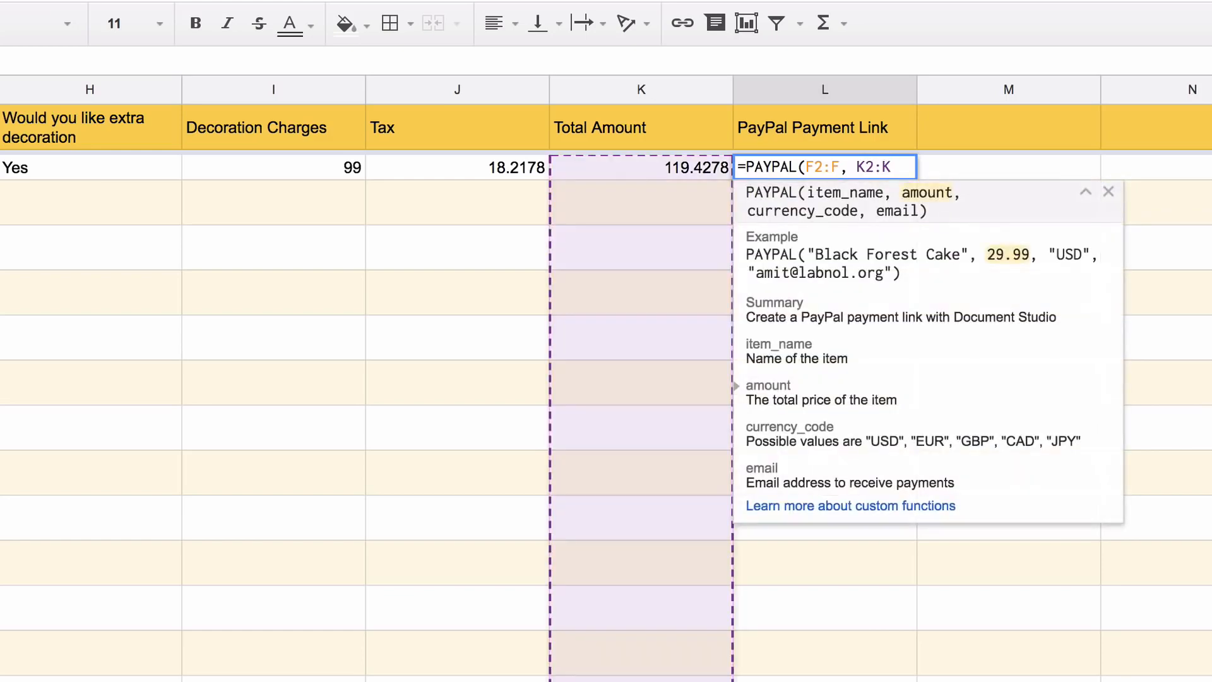
text(, "U)
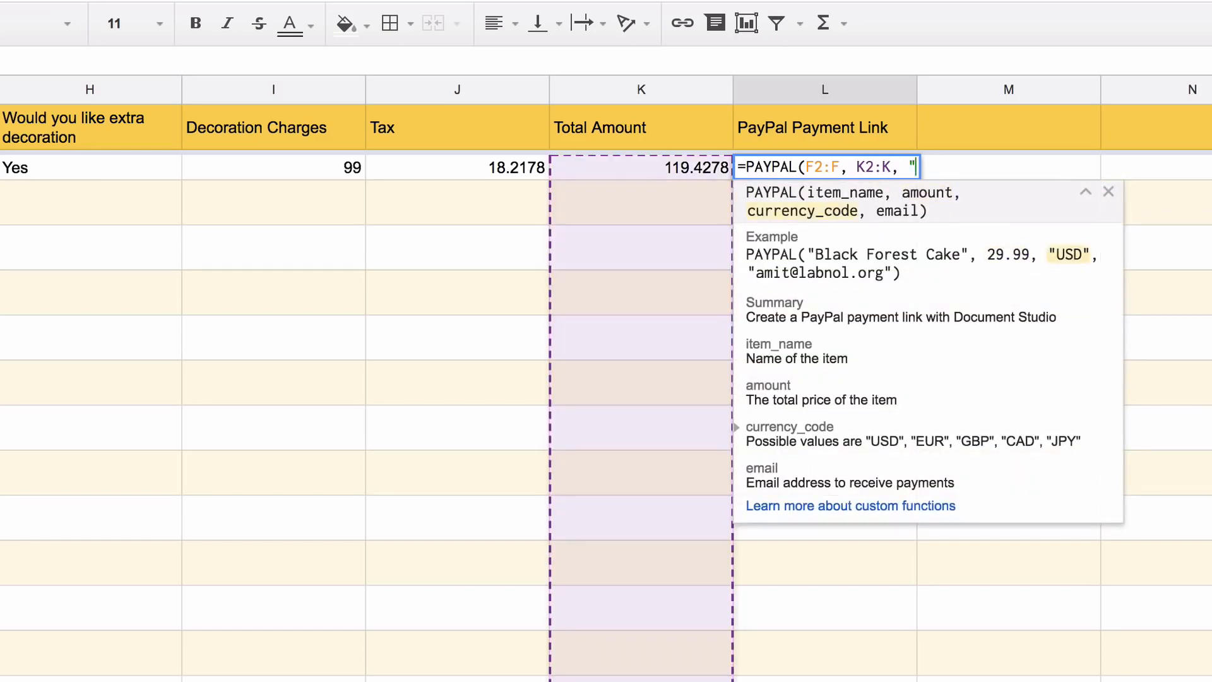
text(SD", )
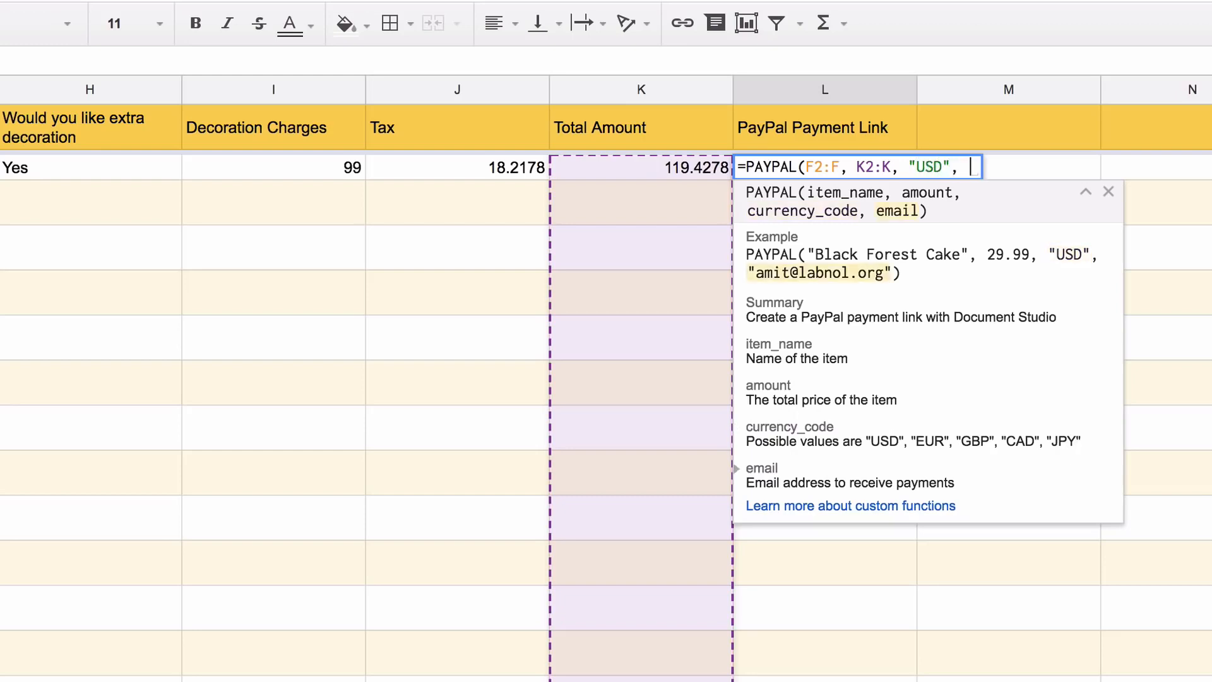
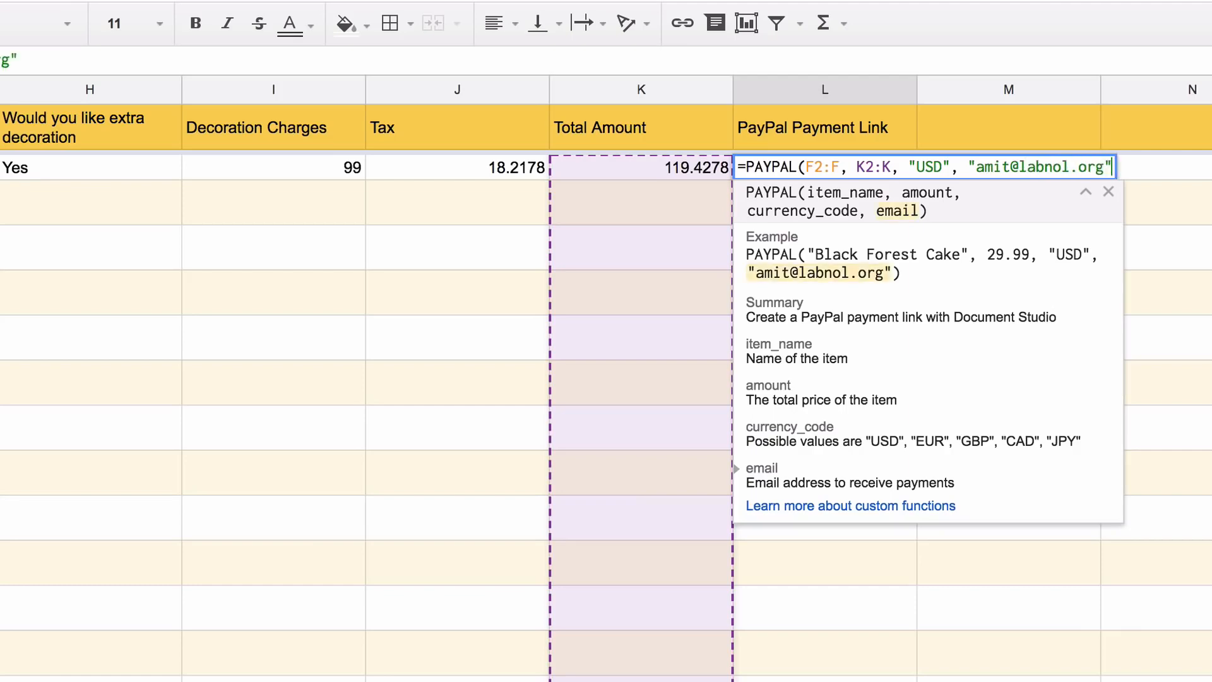
text())
key(Return)
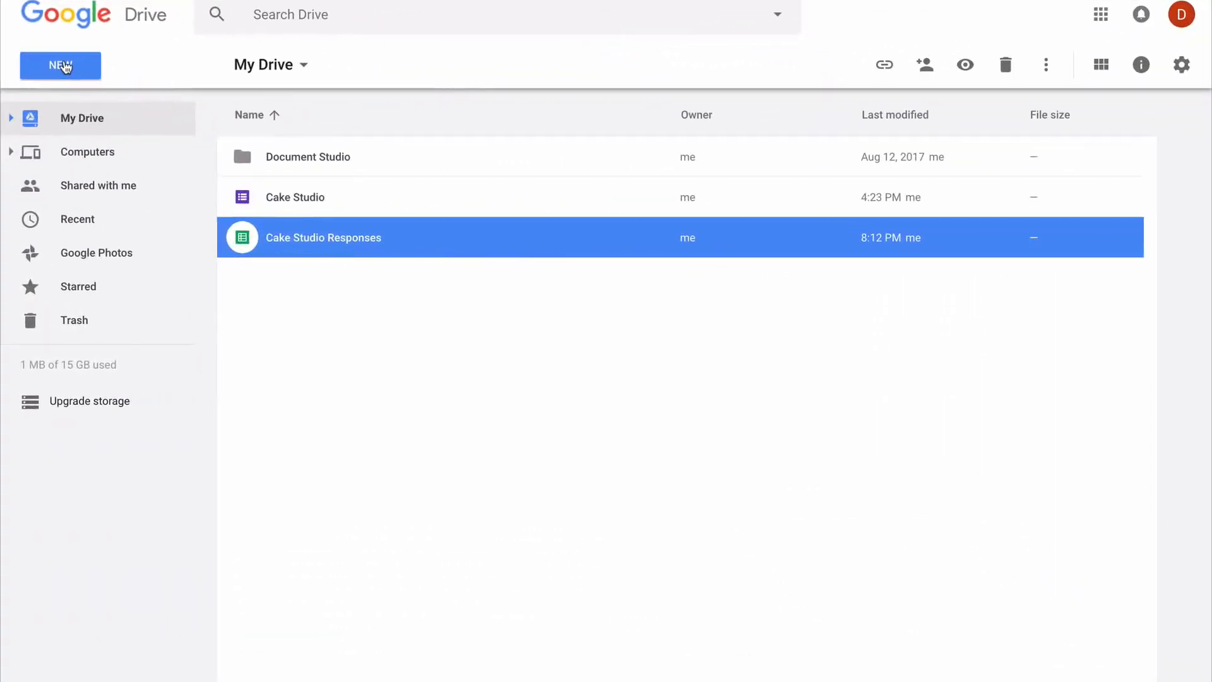
Create a new Google Sheet from the Invoice template in the template gallery
click(63, 67)
mouse_move(262, 250)
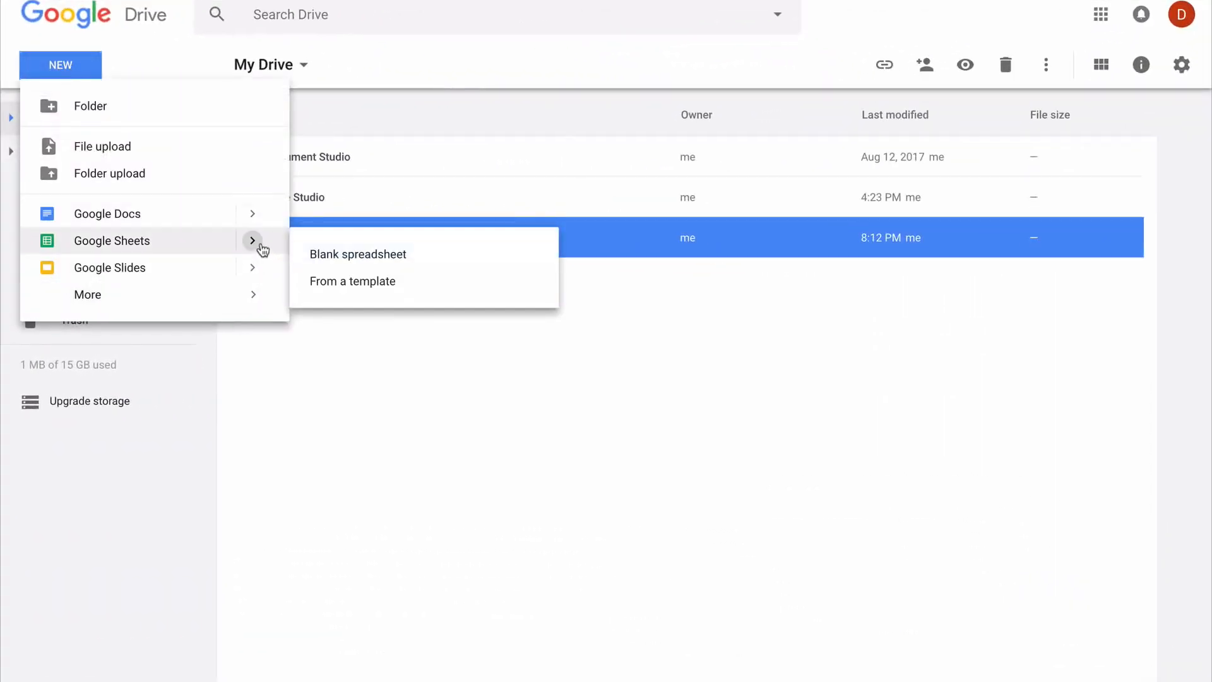
click(358, 281)
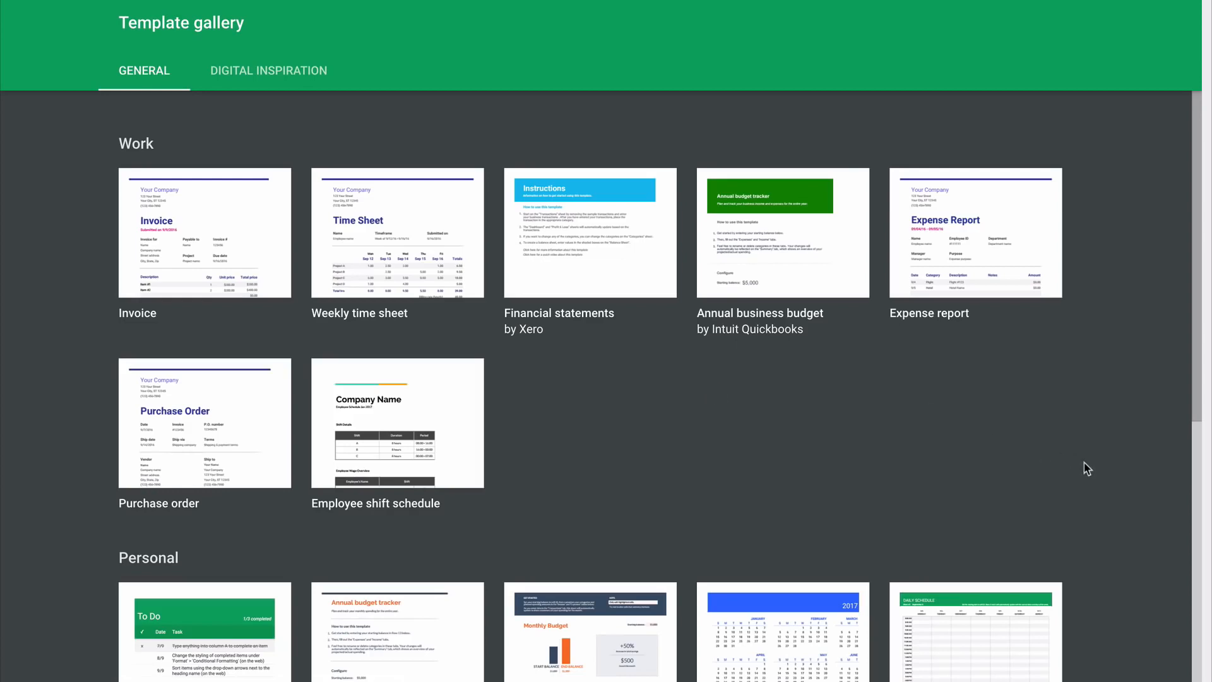
scroll(1085, 466, down, 5)
scroll(1088, 468, up, 1)
scroll(1087, 468, up, 3)
click(247, 230)
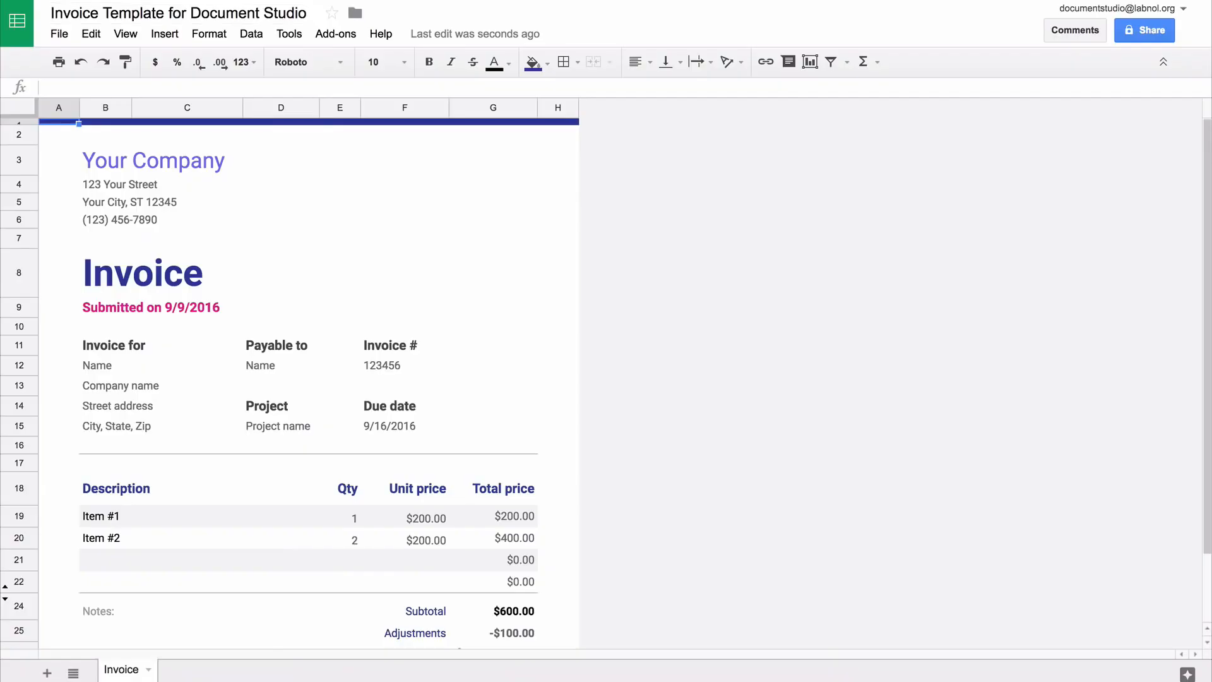
Rename the company to Cake Studio and retitle the invoice 'Order Confirmation' at size 18
click(199, 160)
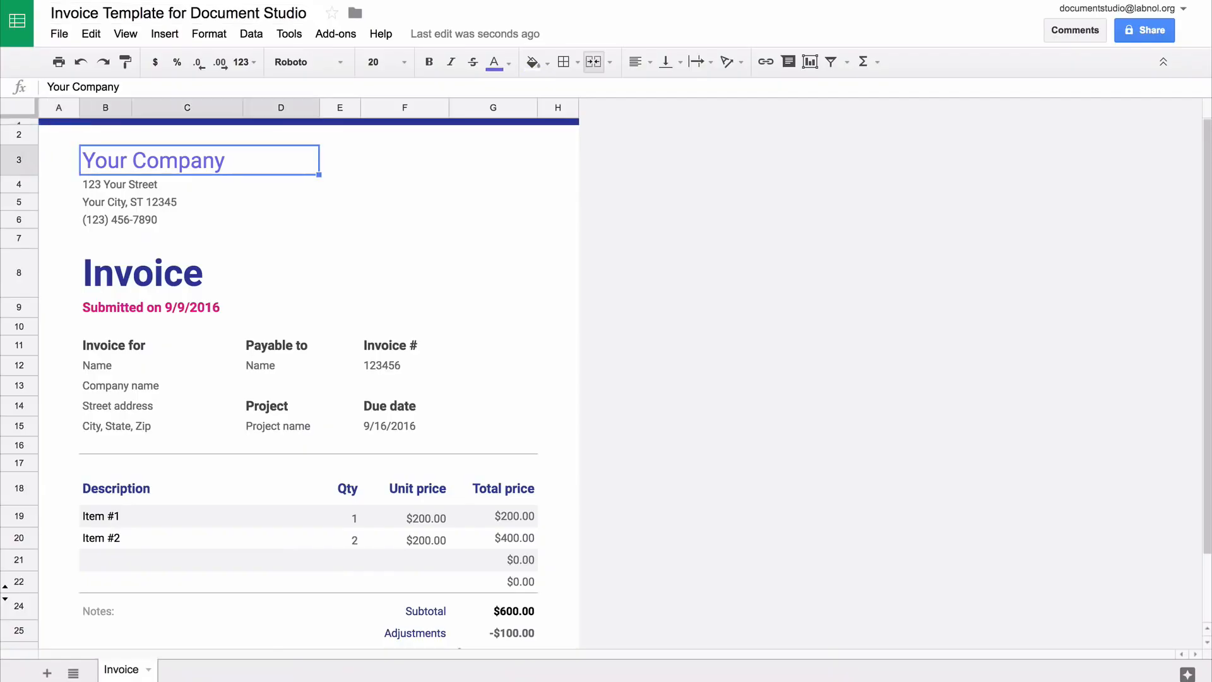
text(C)
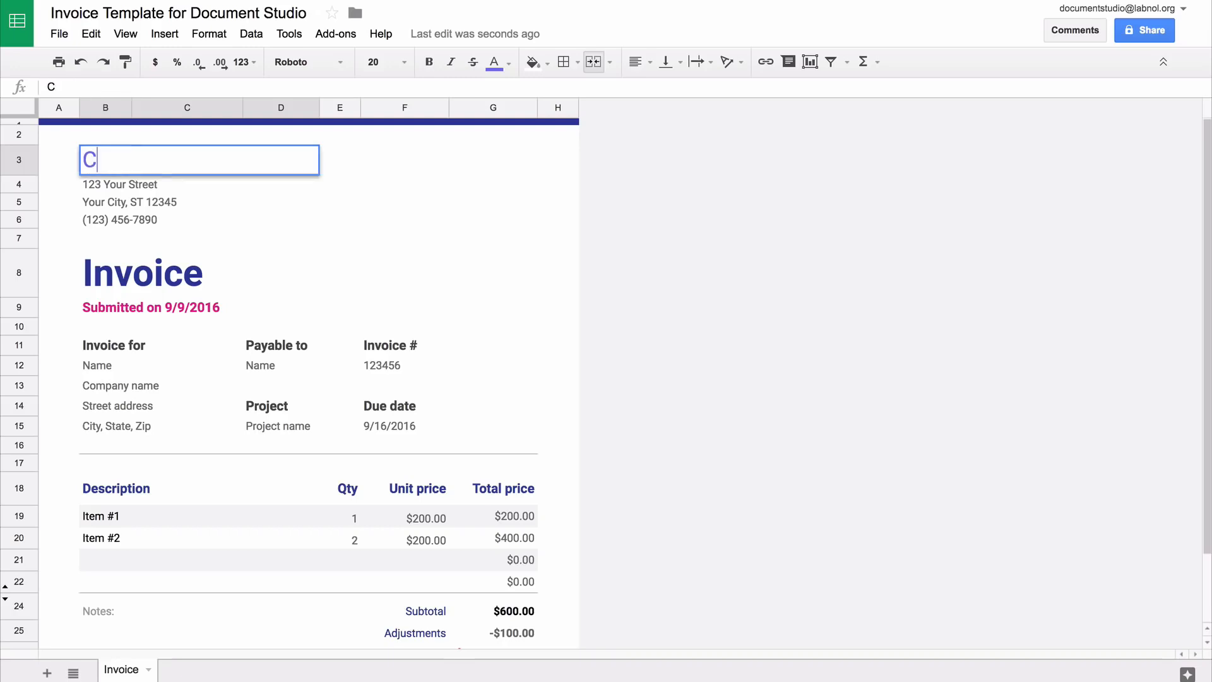
text(ake Studio)
key(Return)
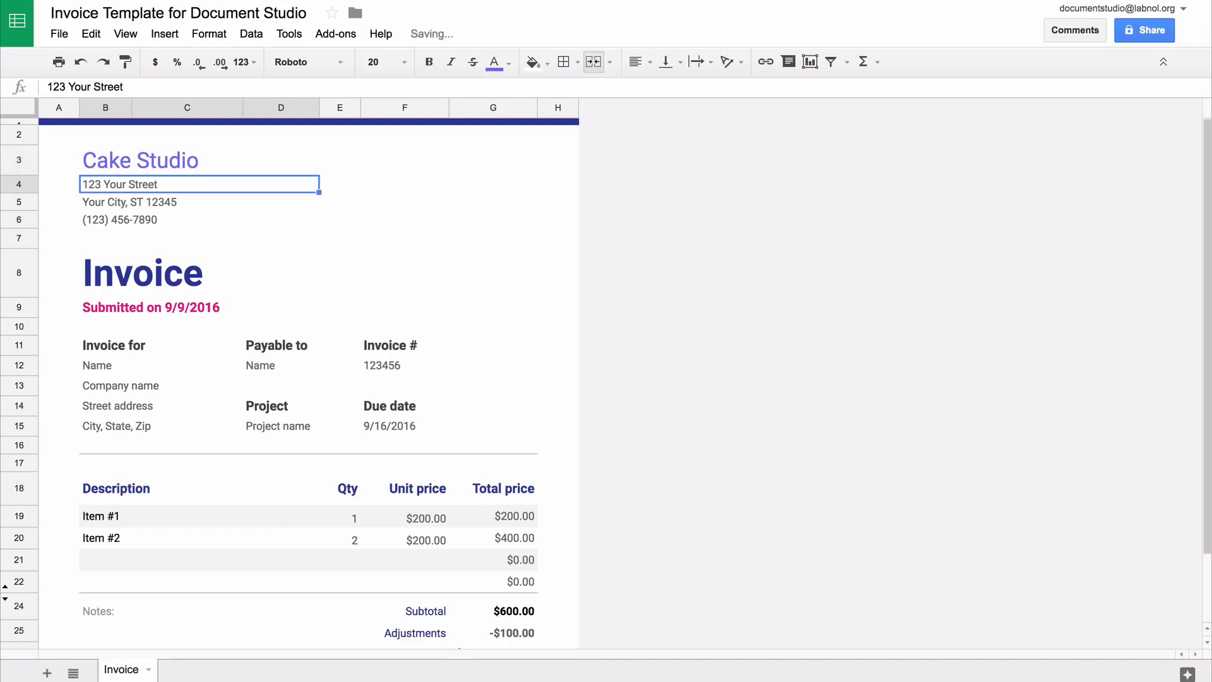
click(220, 273)
text(Order Confirmation)
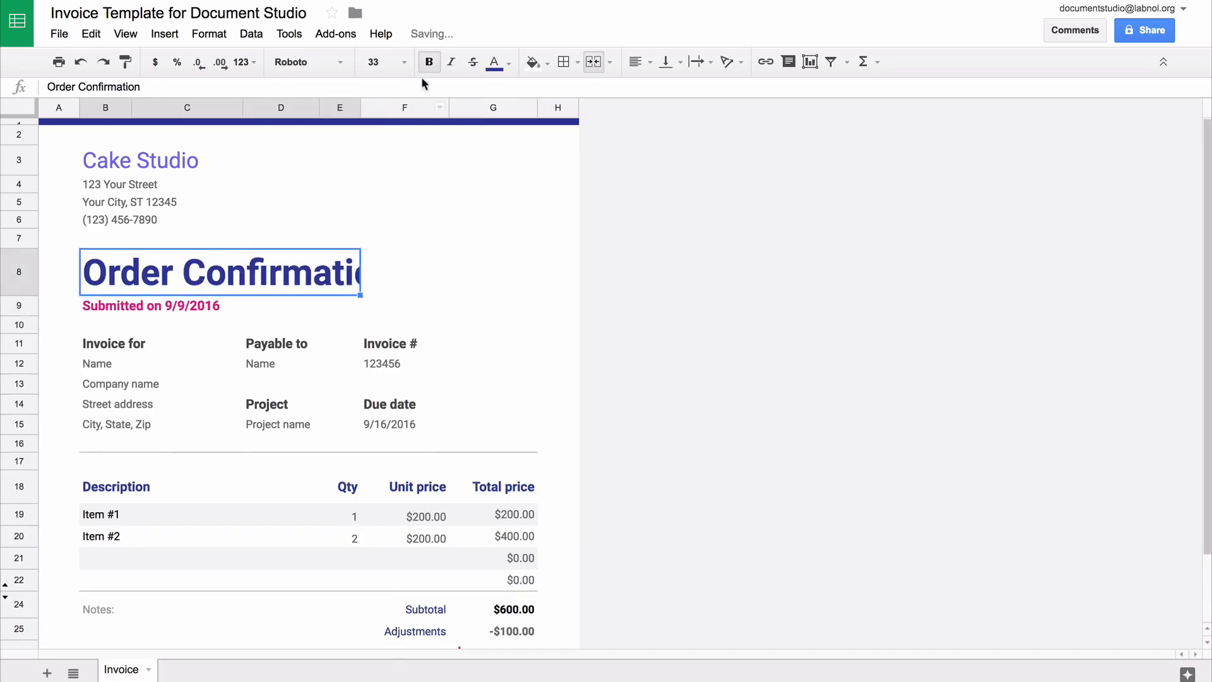
click(404, 62)
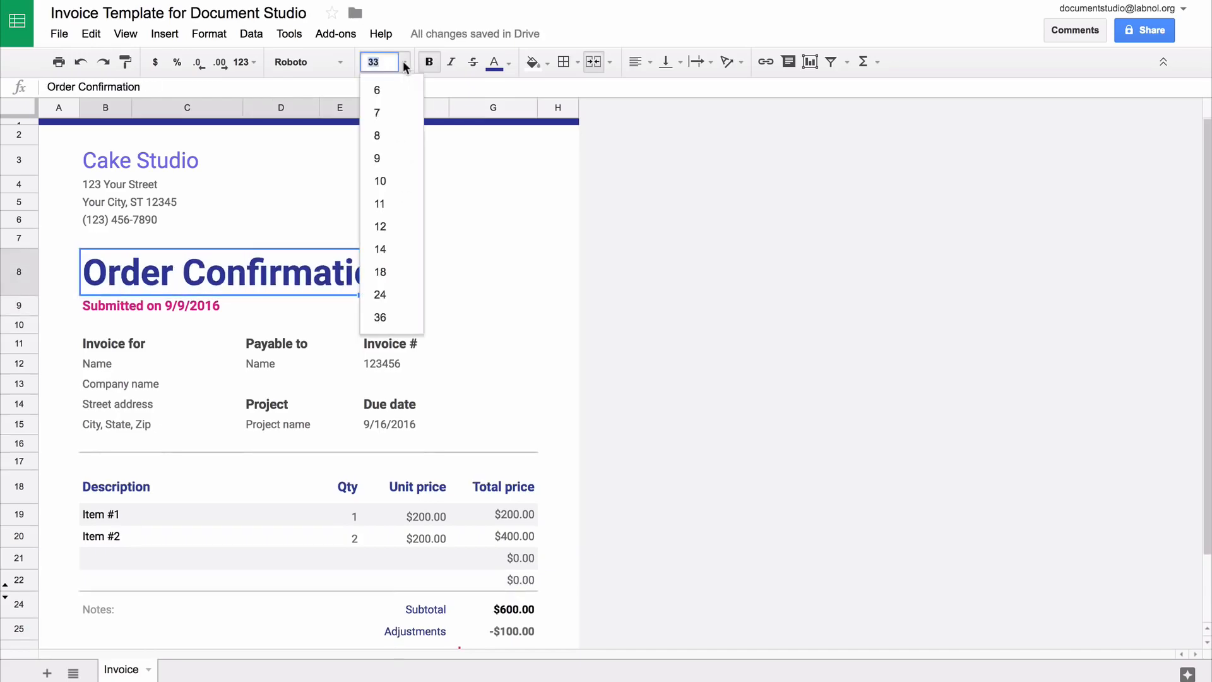
click(395, 277)
key(Down)
Enter {{Timestamp}}, {{Your Name}} and {{Your Postal Address}} placeholders in B9, B12 and B13
text({{)
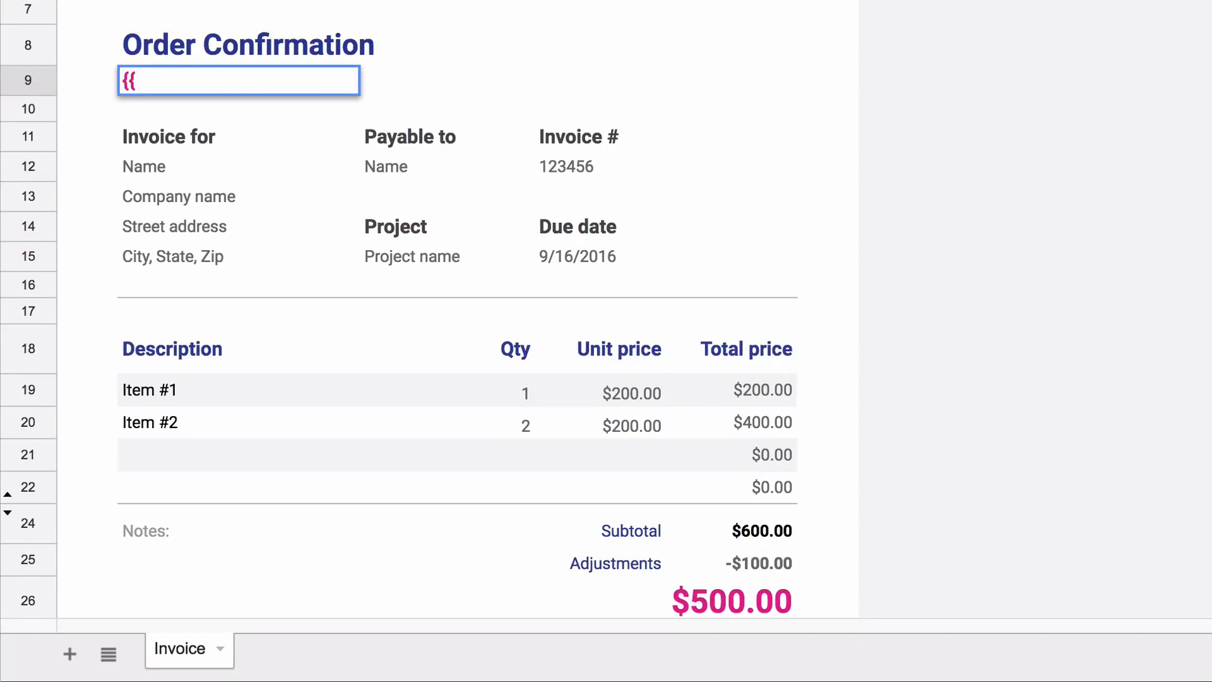
text(Timestamp)
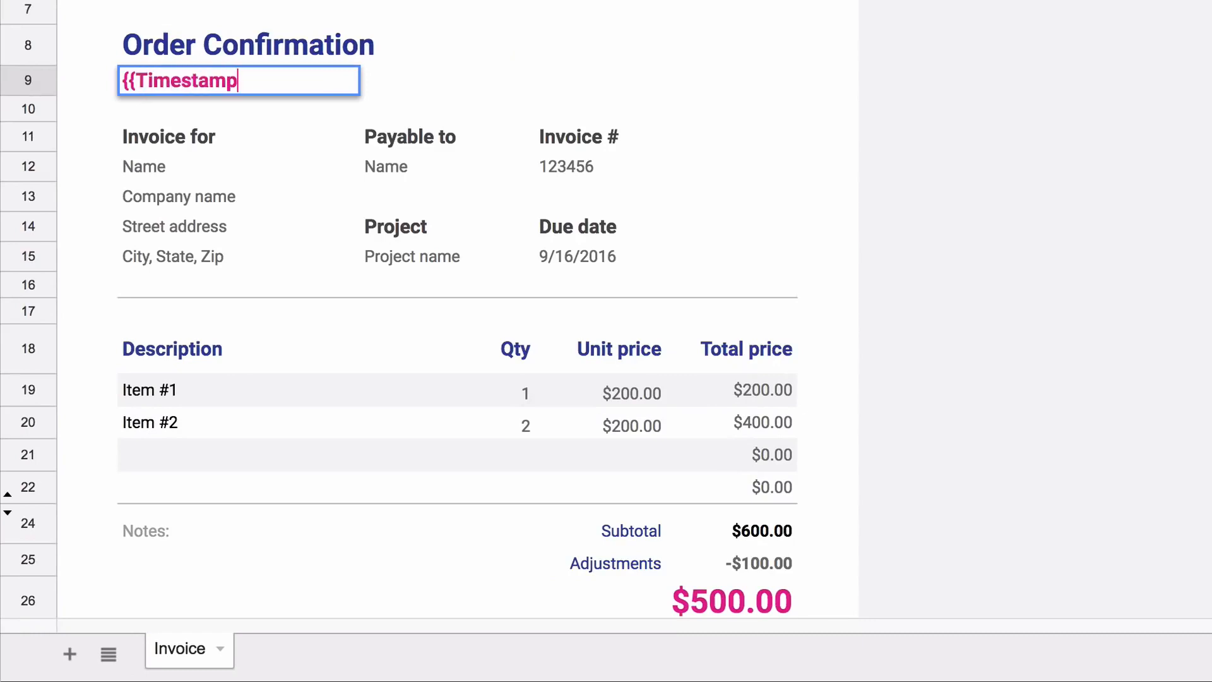
text(}})
key(Return)
key(Down)
key(Down)
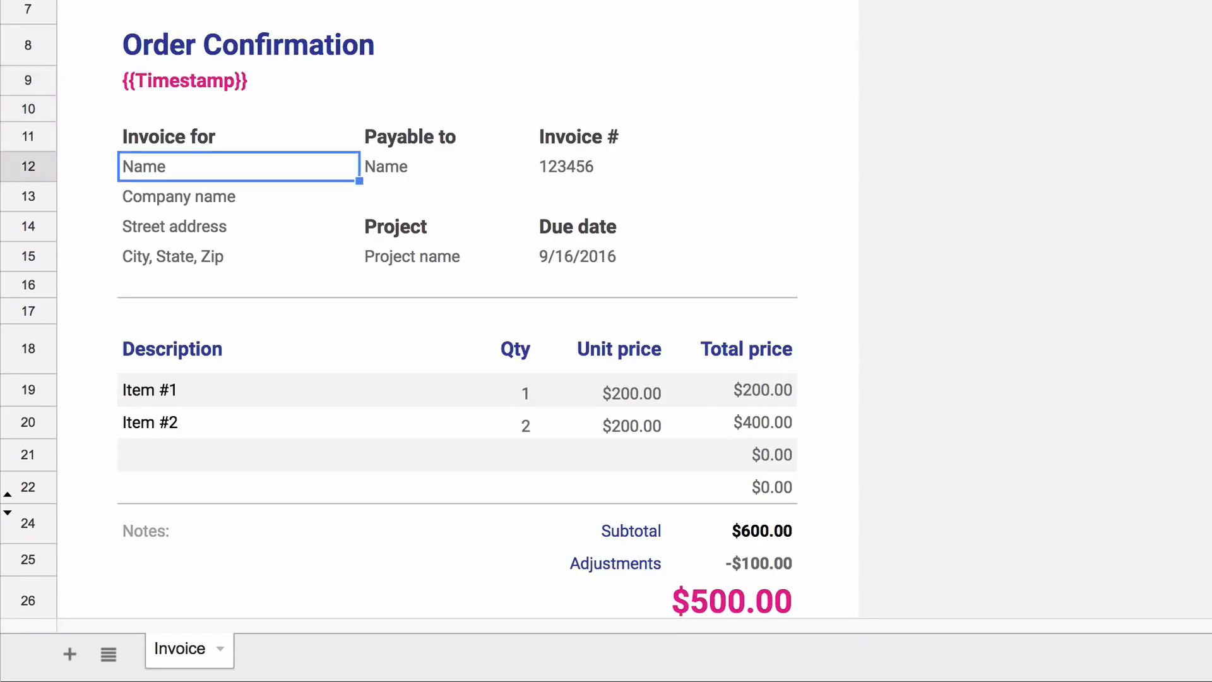
text({{You)
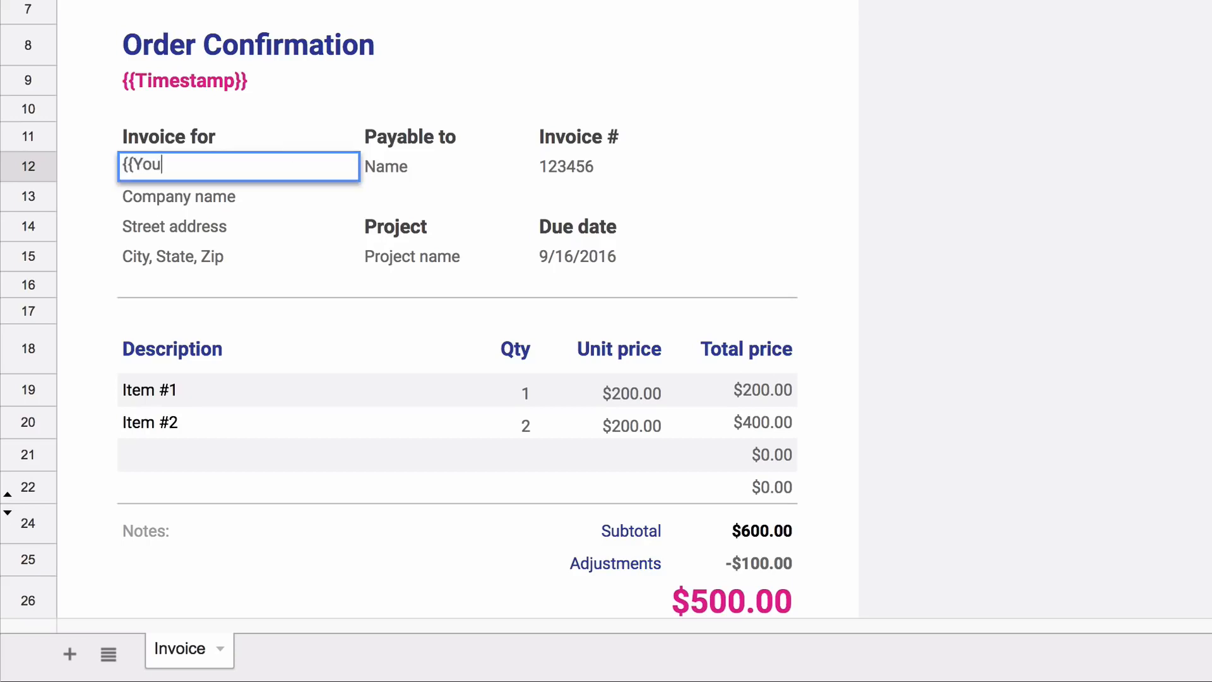
text(r Name}})
key(Return)
text({{Your )
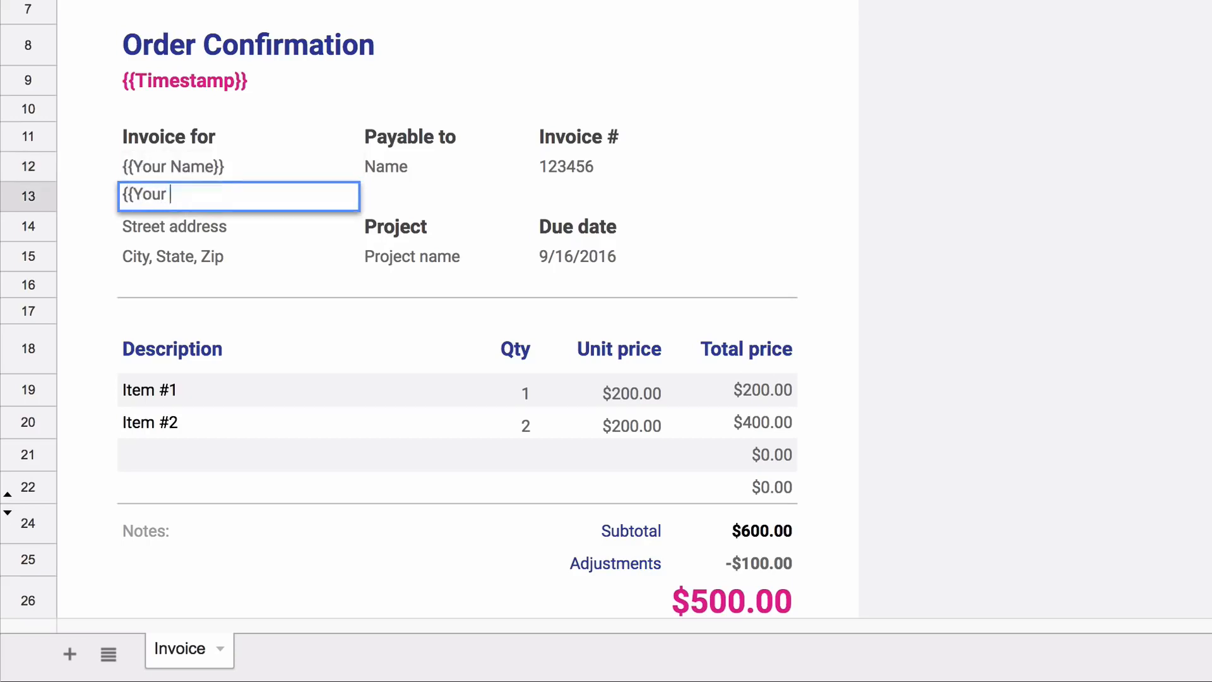
text(Postal Addre)
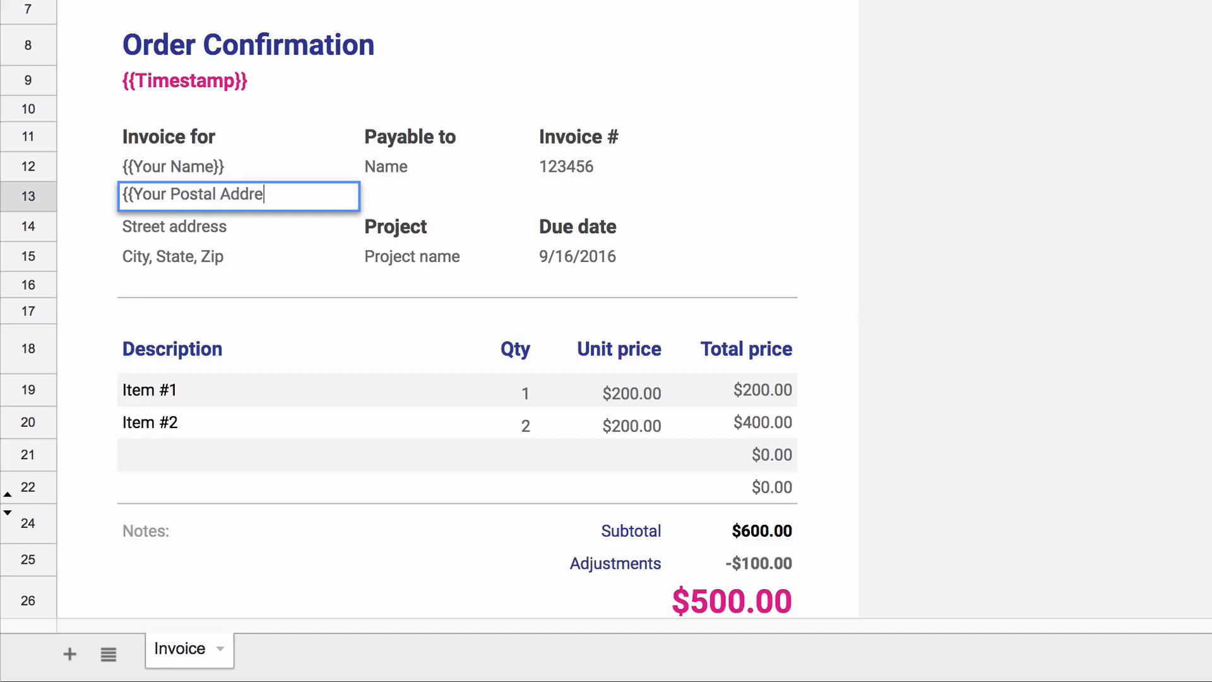
text(ss}})
key(Return)
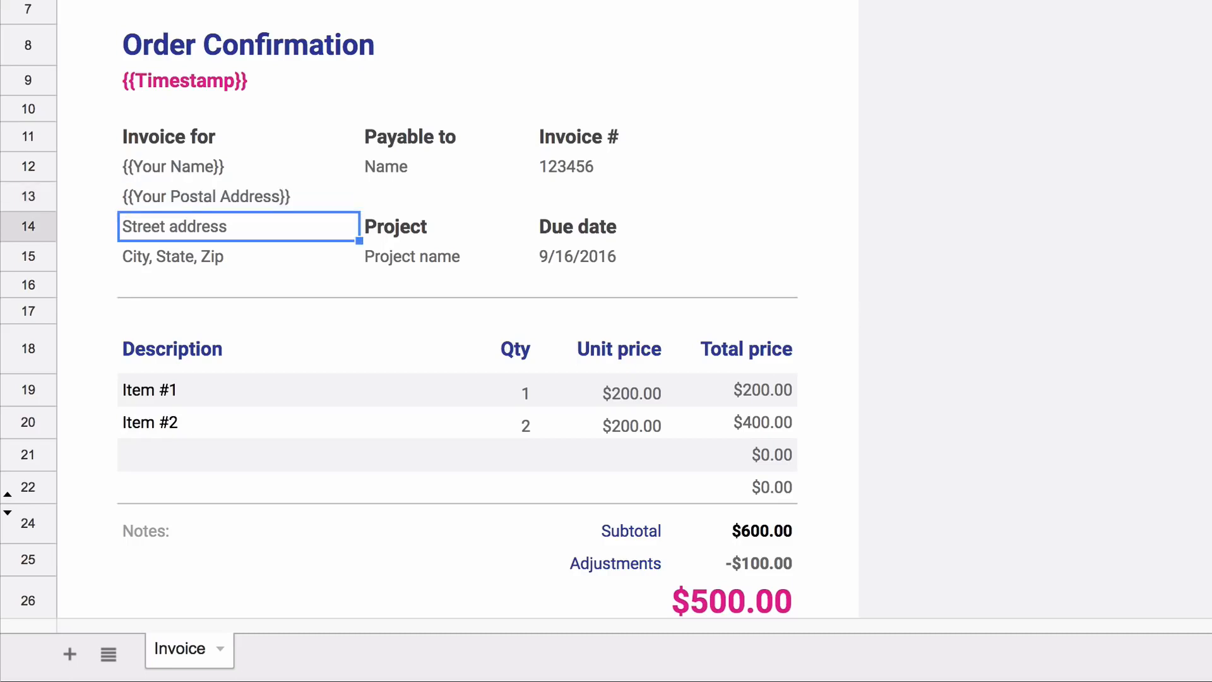
key(shift+Down)
key(shift+Down)
Clear the leftover address lines and the Payable to, Invoice # and date details in C11:D15
key(shift+Up)
key(Delete)
click(441, 133)
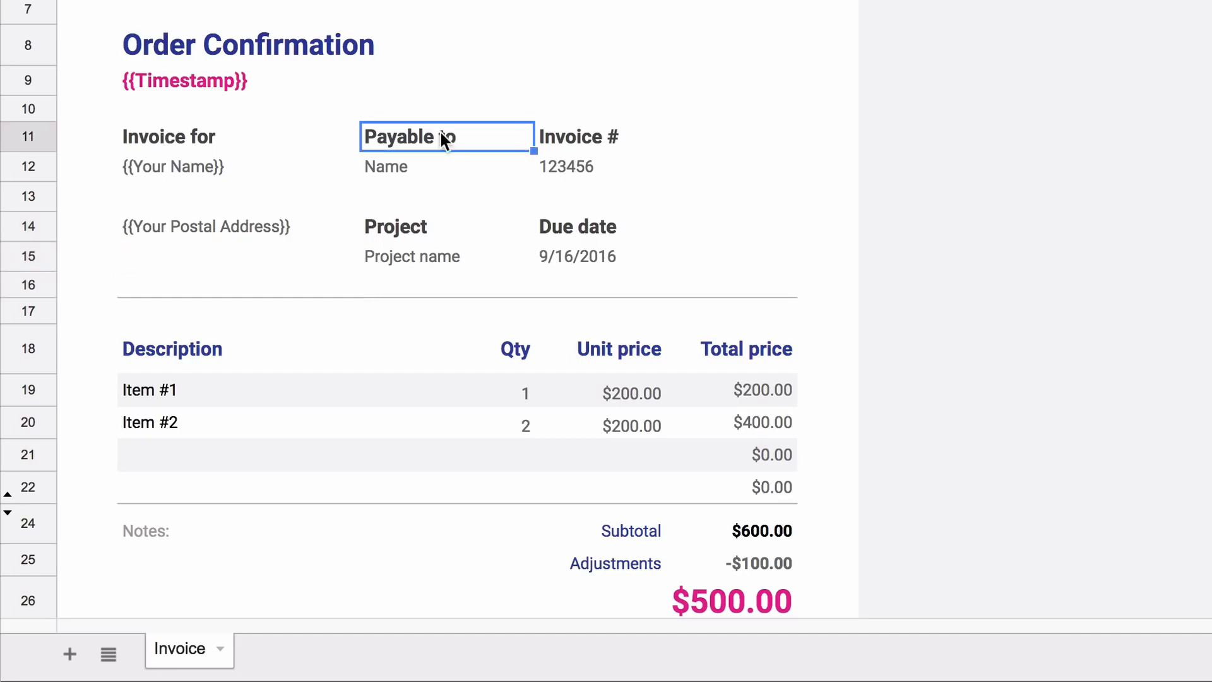
key(shift+Right)
key(shift+Right)
key(shift+Left)
key(shift+Down)
key(shift+Down)
key(shift+Down)
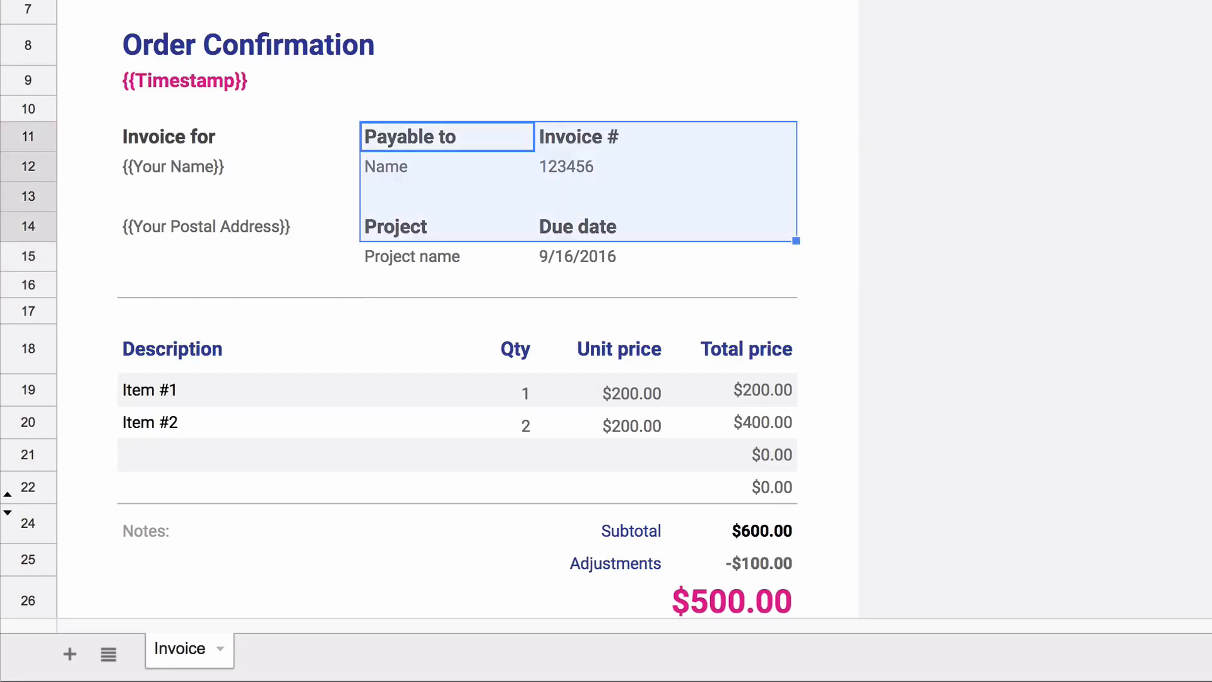
key(shift+Down)
key(Delete)
Enter =HYPERLINK("{{PayPal Payment Link}}", "Pay Invoice via PayPal") in C14
click(639, 214)
text(=hyperlink()
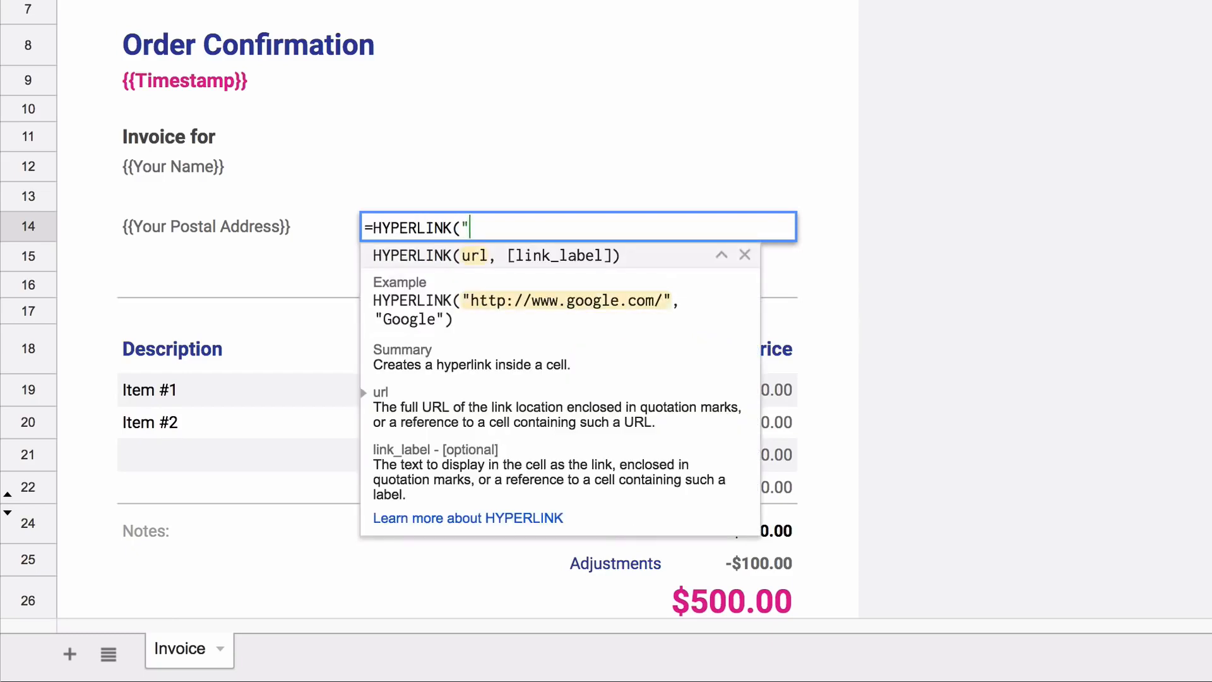
text("{{PayPal Payment Link}})
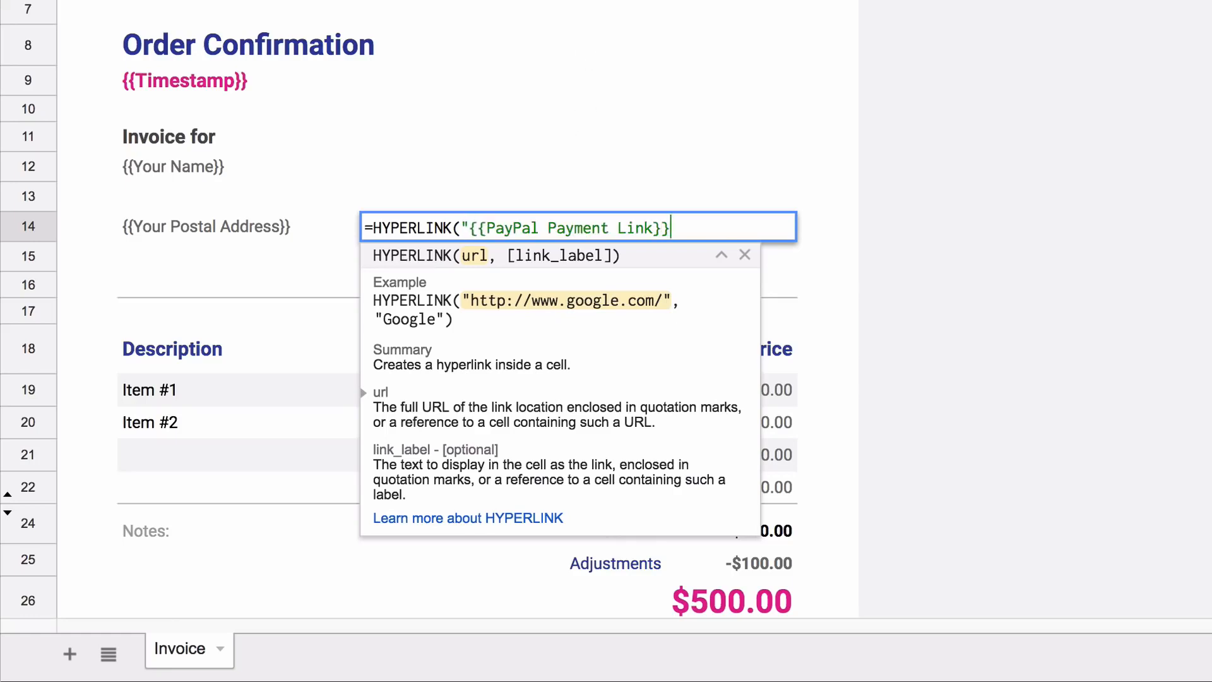
text(", ")
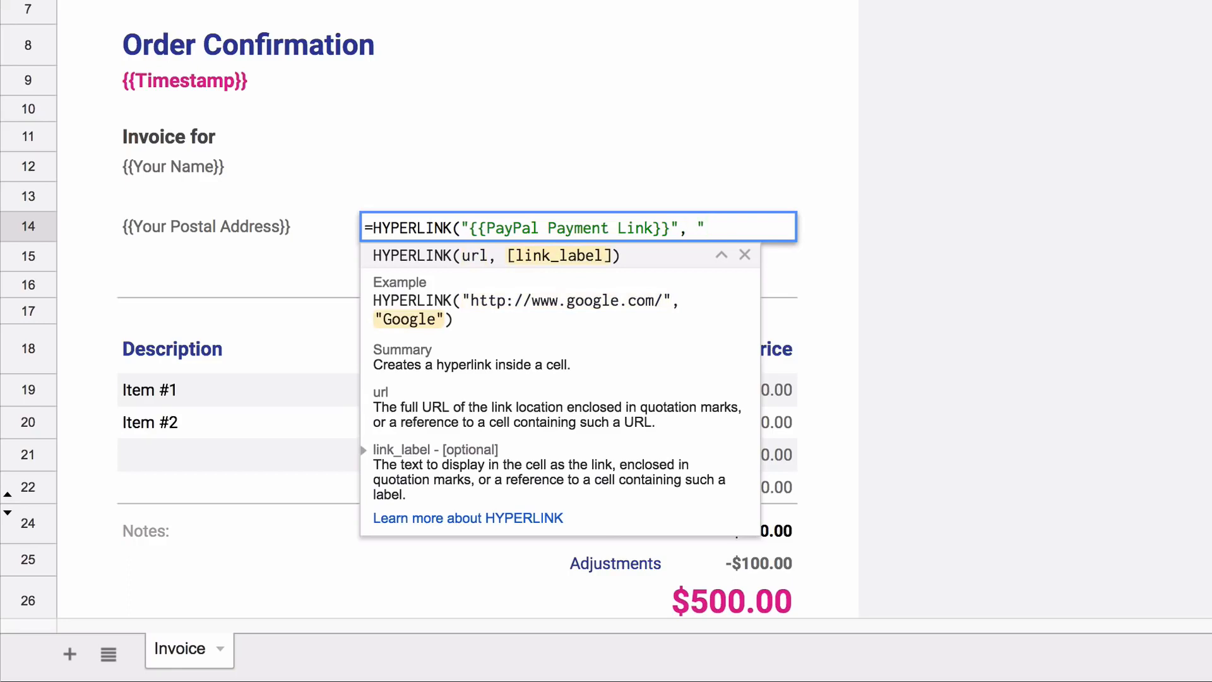
text(Pay Invoice via PayPal"))
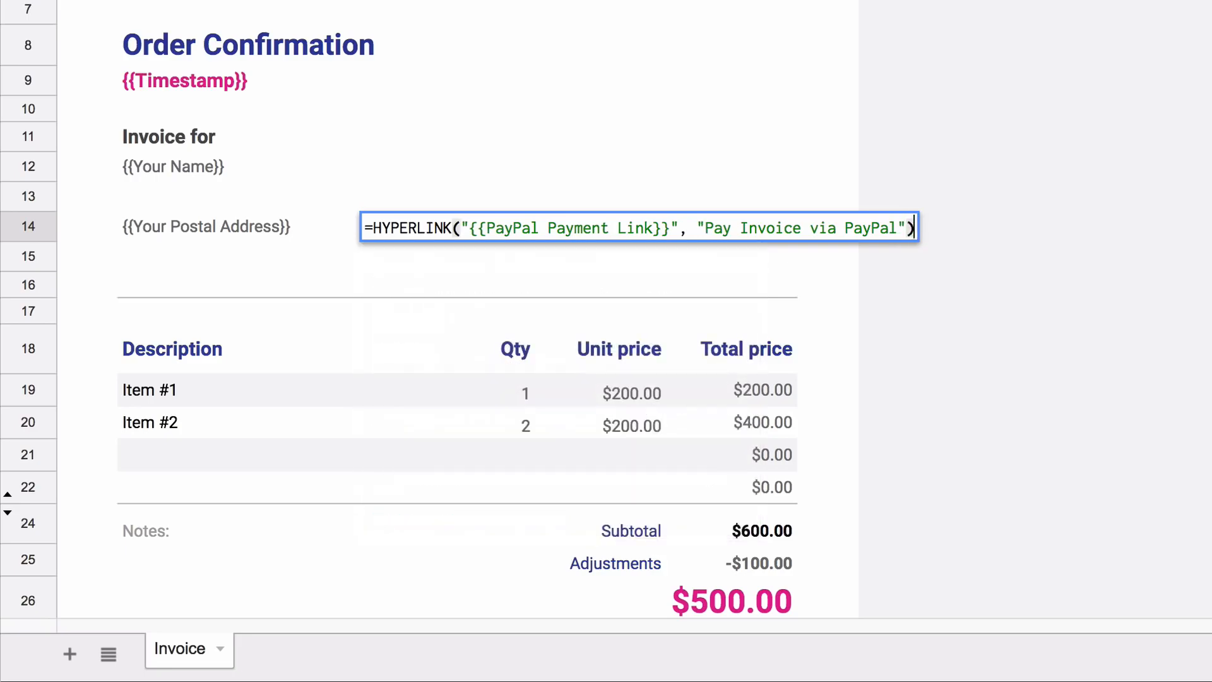
key(Return)
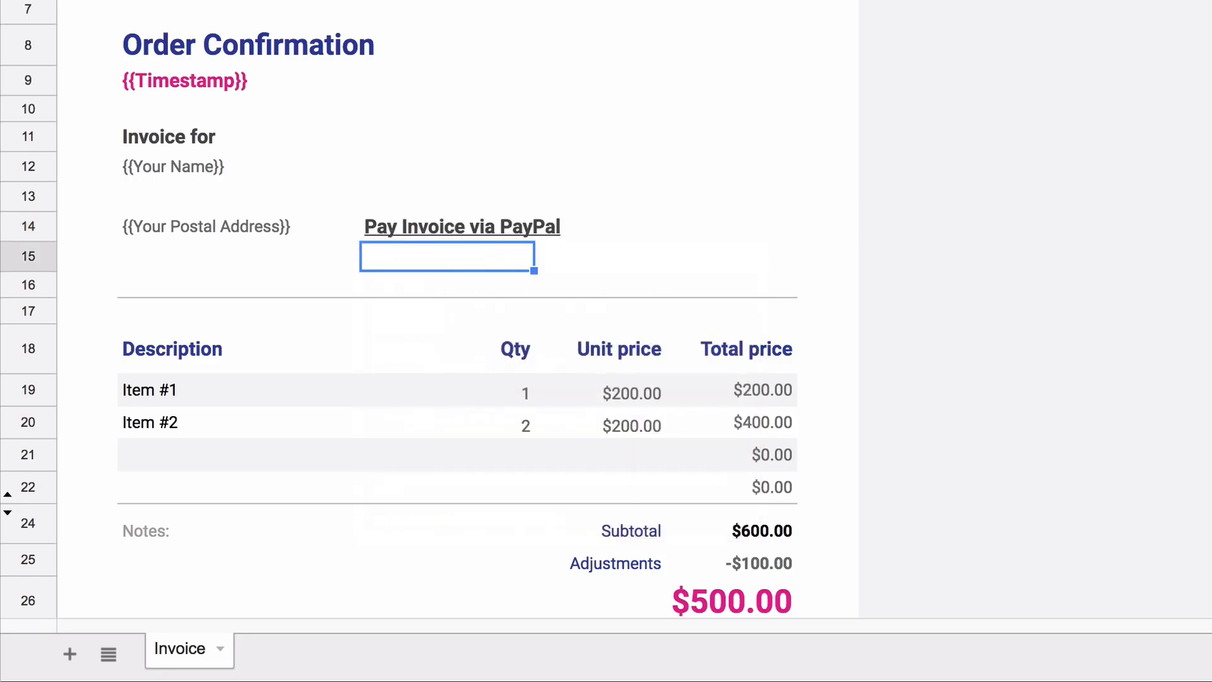
Upload CakeStudio.png from the computer as an image on the invoice near cell F3
click(405, 226)
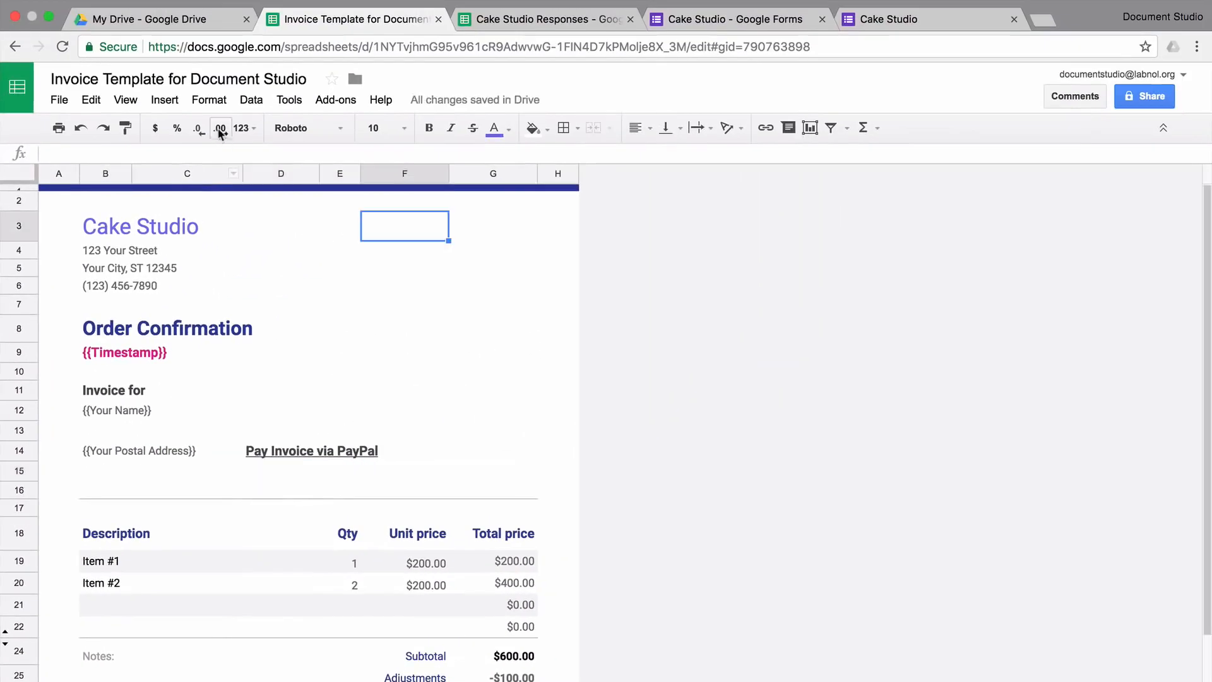
click(170, 101)
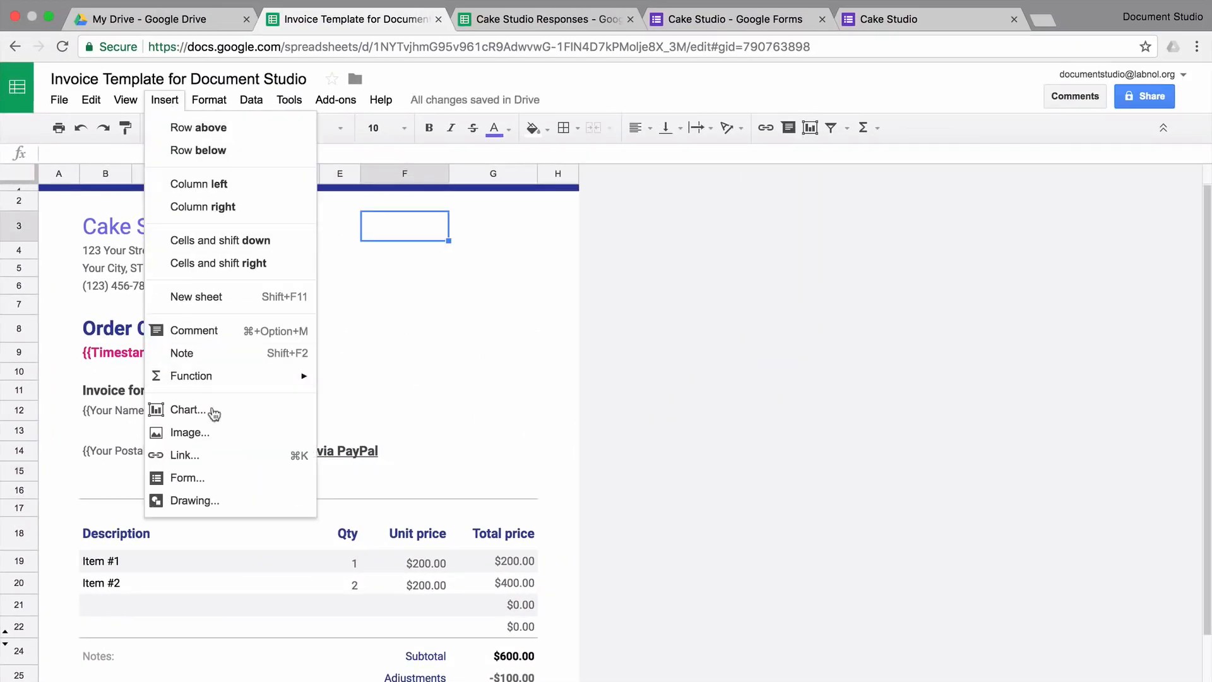
click(219, 434)
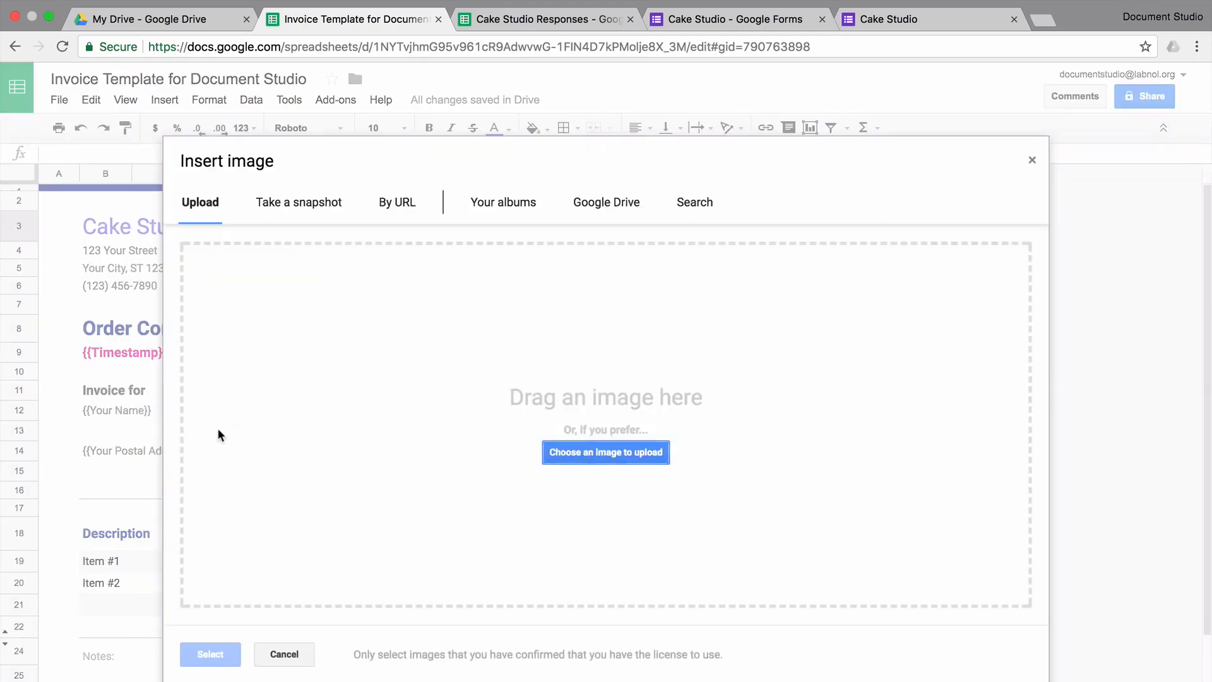
click(647, 455)
click(674, 81)
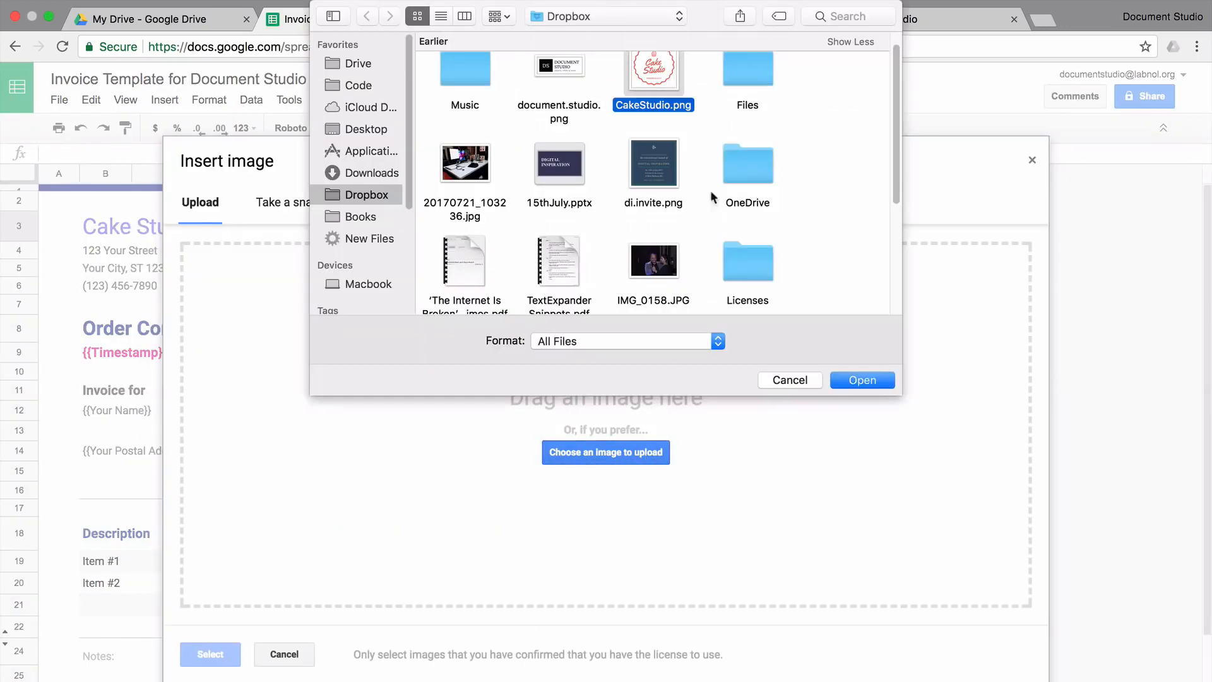
click(862, 380)
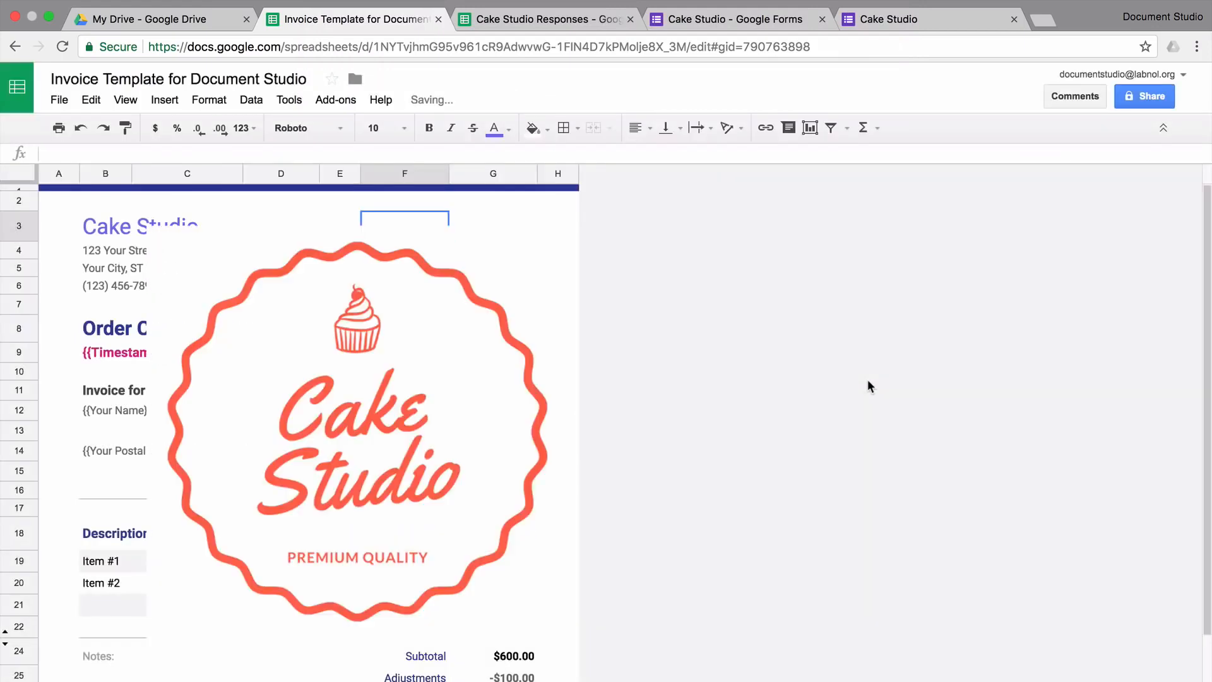
Shrink the logo to about a quarter size and move it beside the top-right address
drag(251, 528, 387, 382)
drag(475, 310, 444, 297)
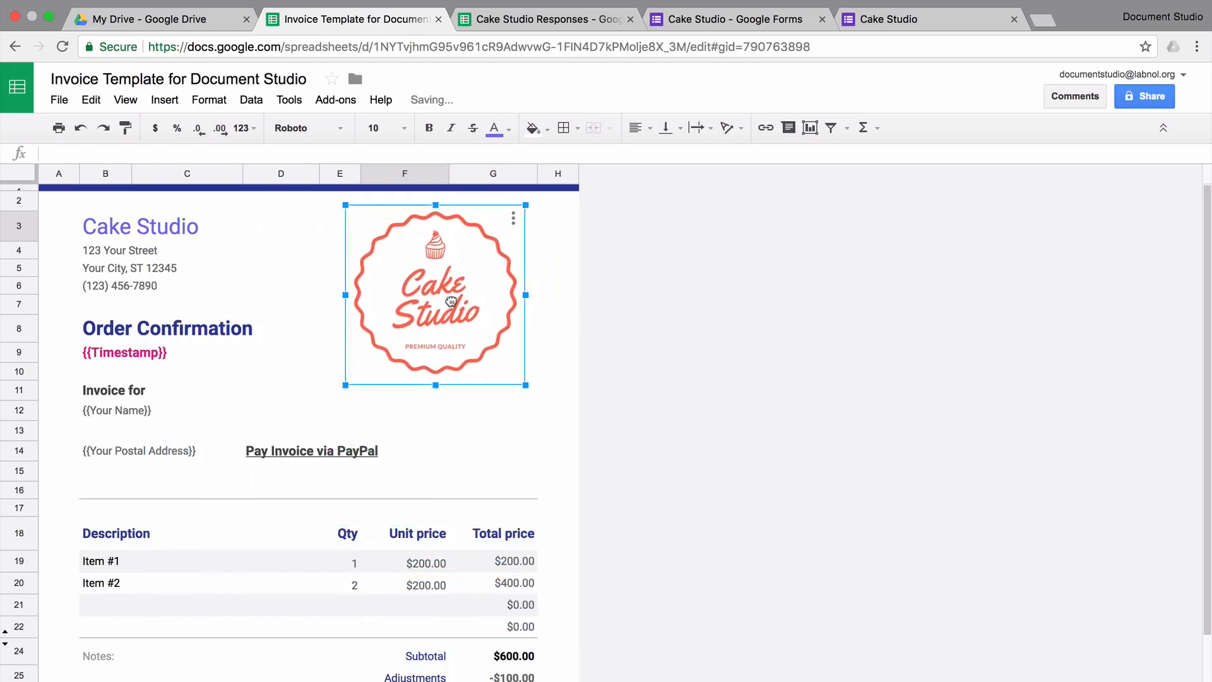
Clear the Qty and Unit price headers from the invoice table
click(283, 542)
key(Right)
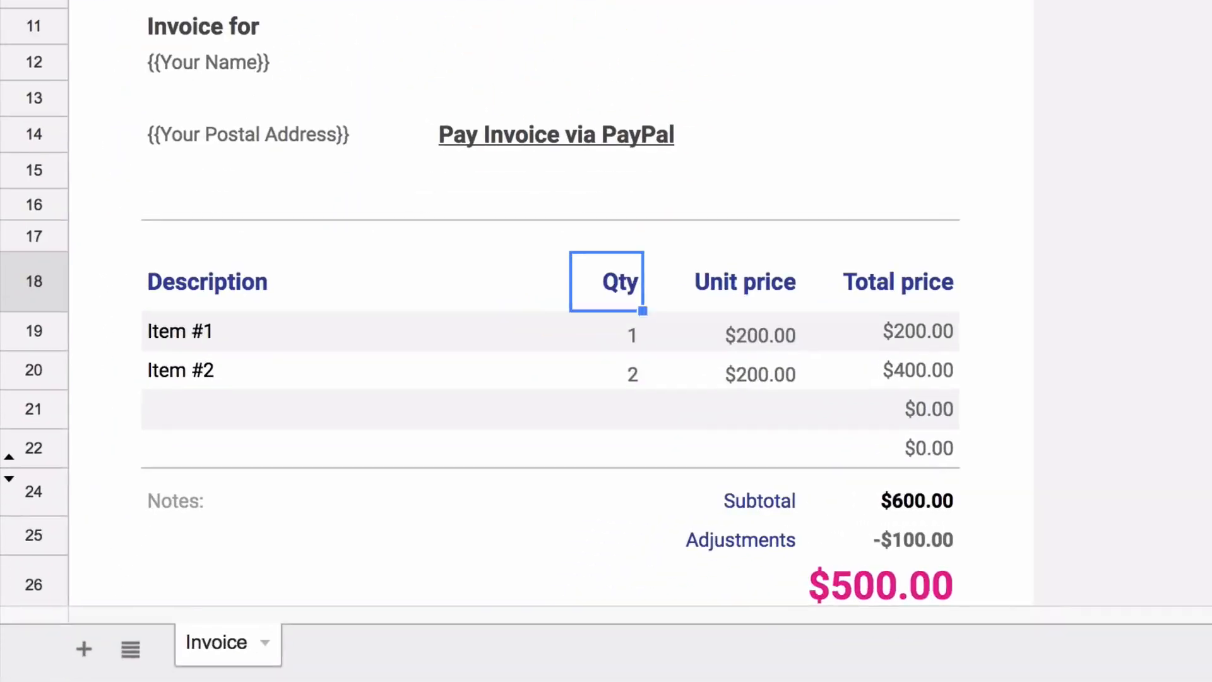
key(shift+Right)
key(Left)
key(Down)
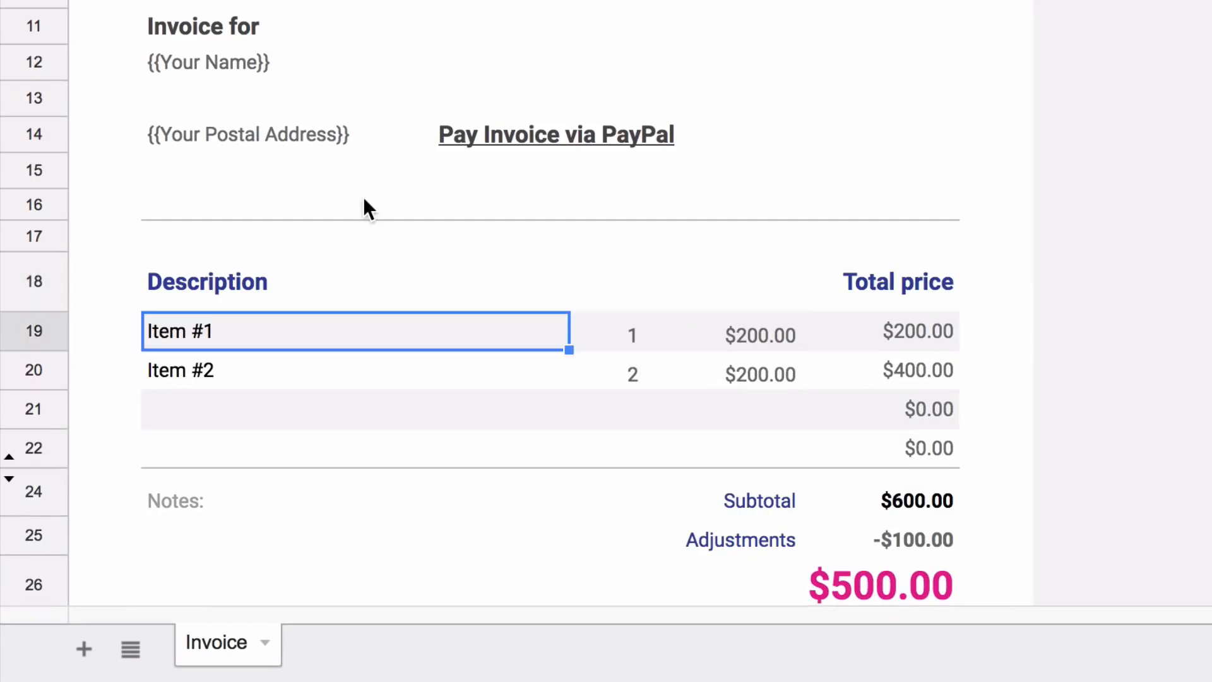
Put {{Which cake would you like to order}} as Item #1 and clear rows 19–20 quantities and unit prices
text({{Which cake would you like to order}})
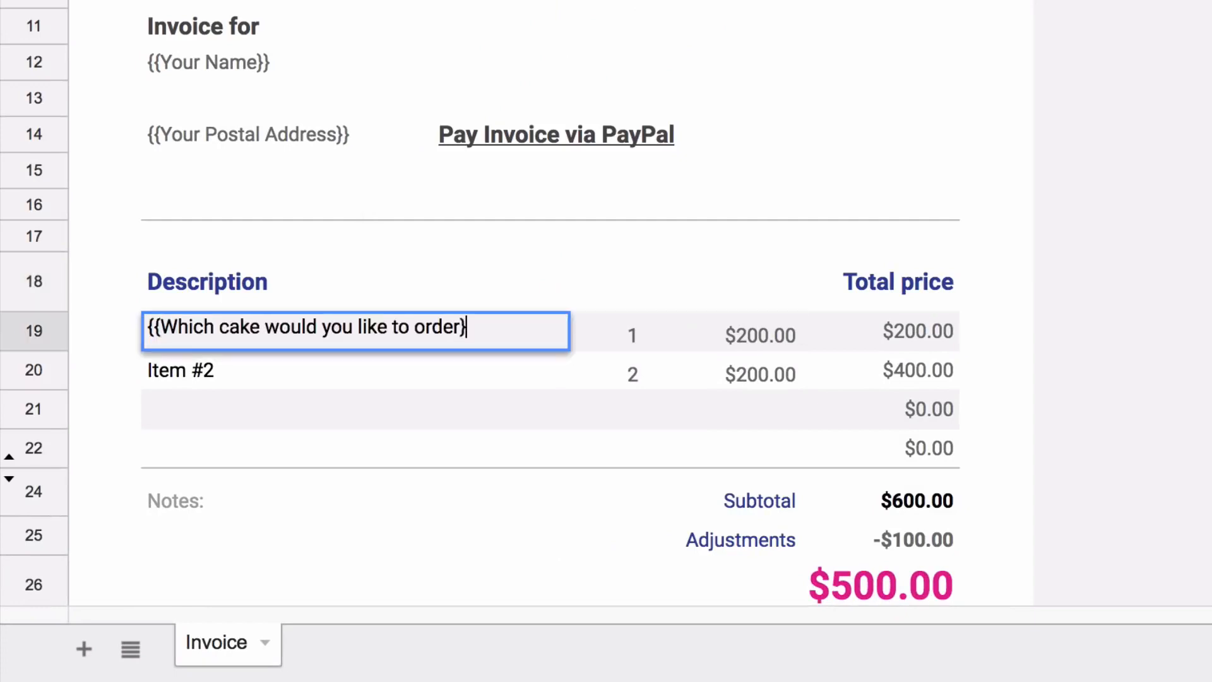
key(Tab)
key(shift+Right)
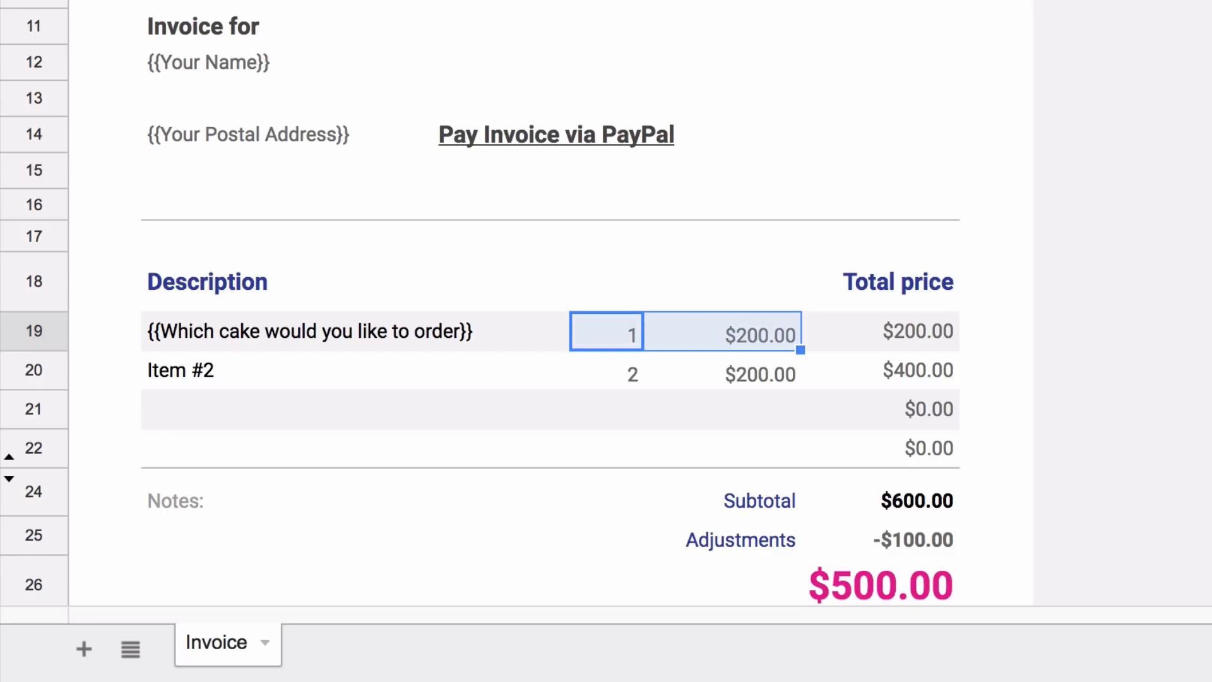
key(Delete)
key(Down)
key(shift+Right)
key(Delete)
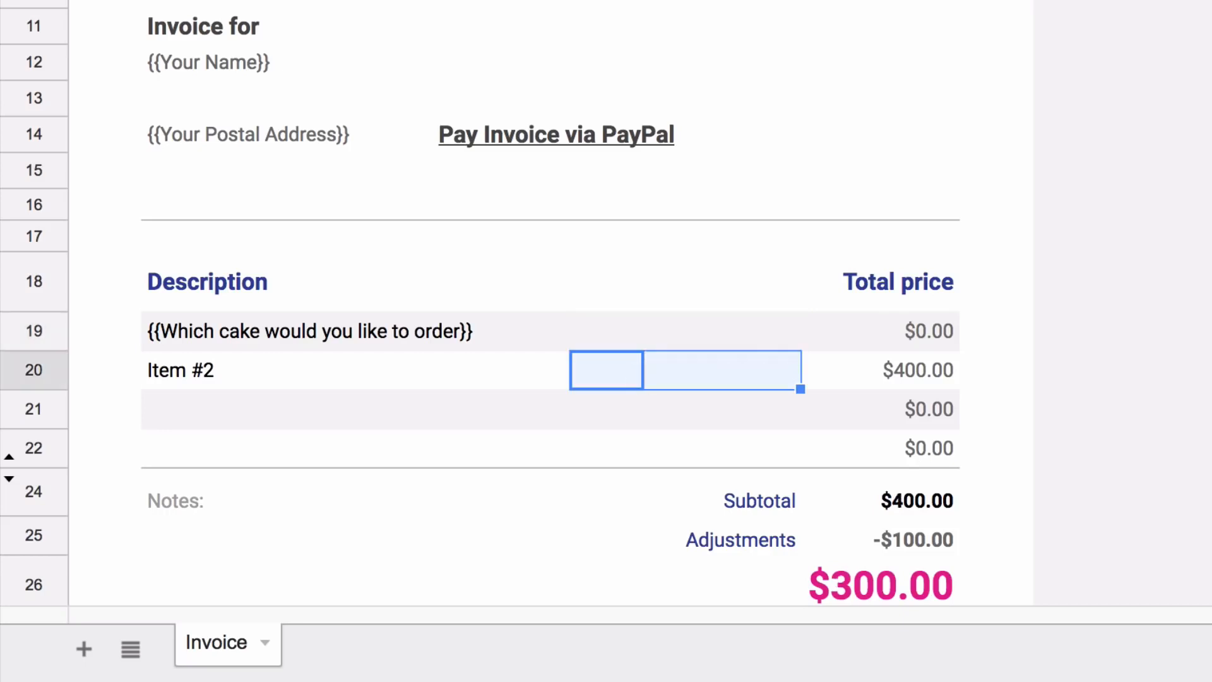
Replace row 19's Total price formula with the {{Cake Price}} placeholder
click(893, 331)
text(=product(E19,F19))
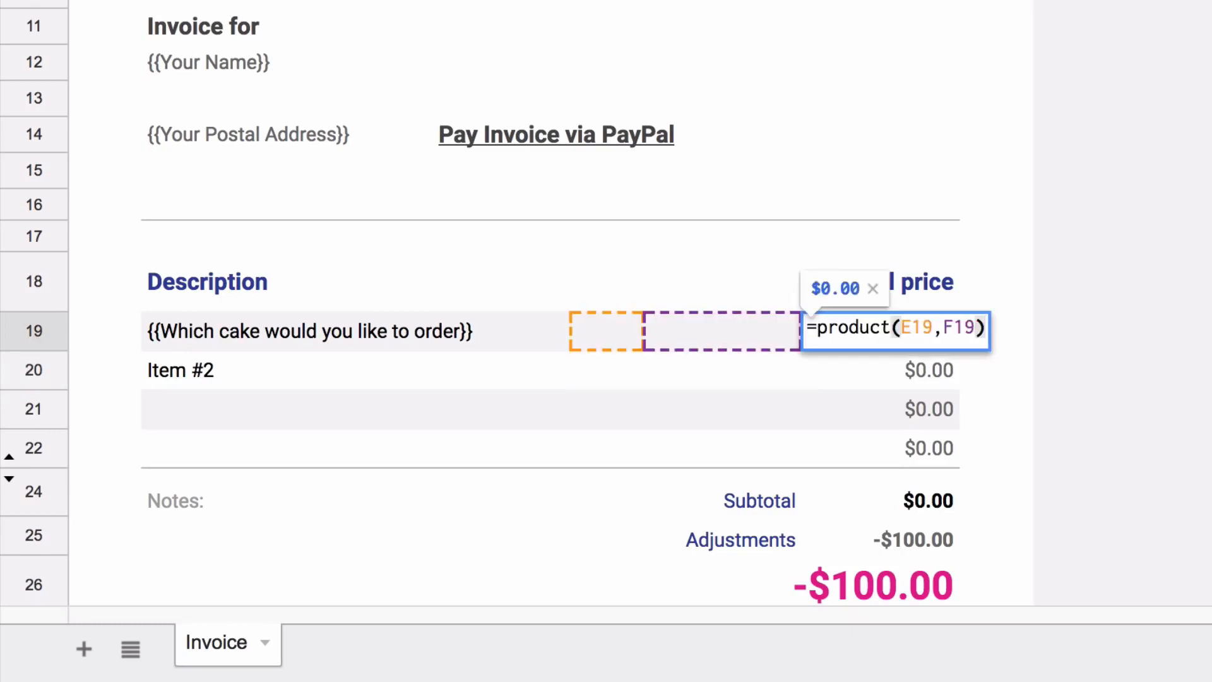
key(ctrl+a)
text({{)
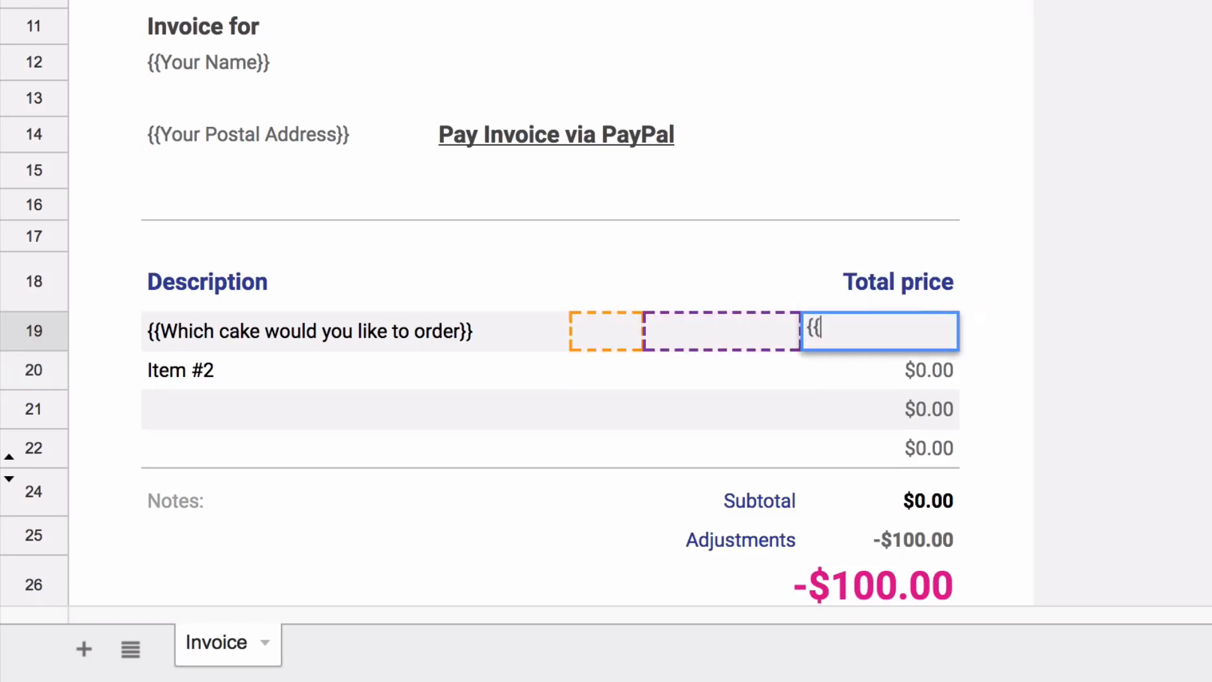
text(Cake Price}})
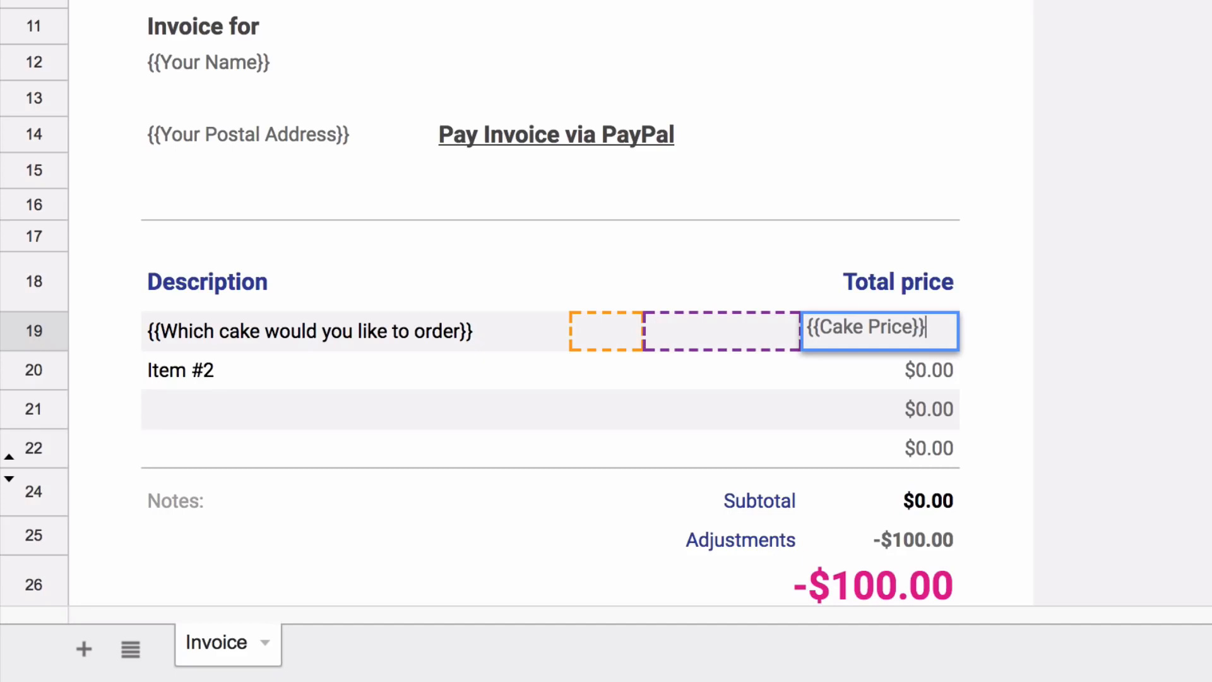
key(Return)
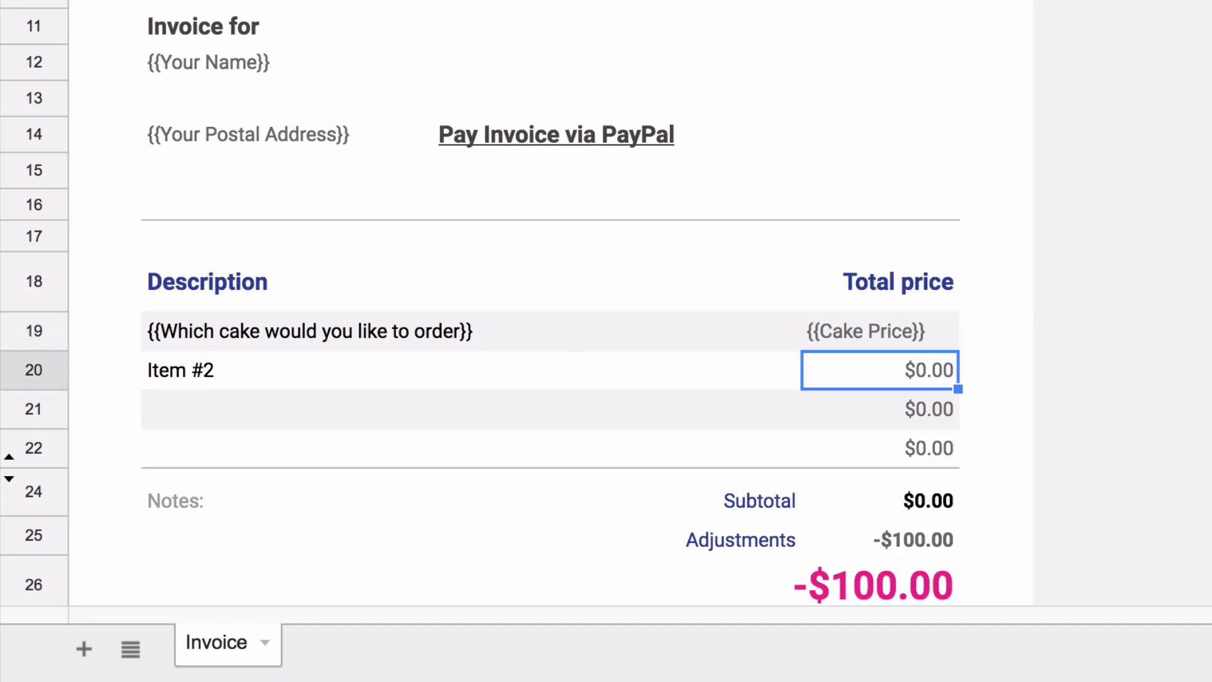
Add Item #2 'Extra decoration charges' priced {{Decoration Charges}}, right-aligning both price placeholders
key(Left)
key(Left)
key(Left)
key(Right)
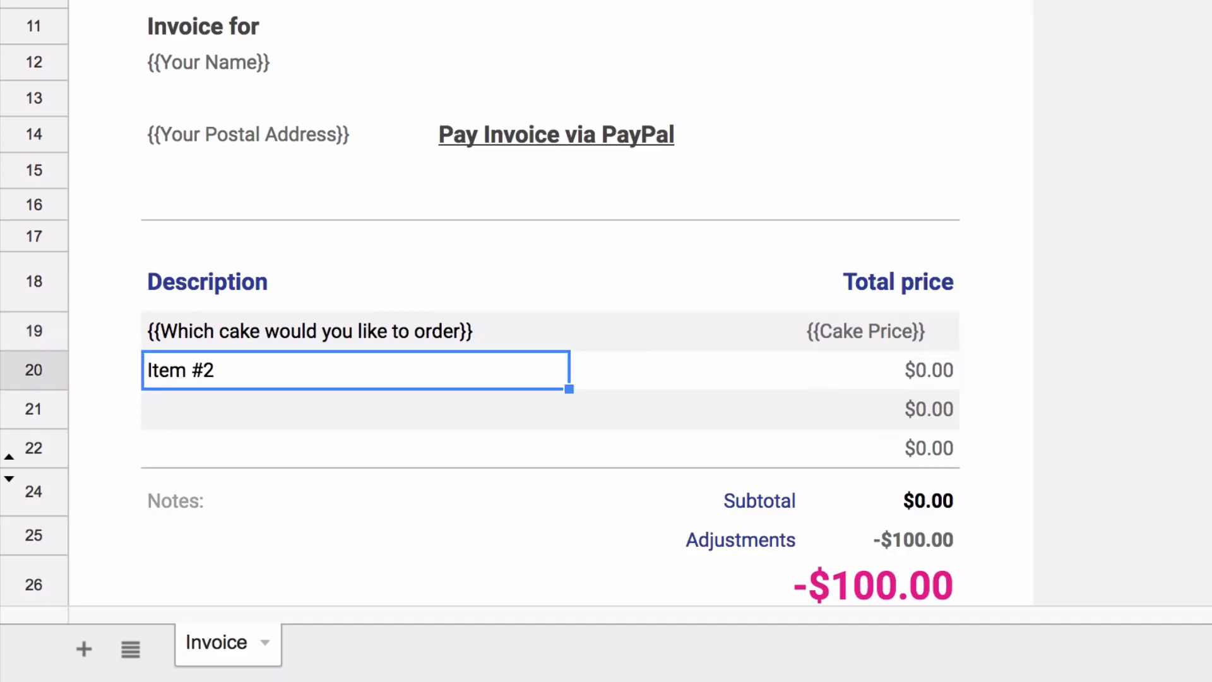
text(Extra d)
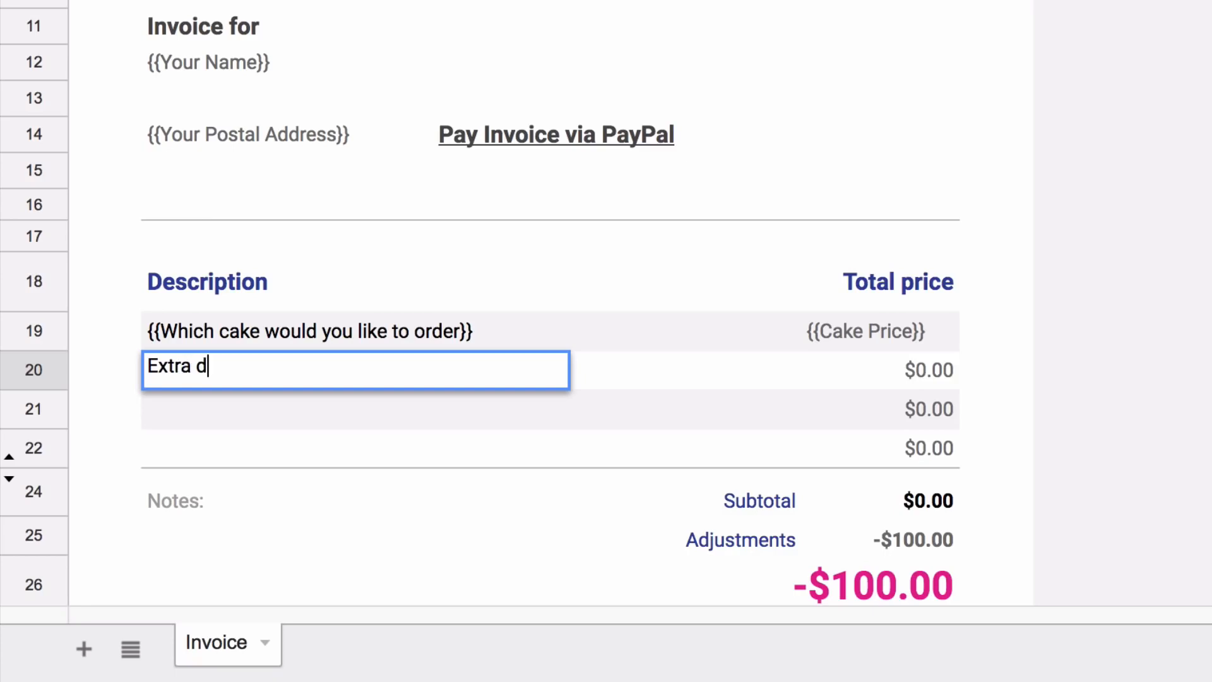
text(ecoration char)
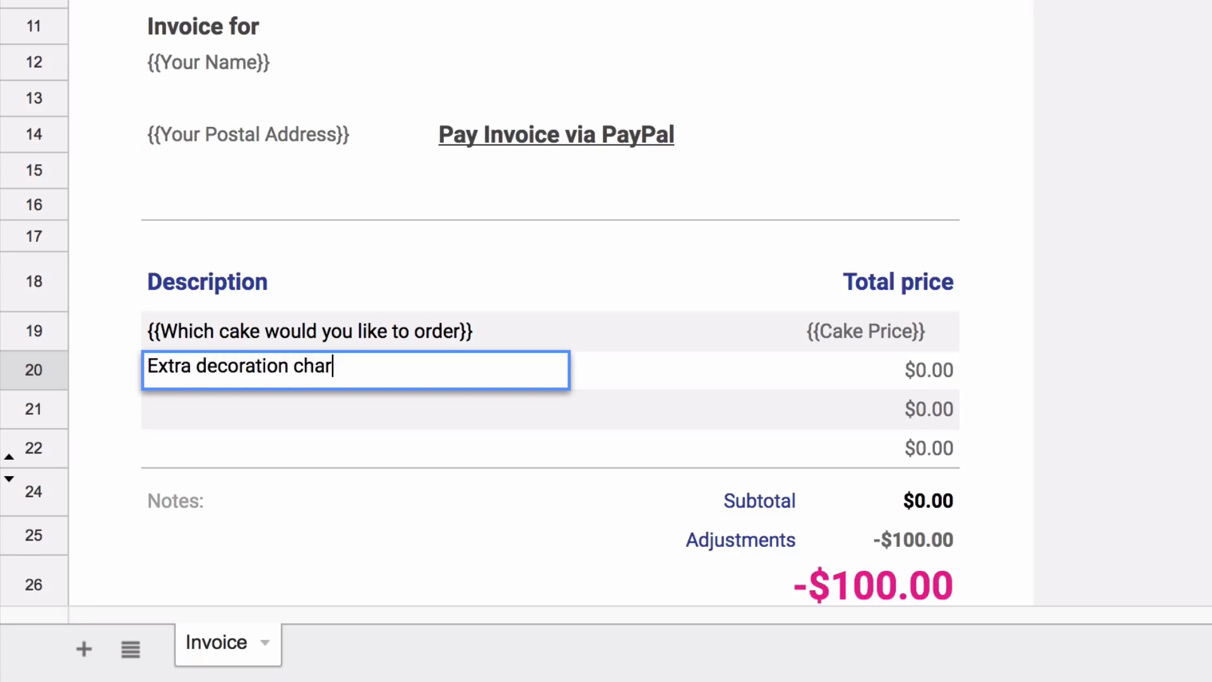
text(ges)
click(923, 365)
text({{Decoration Charges}})
key(Return)
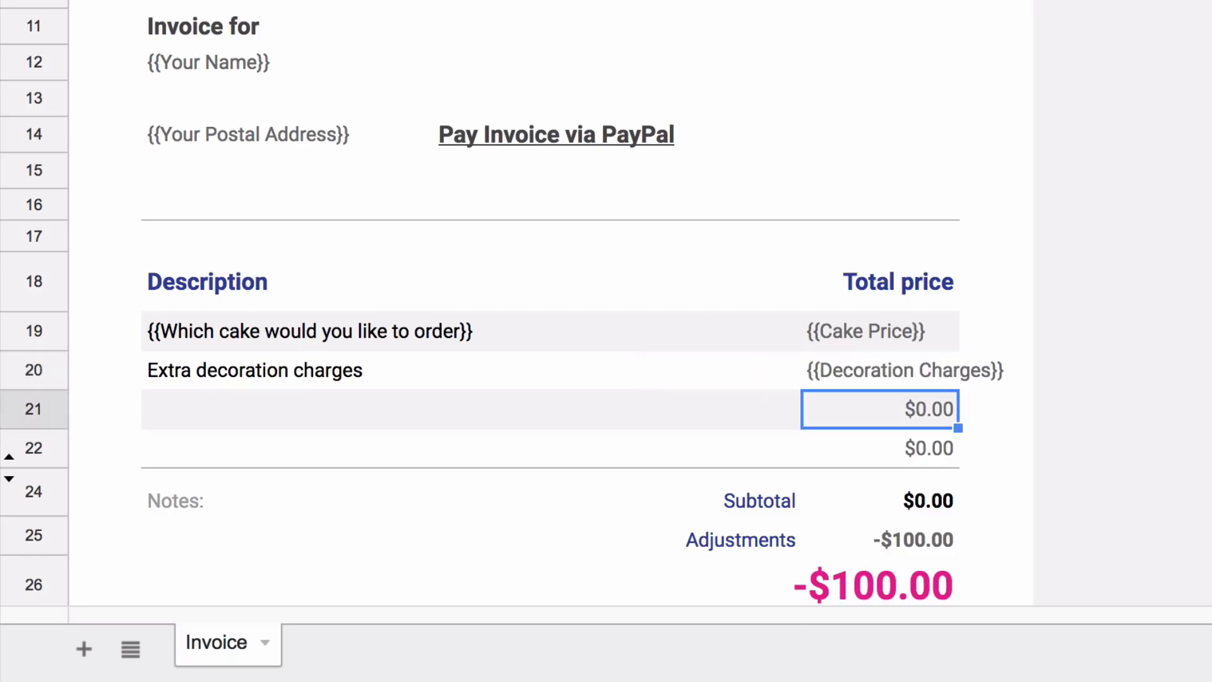
drag(880, 332, 880, 370)
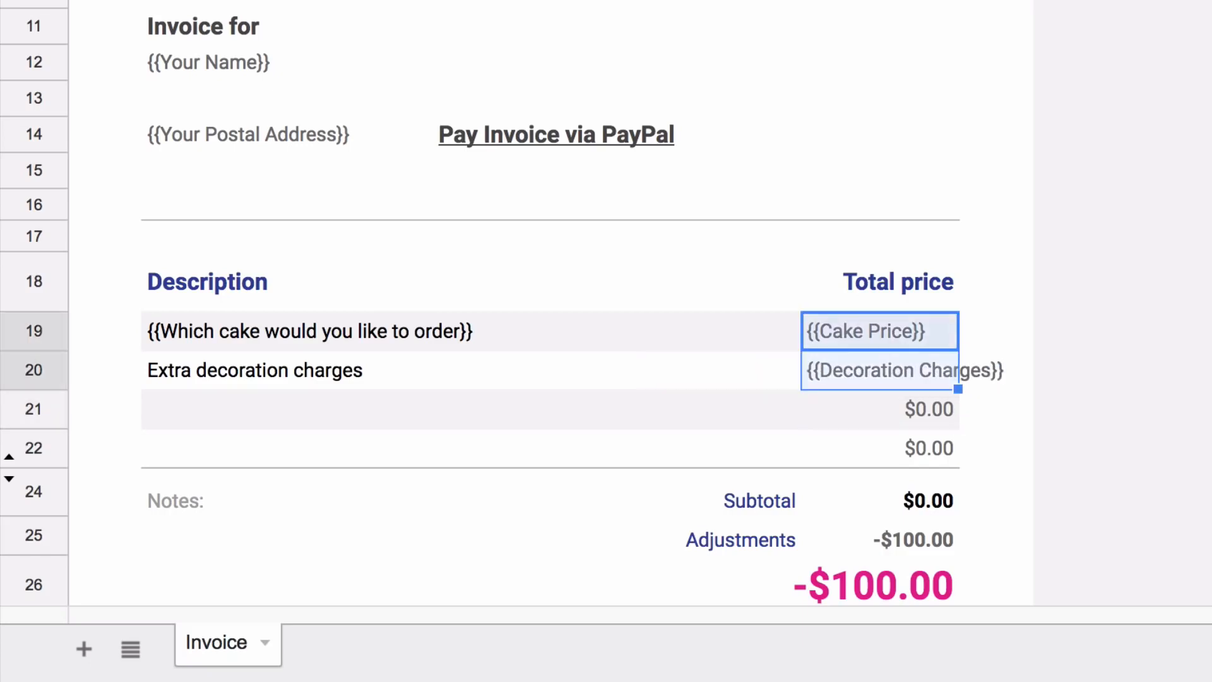
key(super+shift+r)
Clear the $0.00 values in row 21 and delete the spare empty table row
click(880, 409)
drag(356, 409, 880, 448)
key(Delete)
click(33, 409)
key(super+alt+minus)
click(881, 453)
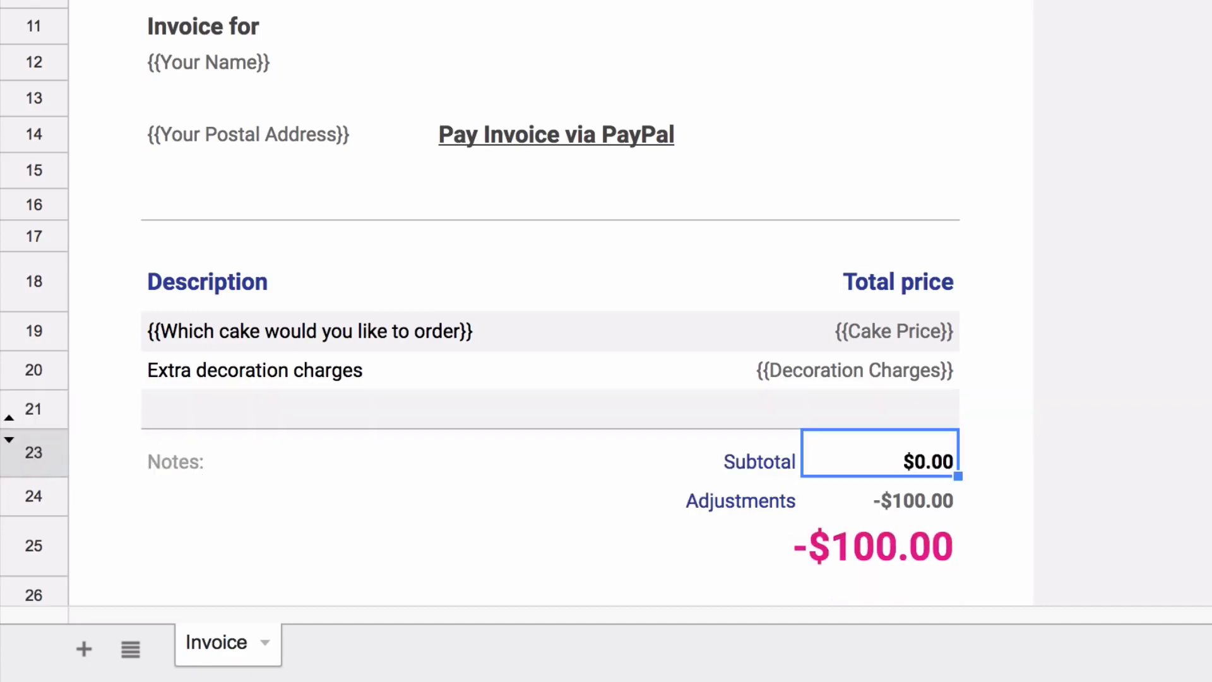
key(Return)
key(Return)
Rename Adjustments to Taxes and replace -100 with a right-aligned {{Tax}} placeholder
key(Left)
text(Taxes)
key(Tab)
key(Return)
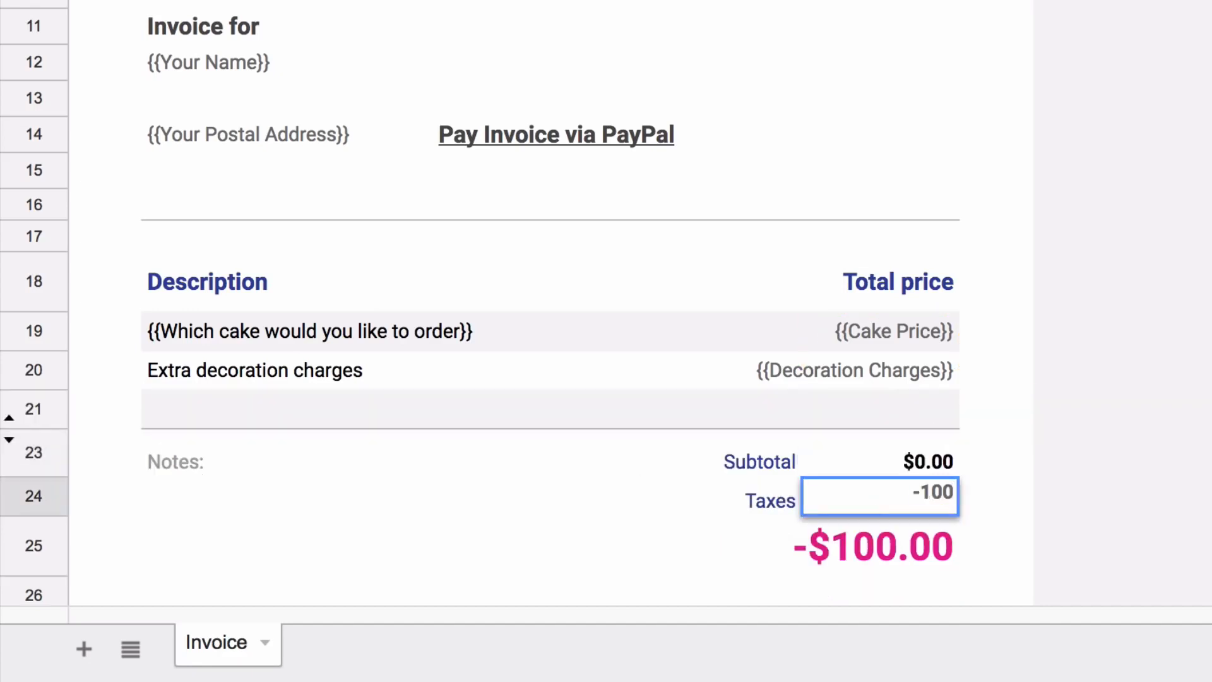
key(BackSpace)
key(BackSpace)
key(BackSpace)
key(BackSpace)
text({{Tax}})
key(Return)
key(Up)
key(super+shift+r)
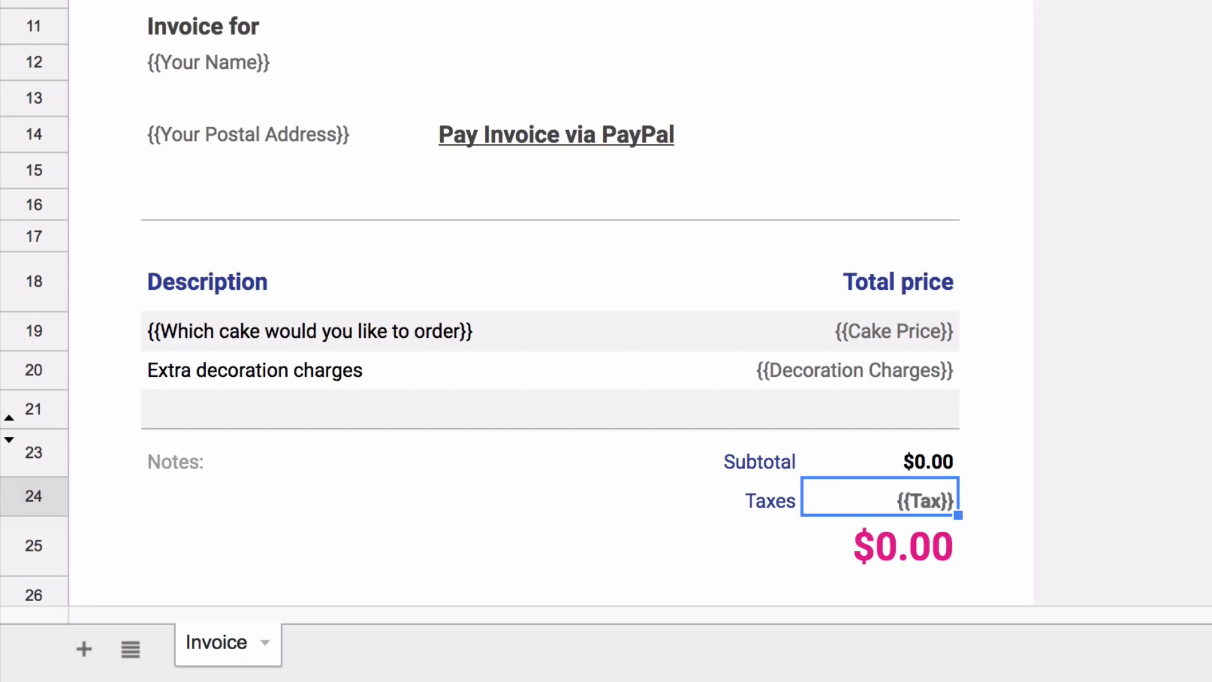
key(Down)
Replace the Notes label with 'Thank you for your business!' in La Belle Aurore, size 14
key(Down)
click(175, 450)
key(Delete)
key(Down)
text(Thank you for your )
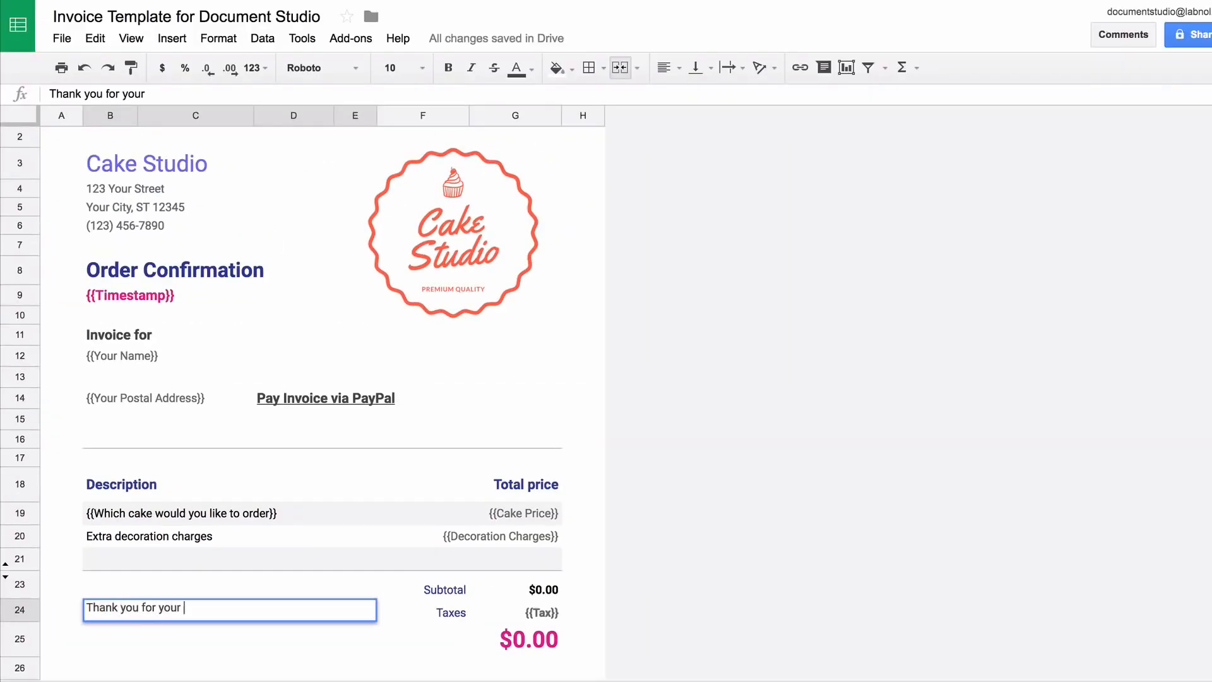
text(business!)
key(Return)
key(Up)
click(322, 68)
click(386, 123)
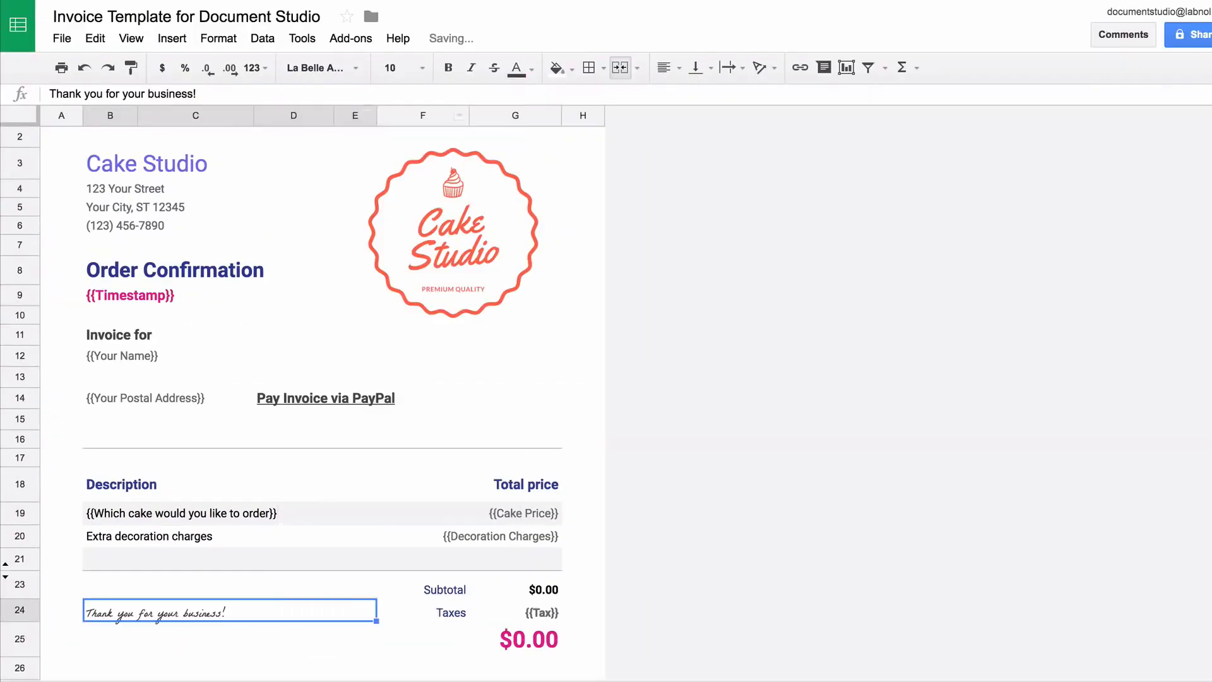
click(405, 68)
click(399, 263)
click(294, 640)
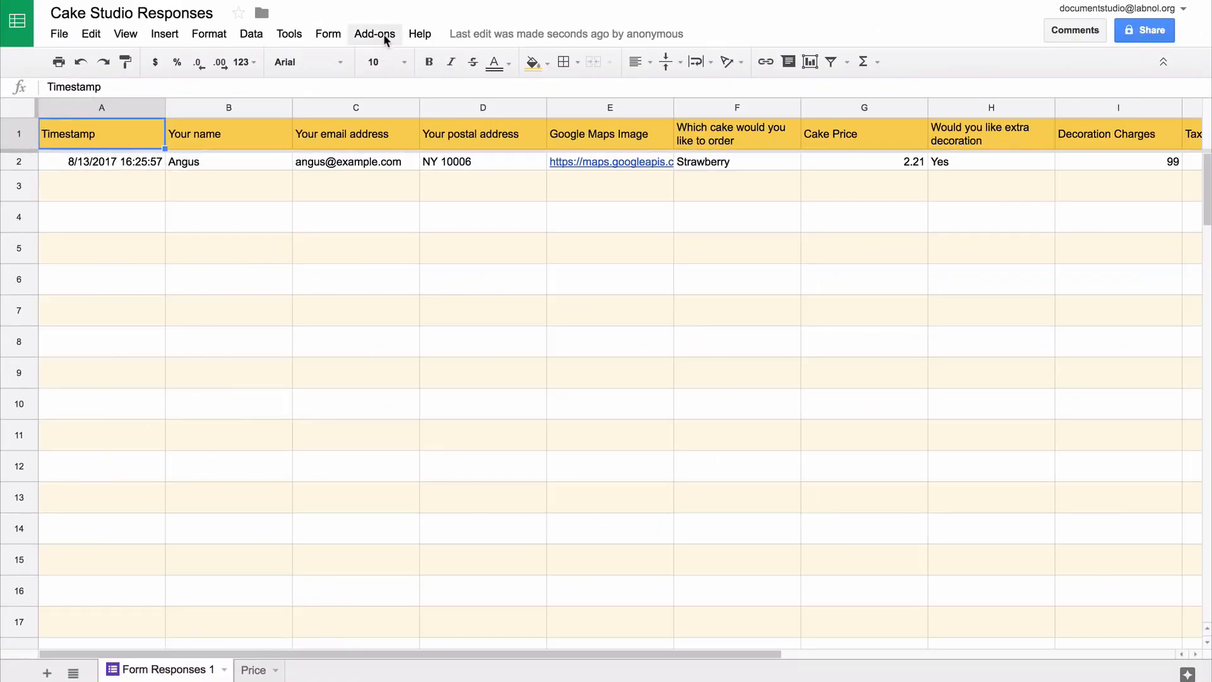
Choose the Invoice Template spreadsheet from Drive as Document Studio's Document Merge template
click(384, 36)
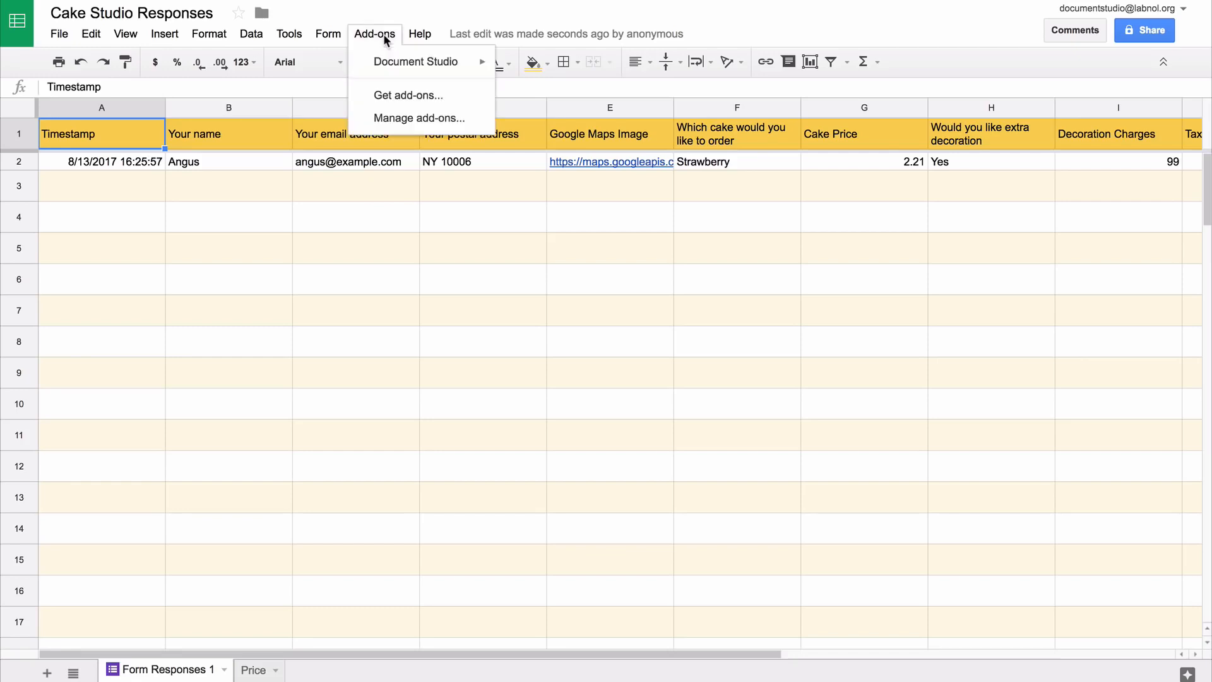
mouse_move(408, 62)
click(543, 69)
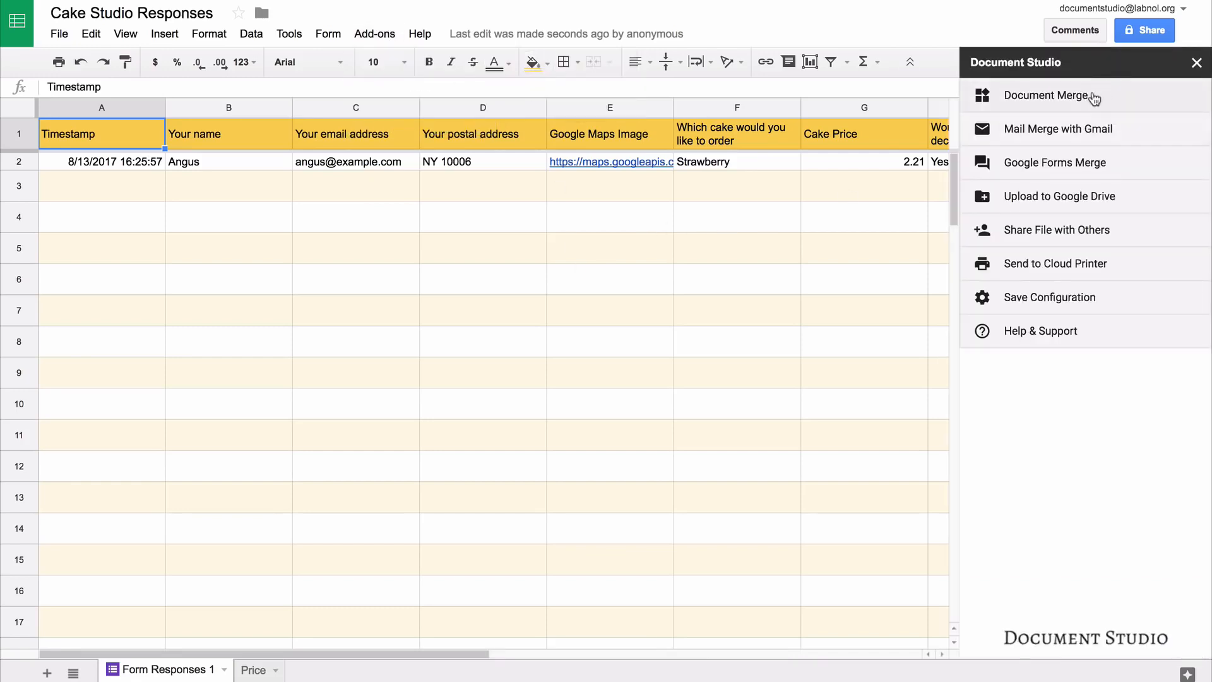
click(1095, 99)
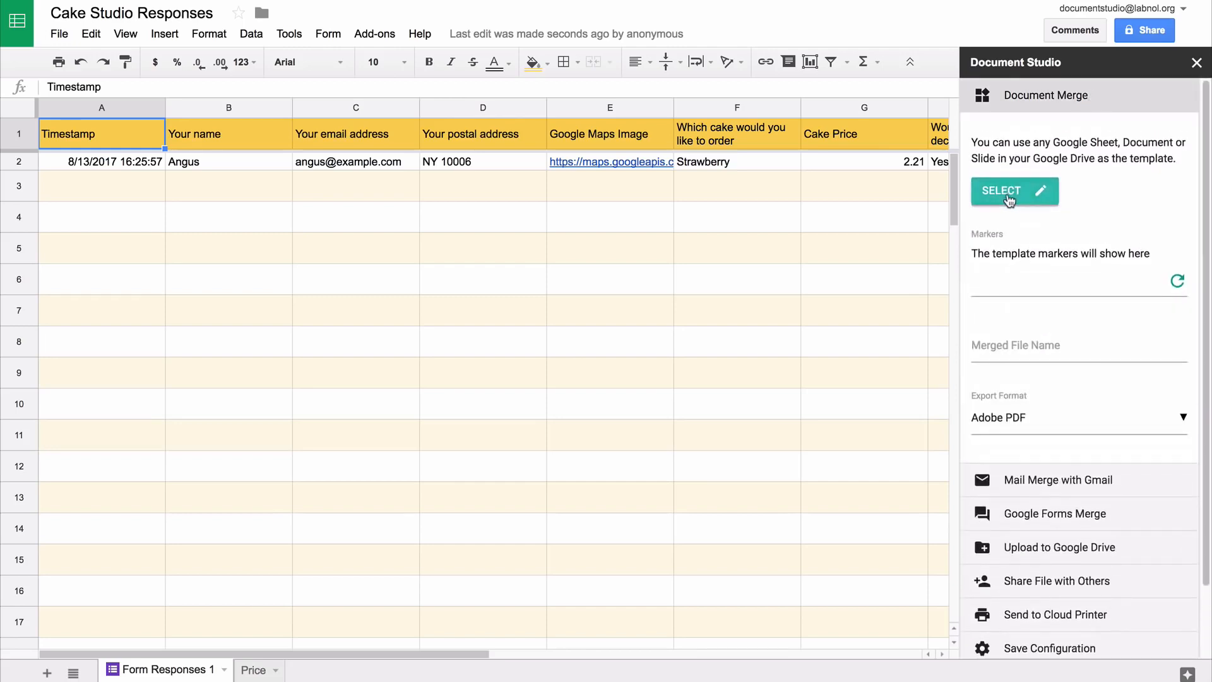
click(1006, 192)
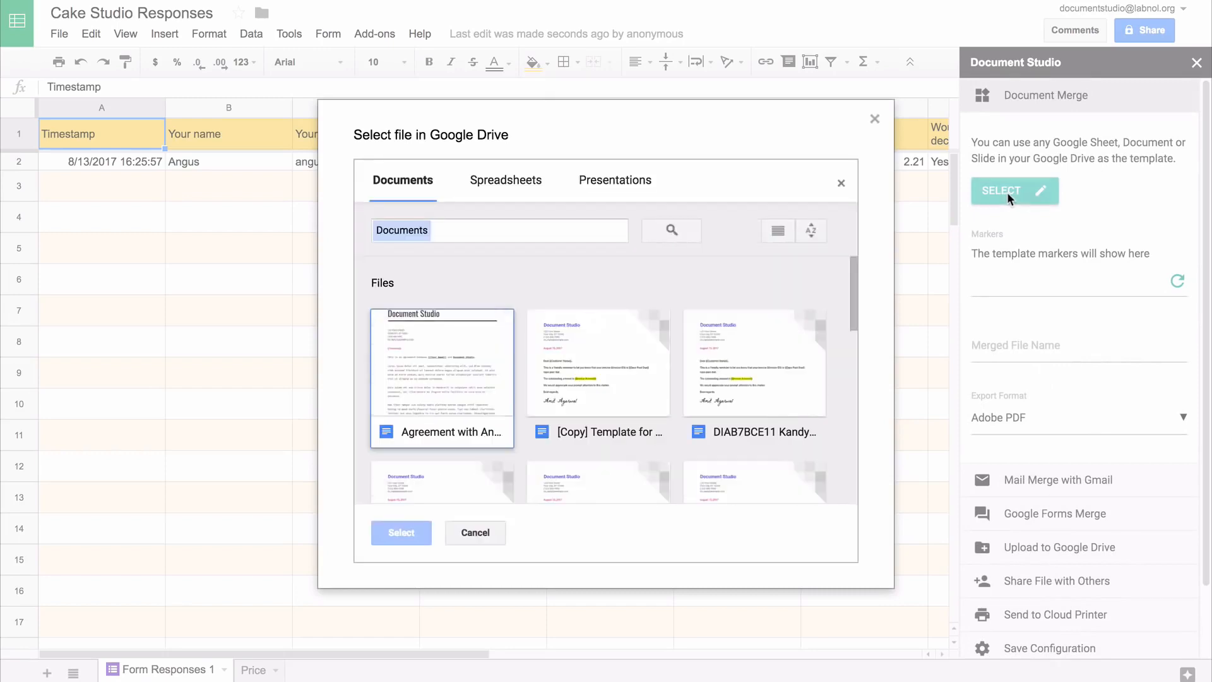
click(508, 181)
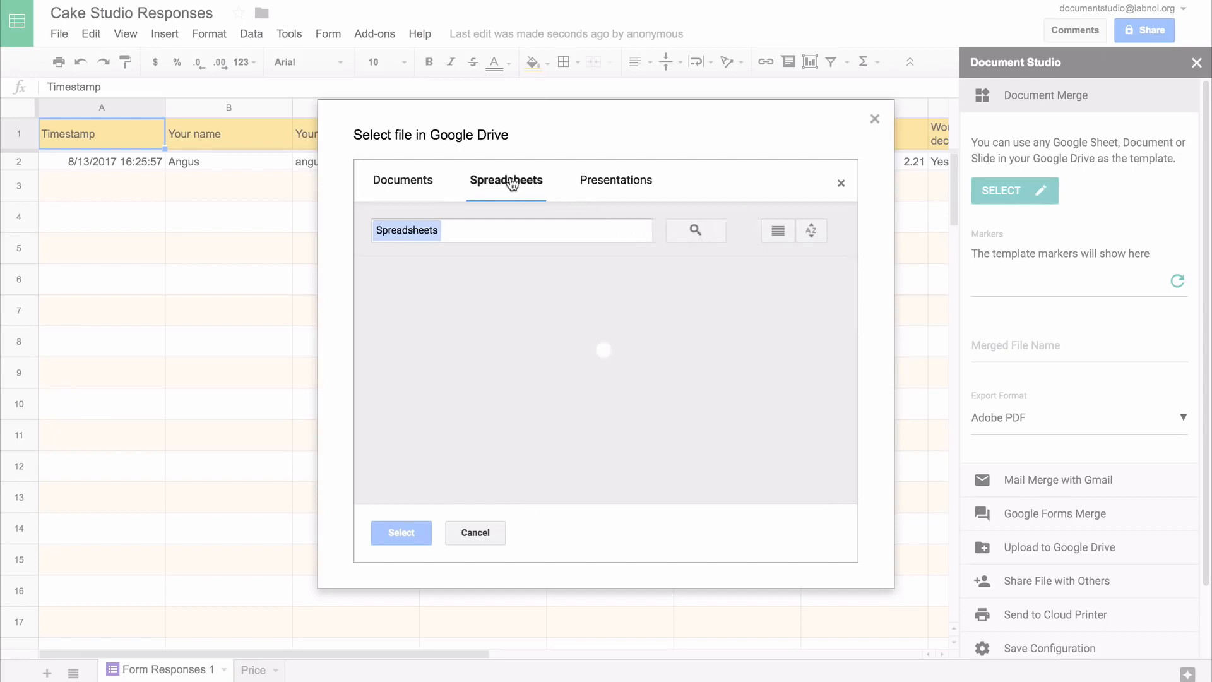
click(449, 352)
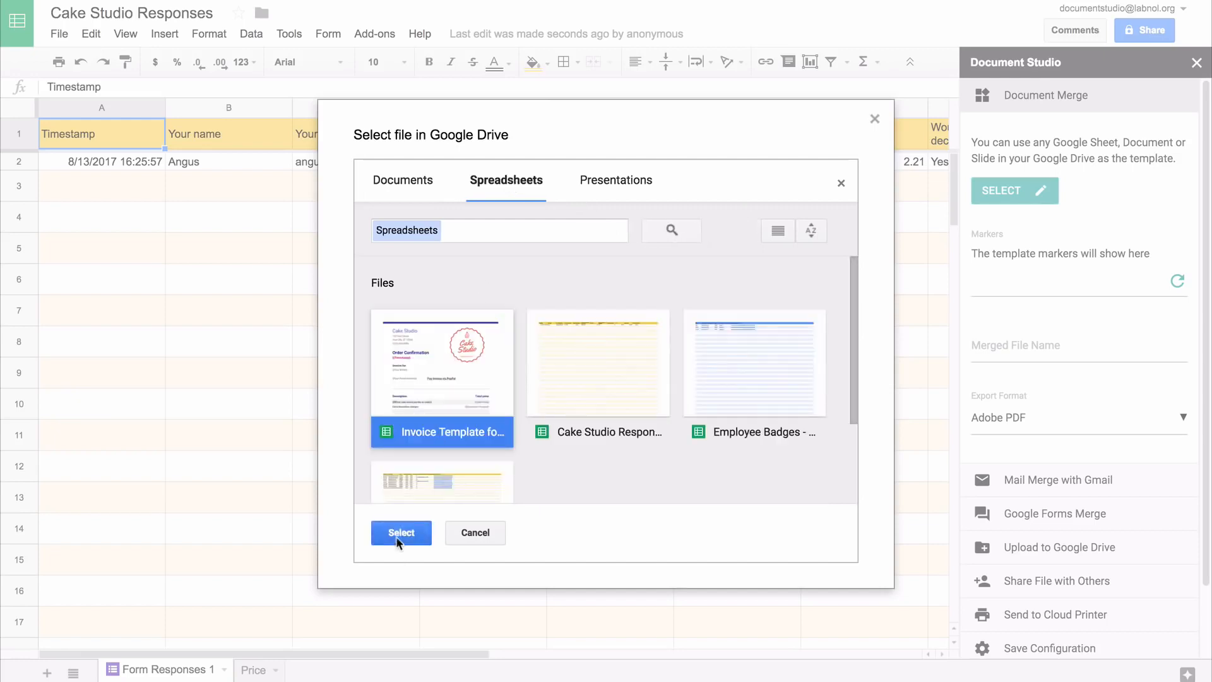
click(416, 527)
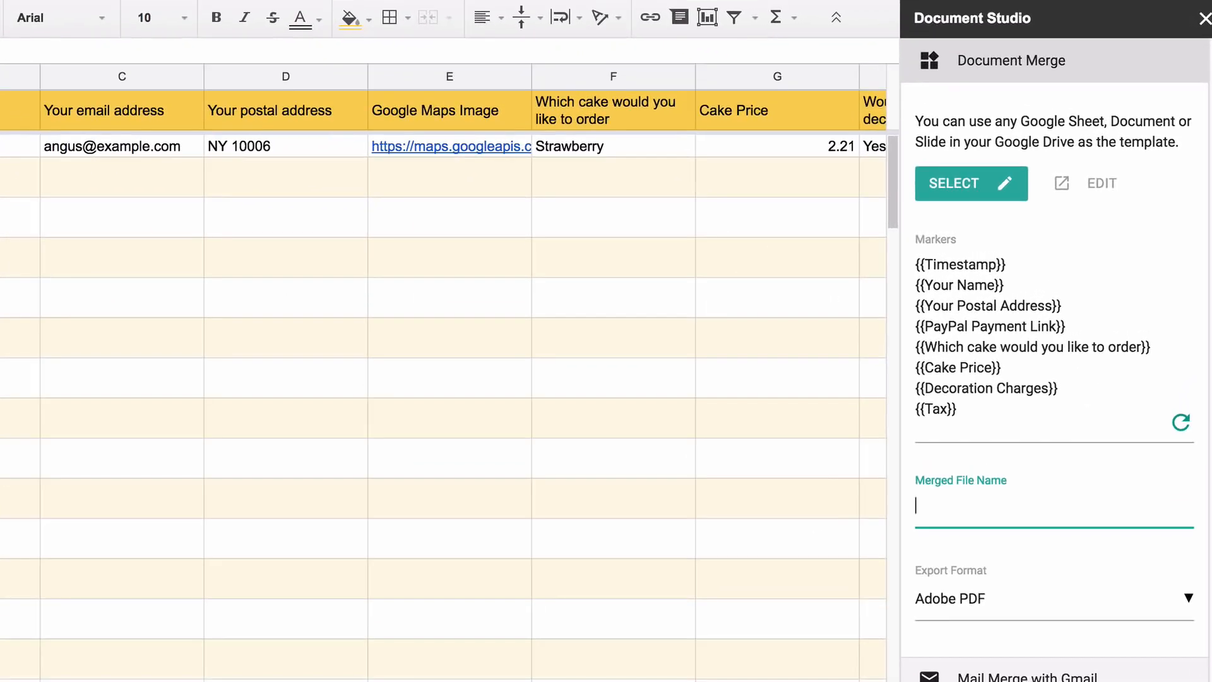
Set the merged file name to {{Your name}} with Adobe PDF export format
text(r name}})
click(1102, 597)
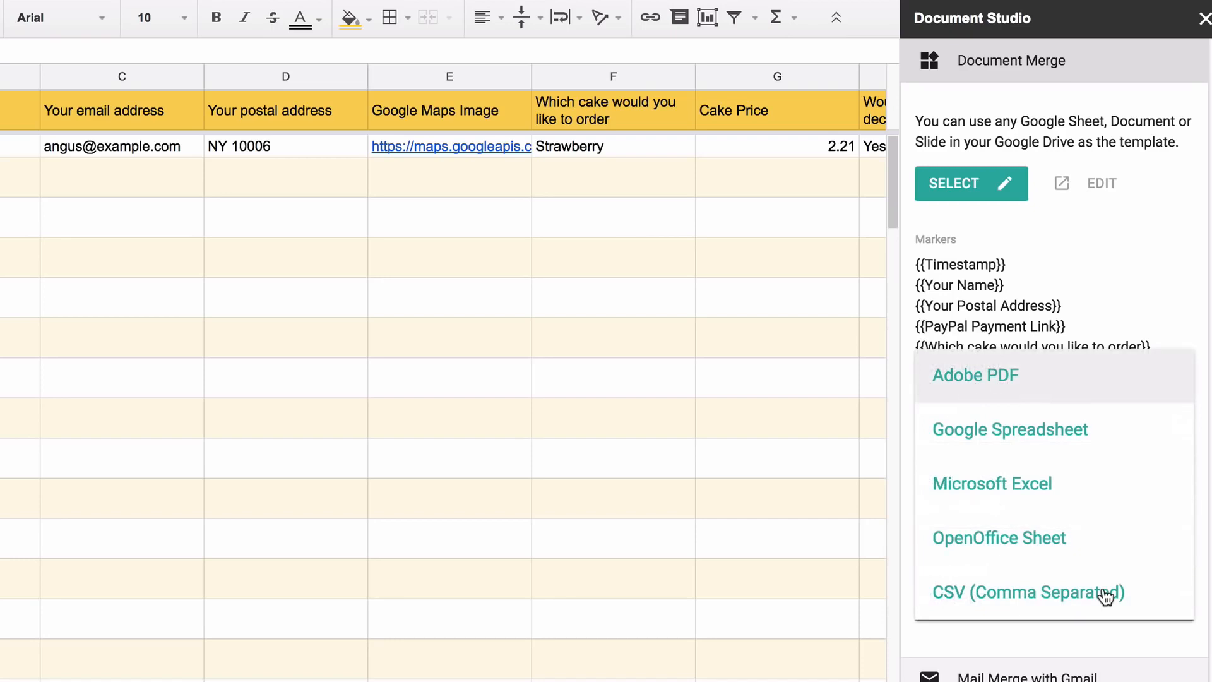
click(1108, 378)
click(1092, 60)
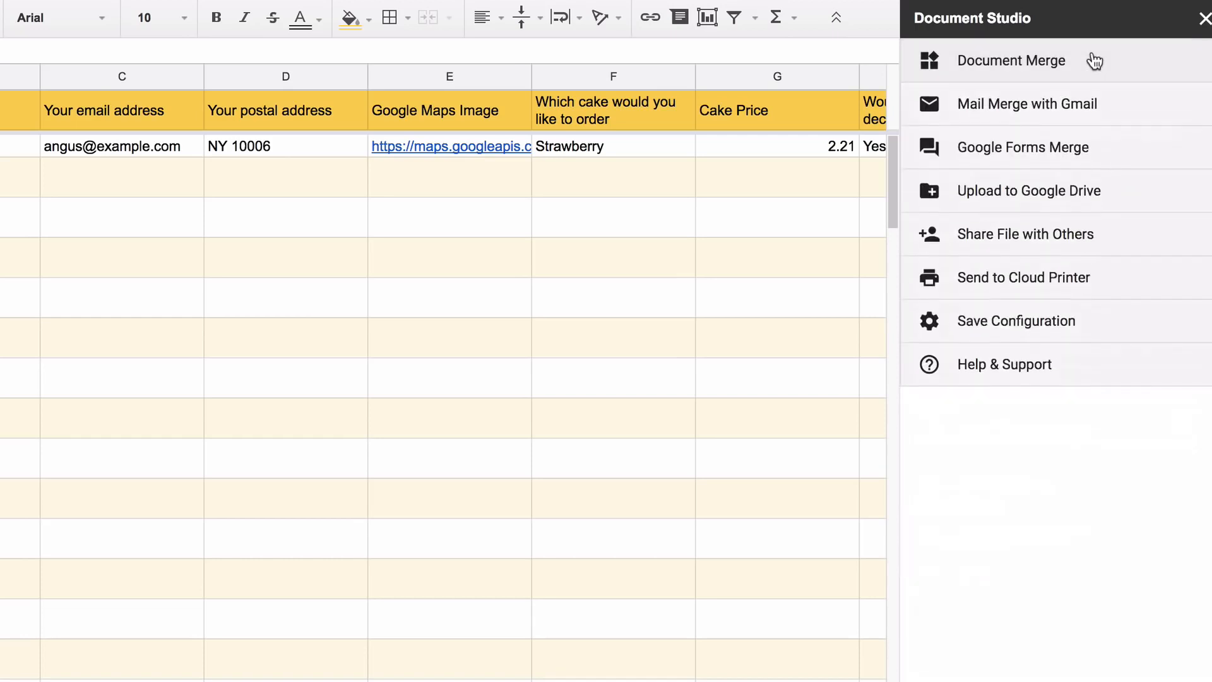
Start the submission email: 'Dear {{Your name}},' then 'Thank you for your order for' plus the cake field
click(1114, 154)
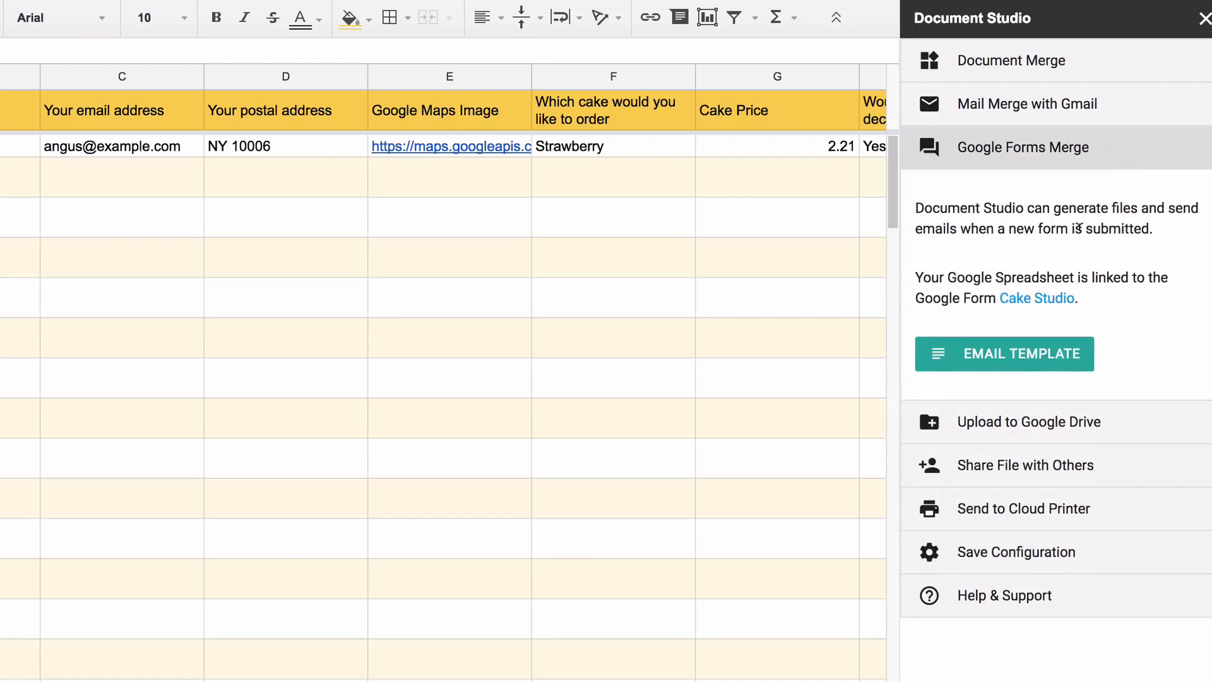
click(1039, 352)
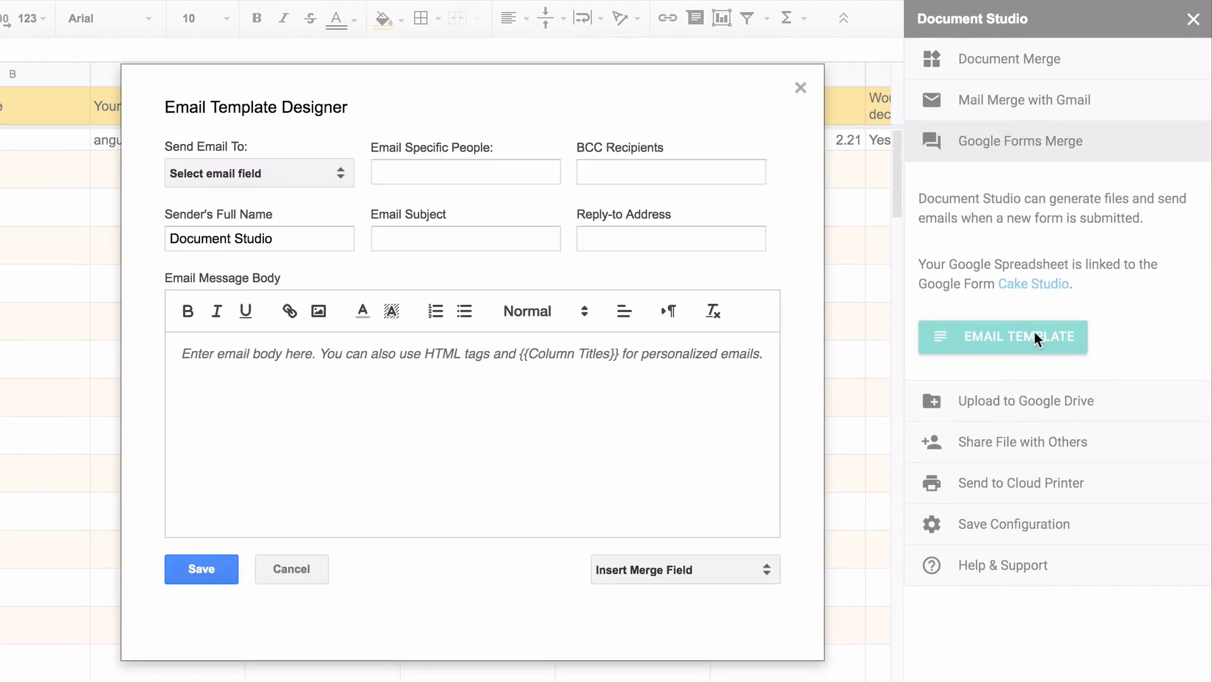
text(Dear)
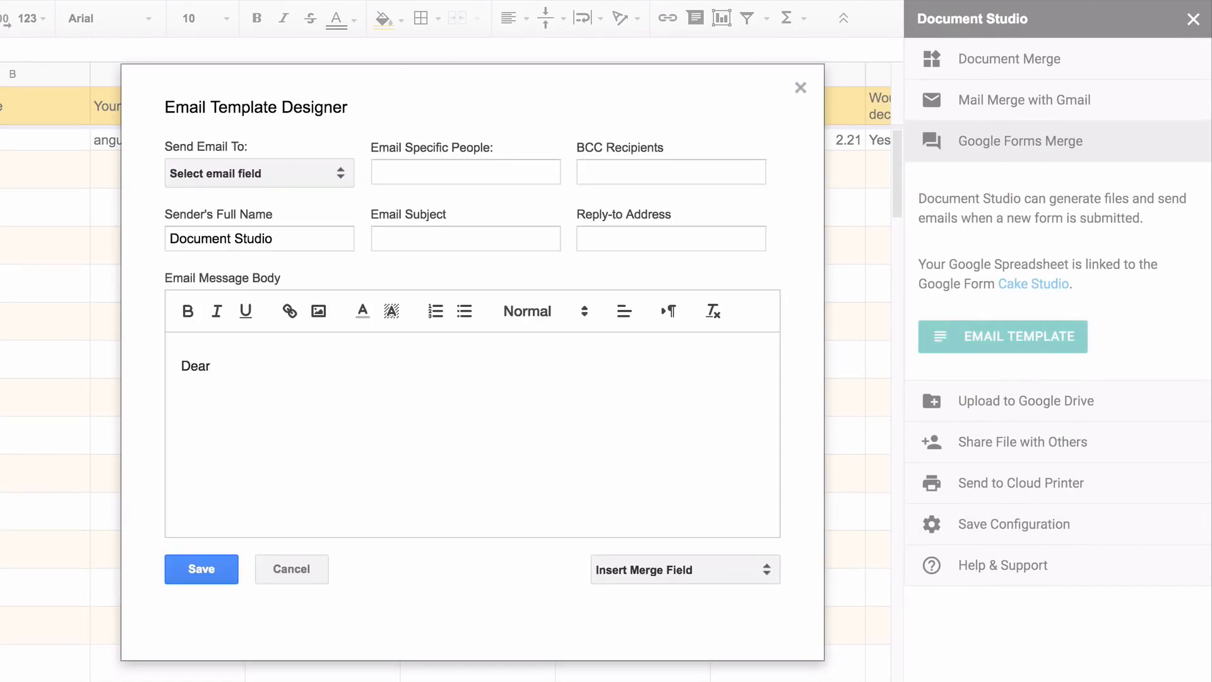
click(720, 572)
click(657, 671)
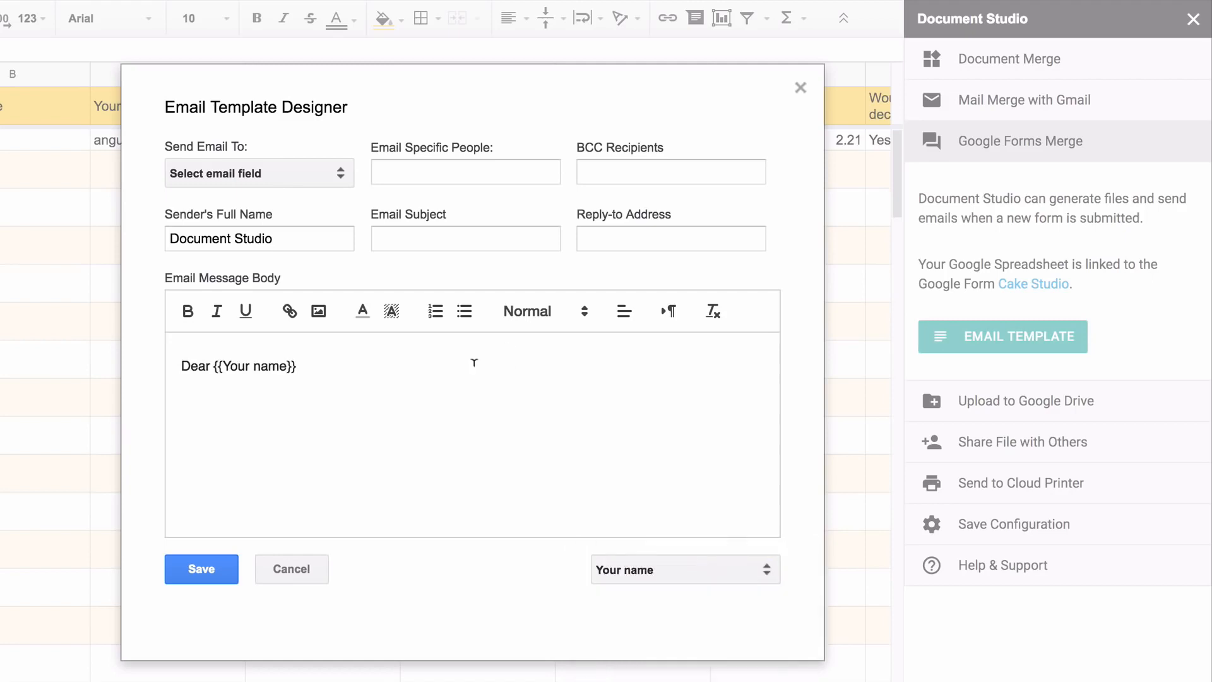
text(,)
key(Return)
text(Thank you for your order for)
click(701, 572)
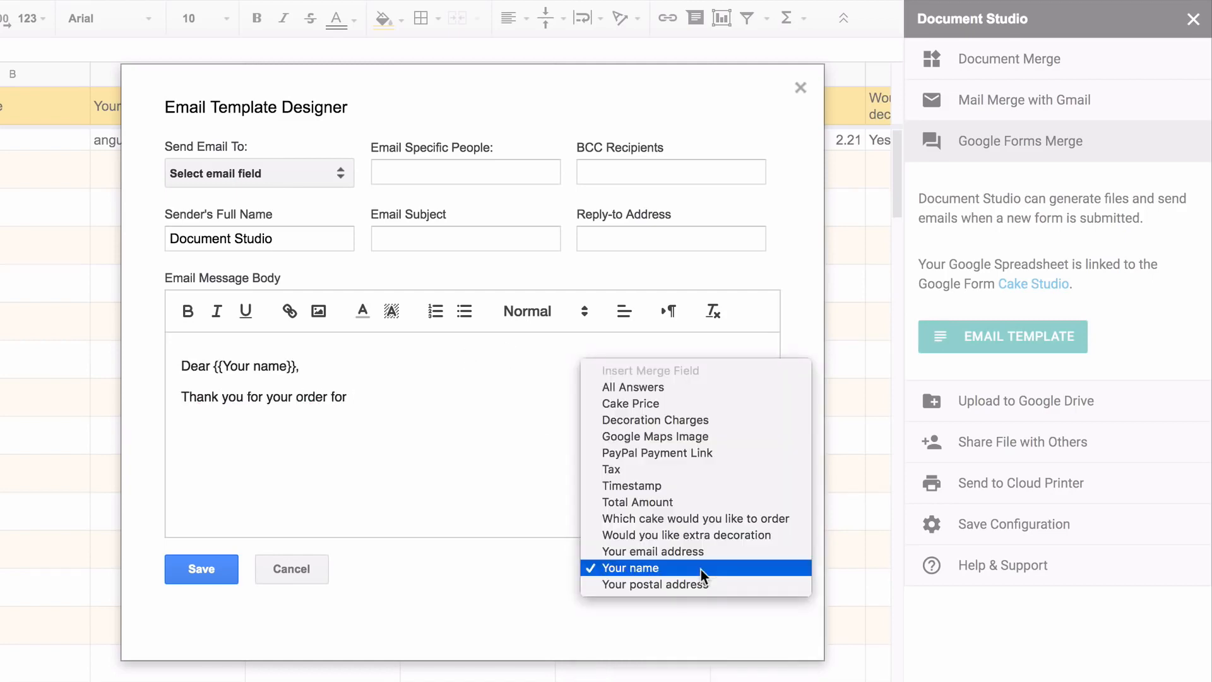
click(725, 519)
text(.)
key(Return)
key(Return)
Highlight the cake placeholder yellow and add the invoice-attached PayPal line and 'Thanks.'
drag(351, 397, 574, 396)
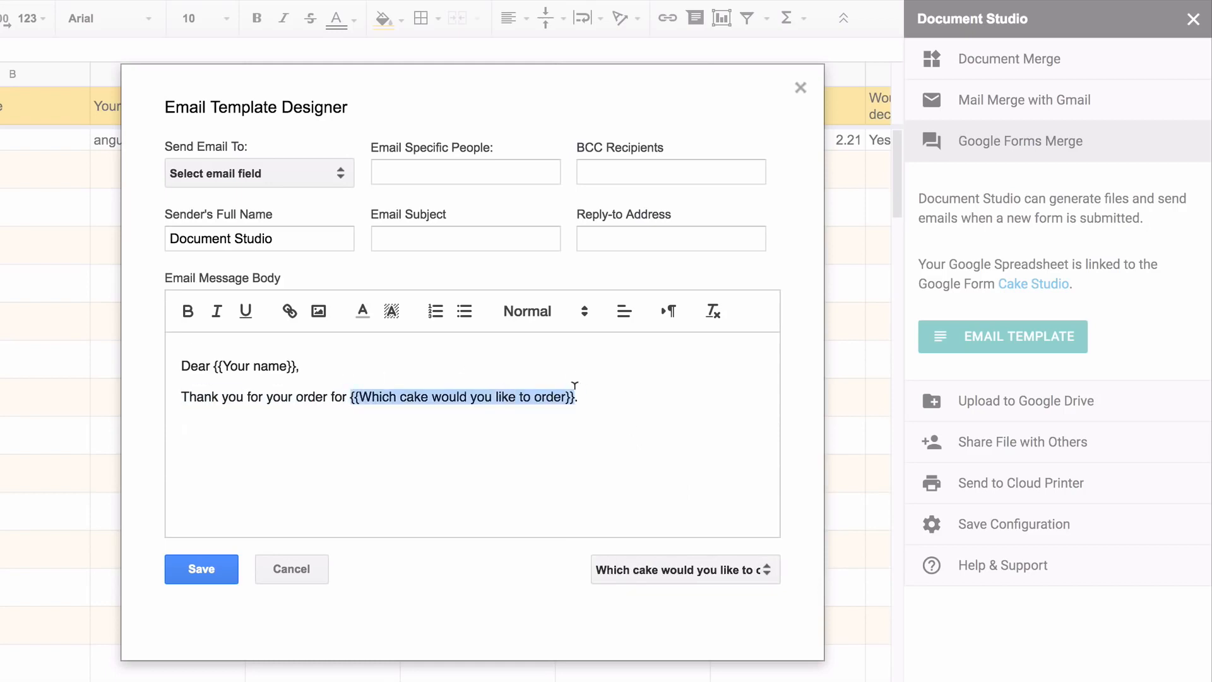
click(392, 311)
click(455, 337)
key(Down)
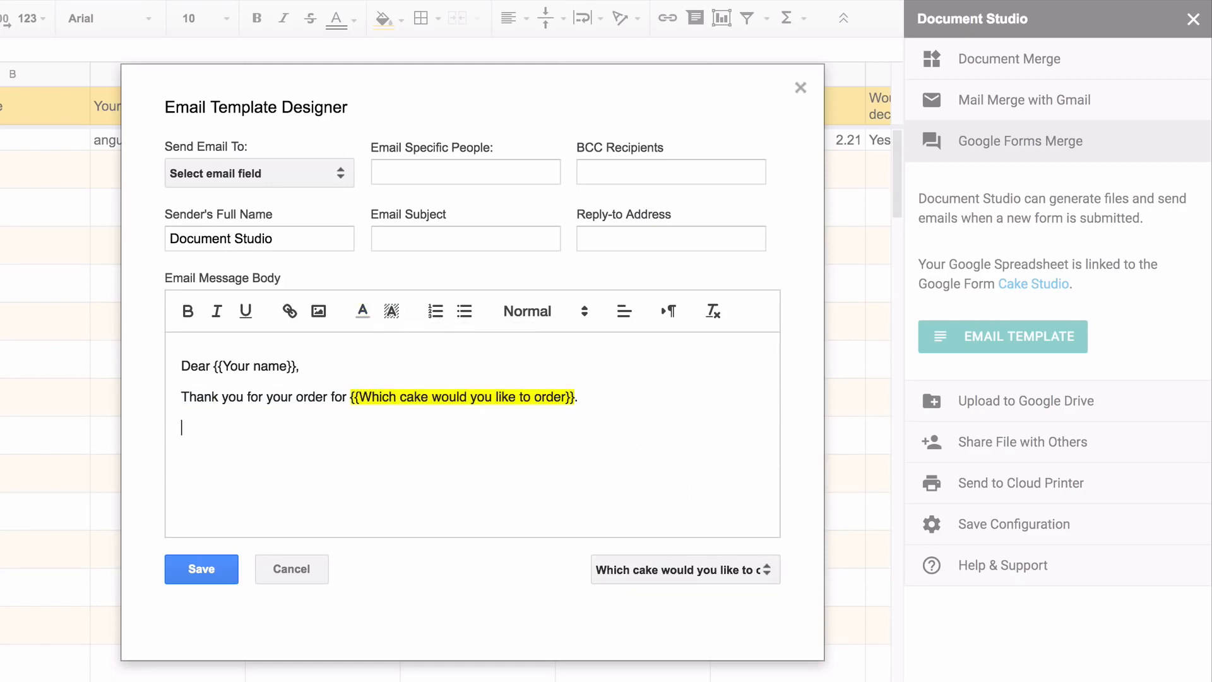
text(Your ino)
key(BackSpace)
text(voice is attached.)
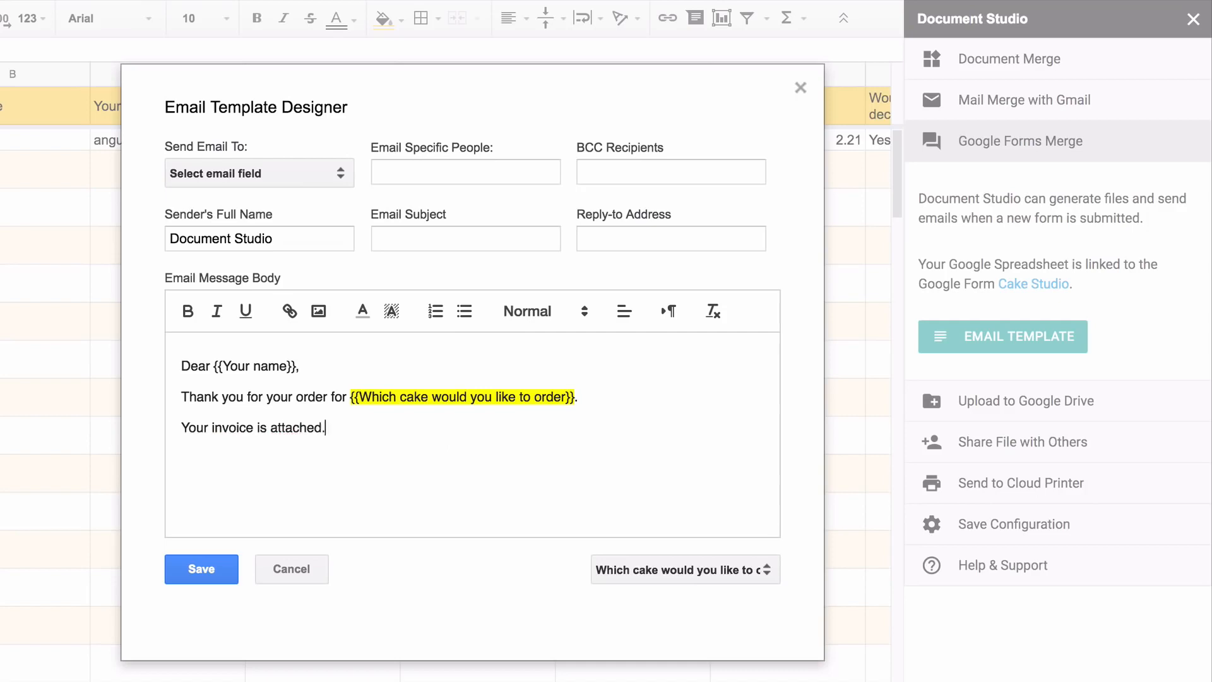
text( Please pay the invoice via PayPal.)
key(Return)
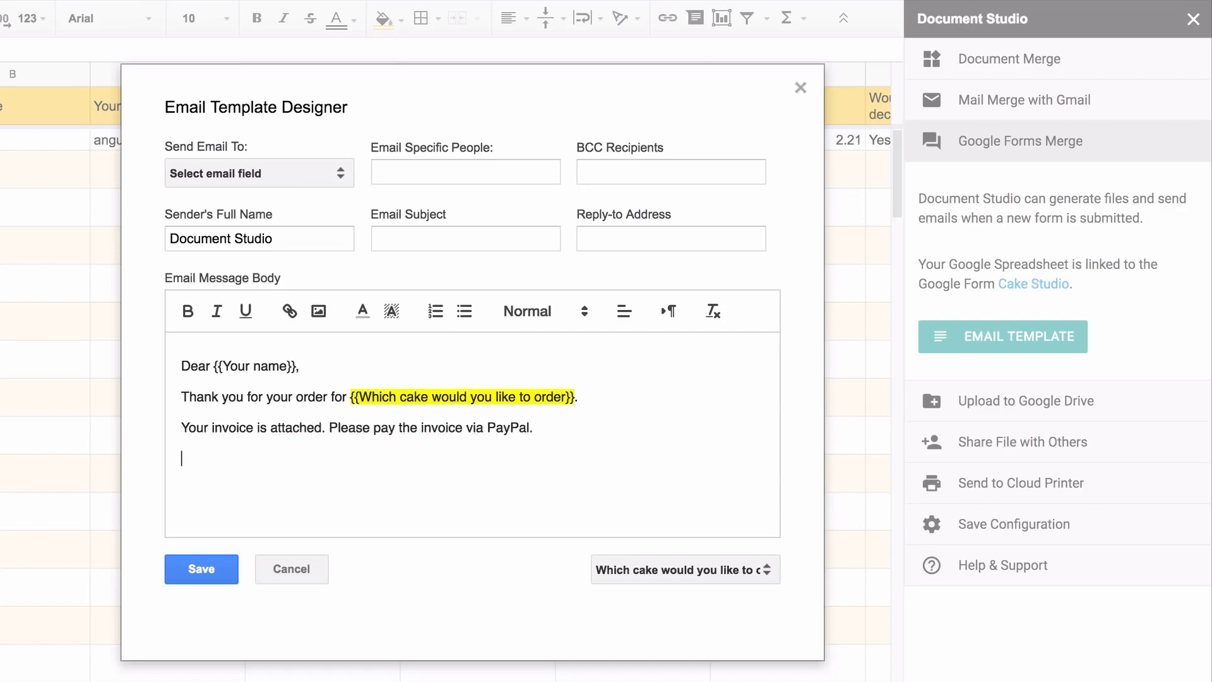
text(Thanks.)
Link the word PayPal to {{PayPal Payment Link}} and sign off with 'Cake Studio.'
double_click(509, 425)
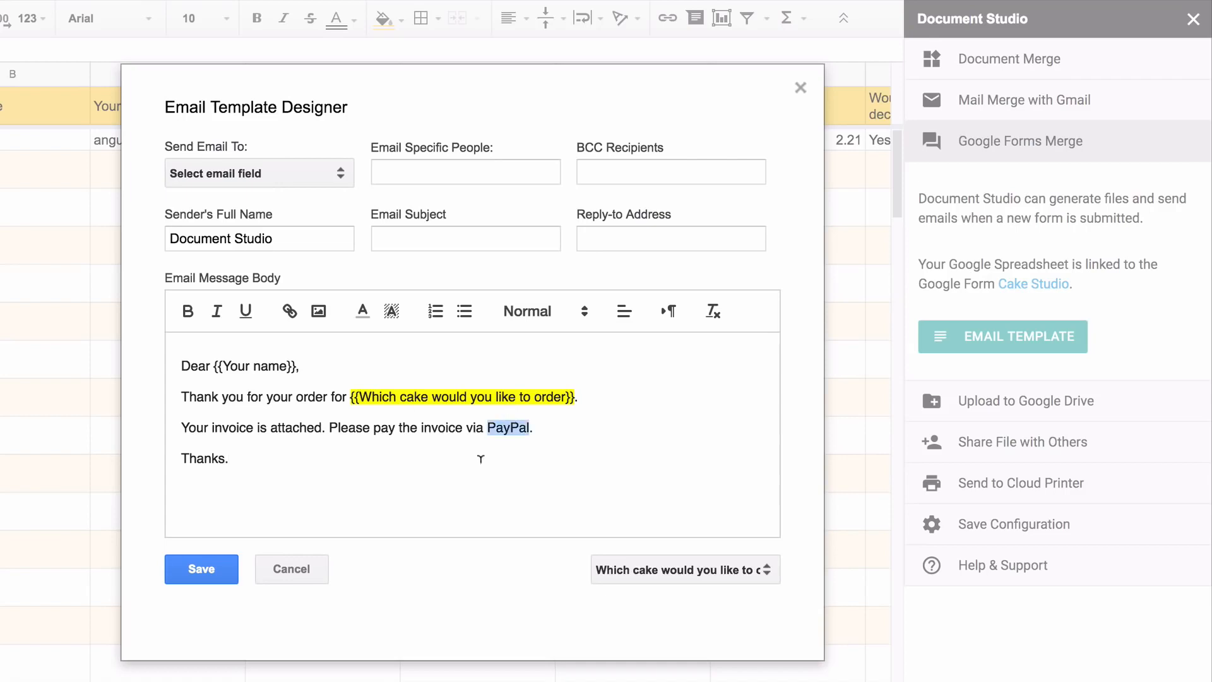
click(296, 310)
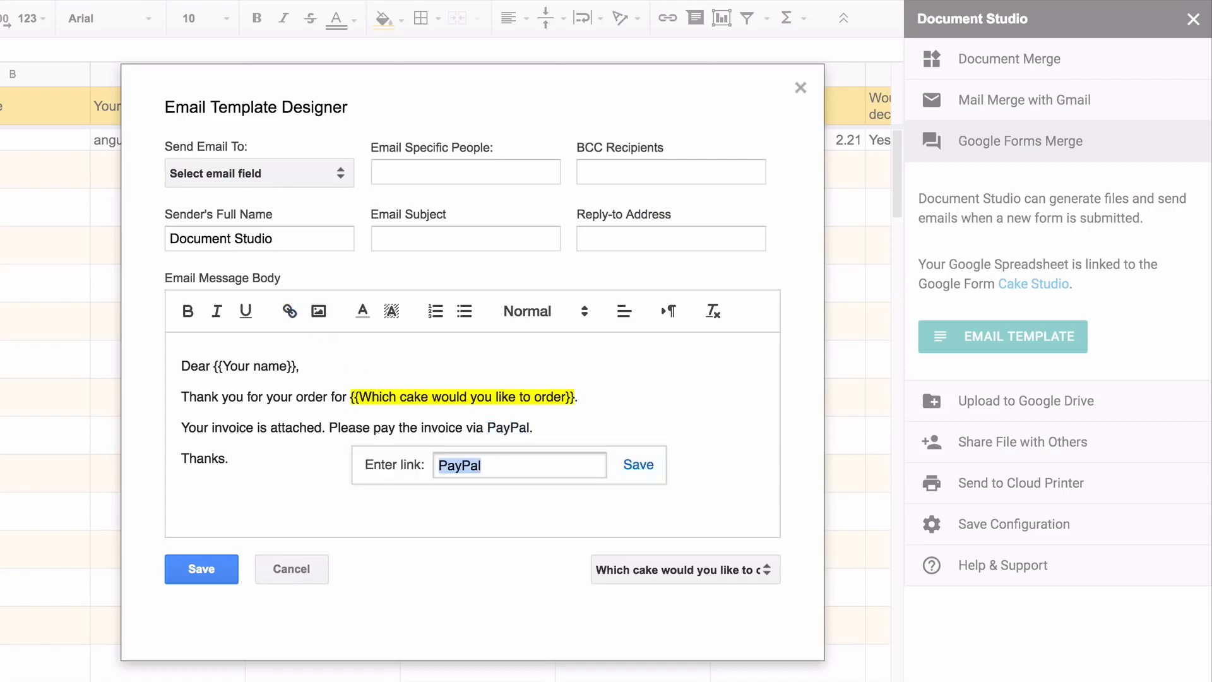
text({{PayPal Pay)
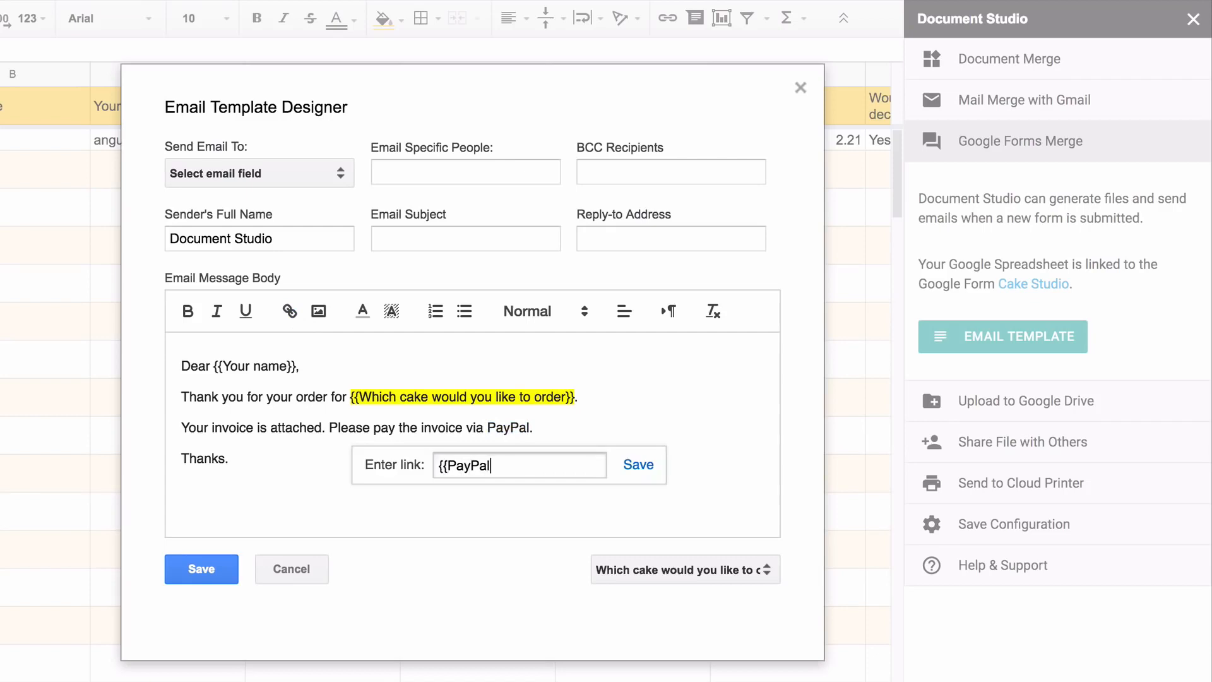
text(ment Link}})
click(639, 466)
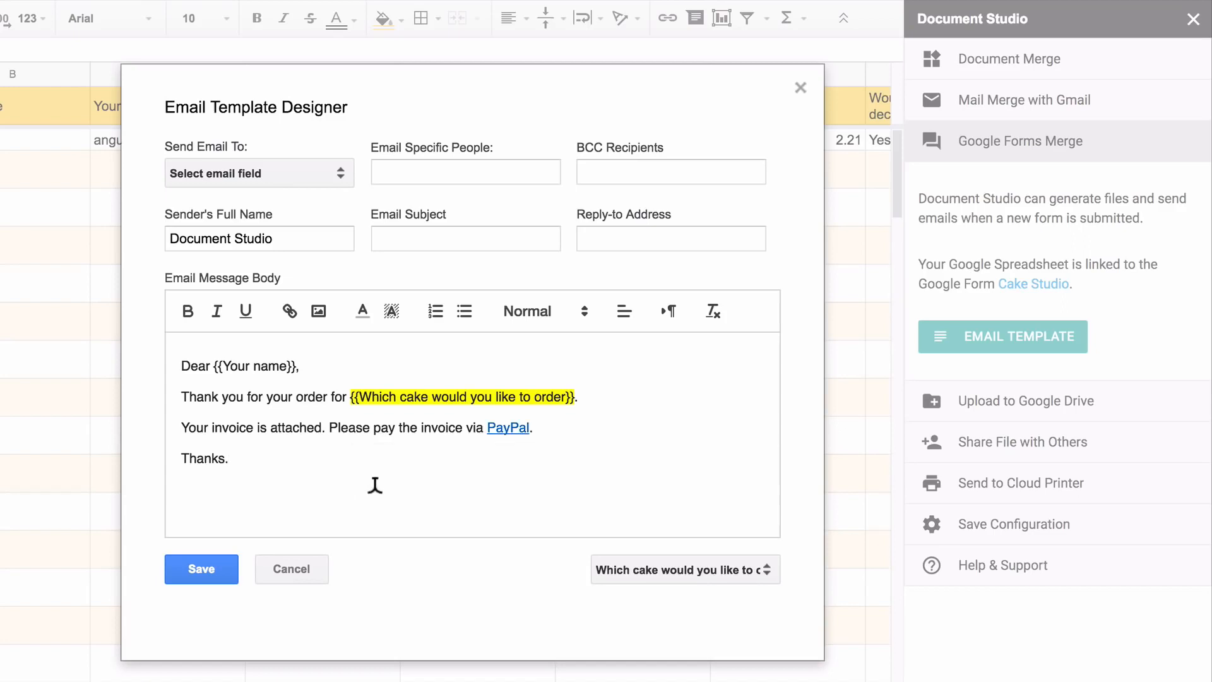
click(374, 487)
text(Cake Studio.)
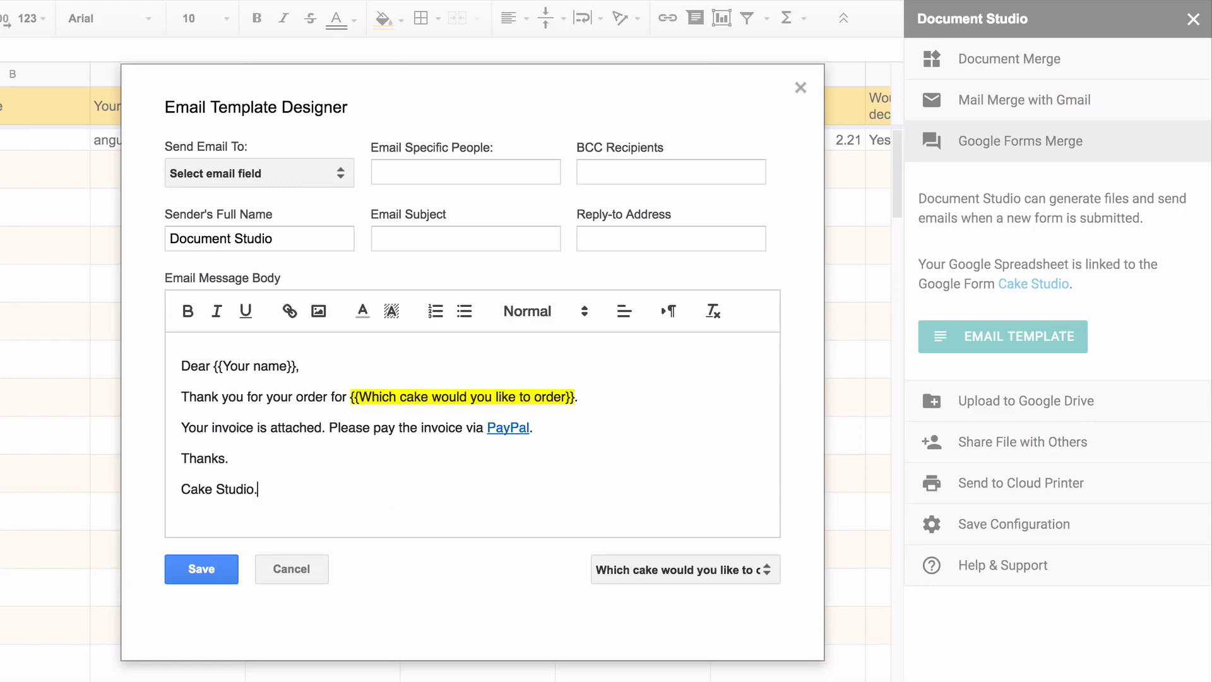
Address the email to the respondent's email field and add an extra recipient's e-mail address
click(307, 168)
click(265, 340)
click(441, 165)
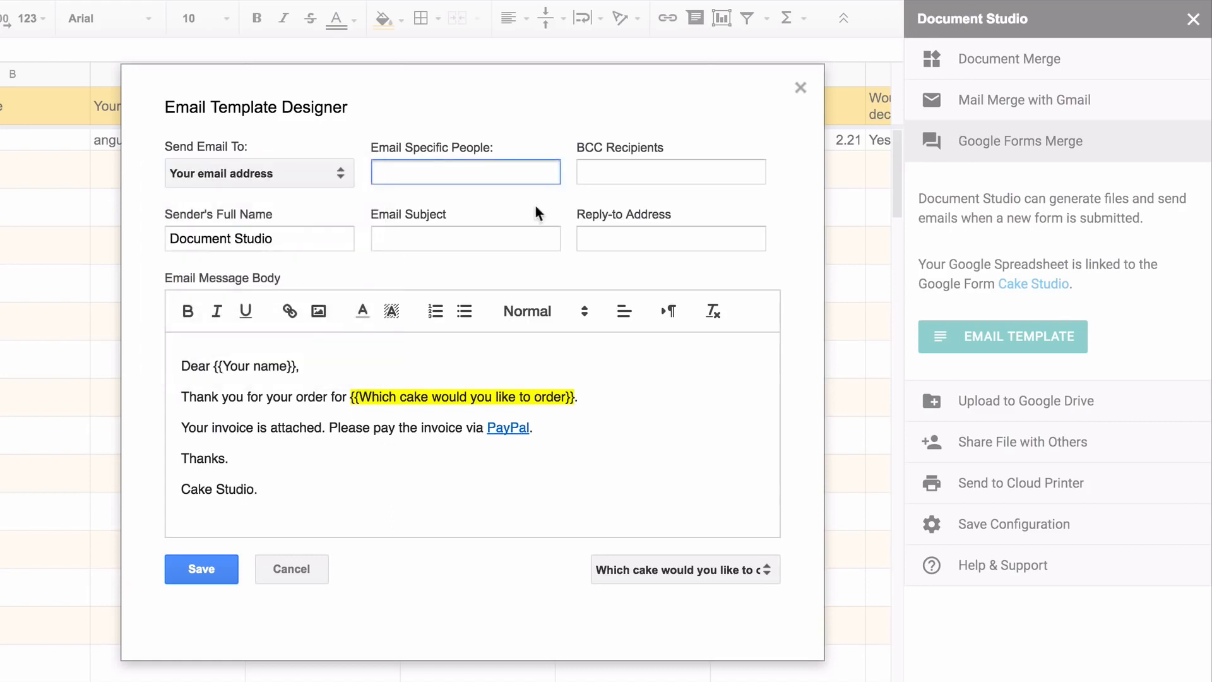
Set subject 'Your order for' plus the cake placeholder, sender name Cake Studio, and save
click(495, 229)
text(Your order for)
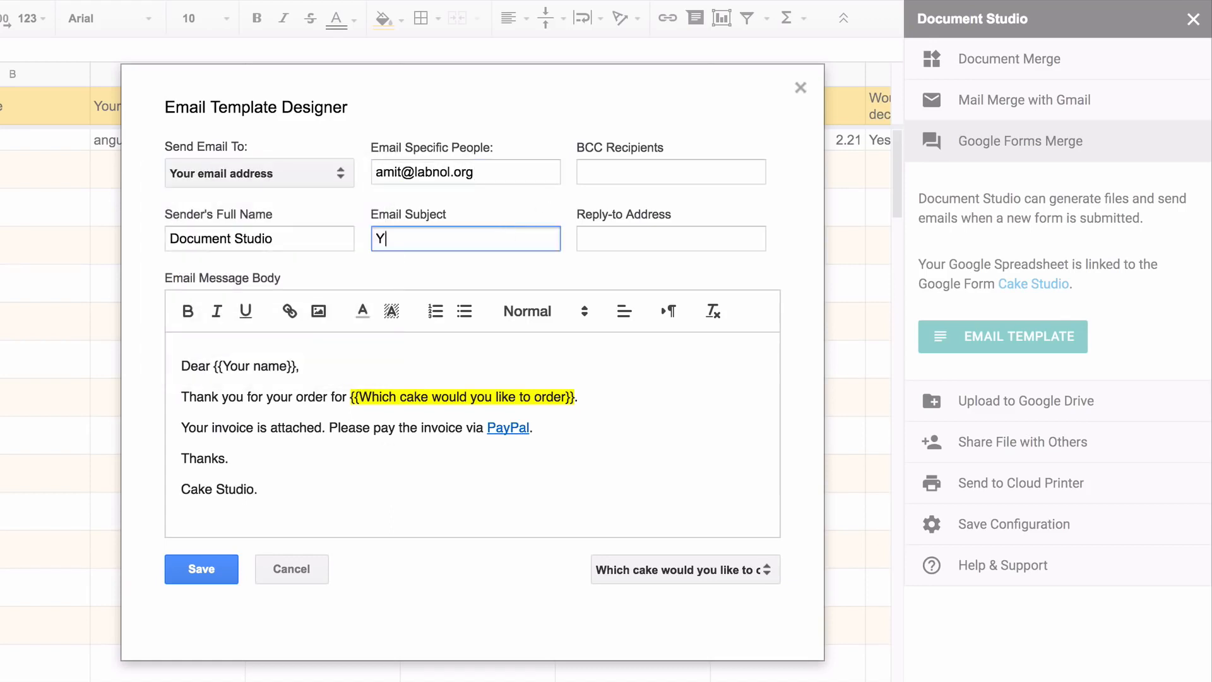
drag(354, 386, 577, 381)
key(ctrl+c)
click(508, 231)
key(ctrl+v)
double_click(183, 237)
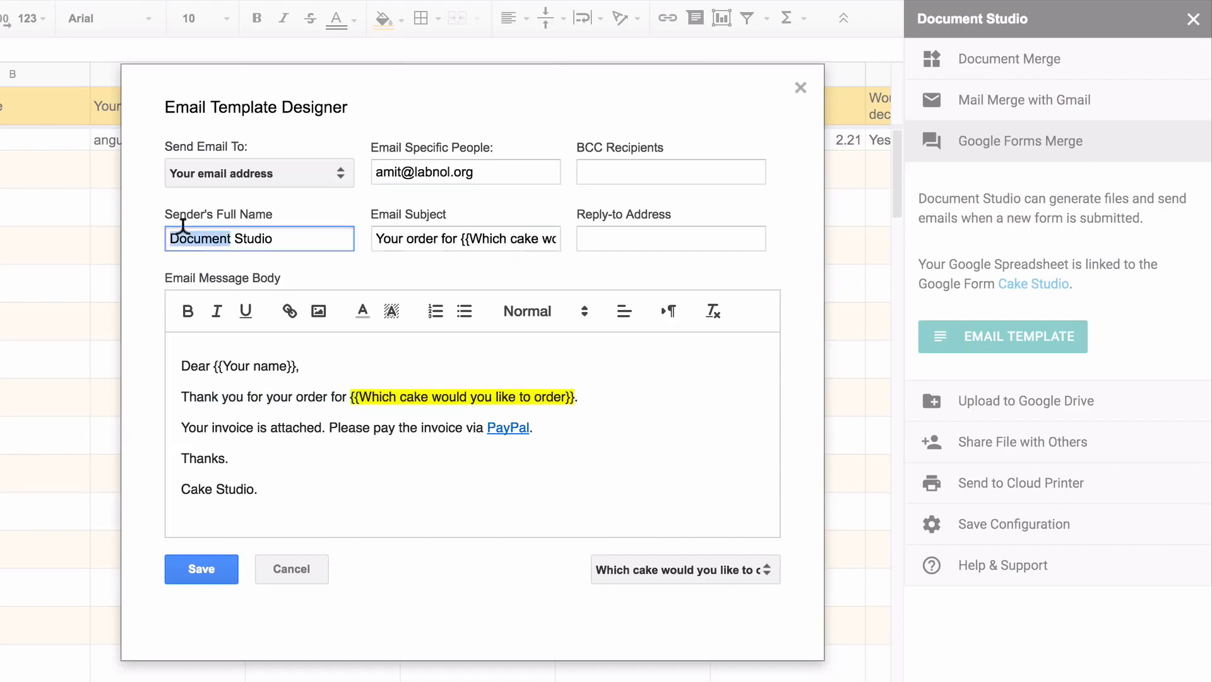
text(Cake)
click(224, 571)
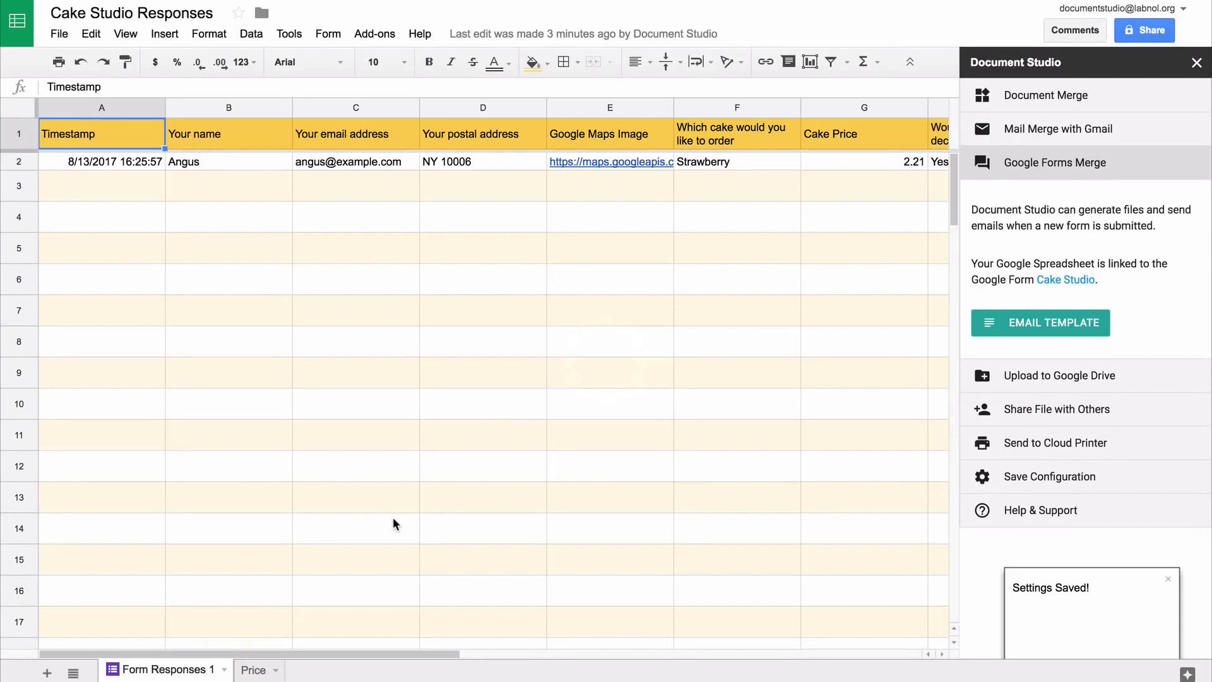
Upload merged files to the Drive folder Documents with subfolder path \\{{Your Customer Name}}
click(1105, 379)
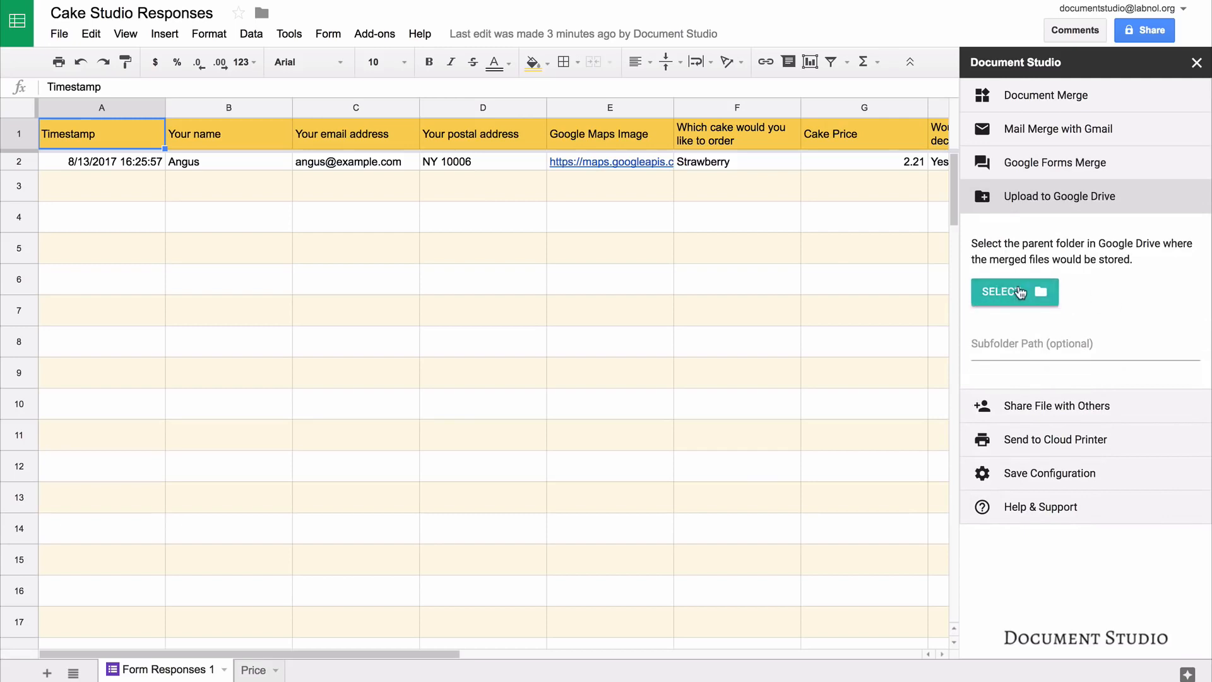
click(1018, 292)
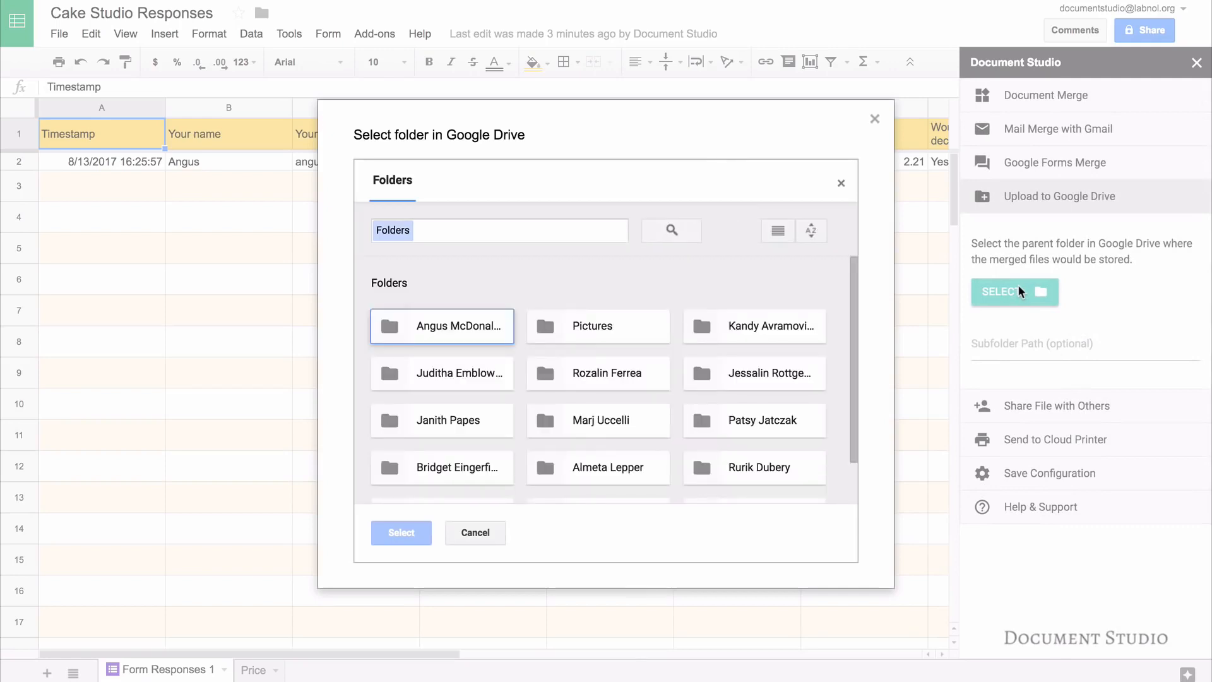
scroll(463, 465, down, 1)
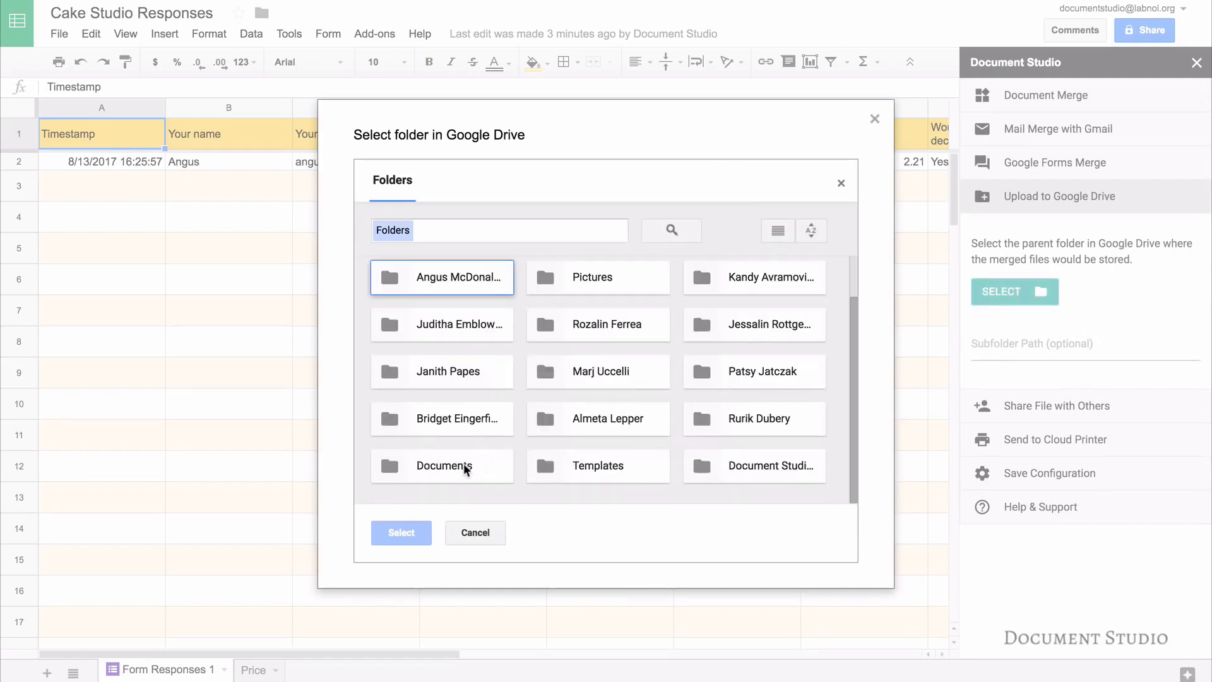
click(463, 465)
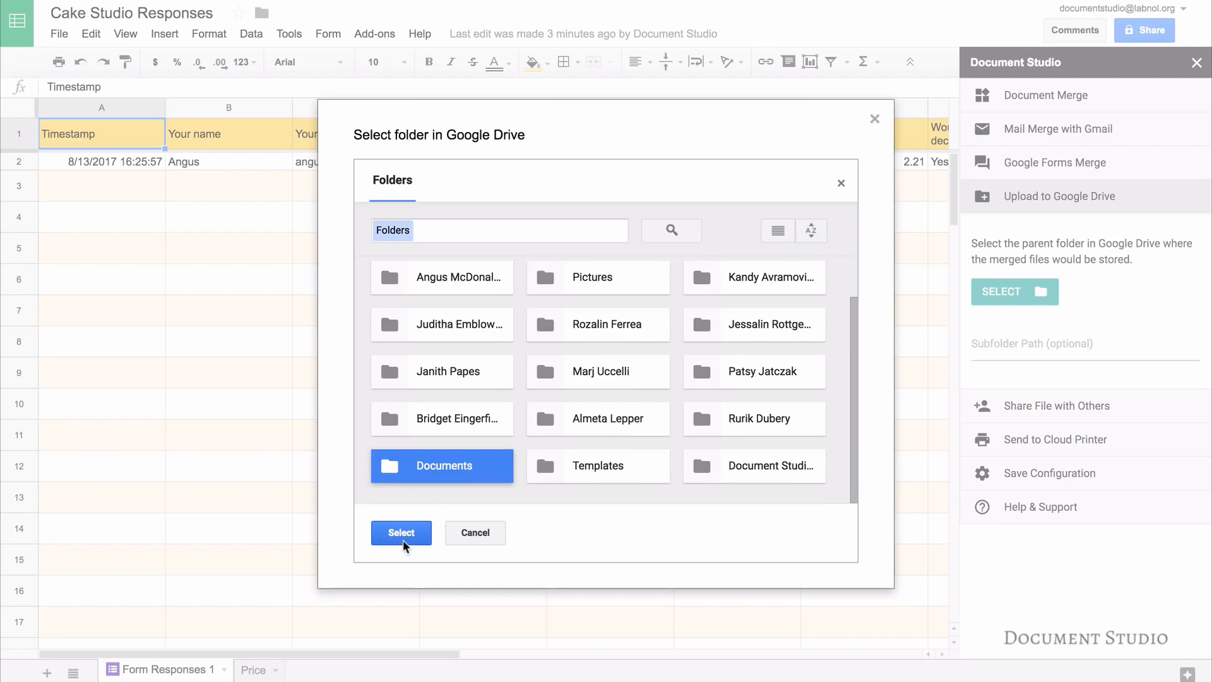
click(403, 540)
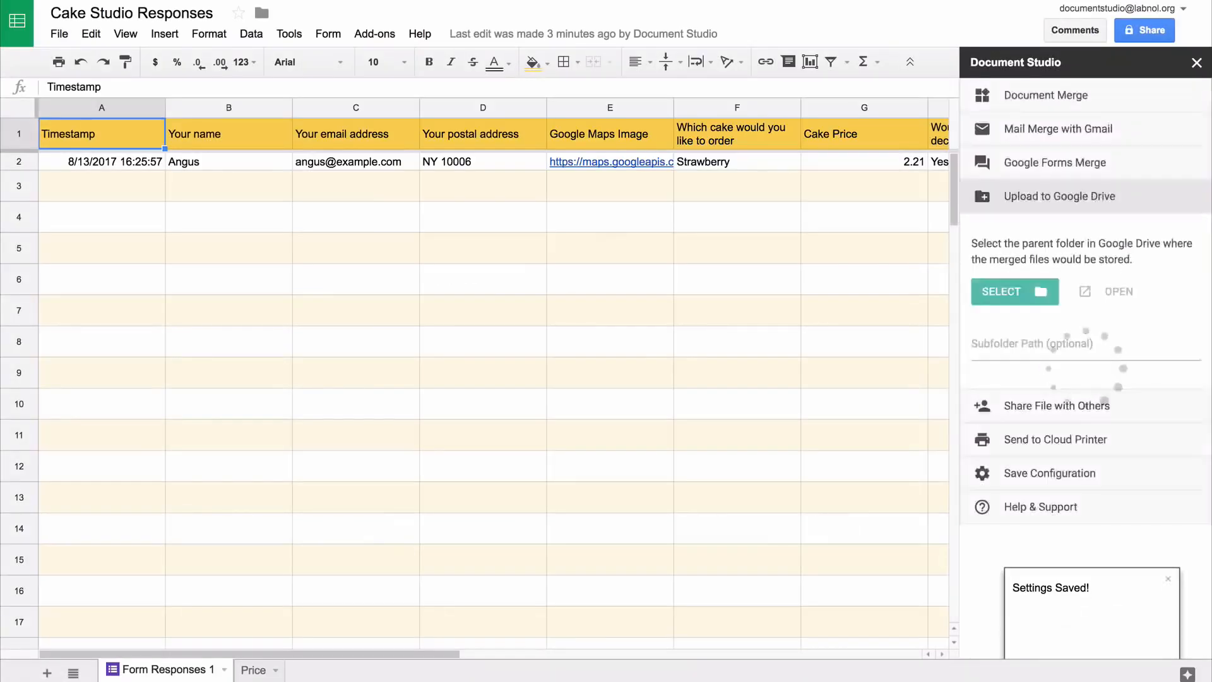
click(1085, 344)
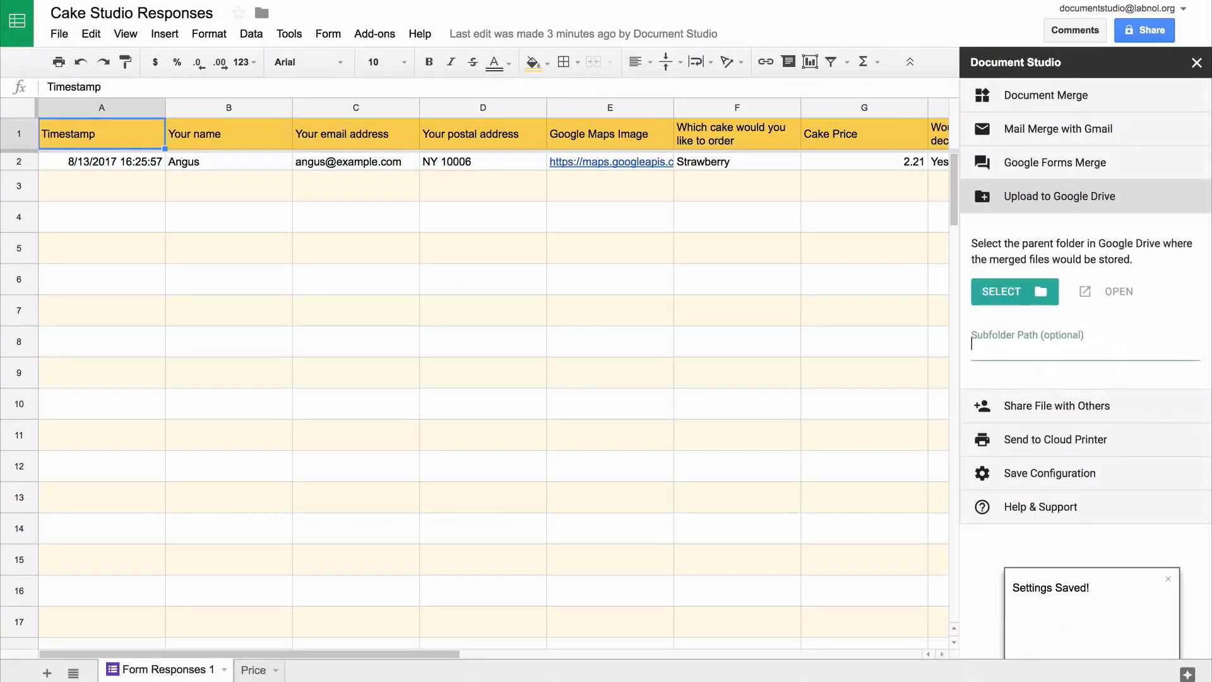
text(\\)
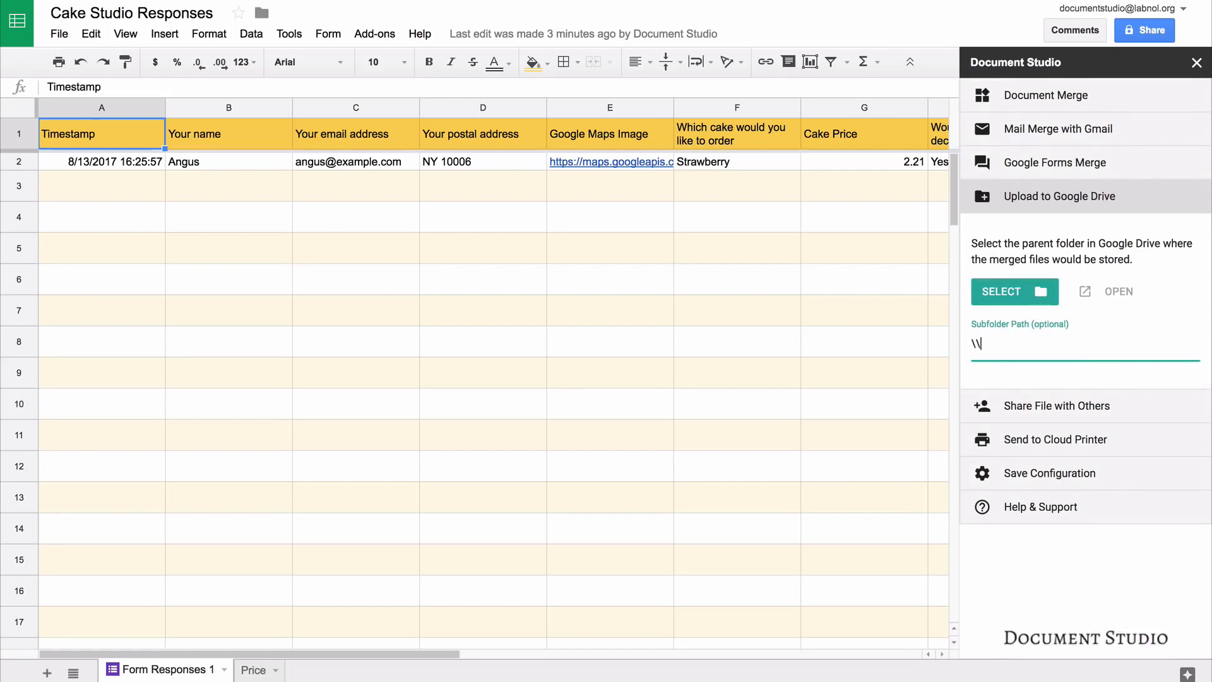
text({{Your)
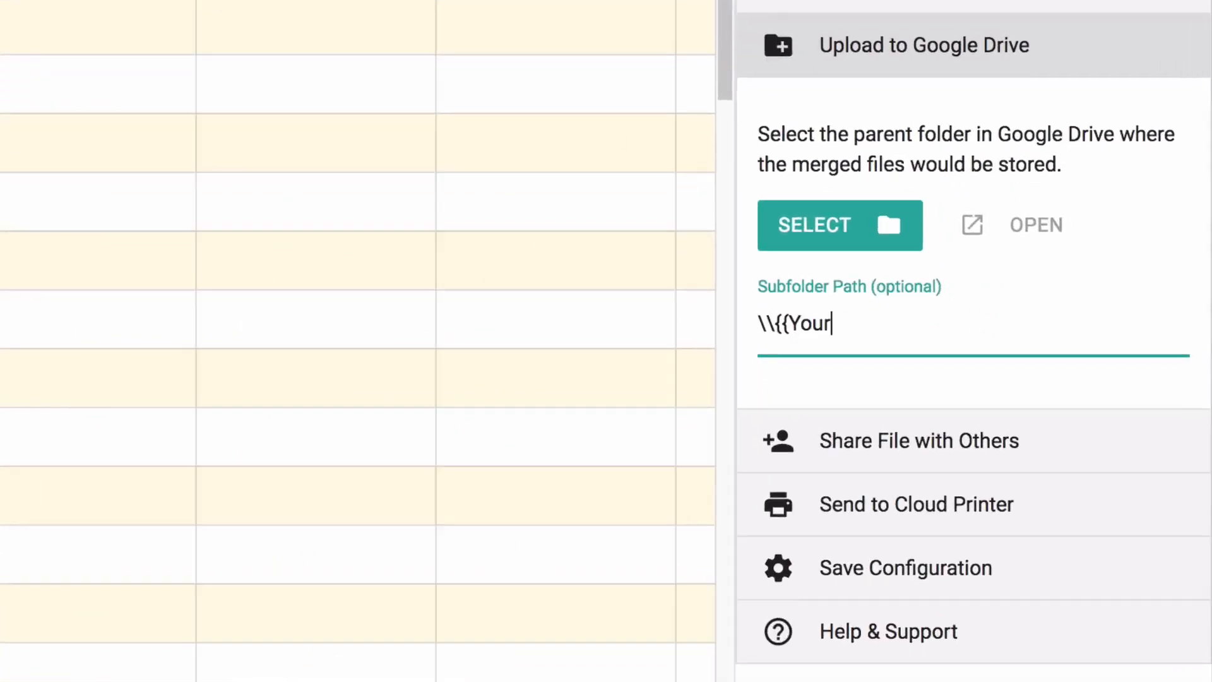
text( Custom)
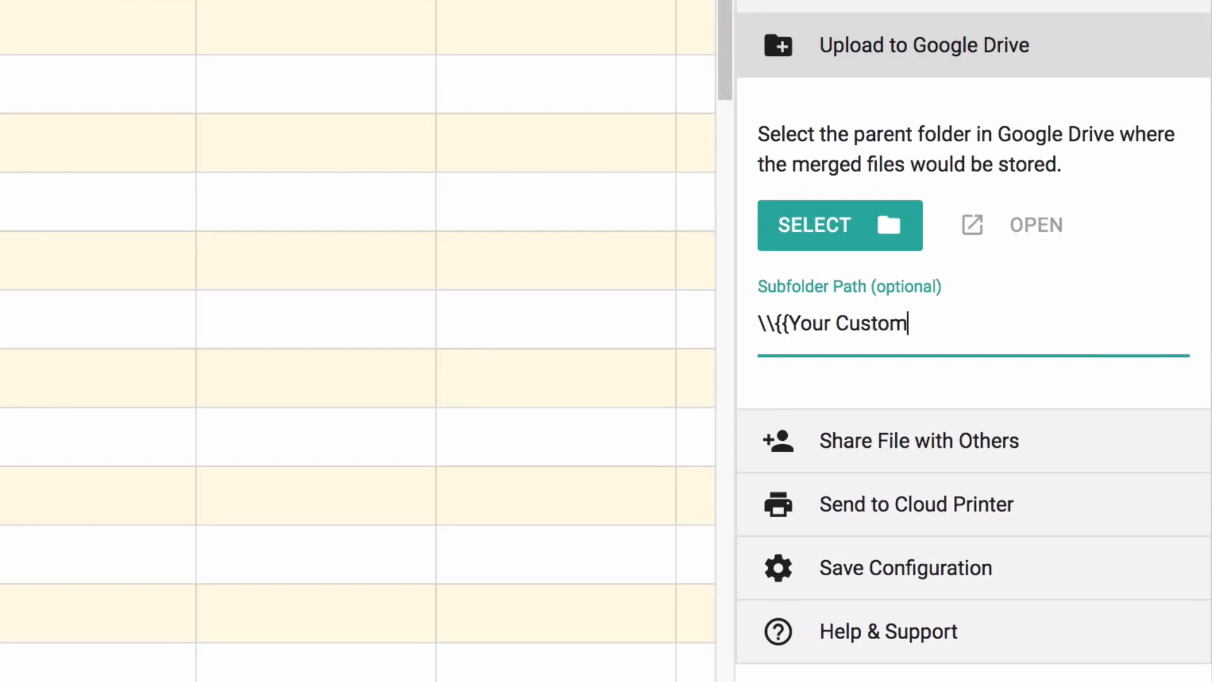
text(er Name)
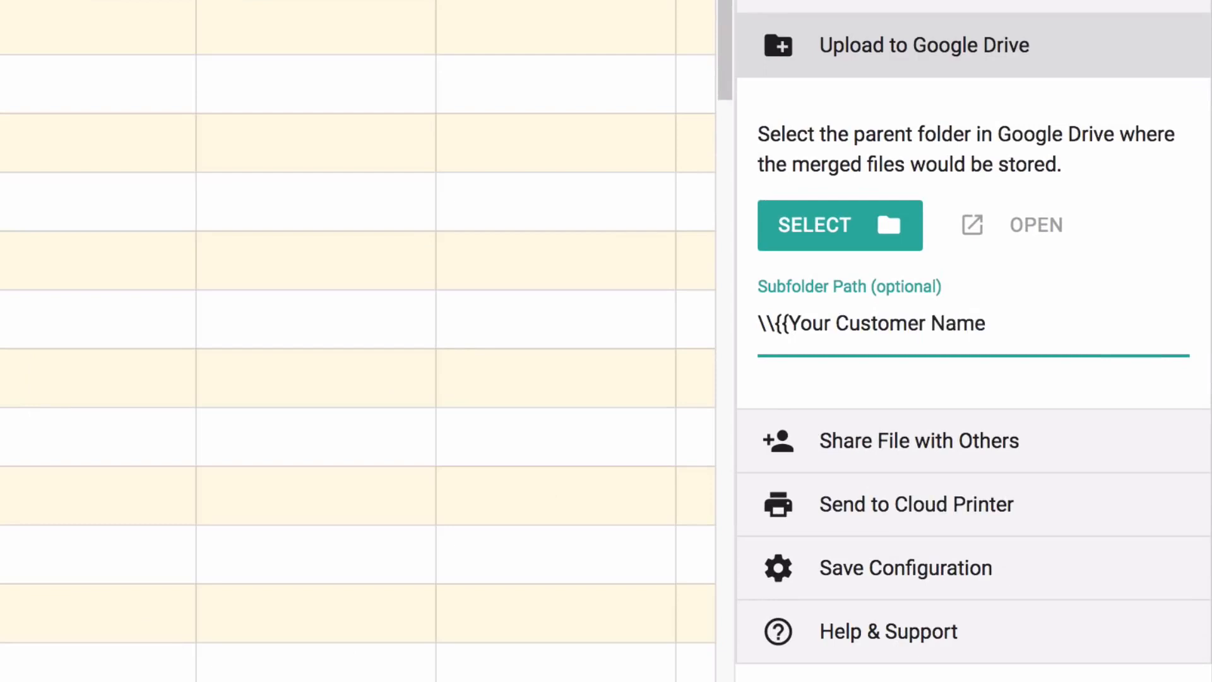
text(}})
Review Share and Cloud Printer options, then uncheck Merge Now and save with Merge on Form Submit
click(1055, 46)
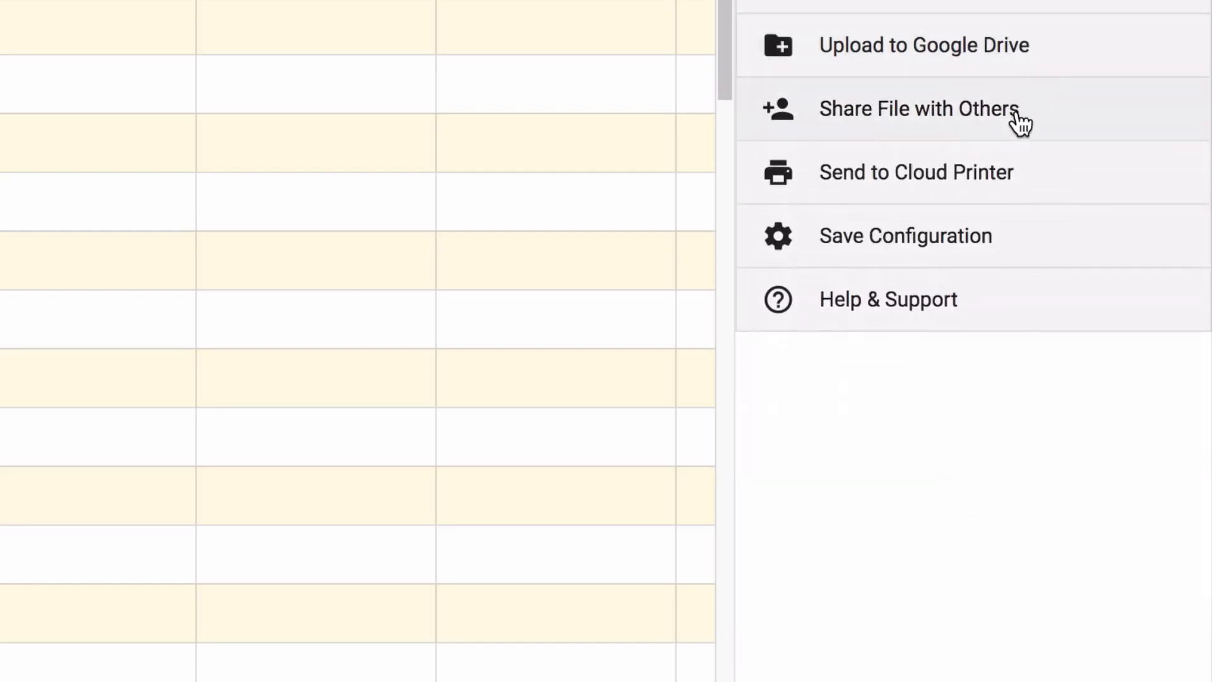
click(1019, 123)
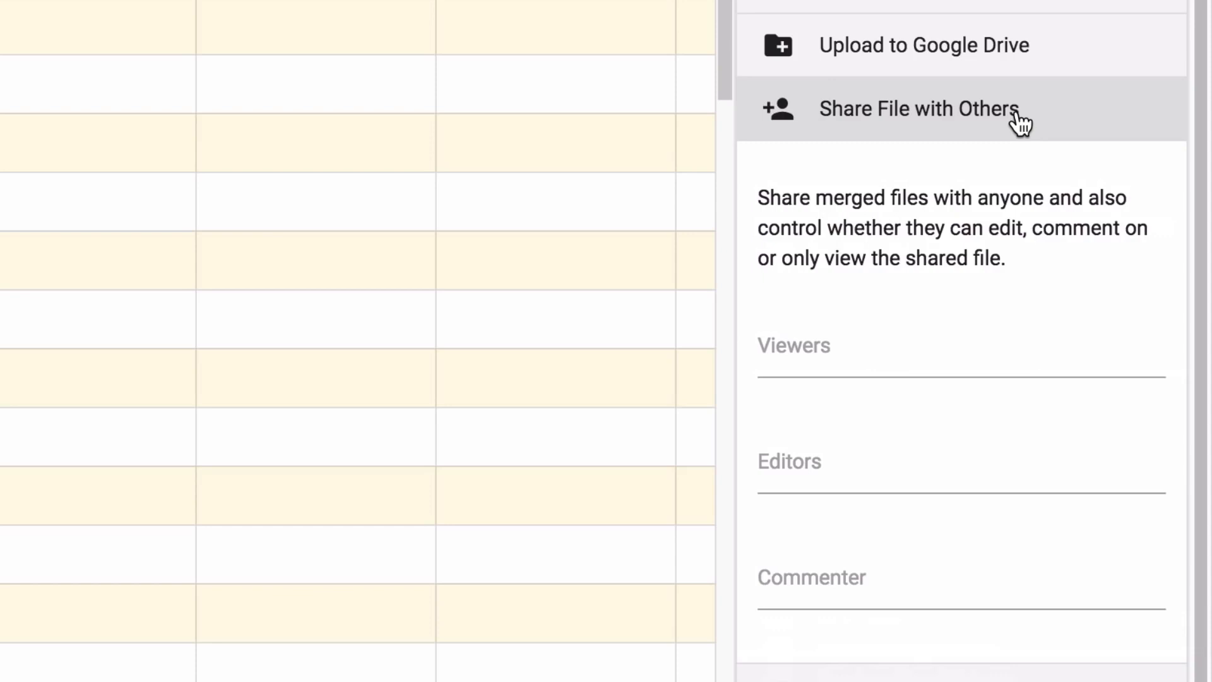
click(1019, 123)
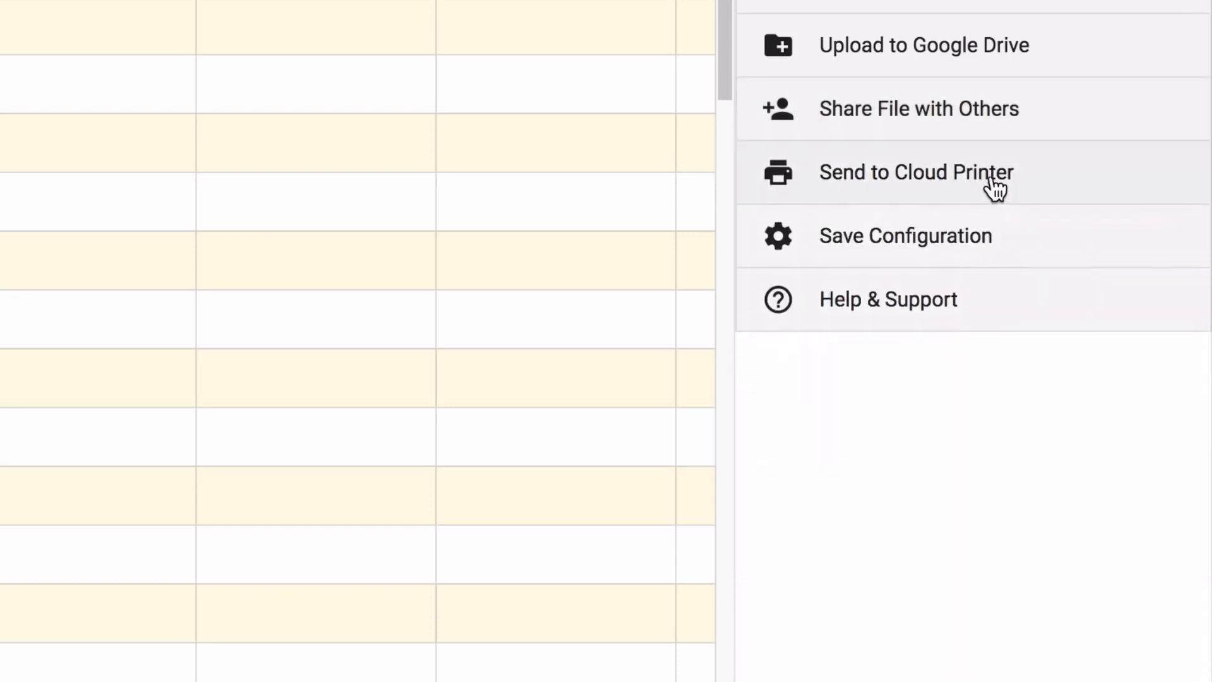
click(1046, 174)
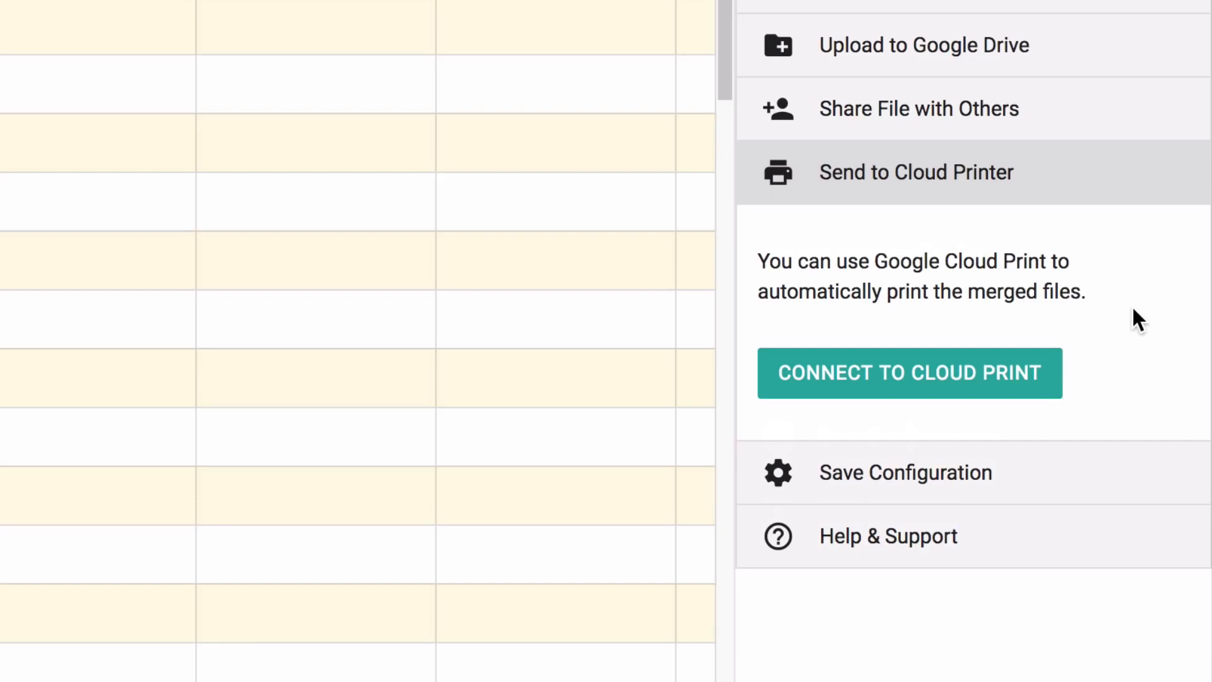
click(1045, 180)
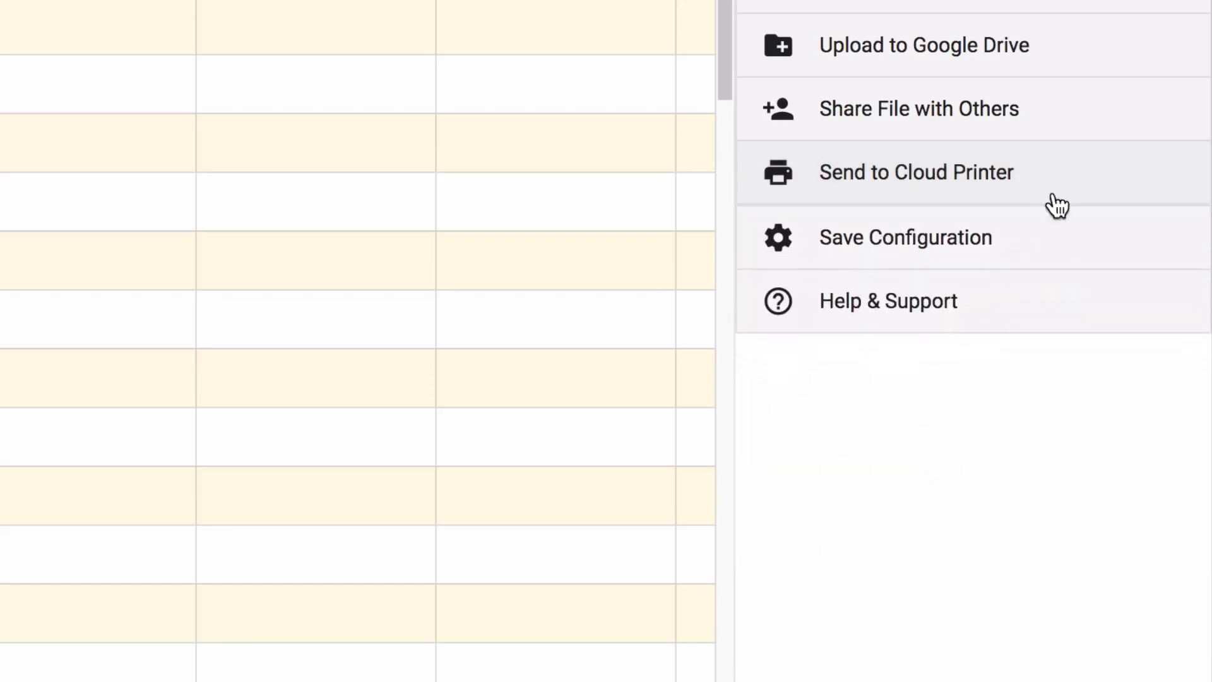
click(1056, 244)
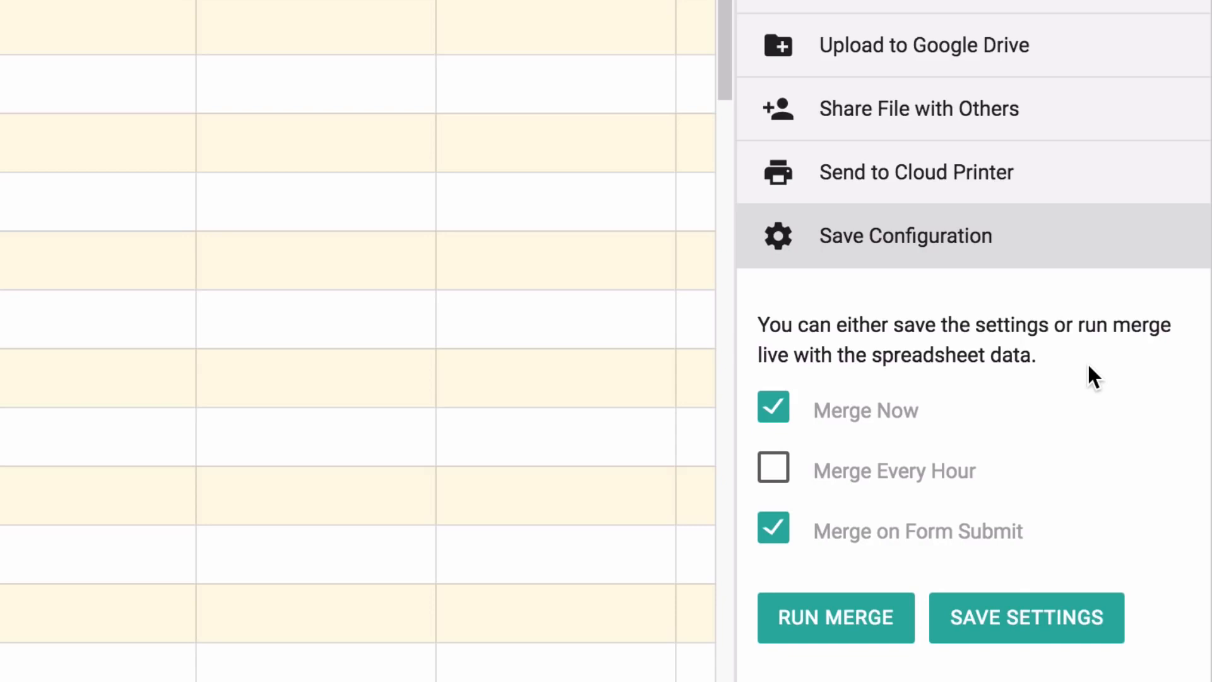
click(772, 409)
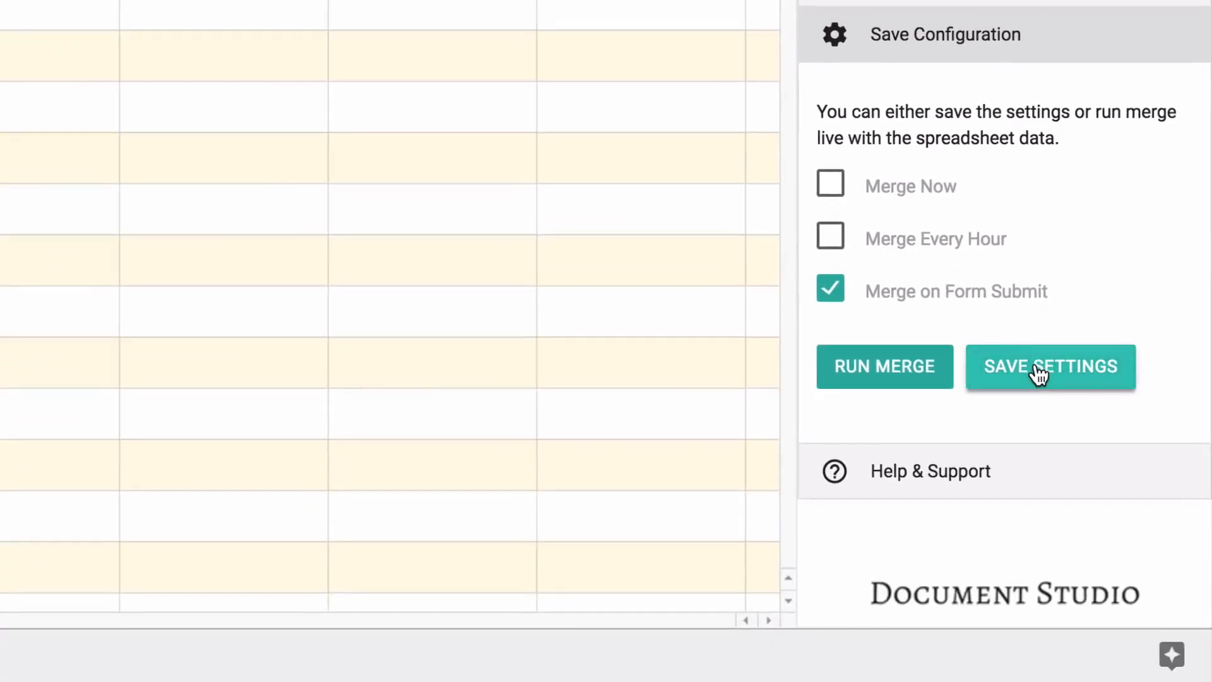
click(1039, 372)
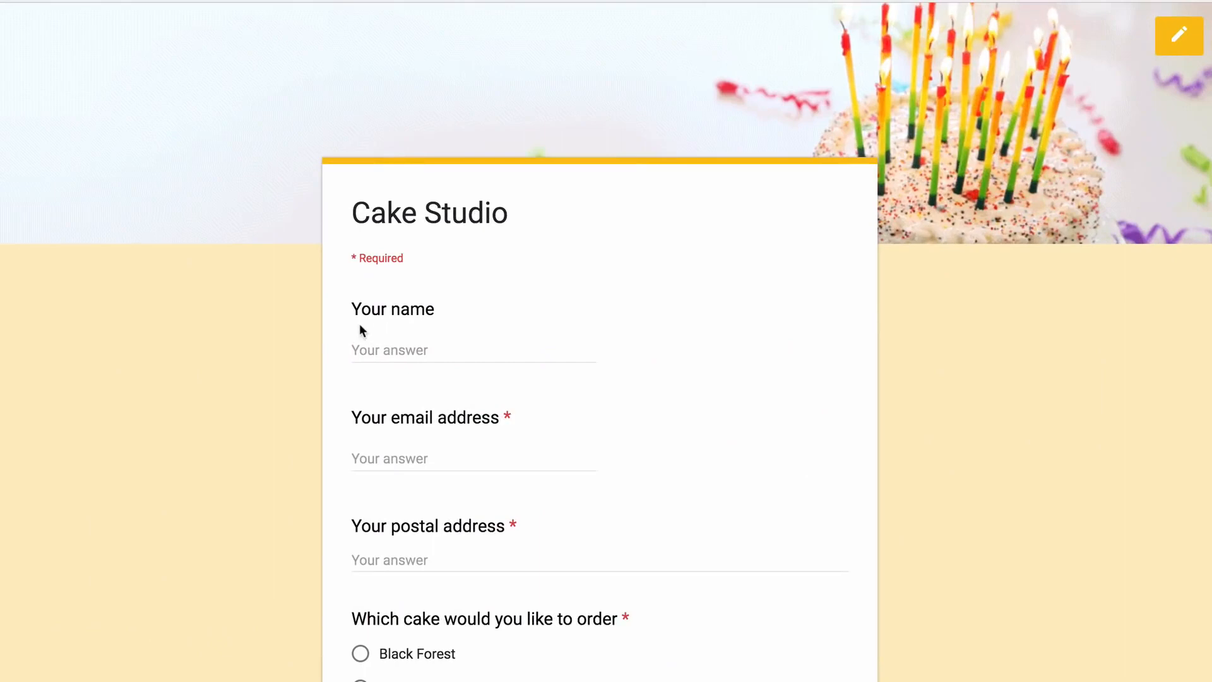
Fill in the test customer's name, e-mail address and postal address on the order form
click(363, 349)
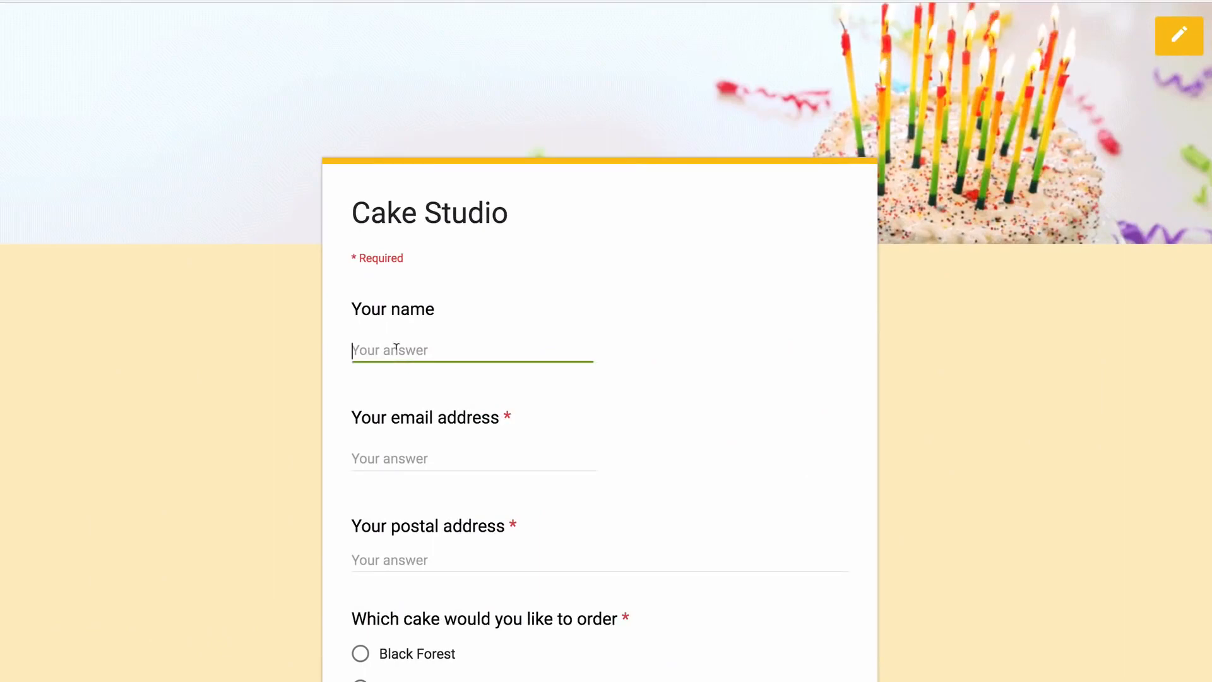
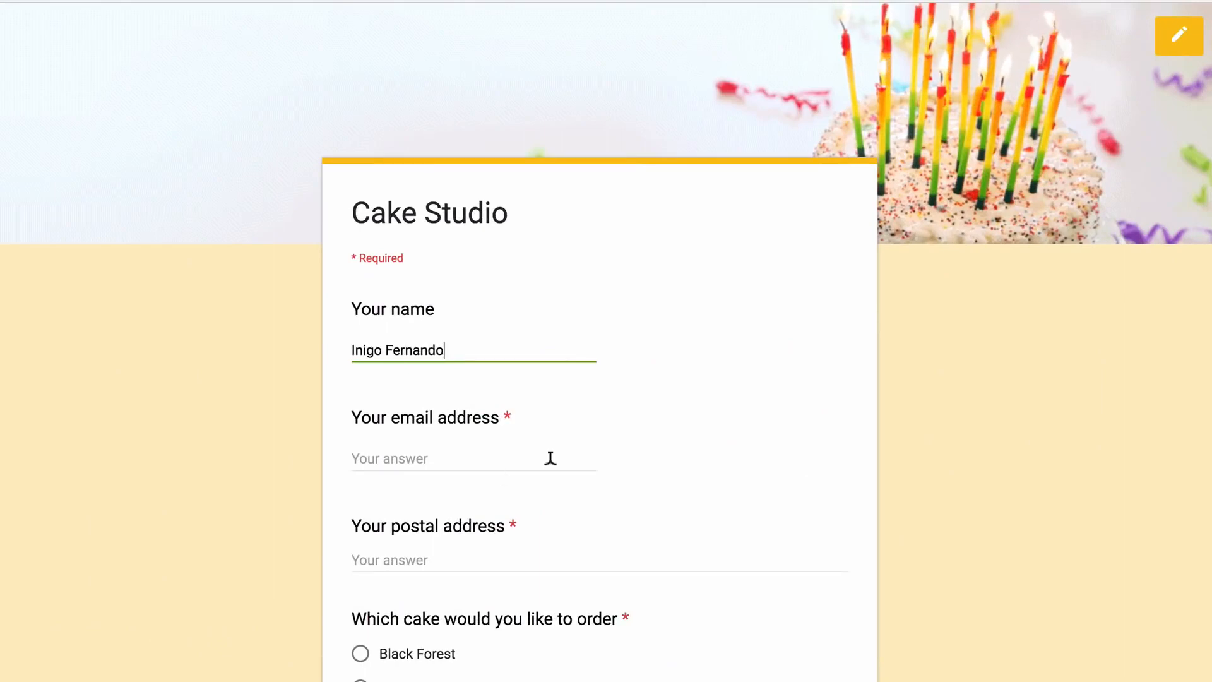
scroll(549, 455, down, 4)
click(478, 212)
text(inigo@exampl)
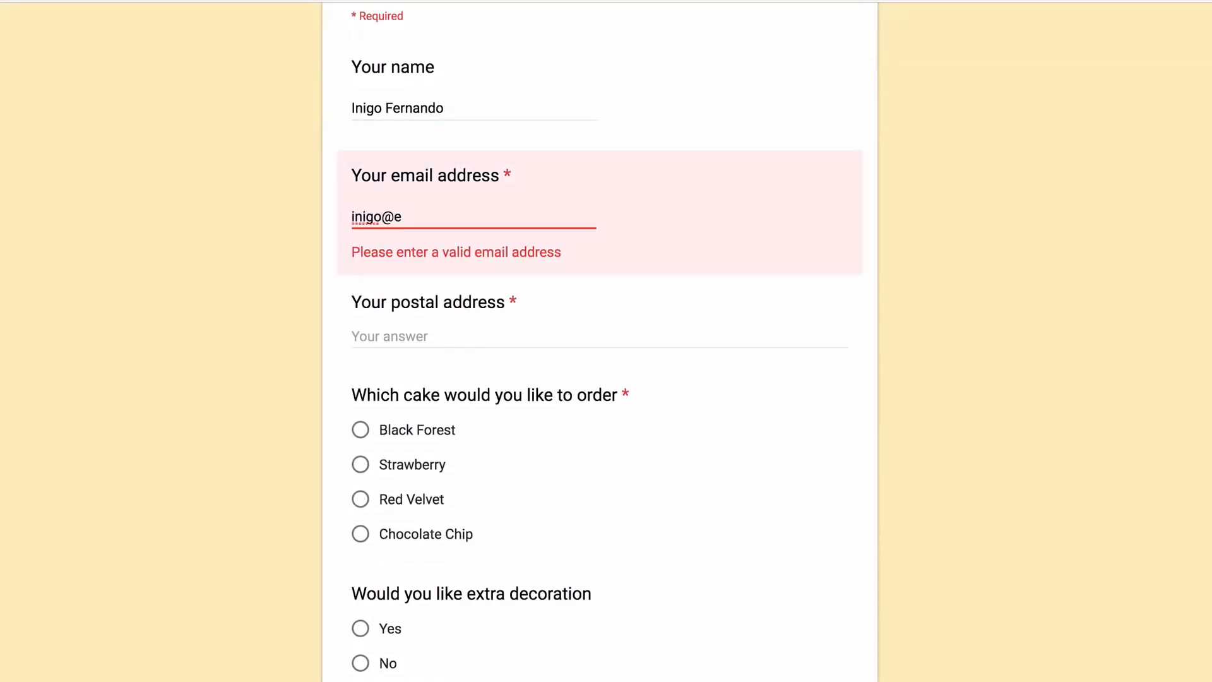
key(BackSpace)
key(BackSpace)
text(mple.com)
click(457, 302)
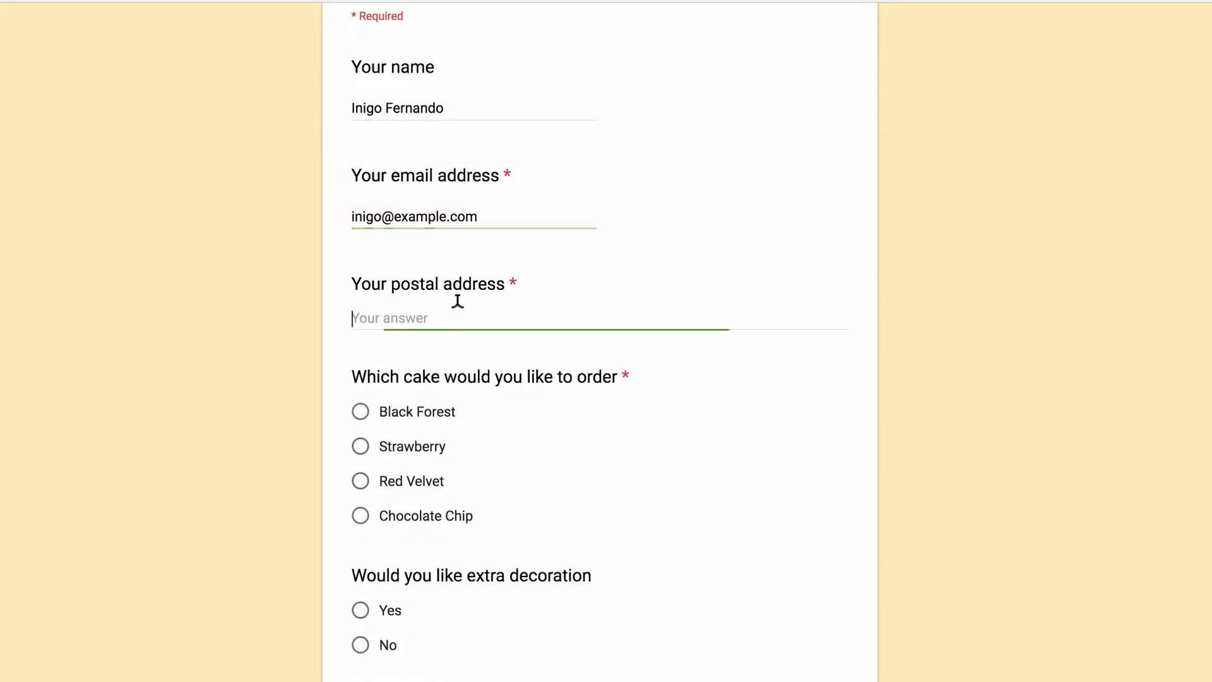
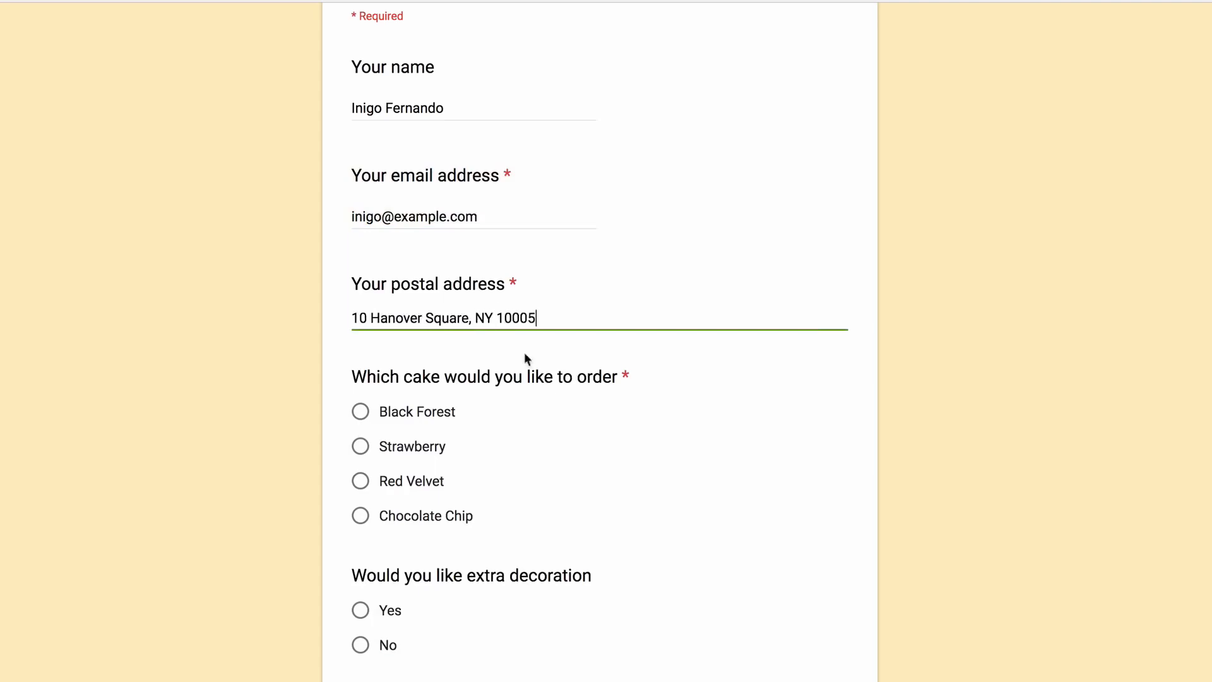
Choose Chocolate Chip cake with extra decoration and submit the order
scroll(627, 486, down, 3)
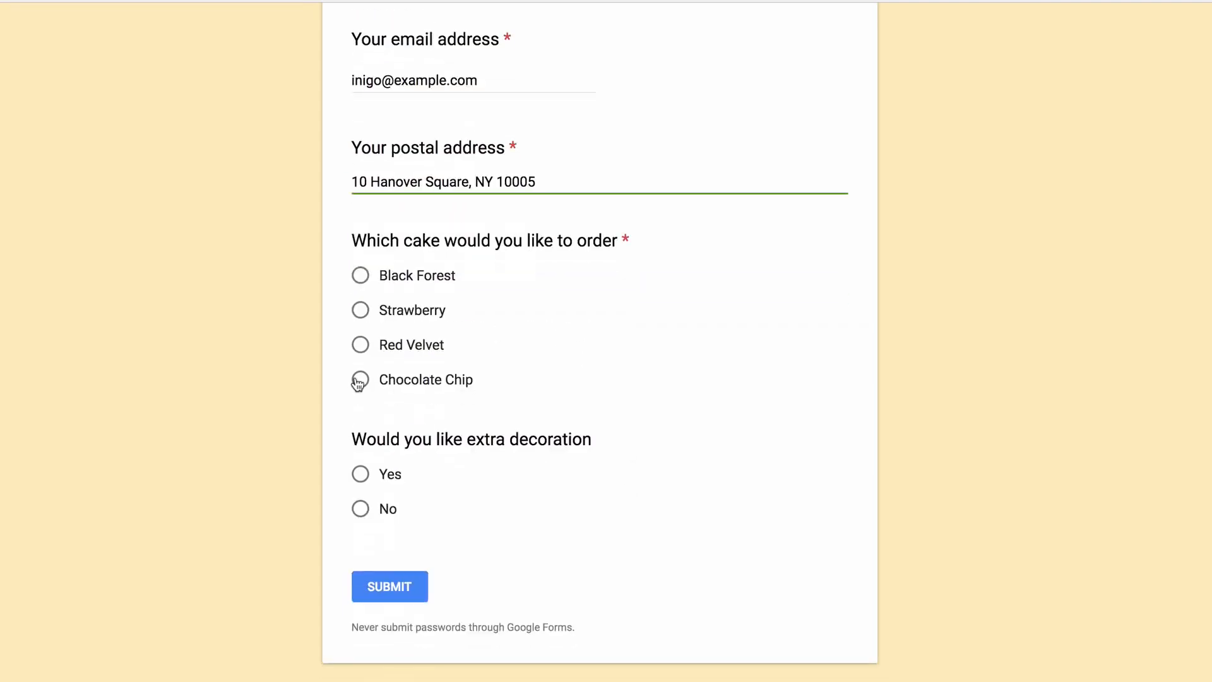
click(358, 379)
click(359, 475)
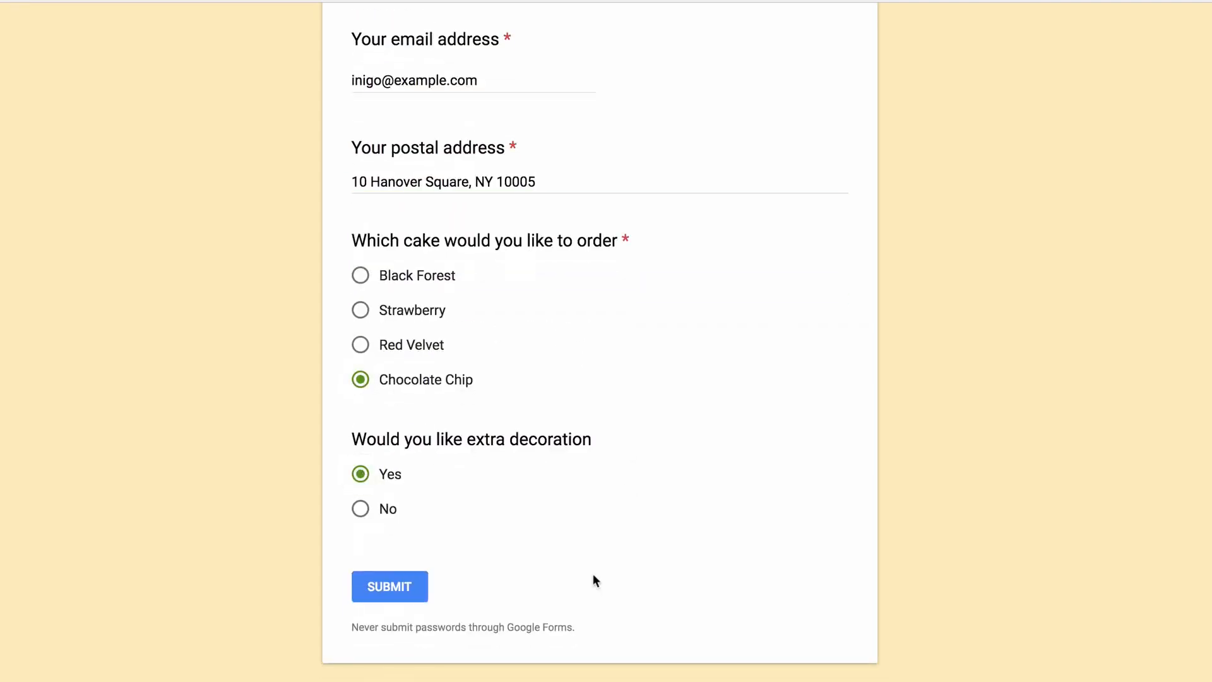
click(398, 597)
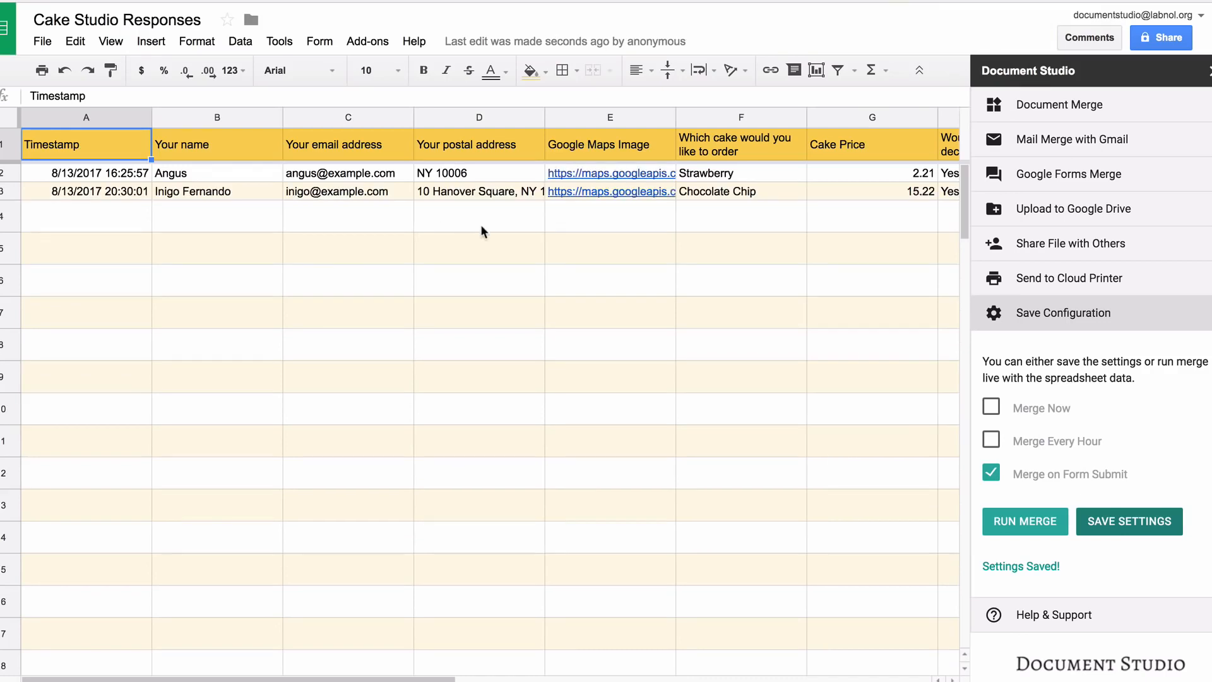
Scroll right to the [Document Studio] File Status, Email Status and File Link columns
scroll(480, 225, right, 3)
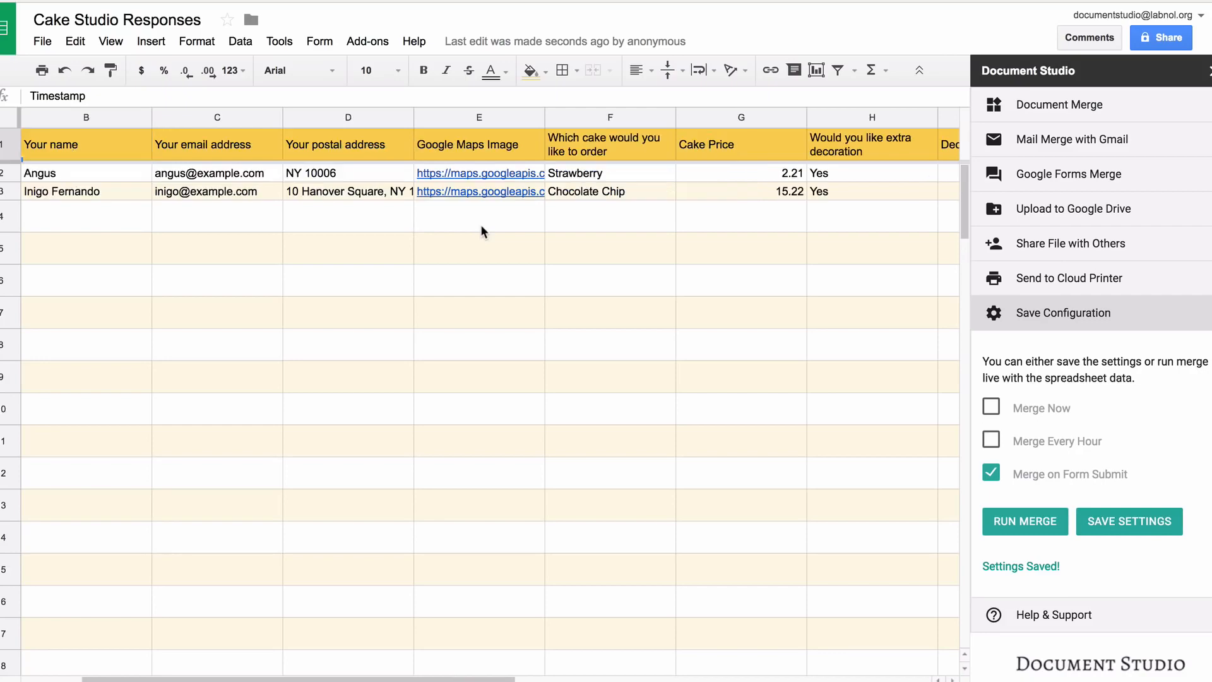
scroll(481, 226, right, 3)
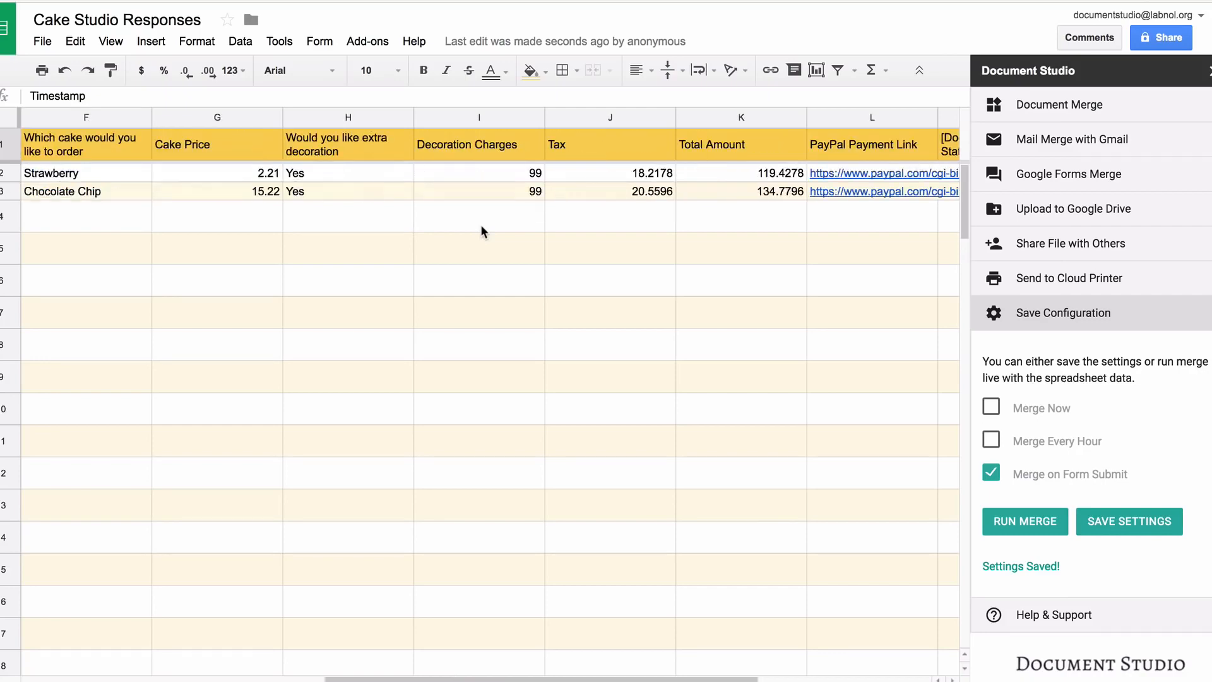
scroll(481, 228, right, 2)
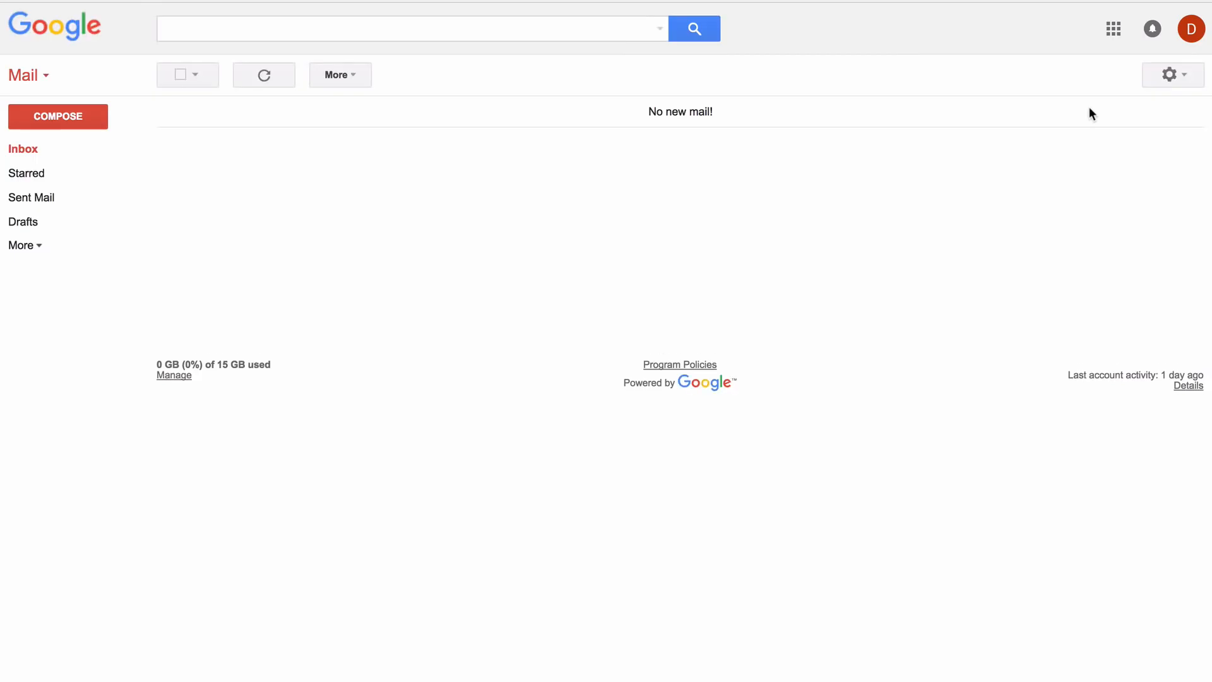
Check the sent 'Your order for Chocolate Chip.' e-mail and its $134.78 PDF invoice, then follow its PayPal link
click(54, 199)
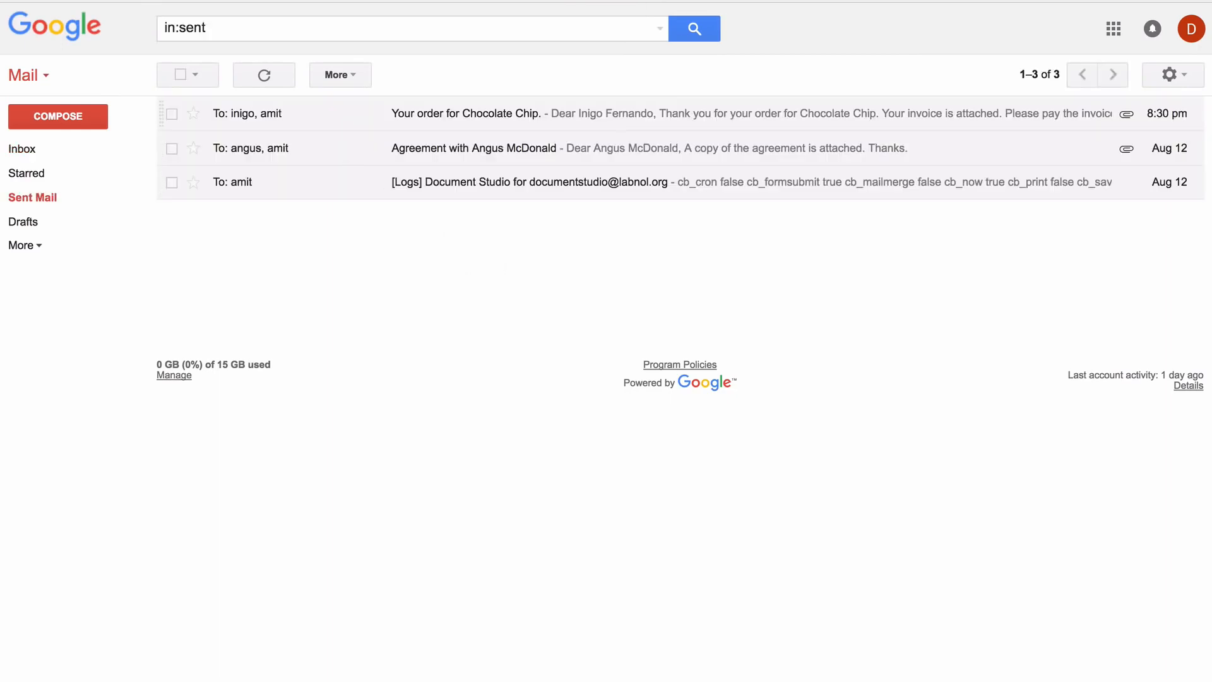
click(466, 114)
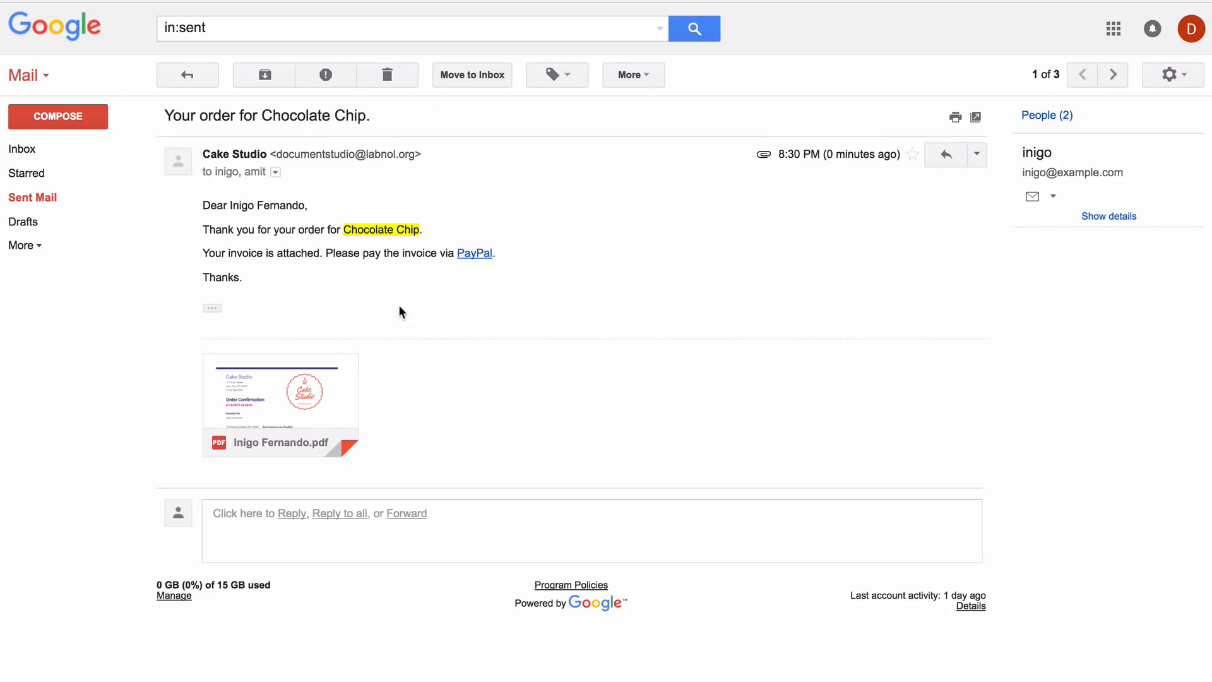
click(291, 383)
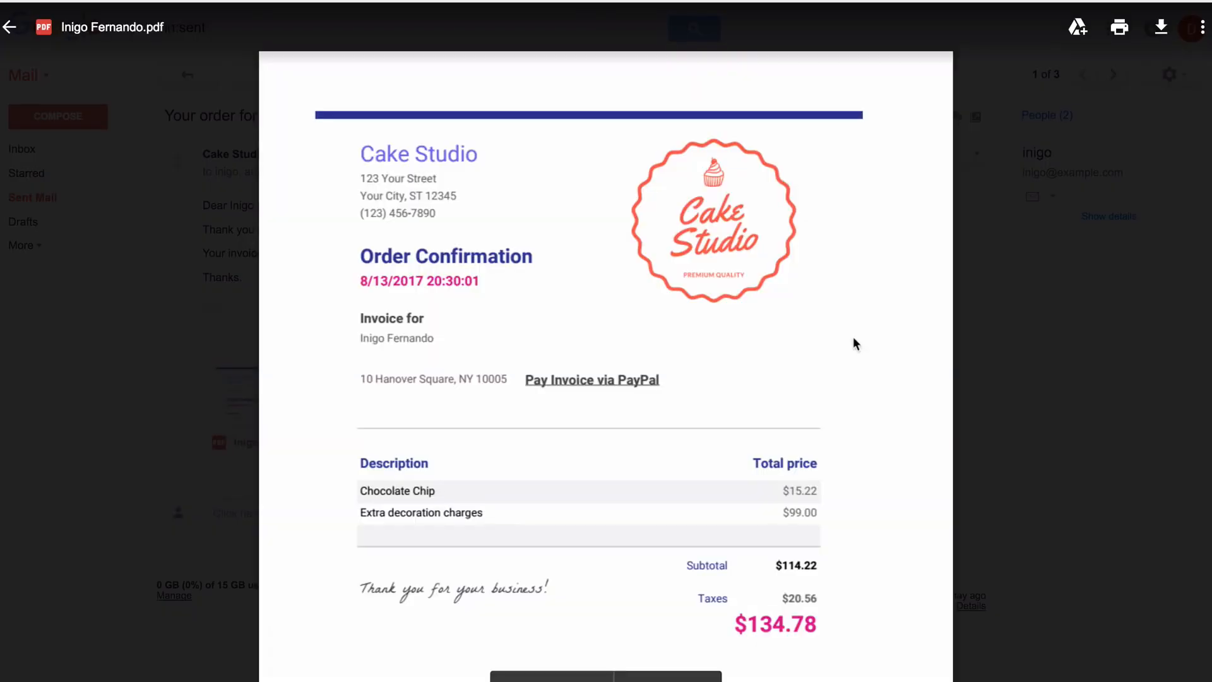
click(997, 311)
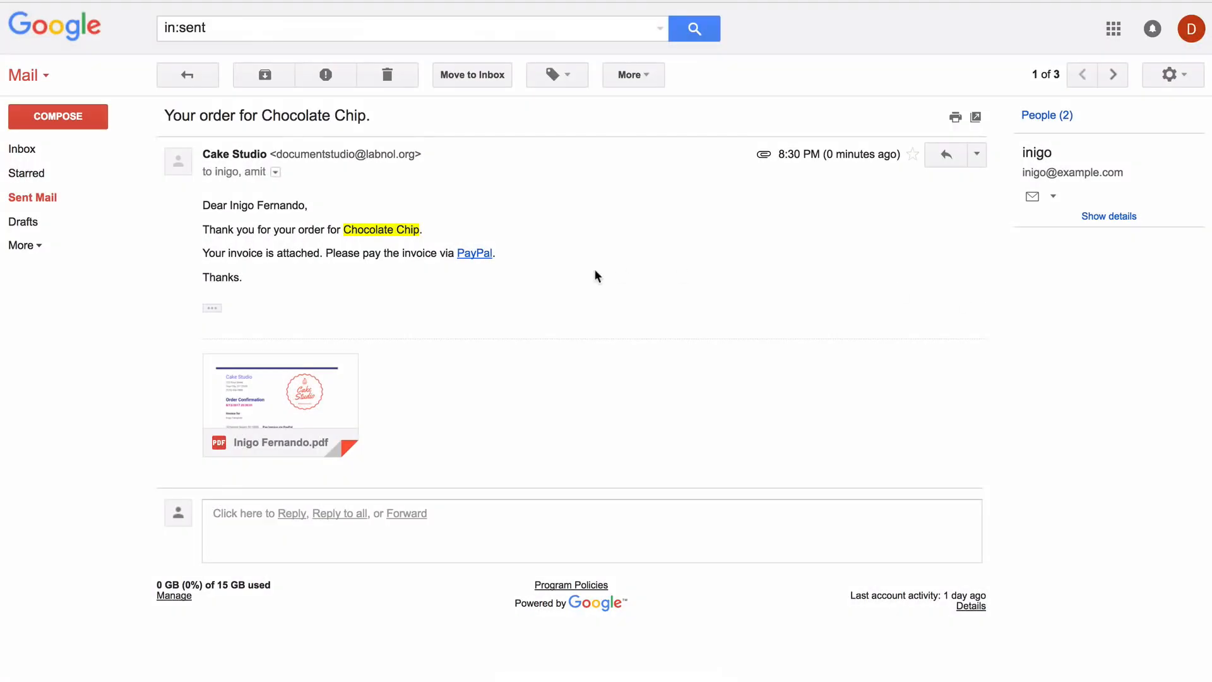
click(478, 255)
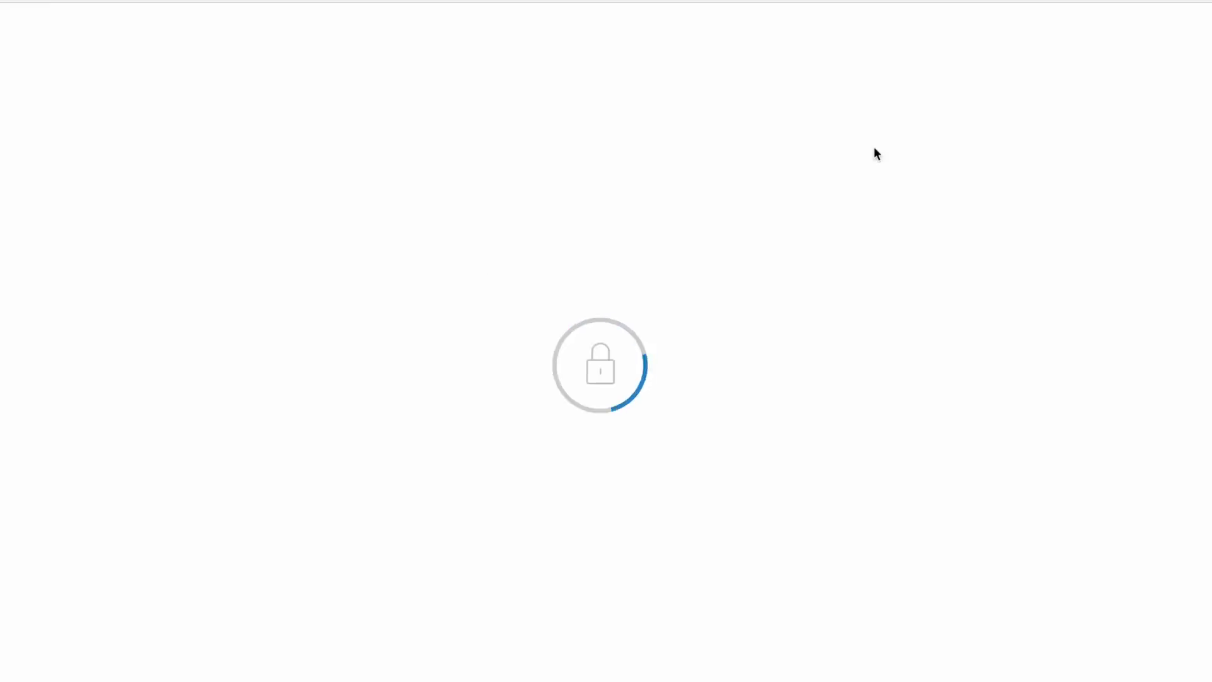